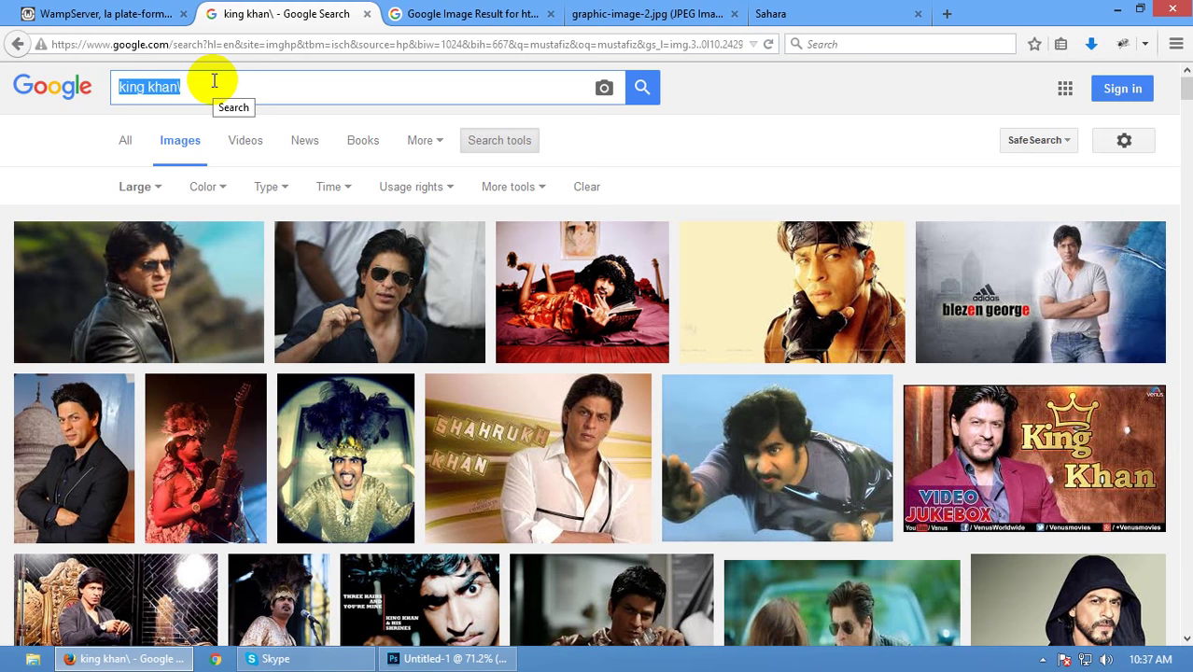
# Step: Search Google Images for "ranbir kapoor", accepting the corrected spelling
pyautogui.write('r')
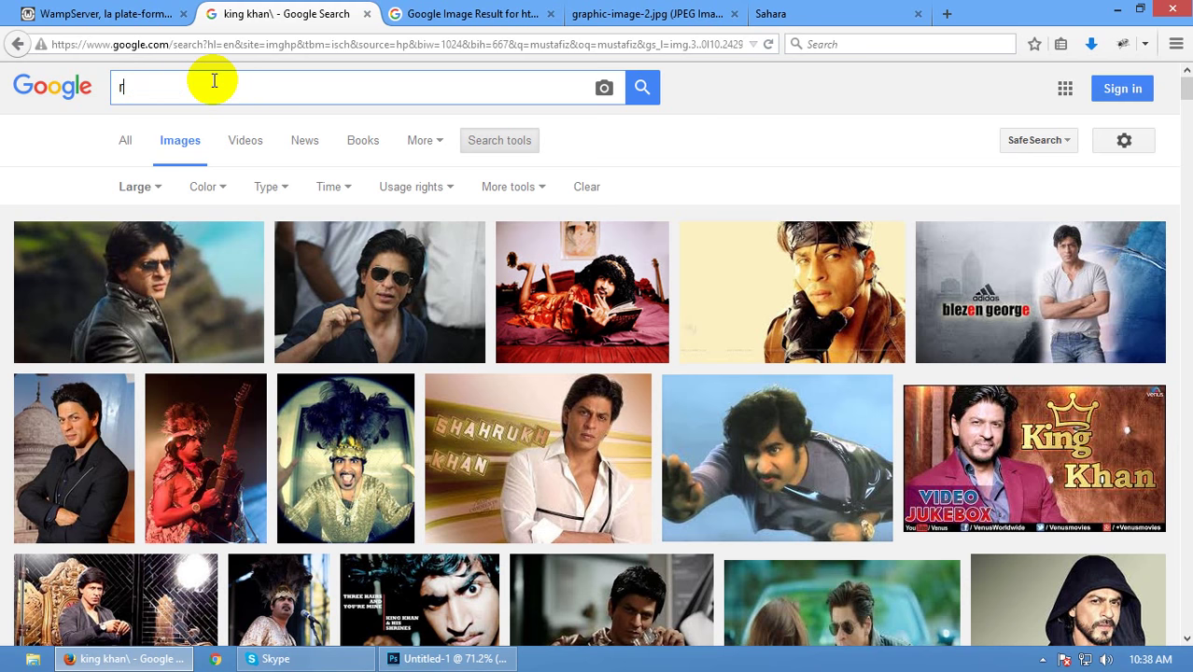
pyautogui.write('anbir')
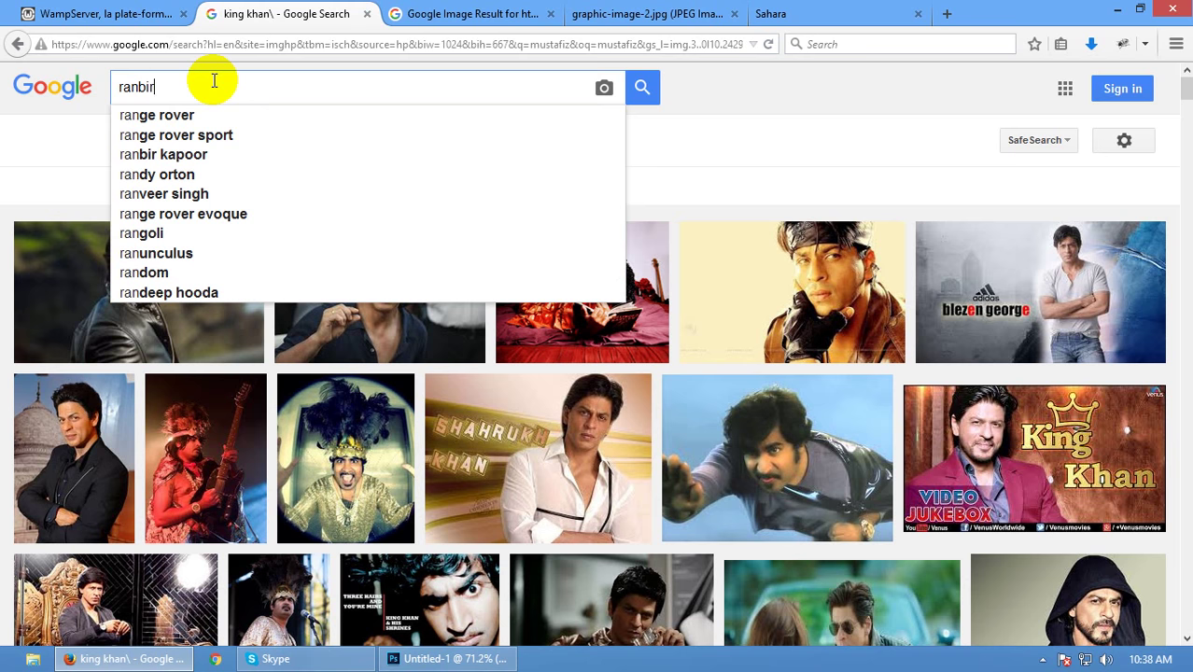
pyautogui.write(' karpor')
pyautogui.press('Return')
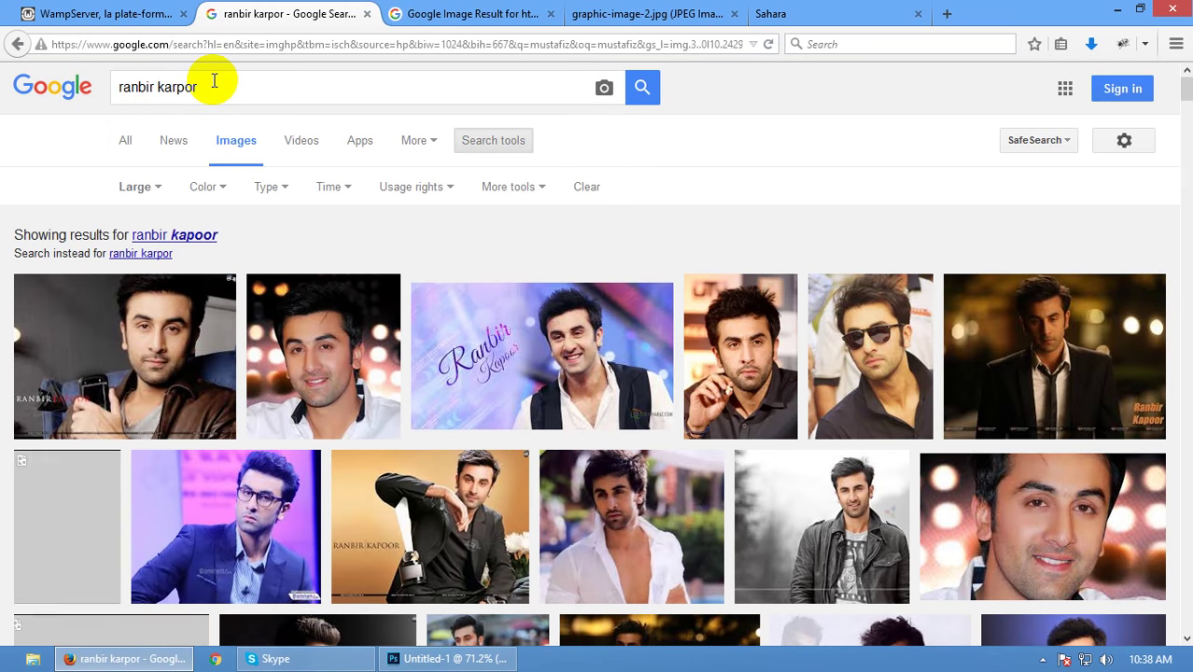
pyautogui.click(196, 241)
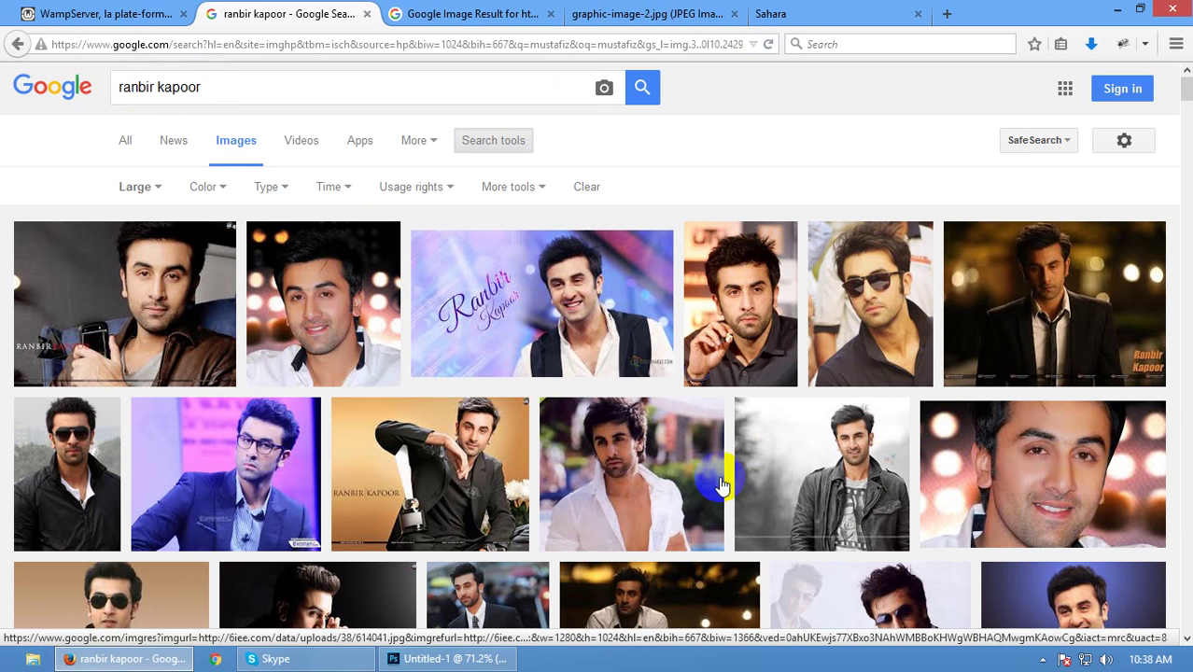
# Step: View the purple-background Ranbir Kapoor image at full size, save it to the Desktop as pic-ranbir-kapoor-3021.jpg and close its page
pyautogui.click(616, 301)
pyautogui.click(903, 328)
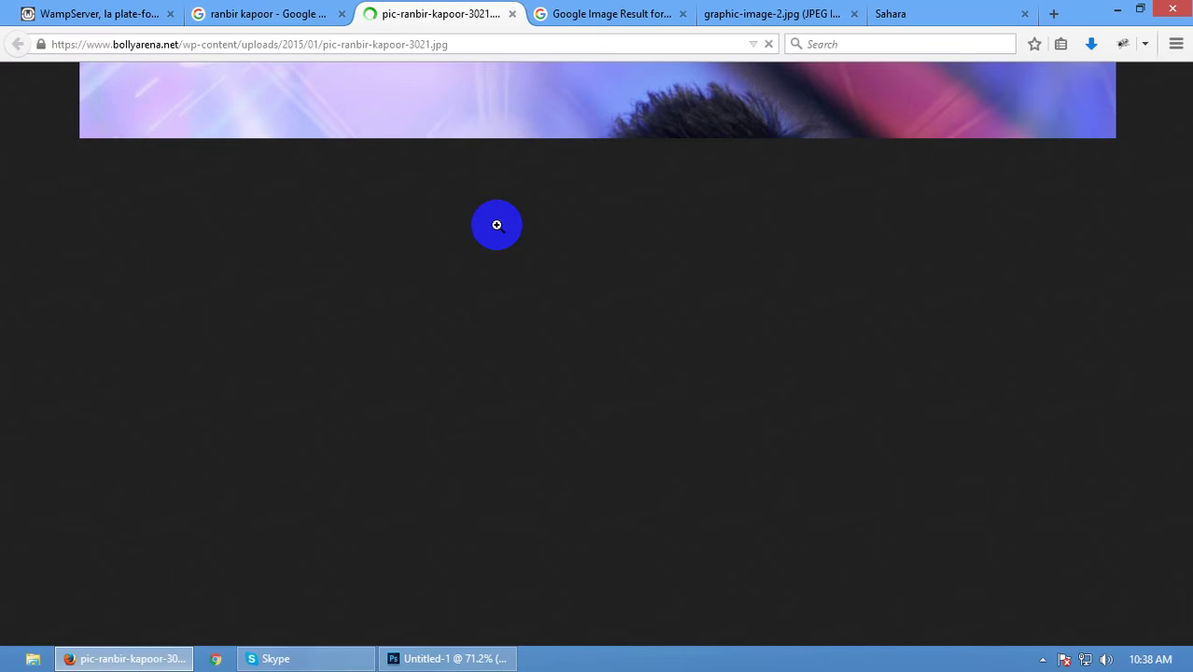
pyautogui.rightClick(544, 154)
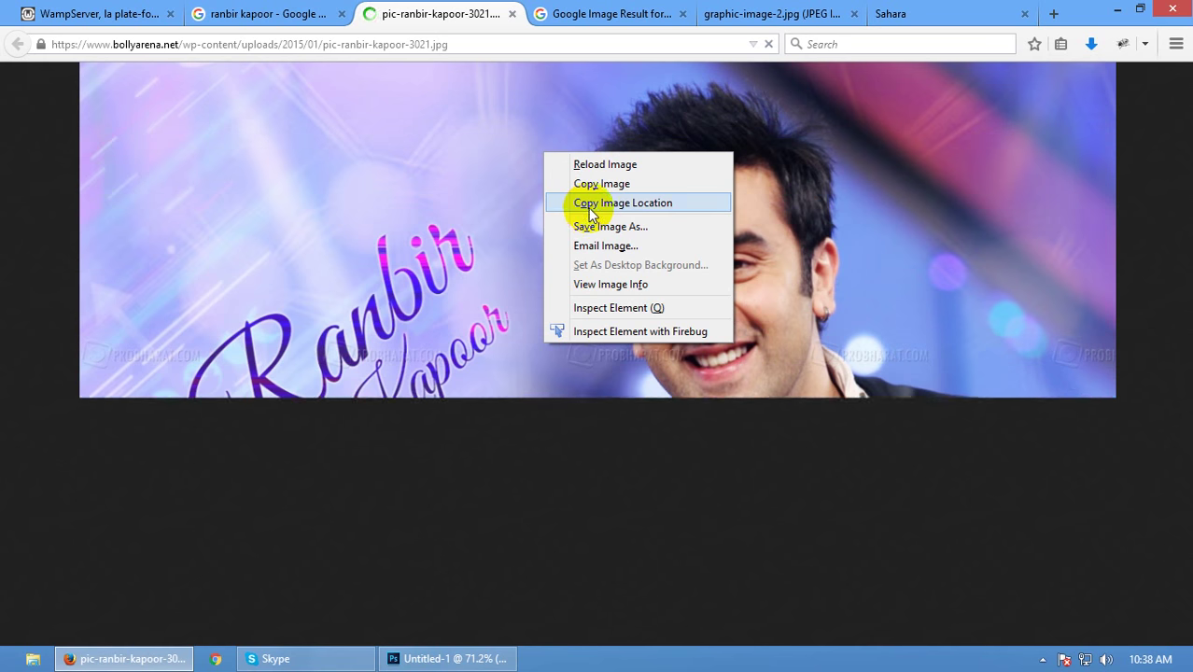
pyautogui.click(590, 224)
pyautogui.click(397, 388)
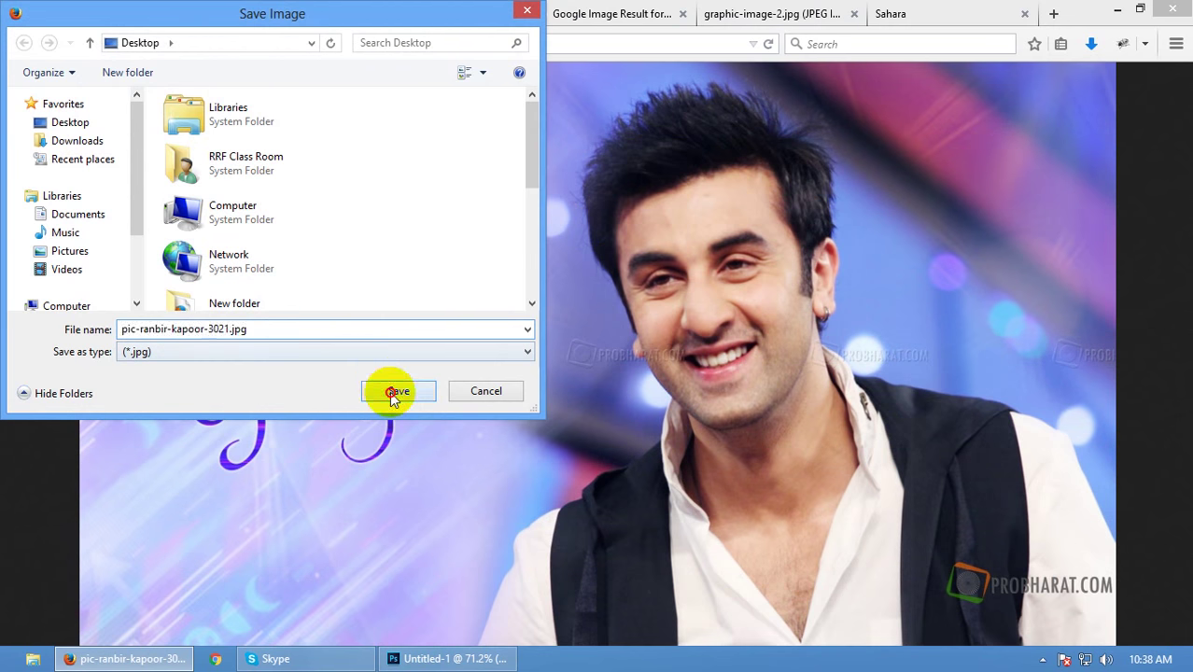
pyautogui.click(513, 14)
# Step: Switch to Photoshop, open pic-ranbir-kapoor-3021.jpg and bring the picture into the Untitled-1 banner as a new layer
pyautogui.click(448, 659)
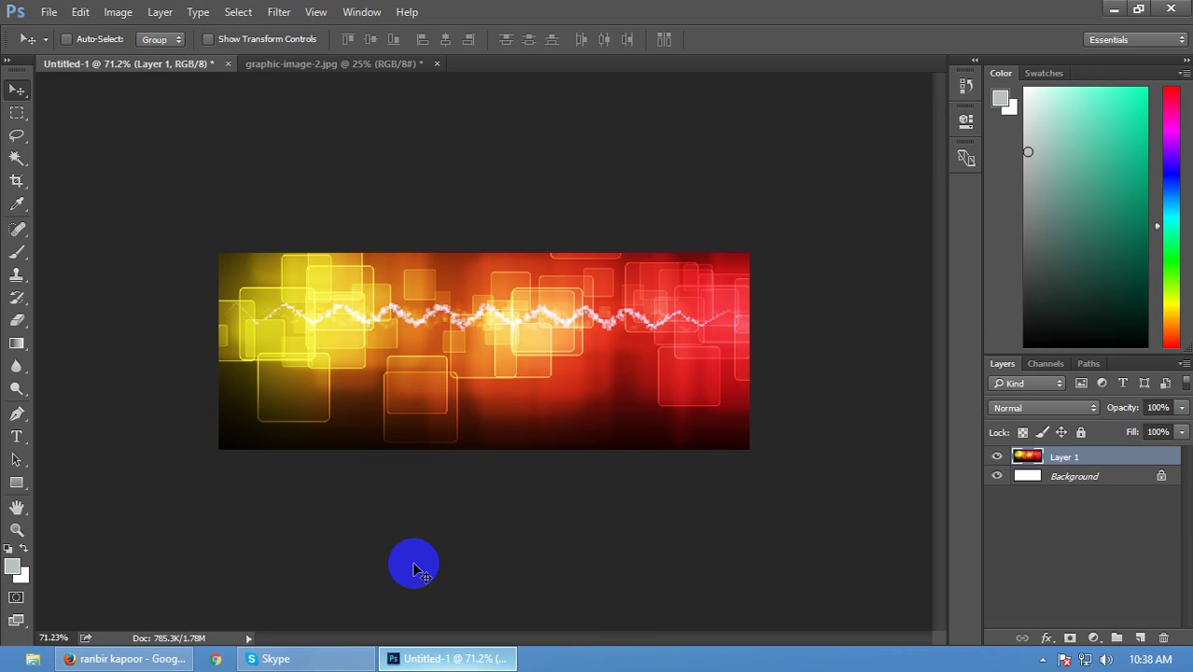
pyautogui.hotkey('ctrl', 'o')
pyautogui.click(413, 263)
pyautogui.doubleClick(412, 262)
pyautogui.moveTo(492, 400); pyautogui.dragTo(349, 395)
# Step: Close graphic-image-2.jpg without saving its changes, and close pic-ranbir-kapoor-3021.jpg as well
pyautogui.click(411, 66)
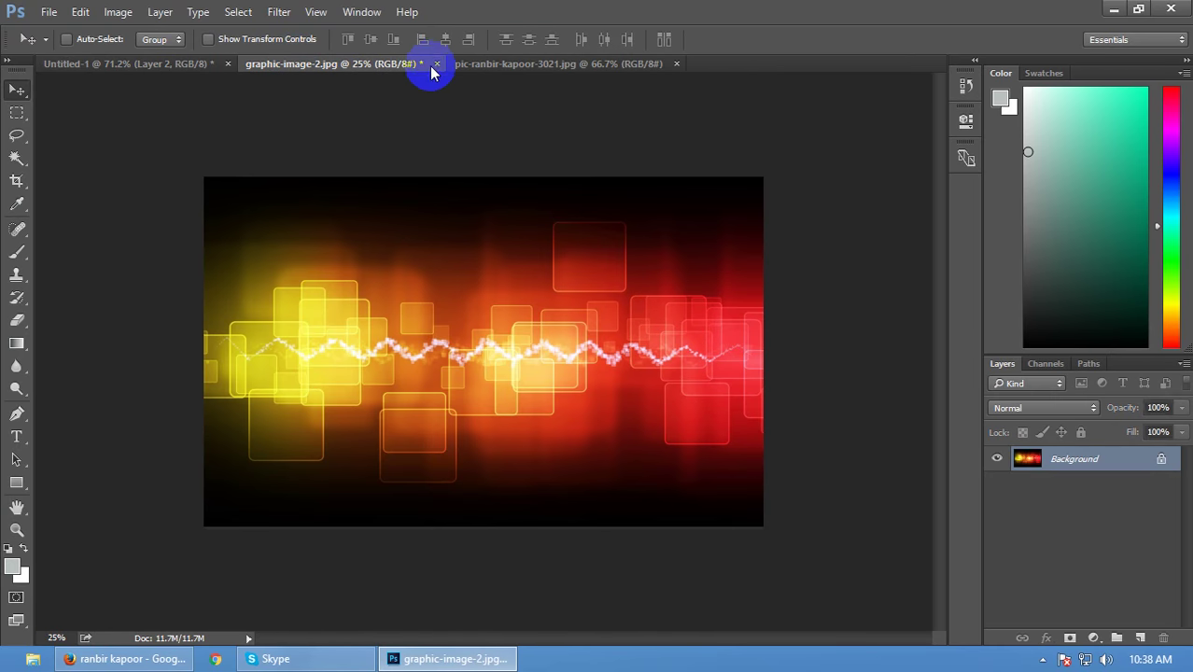
pyautogui.click(436, 64)
pyautogui.click(584, 262)
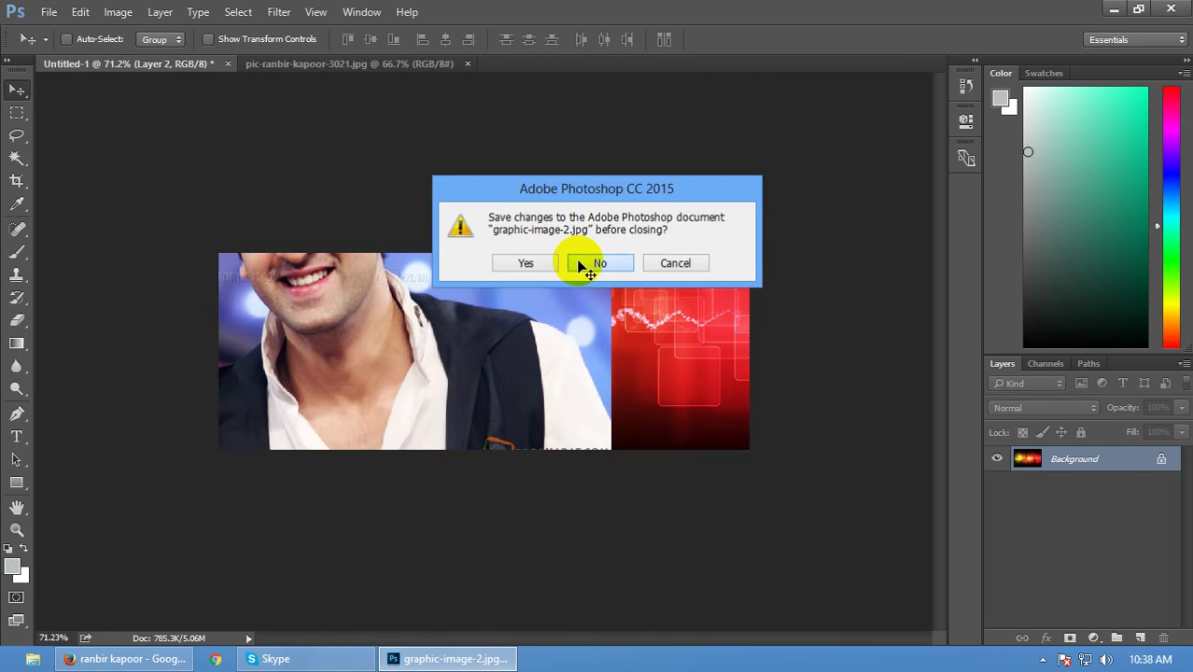
pyautogui.click(458, 65)
pyautogui.click(467, 64)
# Step: Scale the portrait layer down and place it over the right half of the banner, covering down to the lower edge
pyautogui.moveTo(418, 322); pyautogui.dragTo(571, 444)
pyautogui.hotkey('ctrl', 't')
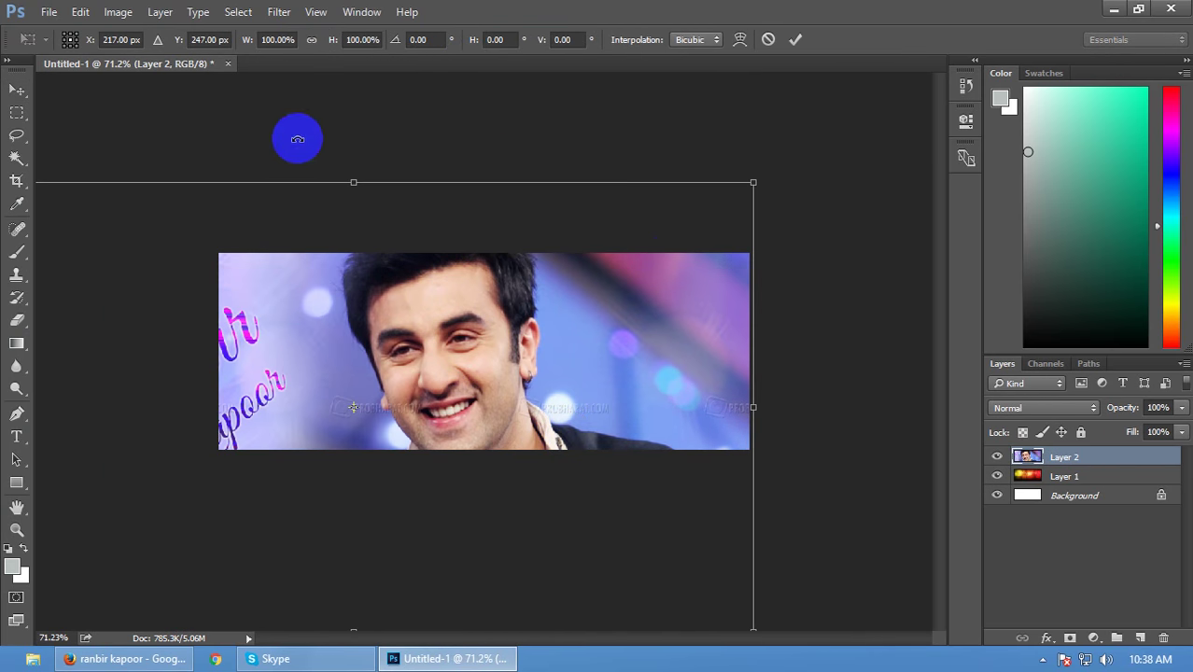
pyautogui.moveTo(753, 175); pyautogui.dragTo(551, 378)
pyautogui.moveTo(472, 416); pyautogui.dragTo(719, 378)
pyautogui.moveTo(438, 270); pyautogui.dragTo(426, 263)
pyautogui.doubleClick(627, 322)
pyautogui.scroll(3, 634, 343)
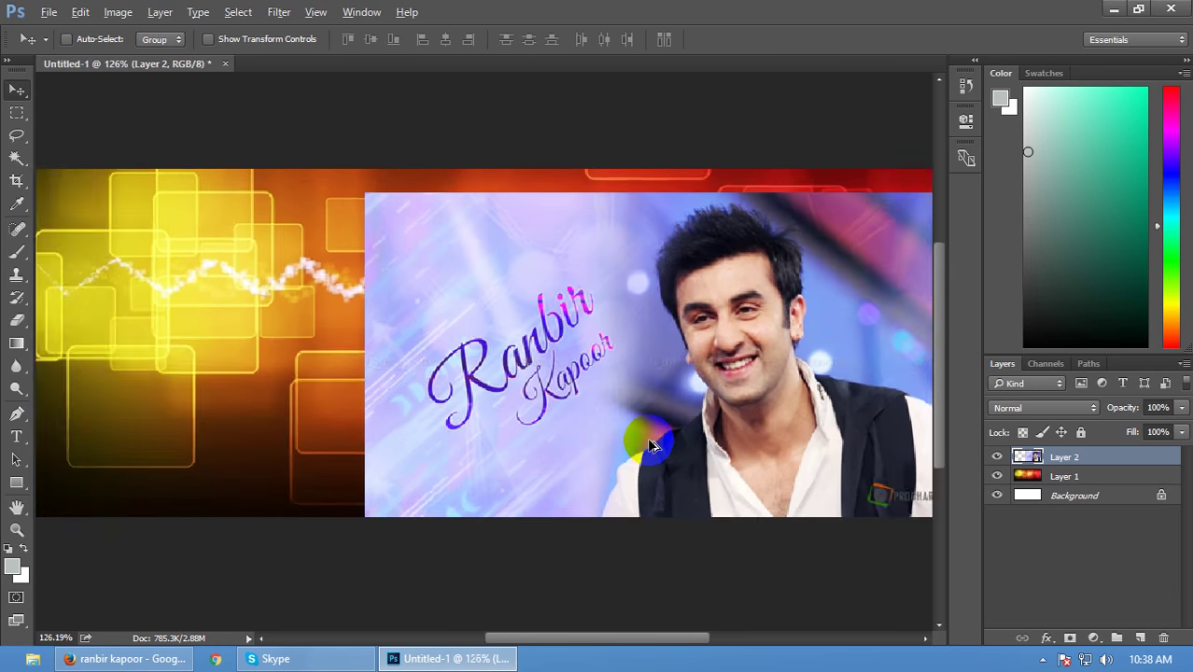
pyautogui.scroll(2, 611, 446)
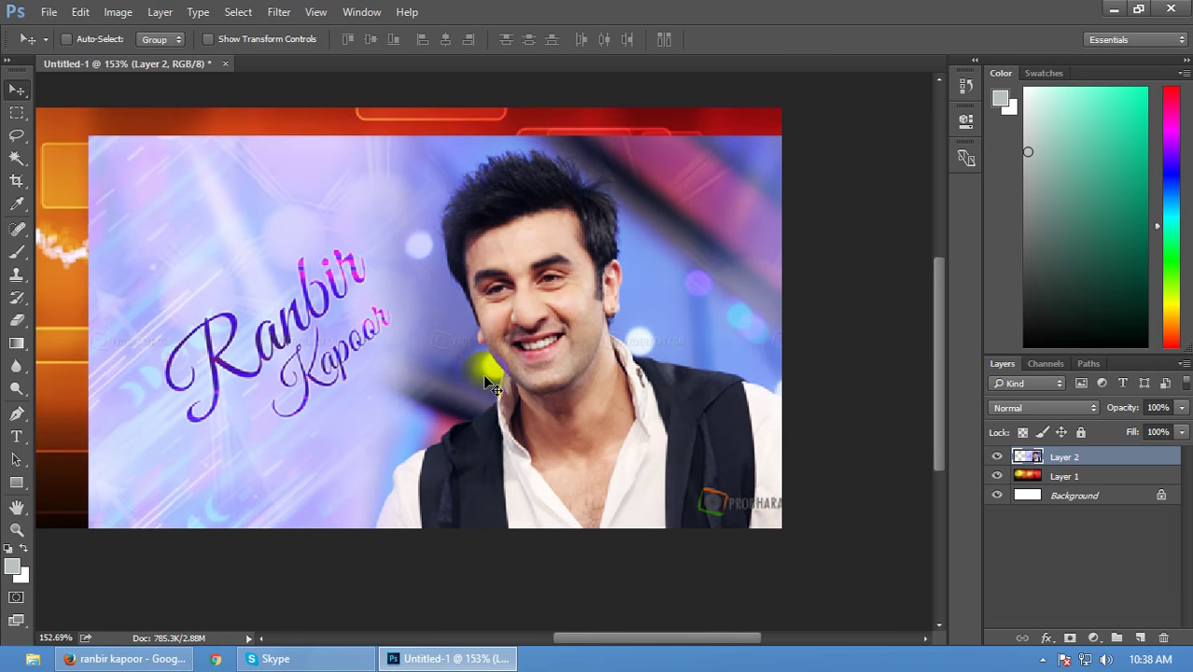
pyautogui.click(642, 355)
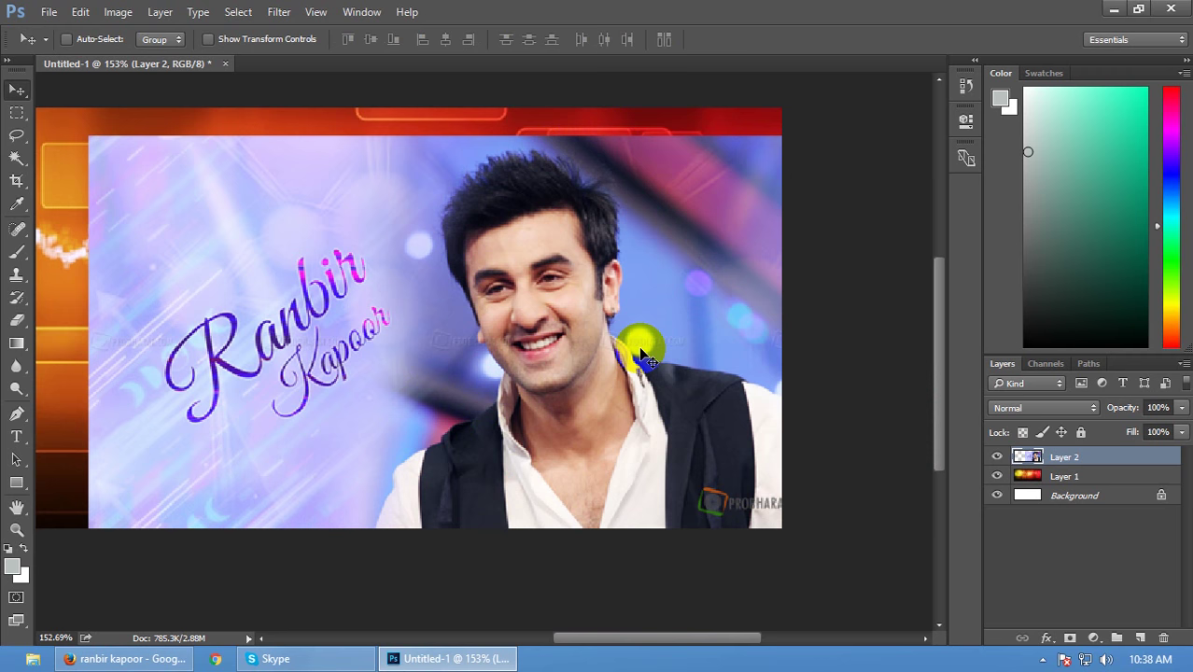
pyautogui.click(1067, 639)
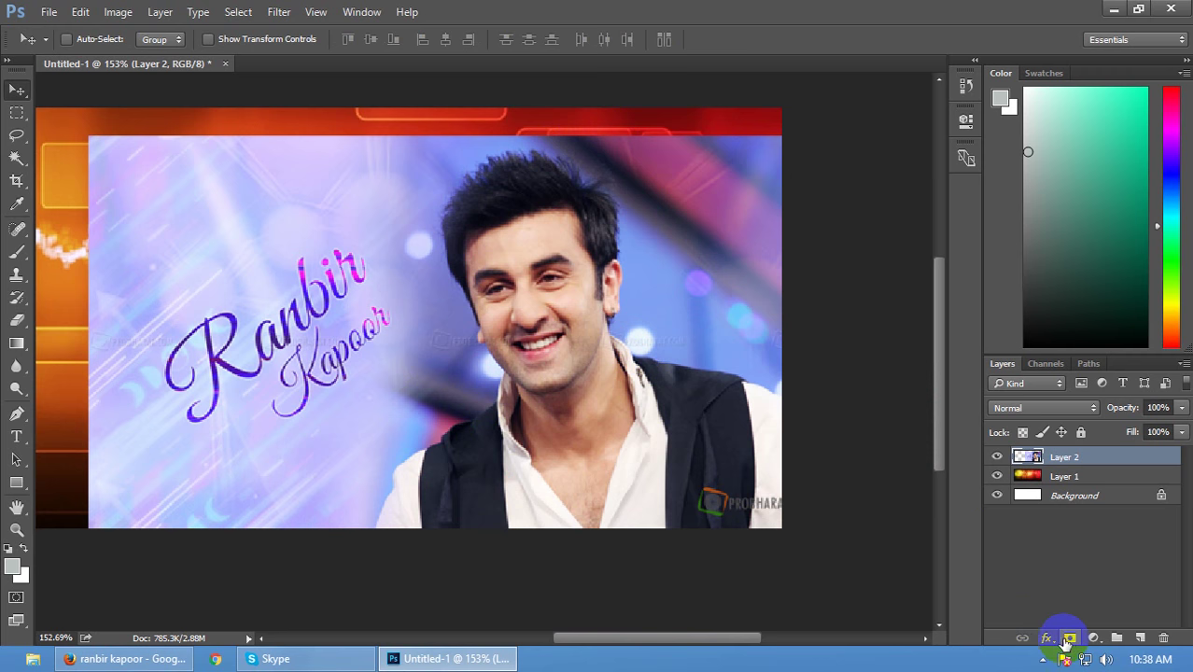
pyautogui.click(873, 531)
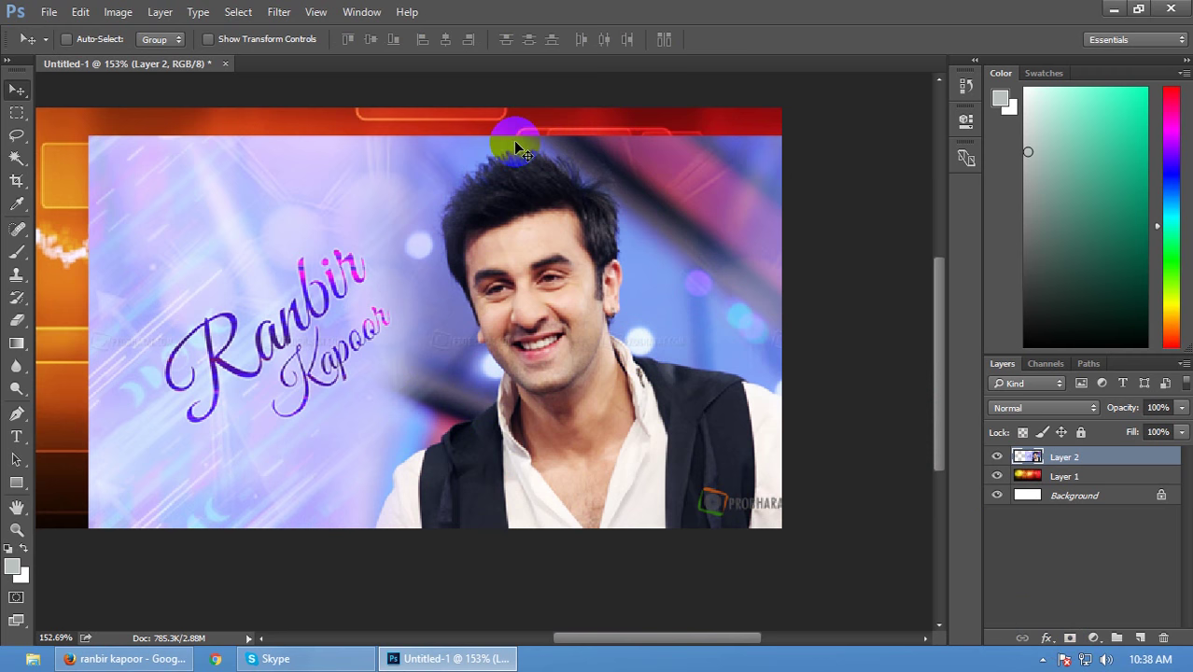
pyautogui.hotkey('ctrl', 'o')
pyautogui.click(440, 282)
pyautogui.doubleClick(440, 281)
pyautogui.moveTo(677, 441); pyautogui.dragTo(590, 466)
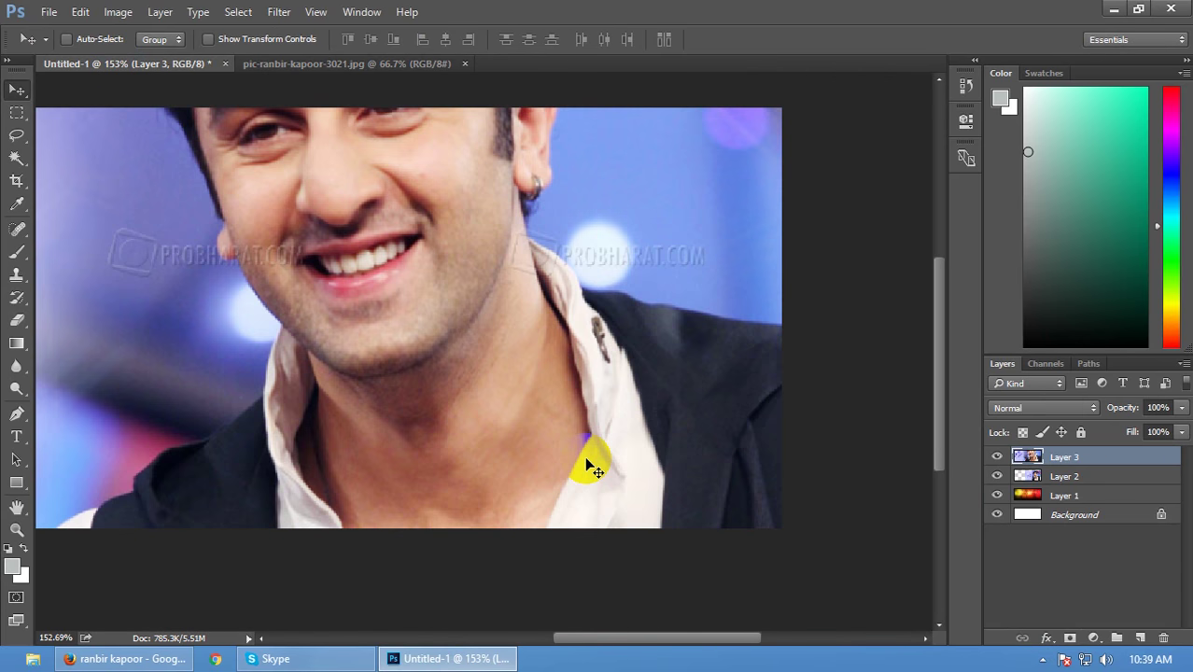
pyautogui.hotkey('ctrl', 'z')
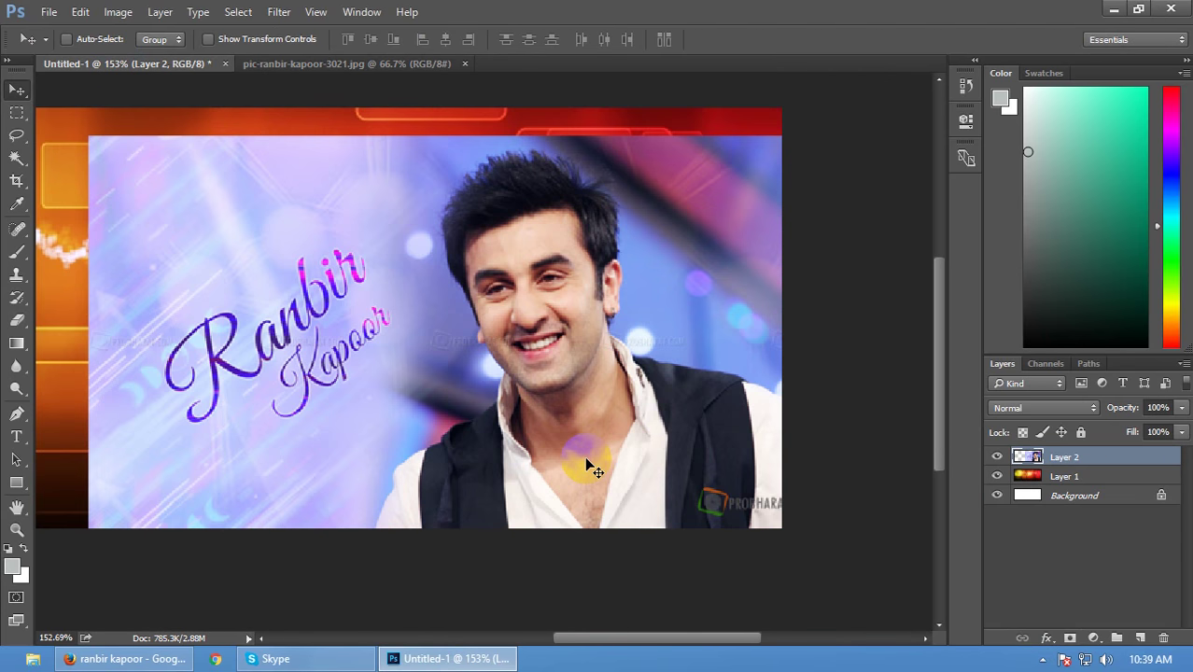
# Step: Add a layer mask to Layer 2 and prepare a black brush enlarged to 70 px
pyautogui.click(1070, 638)
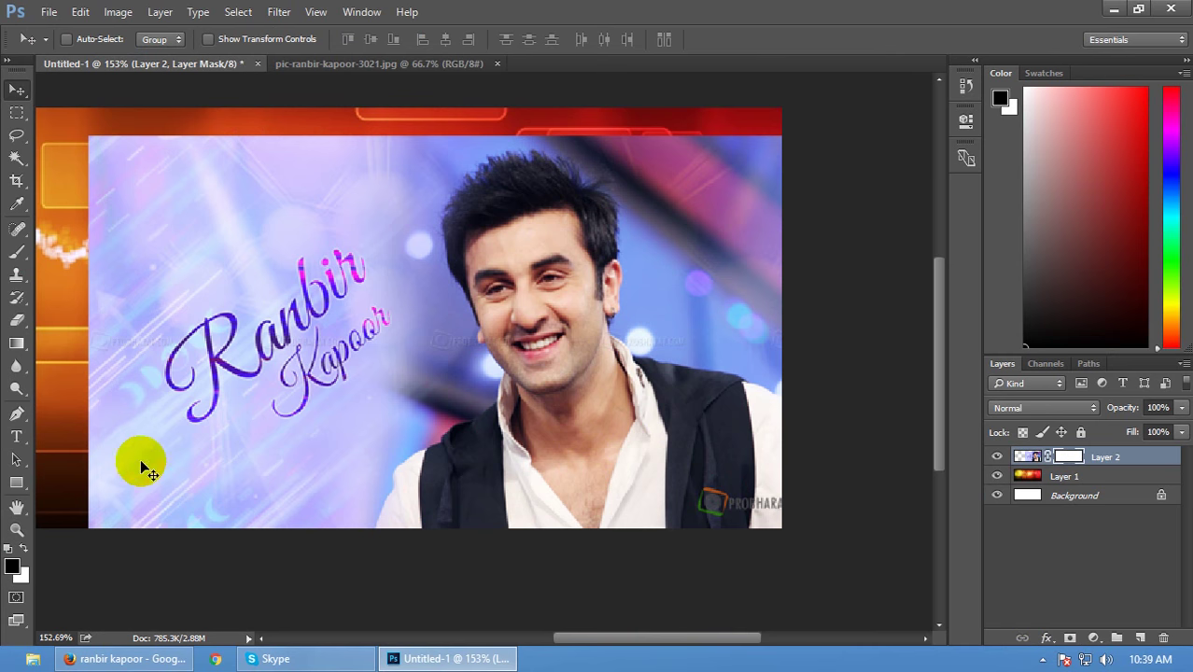
pyautogui.press('b')
pyautogui.press(']')
pyautogui.press(']')
pyautogui.press(']')
pyautogui.press(']')
pyautogui.press(']')
pyautogui.press(']')
pyautogui.press(']')
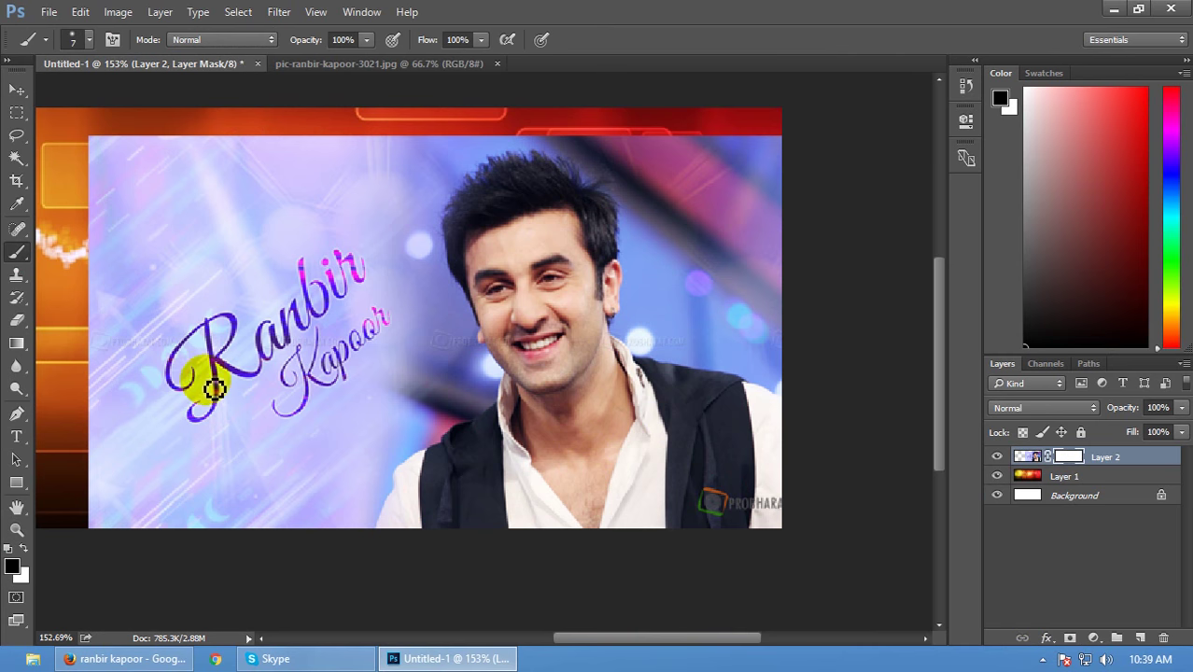
pyautogui.press(']')
pyautogui.press(']')
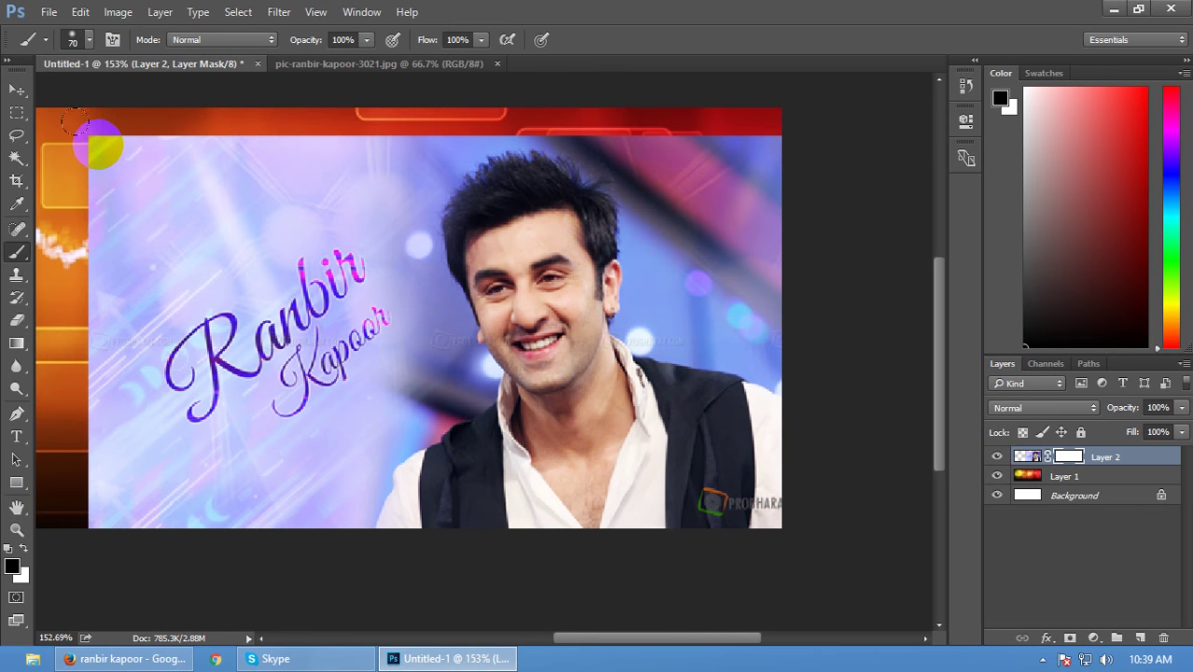
# Step: Paint black on Layer 2's mask over the purple background and lettering to hide them around the man
pyautogui.moveTo(70, 111); pyautogui.dragTo(73, 504)
pyautogui.moveTo(140, 140)
pyautogui.mouseDown()
pyautogui.moveTo(224, 268)
pyautogui.moveTo(280, 308)
pyautogui.moveTo(206, 149)
pyautogui.moveTo(318, 149)
pyautogui.moveTo(293, 276)
pyautogui.moveTo(317, 420)
pyautogui.moveTo(345, 485)
pyautogui.moveTo(365, 240)
pyautogui.moveTo(392, 168)
pyautogui.mouseUp()
pyautogui.moveTo(310, 48)
pyautogui.mouseDown()
pyautogui.moveTo(359, 102)
pyautogui.moveTo(498, 61)
pyautogui.moveTo(658, 95)
pyautogui.moveTo(696, 126)
pyautogui.moveTo(695, 103)
pyautogui.moveTo(795, 207)
pyautogui.moveTo(771, 251)
pyautogui.moveTo(646, 175)
pyautogui.moveTo(693, 287)
pyautogui.moveTo(743, 295)
pyautogui.moveTo(664, 152)
pyautogui.moveTo(654, 190)
pyautogui.moveTo(603, 126)
pyautogui.moveTo(535, 77)
pyautogui.moveTo(330, 84)
pyautogui.moveTo(286, 141)
pyautogui.moveTo(342, 250)
pyautogui.moveTo(347, 210)
pyautogui.moveTo(366, 274)
pyautogui.moveTo(341, 407)
pyautogui.moveTo(308, 429)
pyautogui.moveTo(290, 524)
pyautogui.moveTo(315, 504)
pyautogui.moveTo(316, 343)
pyautogui.moveTo(398, 350)
pyautogui.moveTo(366, 346)
pyautogui.moveTo(304, 386)
pyautogui.moveTo(393, 355)
pyautogui.moveTo(105, 309)
pyautogui.moveTo(242, 275)
pyautogui.moveTo(321, 355)
pyautogui.moveTo(410, 334)
pyautogui.moveTo(183, 244)
pyautogui.moveTo(217, 298)
pyautogui.mouseUp()
# Step: Set the 90 px brush's hardness to 84% and mask out the leftover background along the hair and face on the banner-centre side
pyautogui.rightClick(338, 182)
pyautogui.click(458, 301)
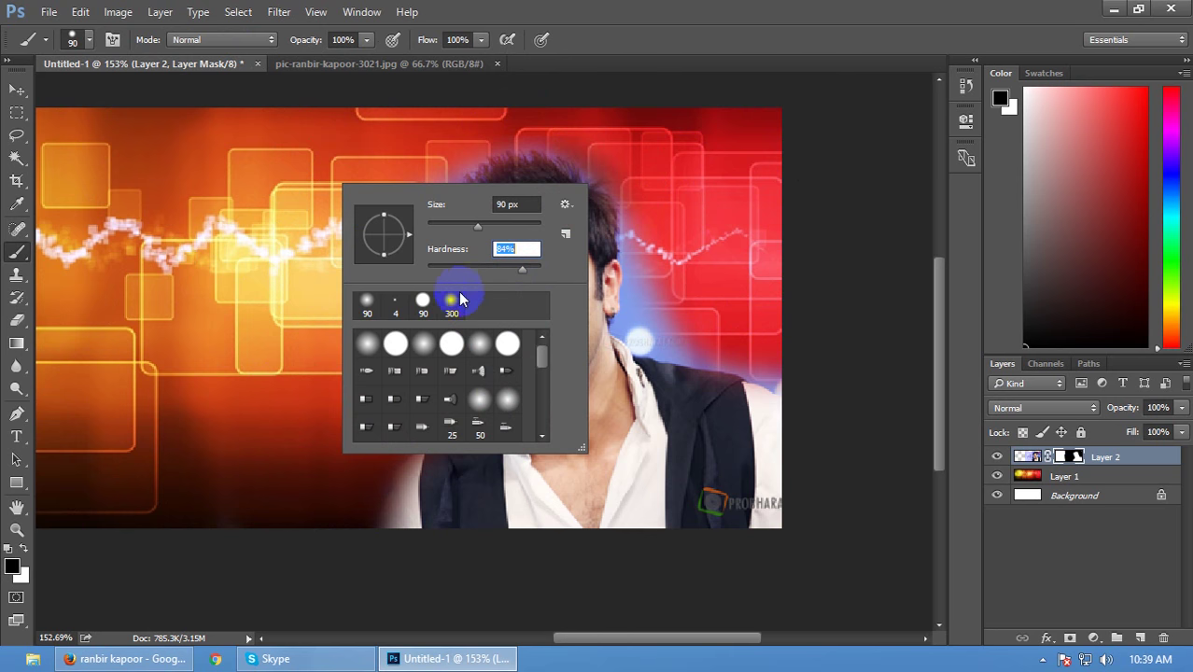
pyautogui.click(163, 261)
pyautogui.moveTo(384, 322)
pyautogui.mouseDown()
pyautogui.moveTo(415, 346)
pyautogui.moveTo(424, 380)
pyautogui.moveTo(383, 266)
pyautogui.mouseUp()
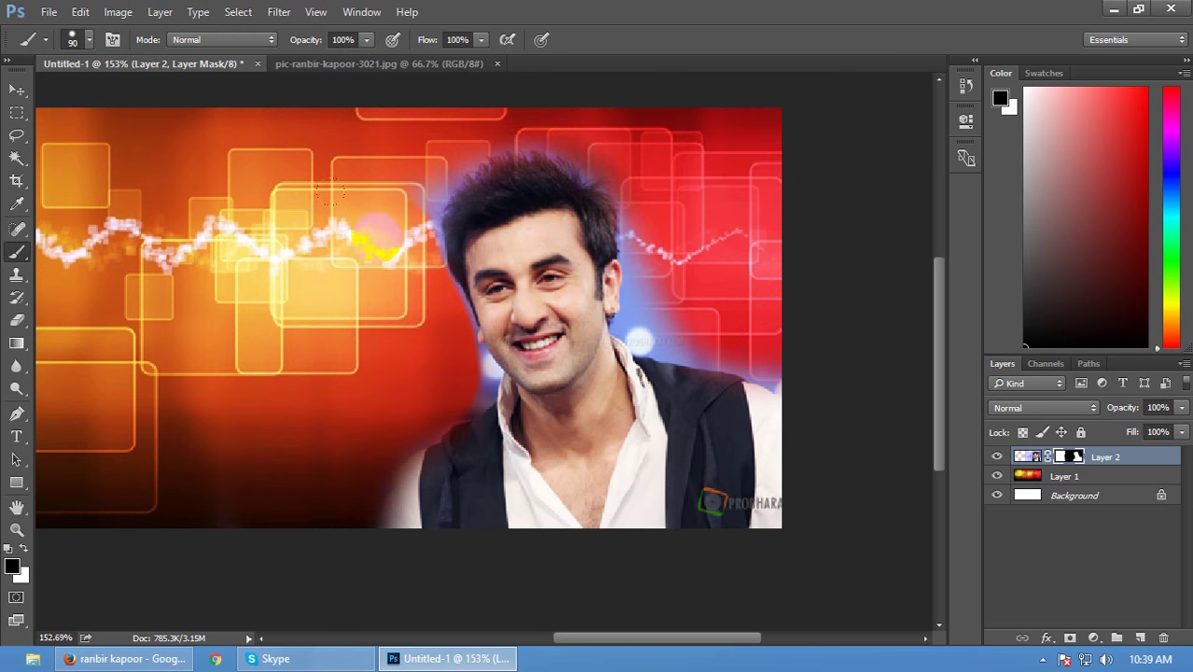
pyautogui.moveTo(376, 218)
pyautogui.mouseDown()
pyautogui.moveTo(383, 258)
pyautogui.moveTo(405, 168)
pyautogui.mouseUp()
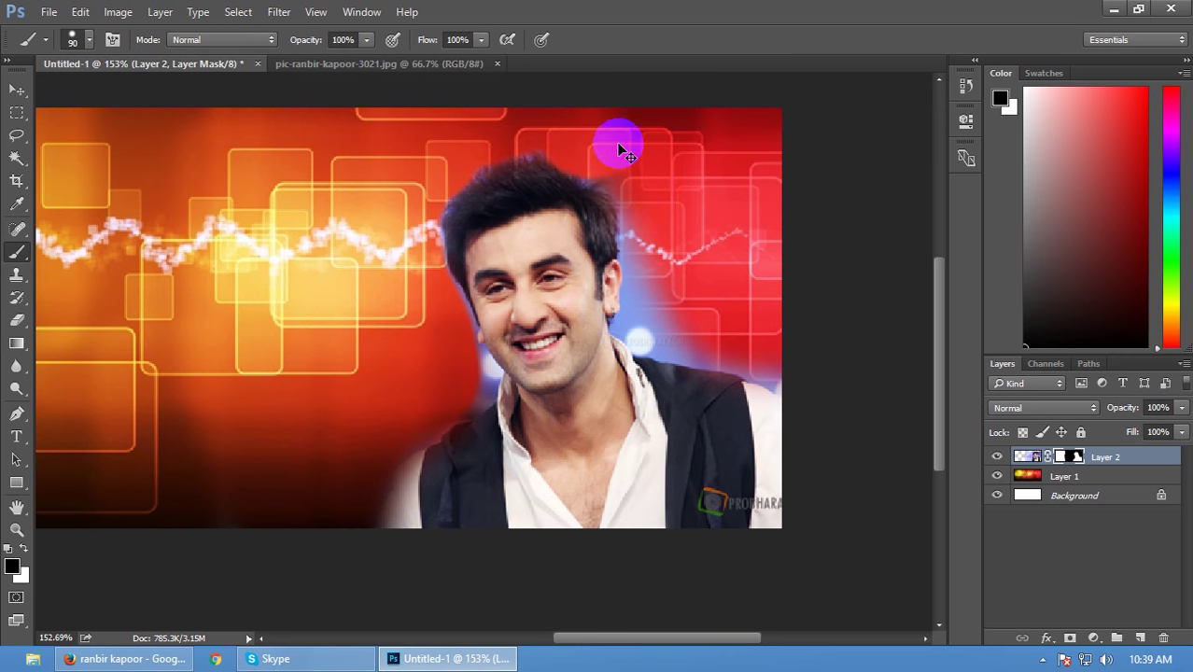
# Step: Reduce the brush to 40 px, mask out the blue background between the man's ear and outer shoulder, and deselect the layer
pyautogui.rightClick(672, 151)
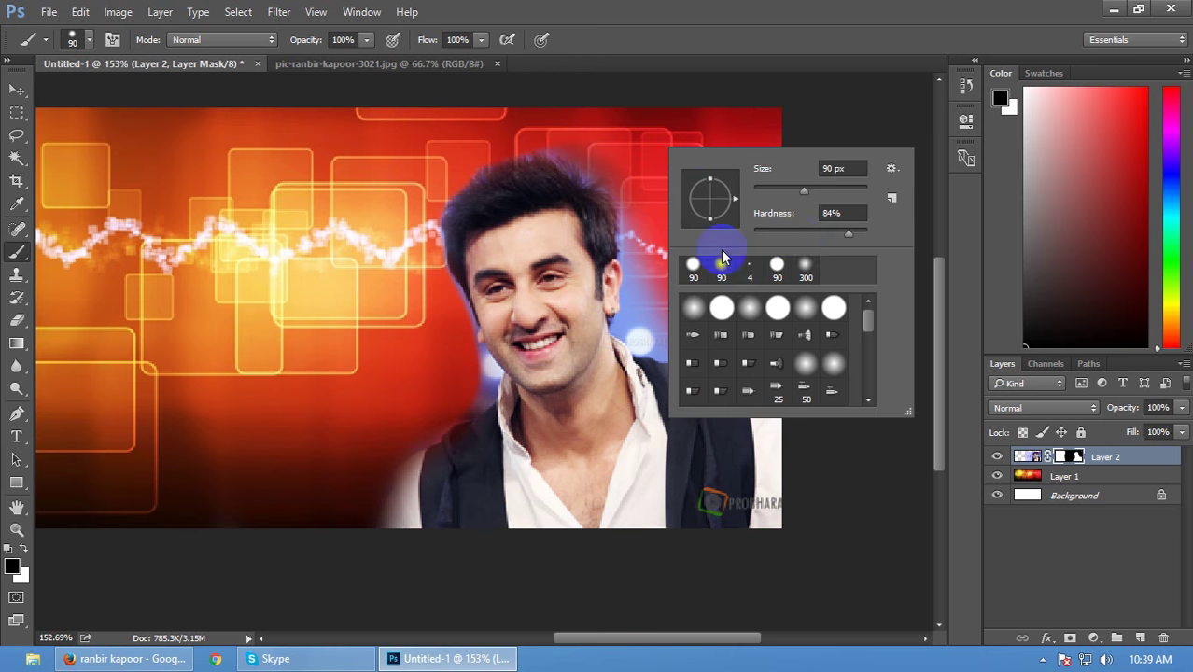
pyautogui.press('Return')
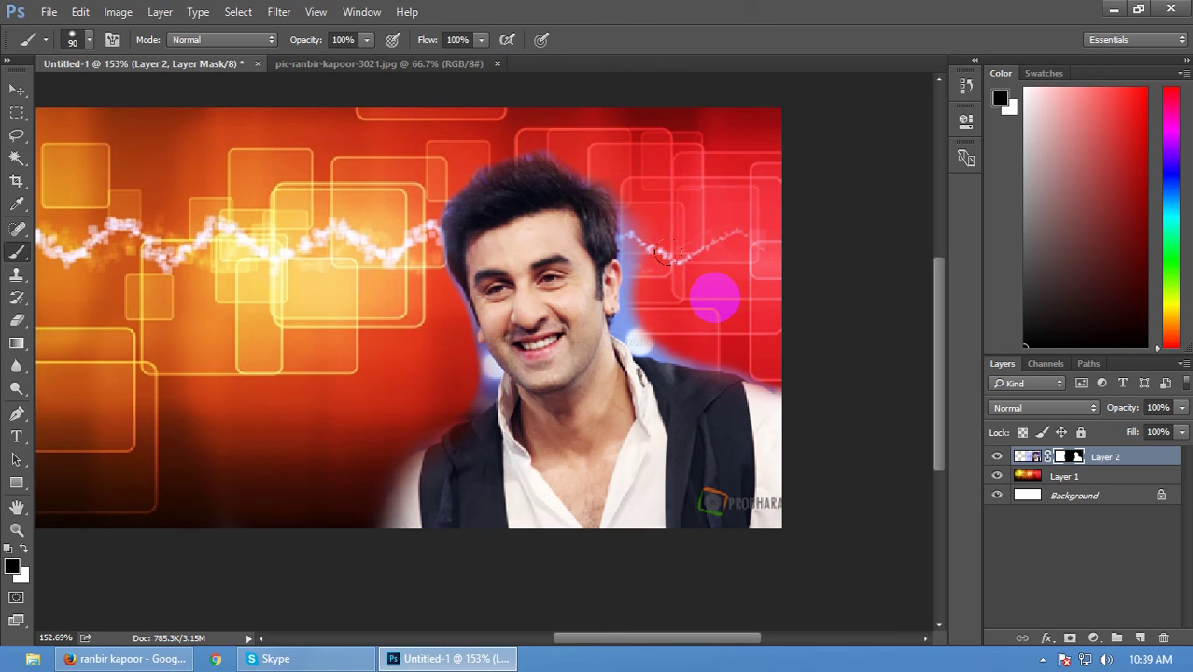
pyautogui.press('[')
pyautogui.press('[')
pyautogui.press('[')
pyautogui.press('[')
pyautogui.press('[')
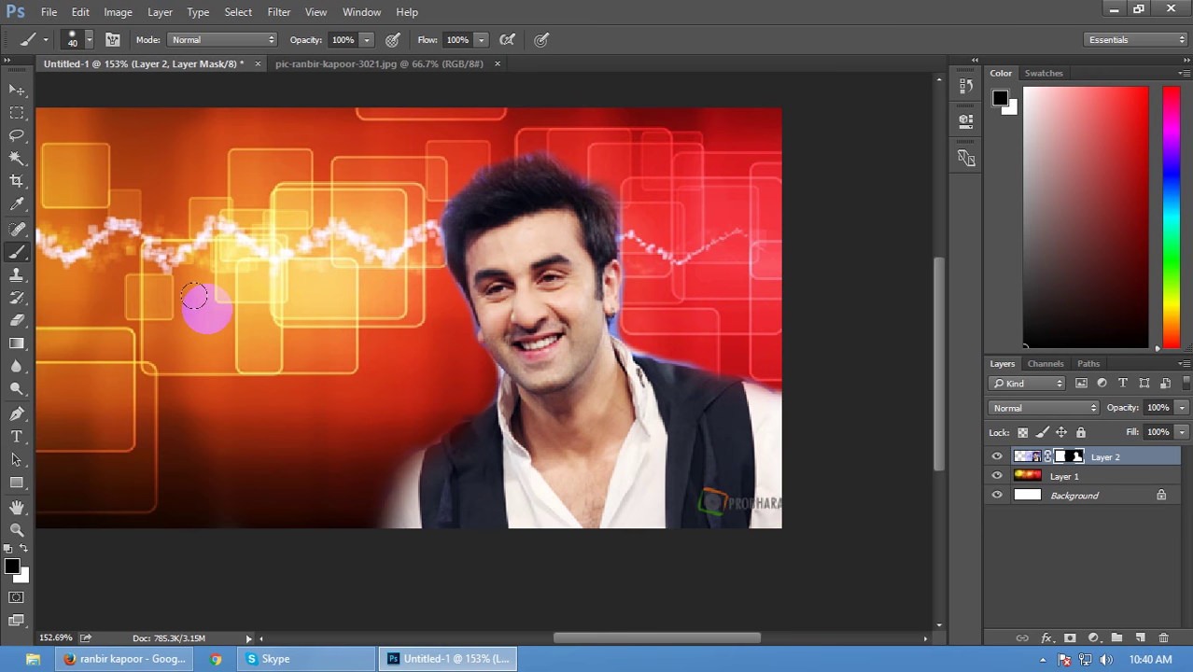
pyautogui.press('v')
pyautogui.click(1083, 569)
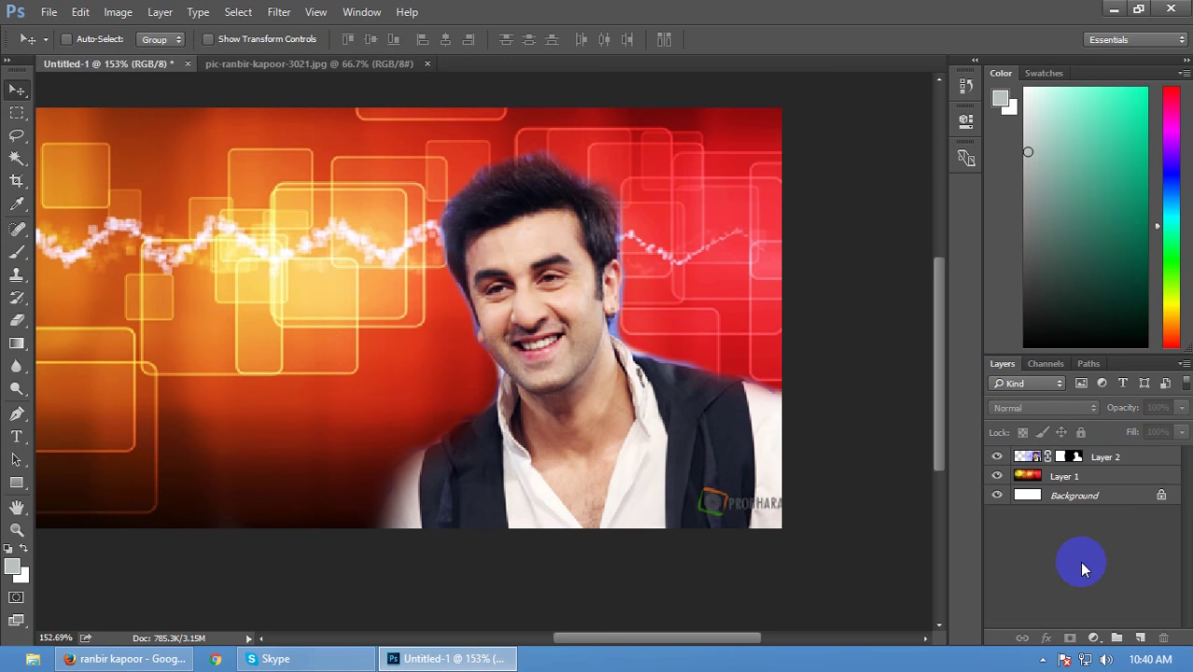
# Step: Add the text "Ranbir Kapor" in 12 pt Myriad Pro Regular near the upper middle of the banner
pyautogui.hotkey('ctrl', '0')
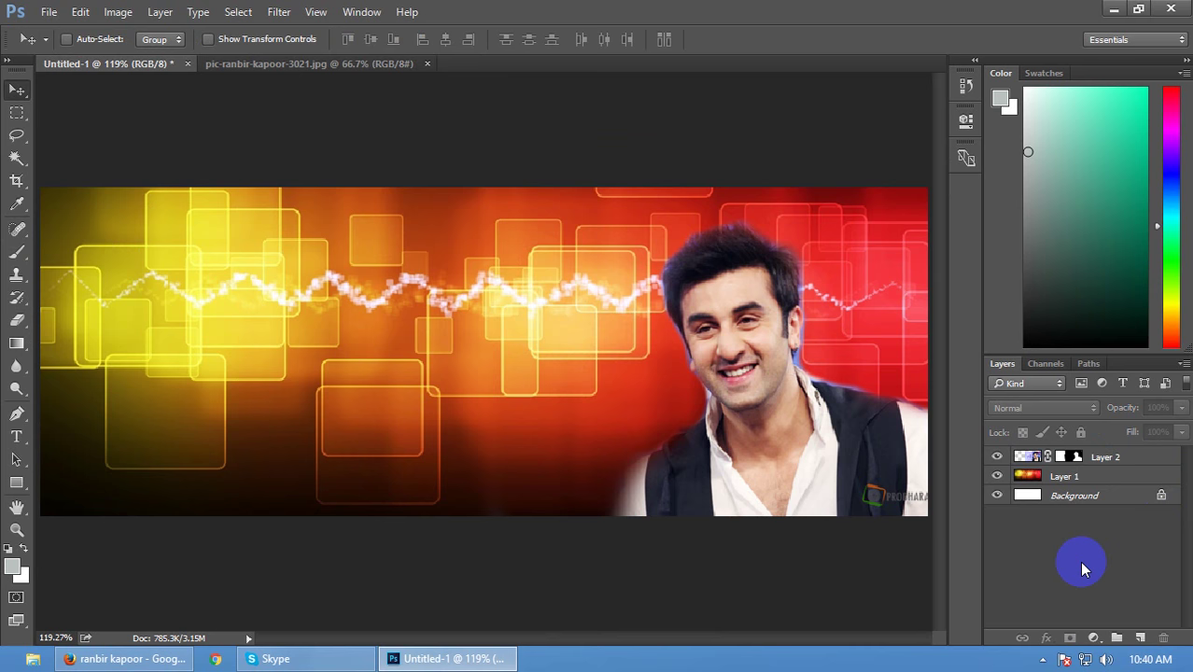
pyautogui.click(16, 435)
pyautogui.click(348, 263)
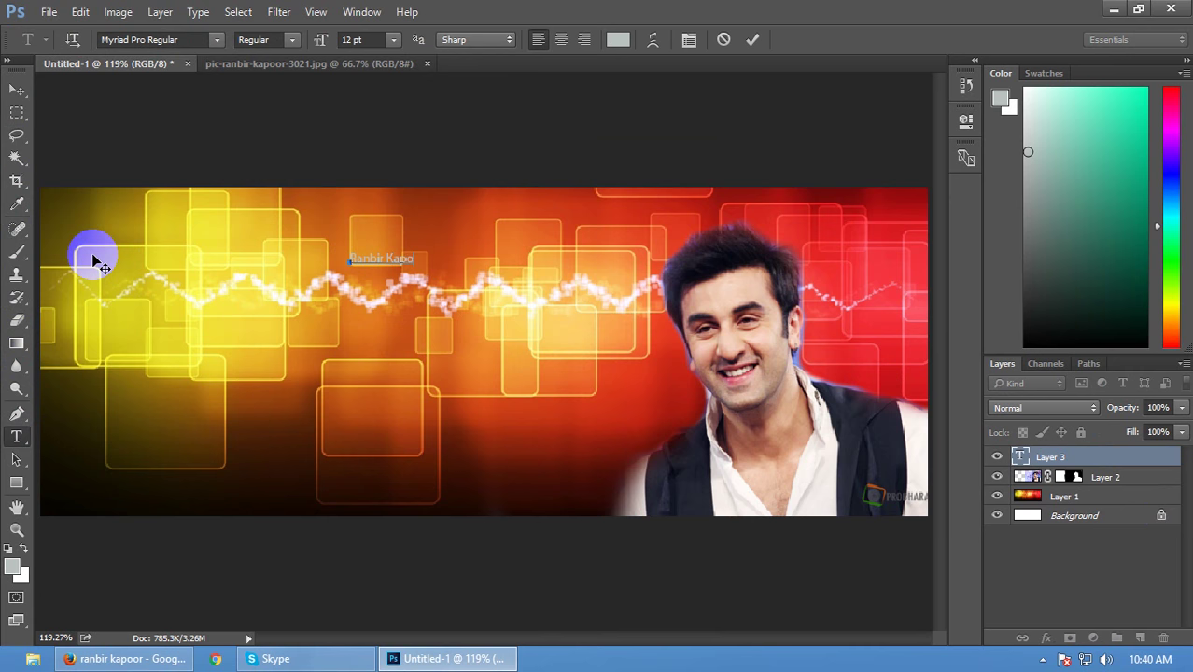
pyautogui.click(17, 90)
# Step: Enlarge the "Ranbir Kapor" text to about 445% and place it beside the portrait, below the wavy light line
pyautogui.moveTo(392, 259); pyautogui.dragTo(635, 379)
pyautogui.hotkey('ctrl', 't')
pyautogui.moveTo(577, 301); pyautogui.dragTo(594, 368)
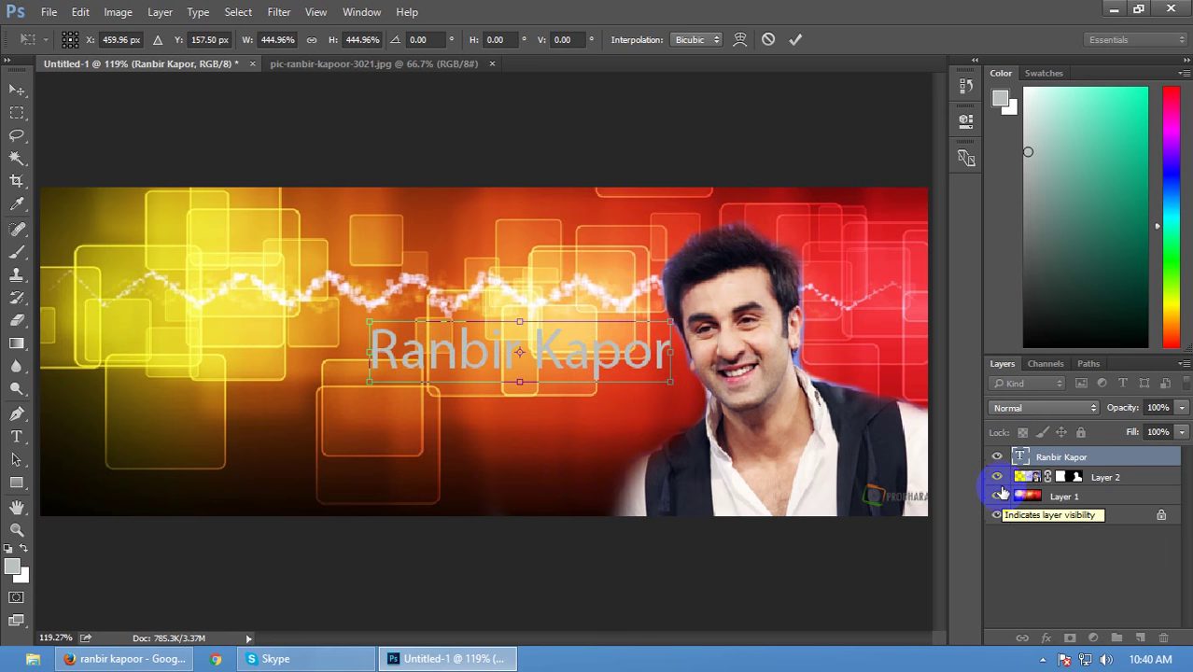
pyautogui.moveTo(635, 349); pyautogui.dragTo(594, 385)
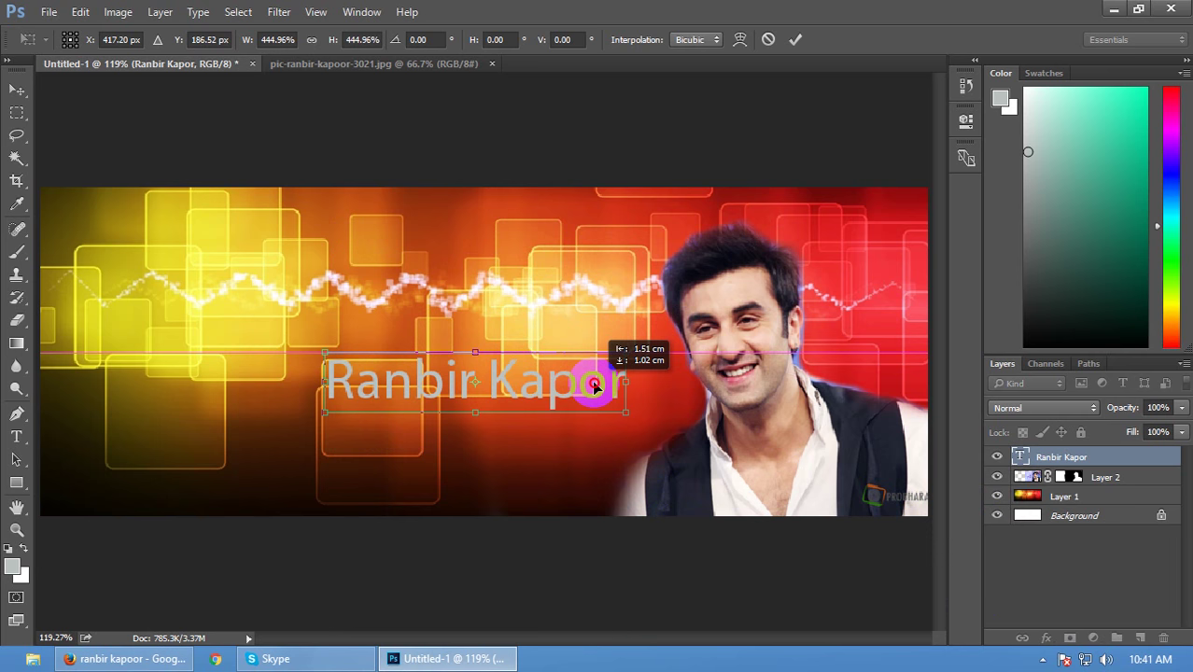
pyautogui.moveTo(595, 385); pyautogui.dragTo(598, 387)
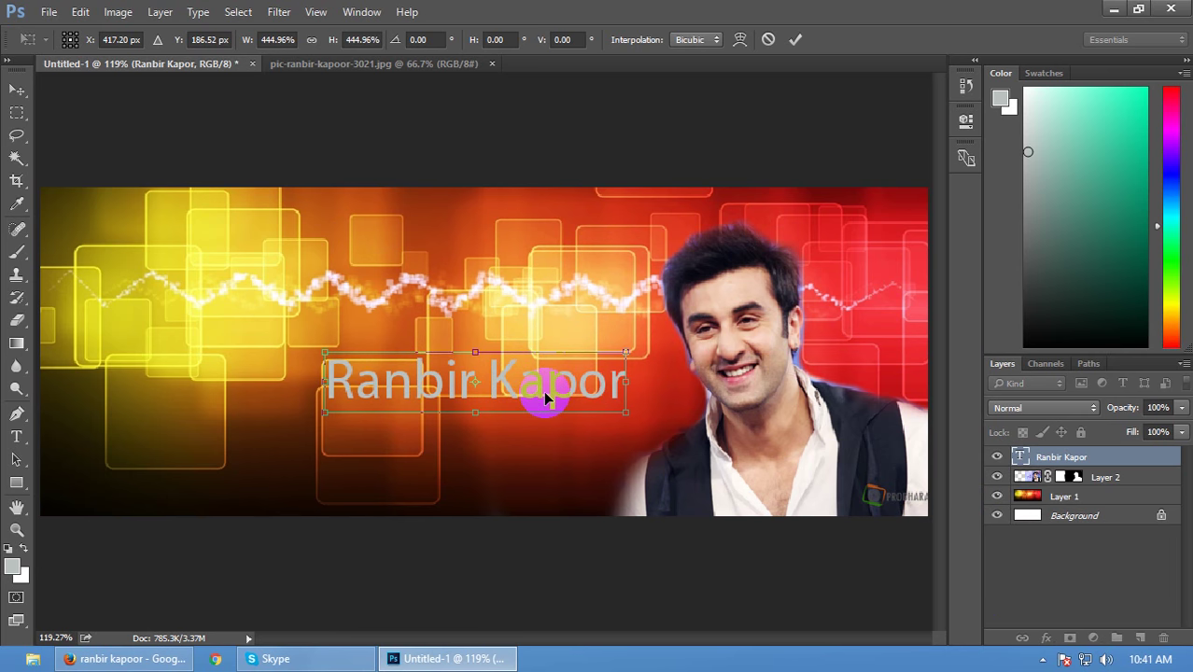
pyautogui.press('Return')
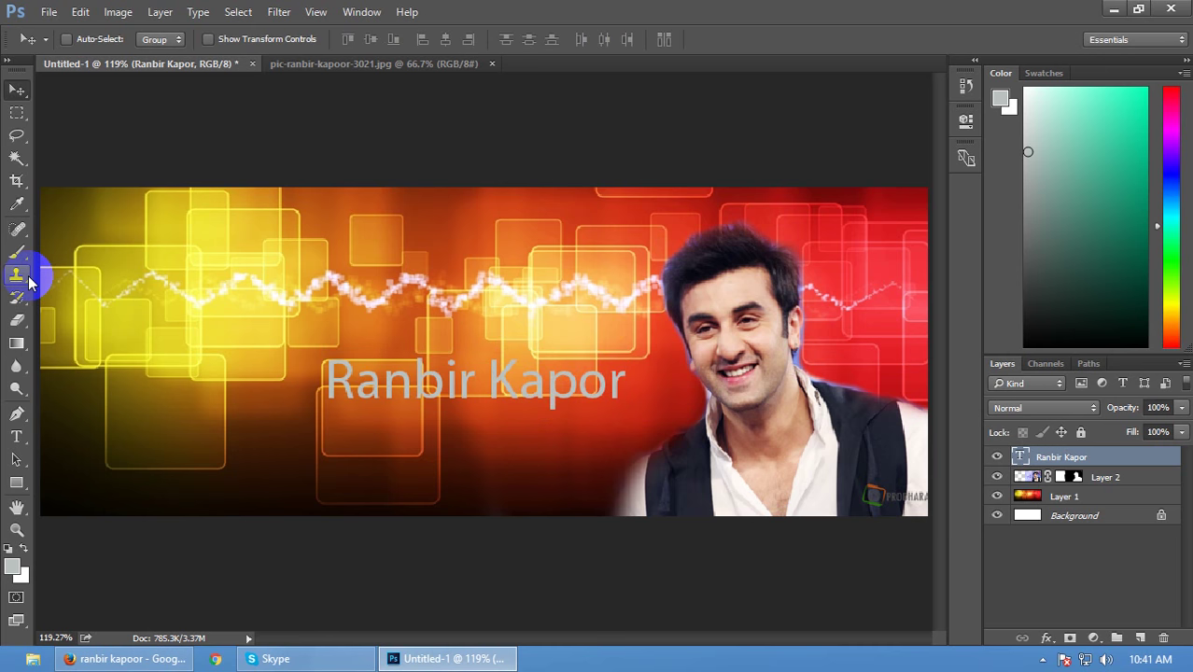
# Step: Add the dummy text "ghjghj" at 12 pt above the wavy light line
pyautogui.press('t')
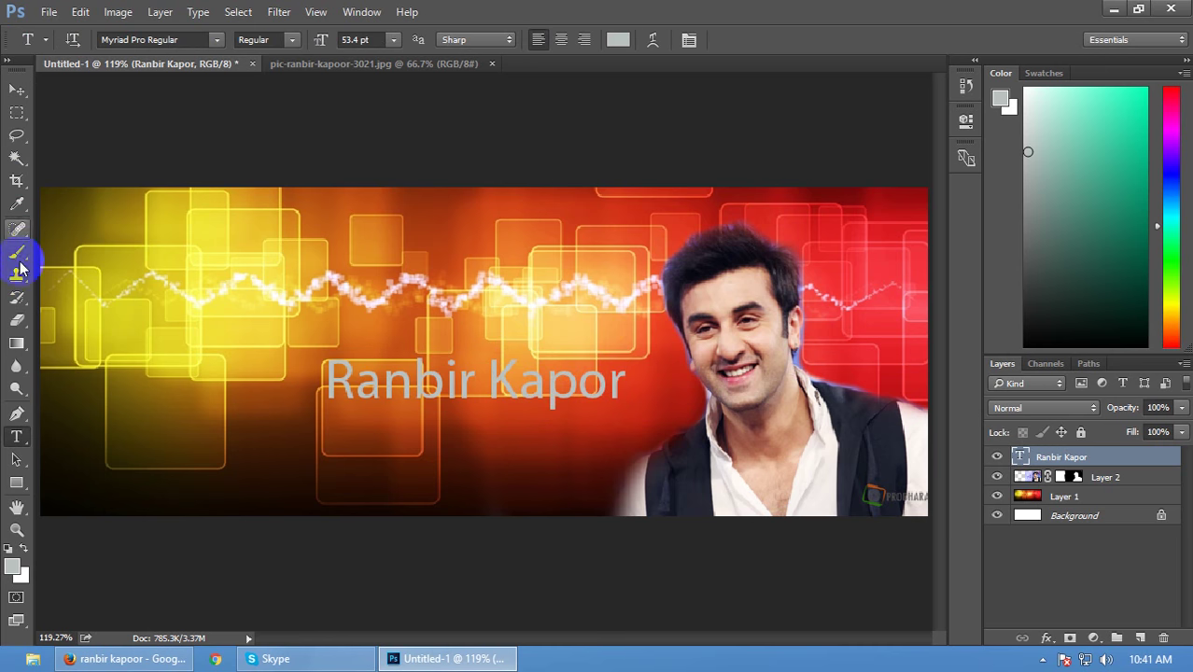
pyautogui.click(321, 226)
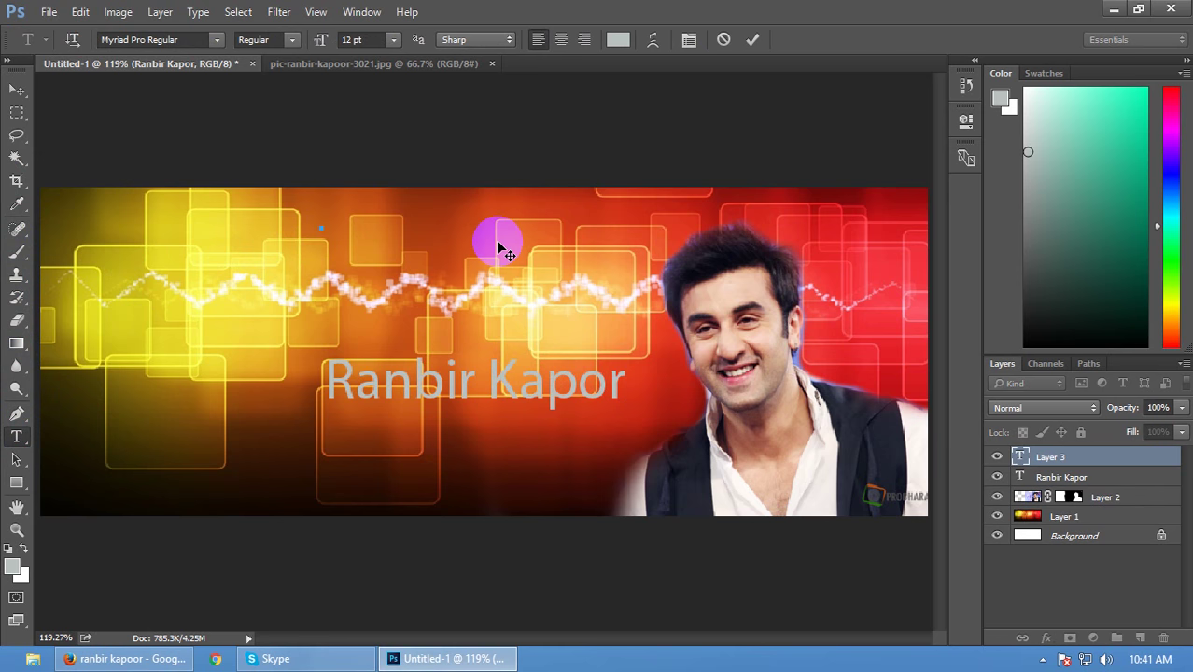
pyautogui.write('ghjghjk')
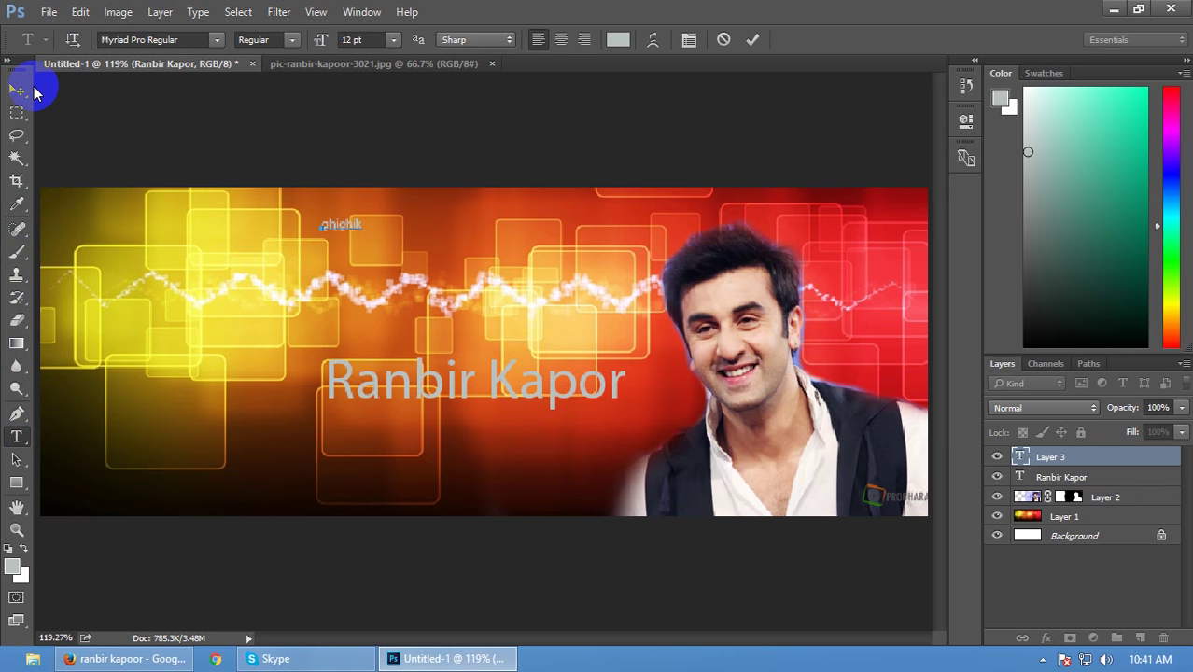
pyautogui.press('BackSpace')
# Step: Try moving the portrait layer to the yellow side of the banner, and undo the move
pyautogui.click(1057, 515)
pyautogui.click(1144, 495)
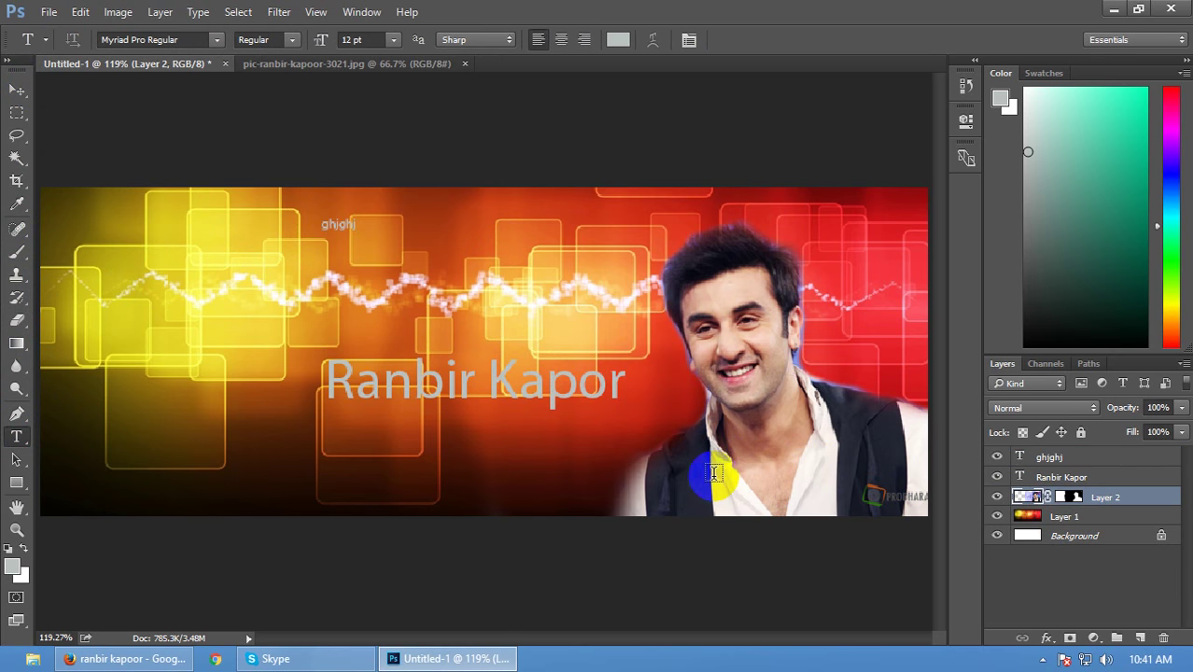
pyautogui.press('v')
pyautogui.moveTo(759, 488); pyautogui.dragTo(220, 431)
pyautogui.scroll(-3, 544, 439)
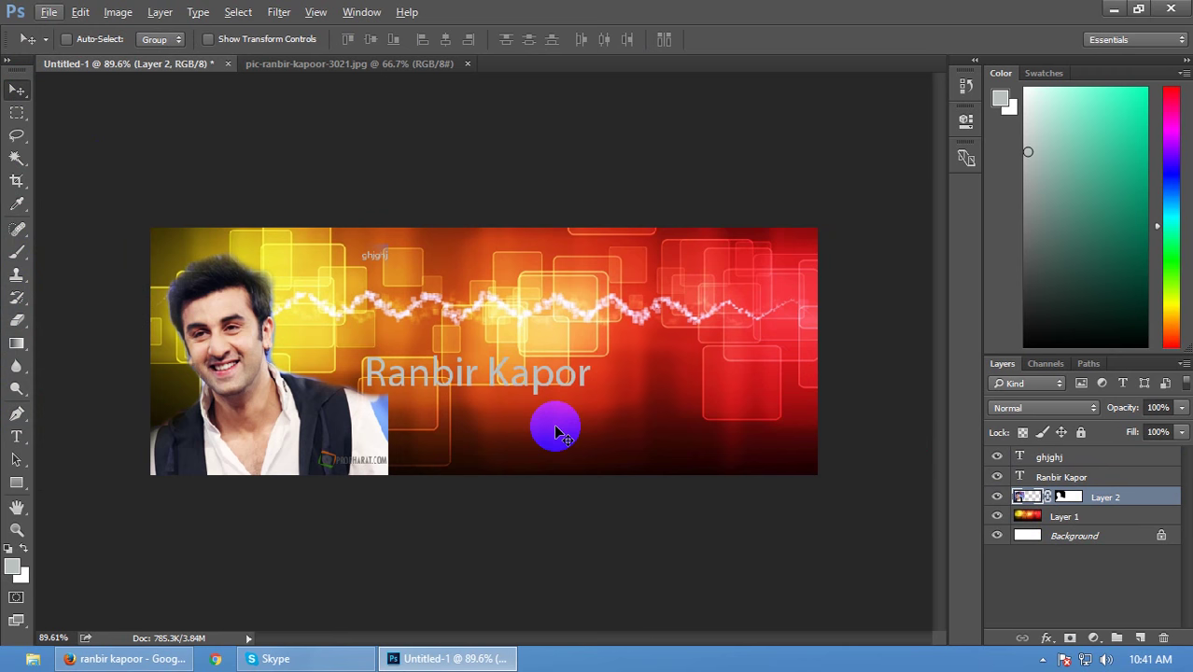
pyautogui.hotkey('ctrl', 'z')
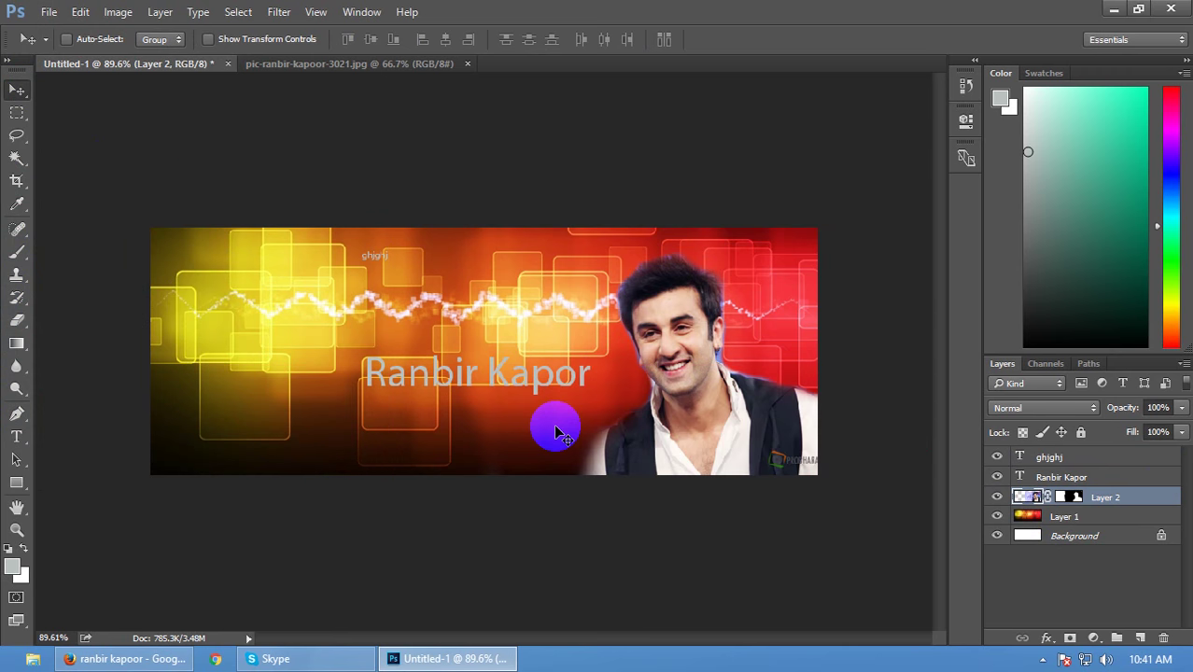
# Step: Fit the whole banner in view and delete the "ghjghj" text layer
pyautogui.click(1071, 598)
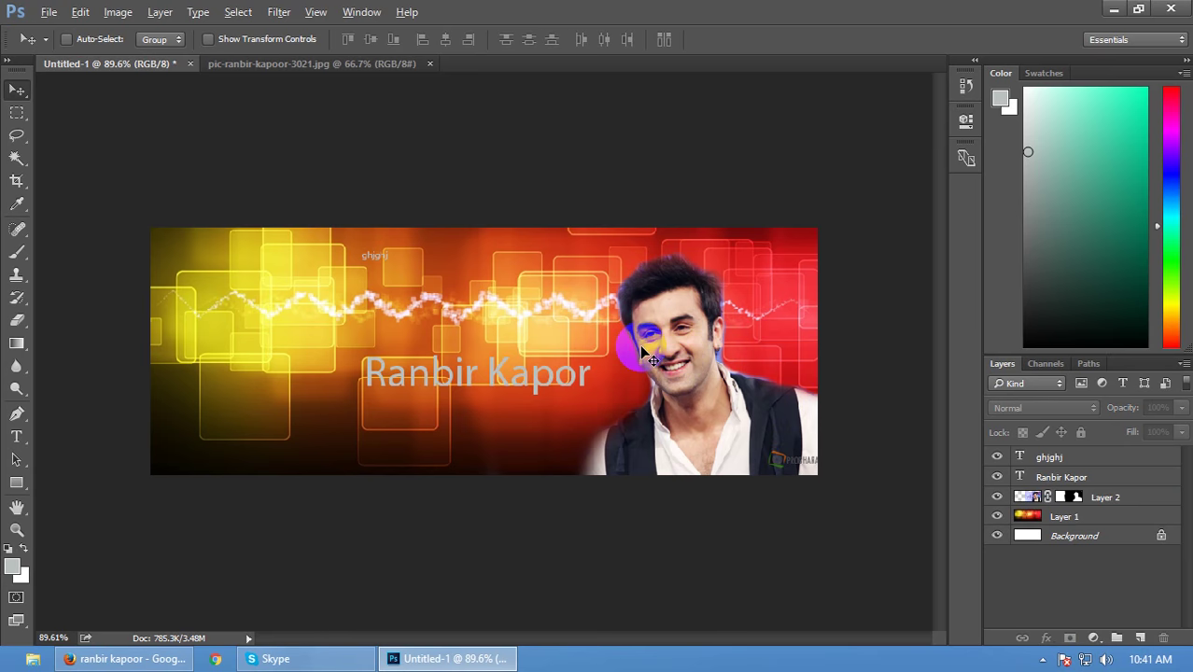
pyautogui.hotkey('ctrl', '0')
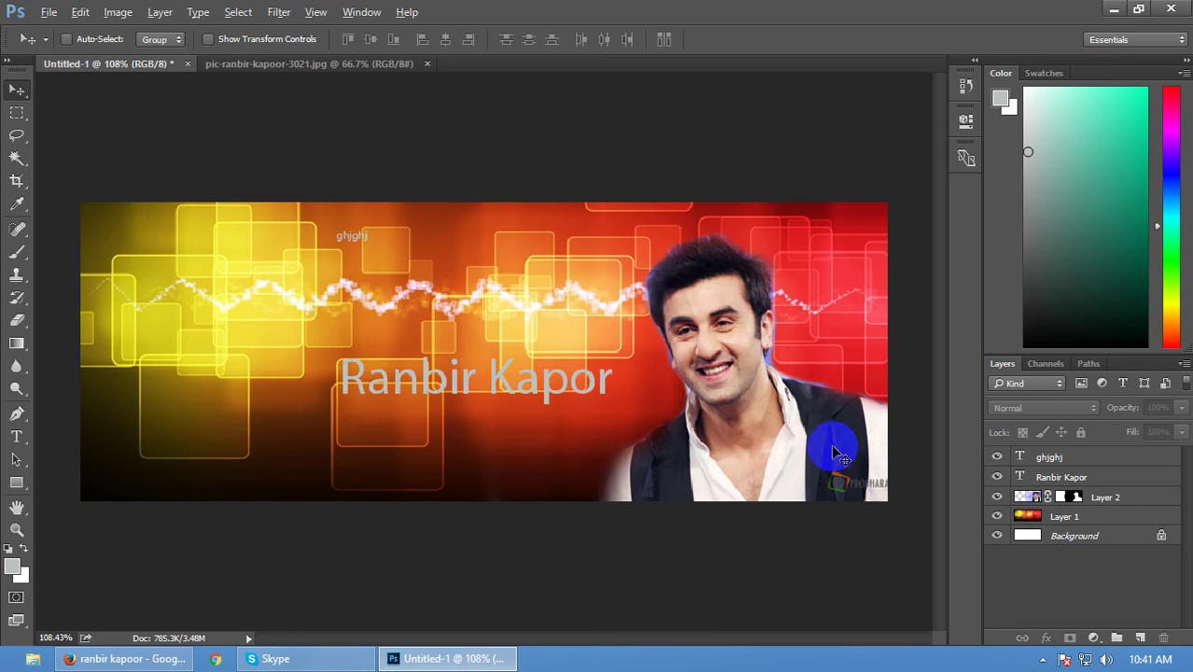
pyautogui.click(1090, 461)
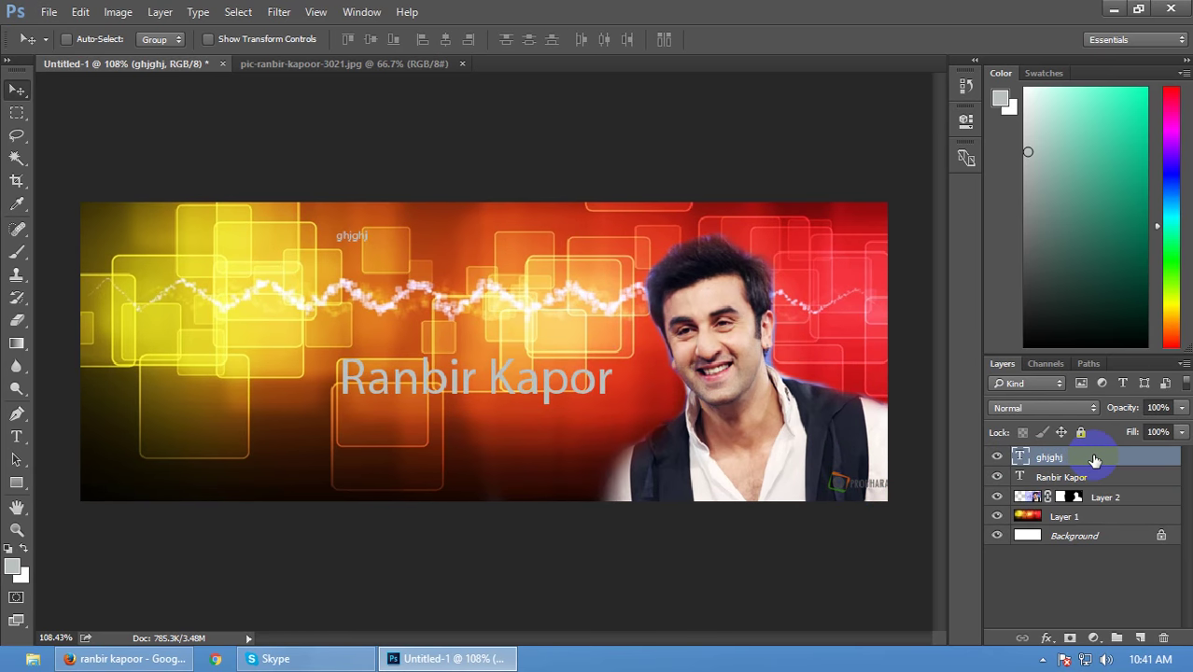
pyautogui.press('Delete')
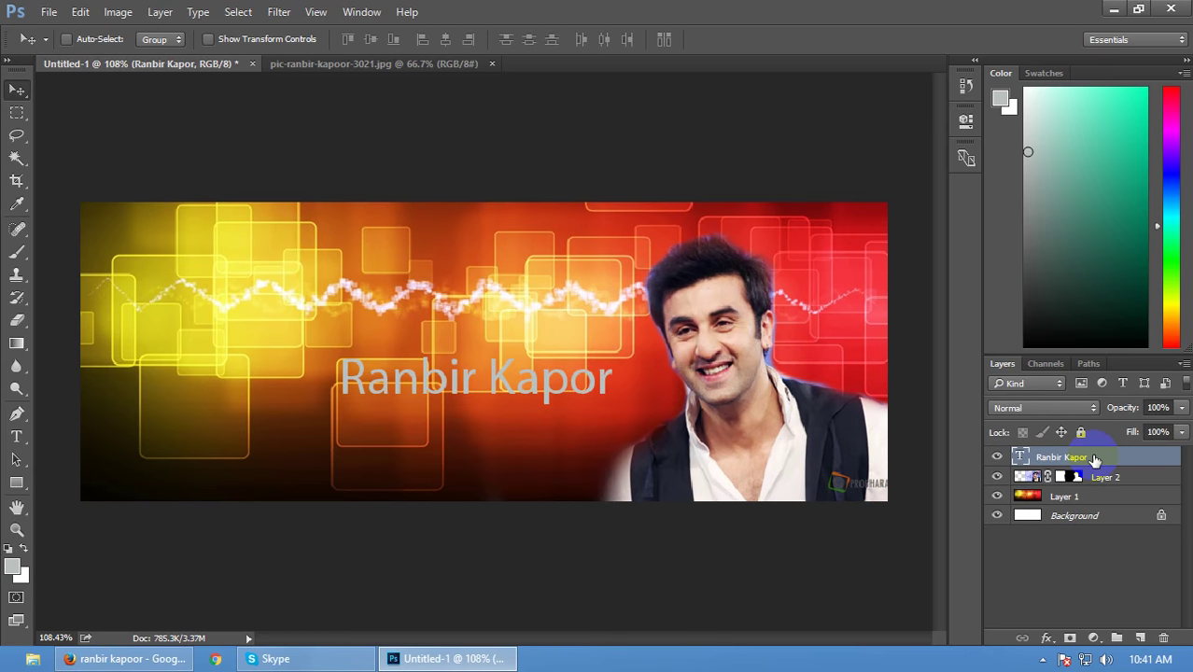
# Step: Select the whole "Ranbir Kapor" text and try dark green #255044 as its text color
pyautogui.press('t')
pyautogui.tripleClick(532, 381)
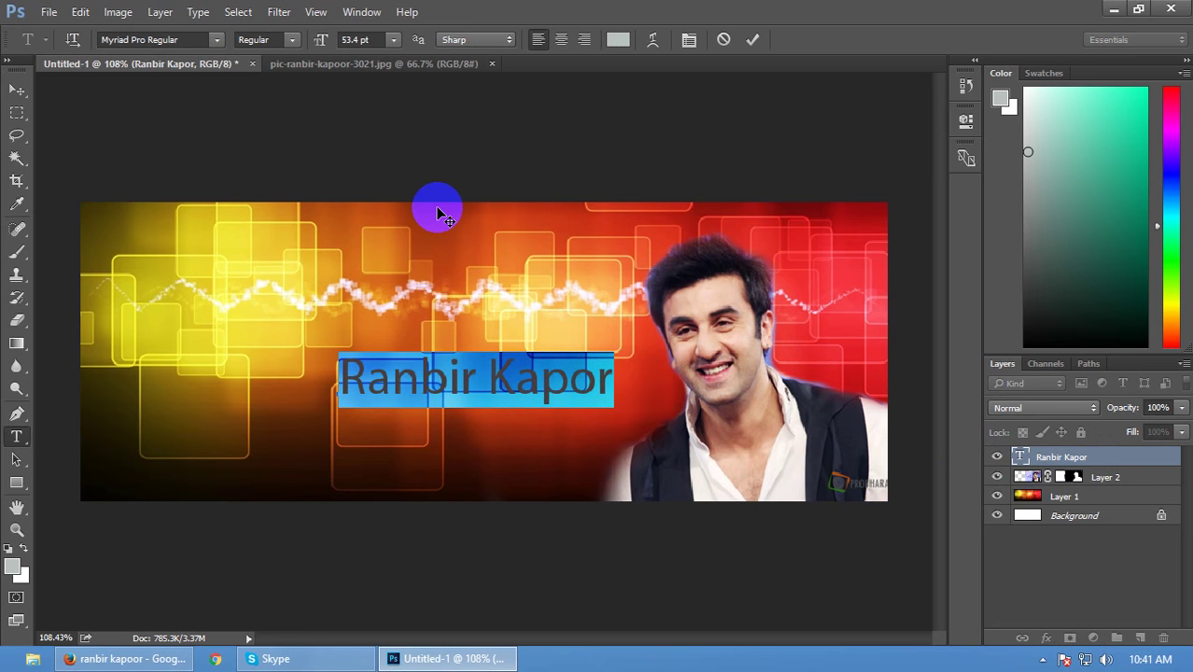
pyautogui.click(616, 39)
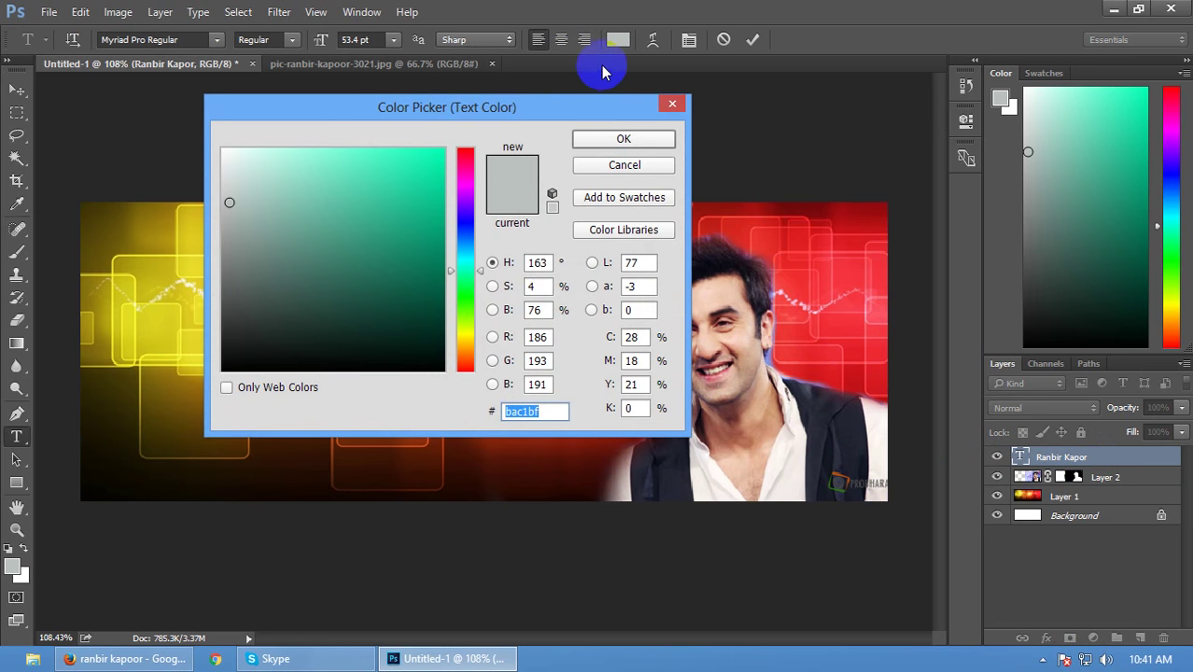
pyautogui.moveTo(445, 236); pyautogui.dragTo(479, 61)
pyautogui.moveTo(442, 152)
pyautogui.mouseDown()
pyautogui.moveTo(333, 250)
pyautogui.moveTo(412, 325)
pyautogui.moveTo(390, 194)
pyautogui.moveTo(266, 234)
pyautogui.mouseUp()
pyautogui.click(341, 301)
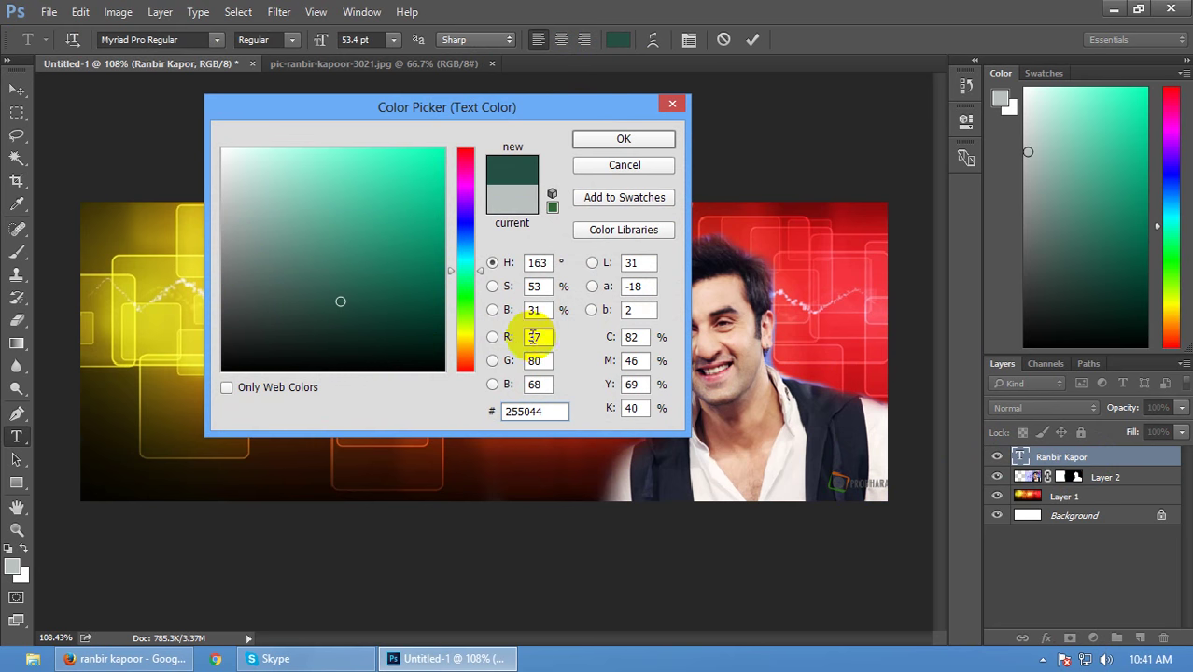
# Step: Set the name's text color to C 0, M 0, Y 100, K 0 and commit the text edit
pyautogui.doubleClick(628, 337)
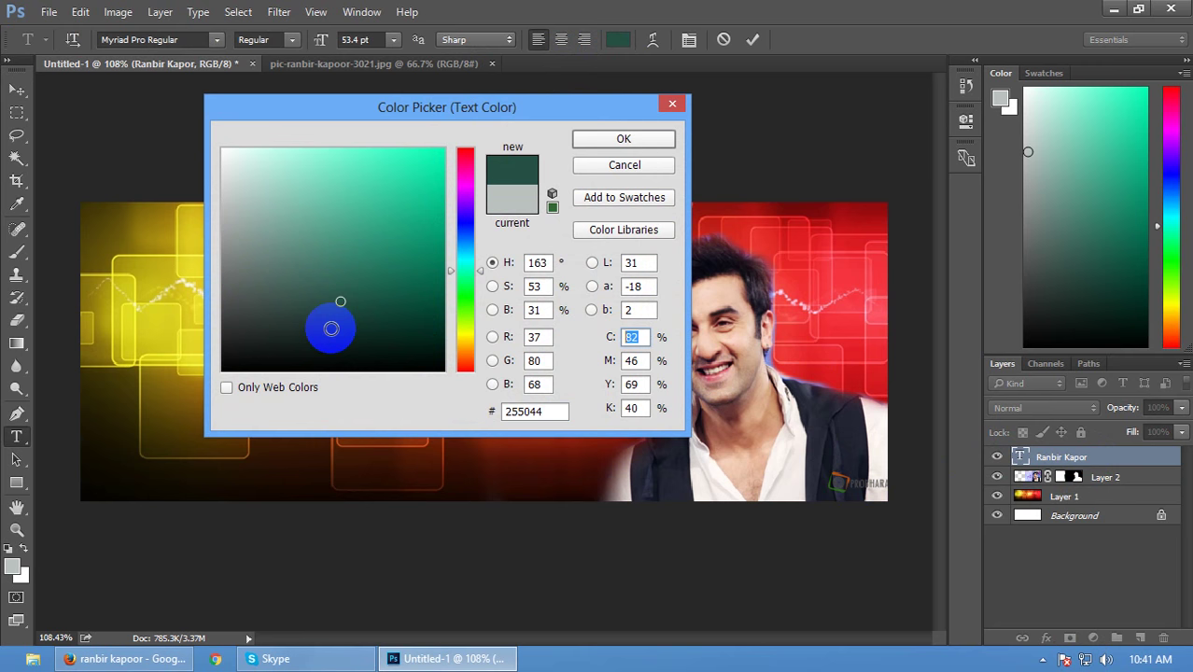
pyautogui.write('0')
pyautogui.press('Tab')
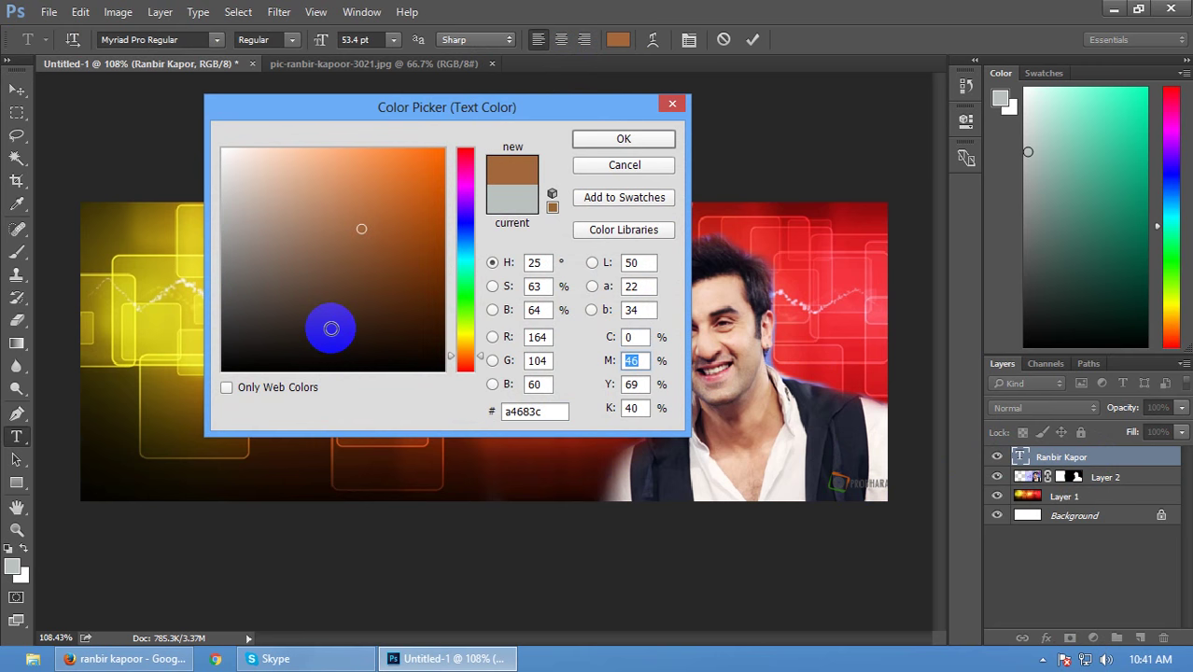
pyautogui.write('0')
pyautogui.press('Tab')
pyautogui.write('100')
pyautogui.press('Tab')
pyautogui.write('0')
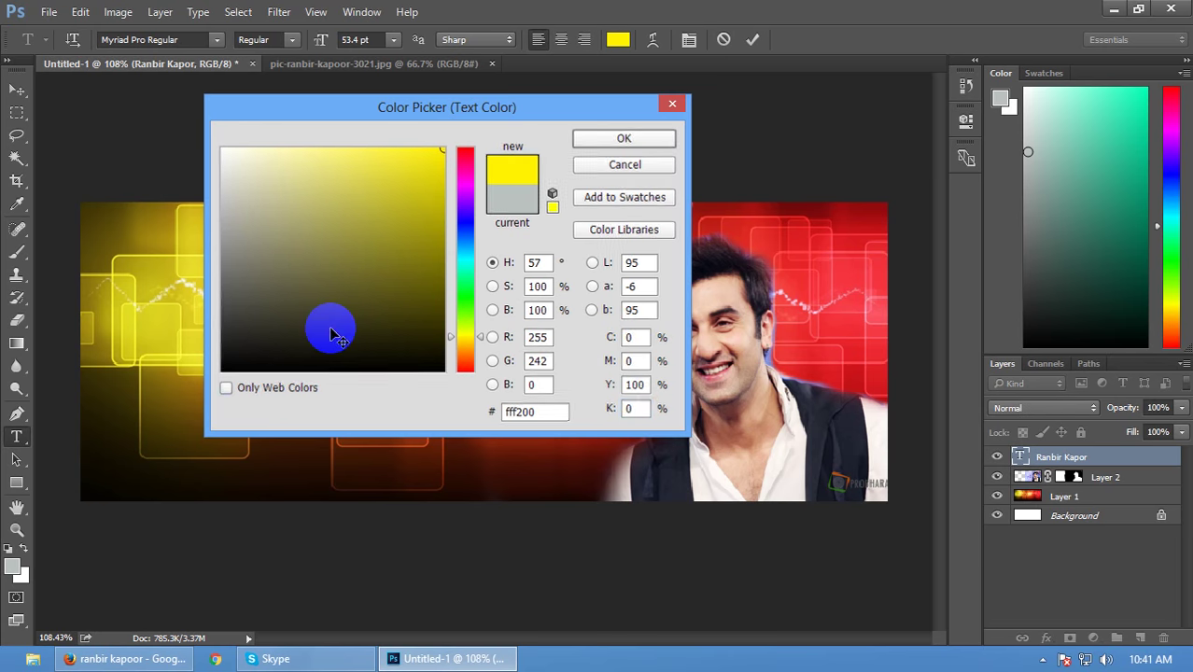
pyautogui.press('Return')
pyautogui.click(752, 39)
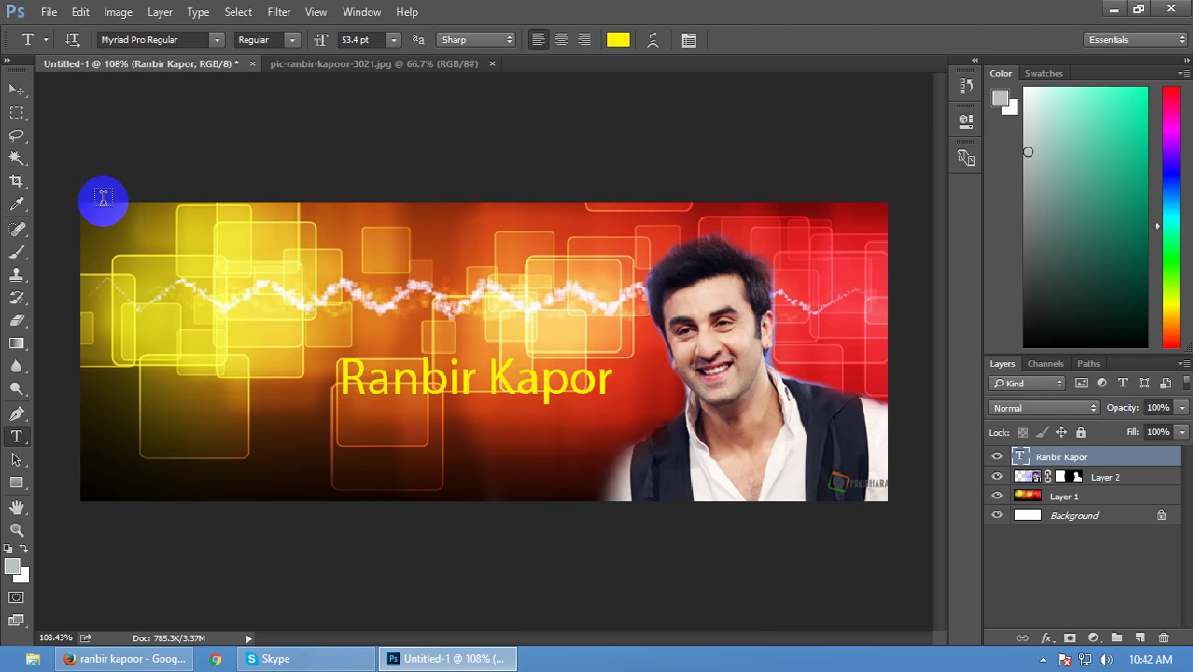
# Step: Move the "Ranbir Kapor" text slightly lower on the banner and set its font style to Bold
pyautogui.click(17, 89)
pyautogui.moveTo(479, 386); pyautogui.dragTo(495, 420)
pyautogui.press('t')
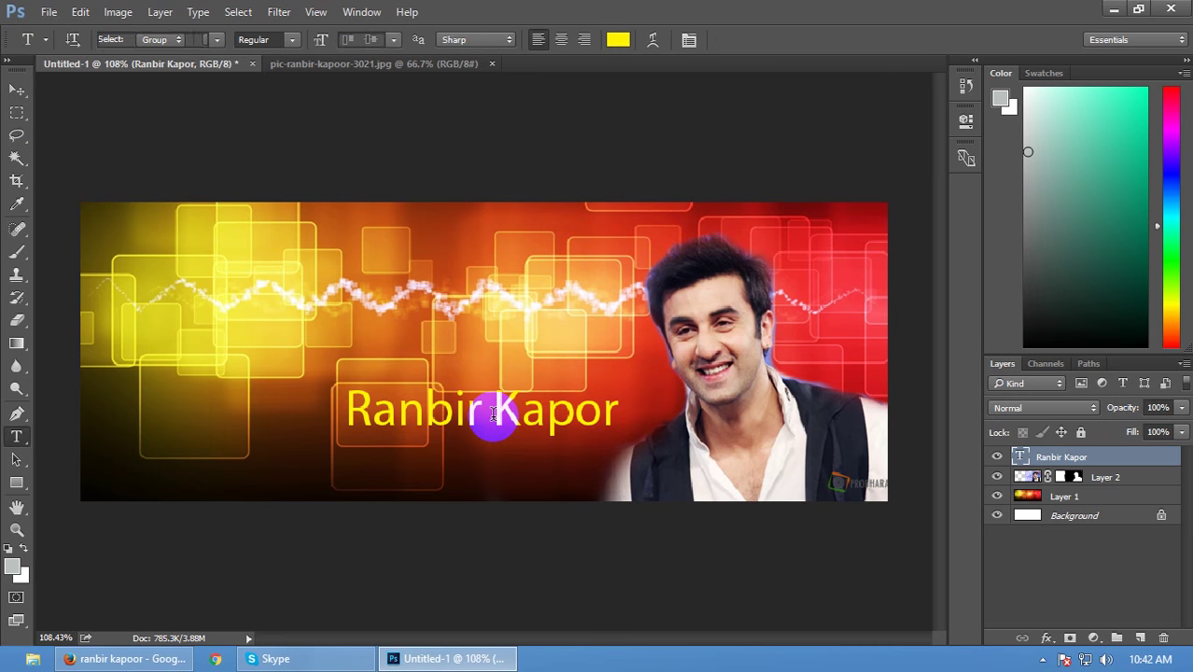
pyautogui.tripleClick(489, 421)
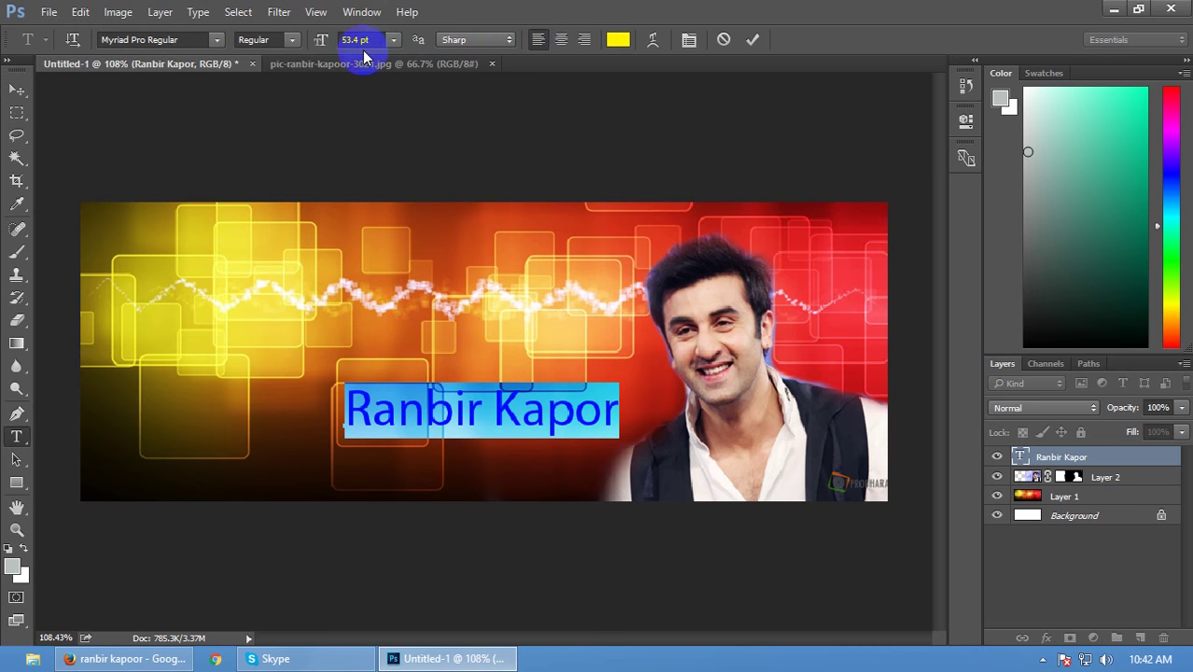
pyautogui.click(280, 39)
pyautogui.click(259, 85)
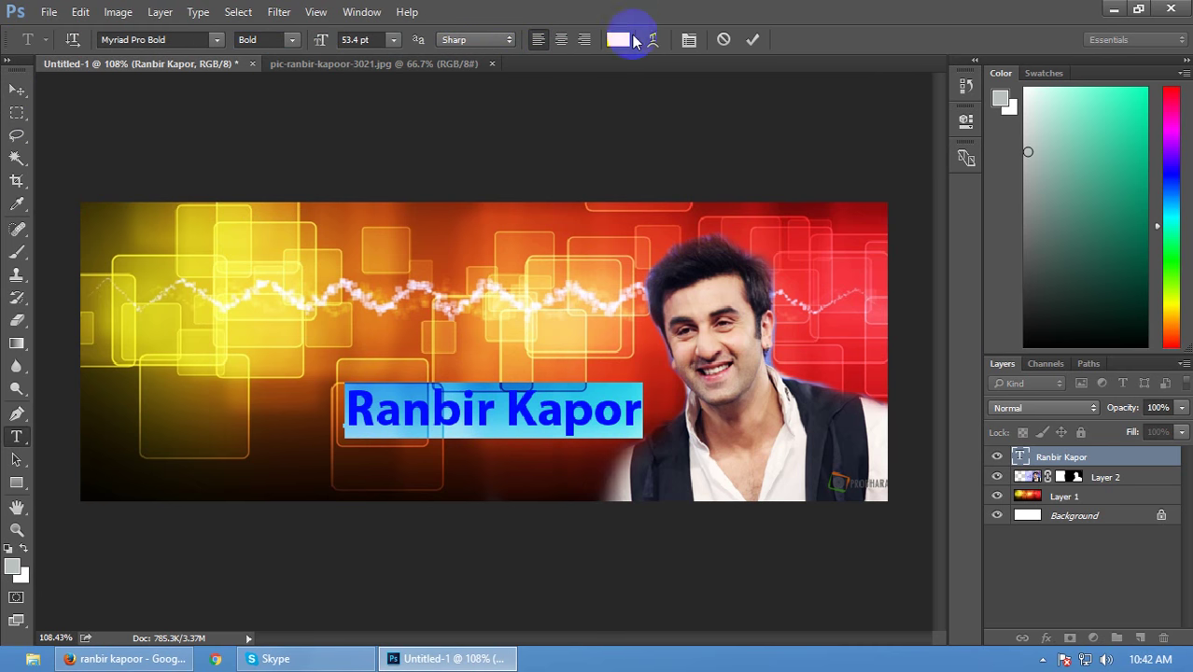
pyautogui.click(752, 39)
pyautogui.click(17, 89)
pyautogui.click(1035, 597)
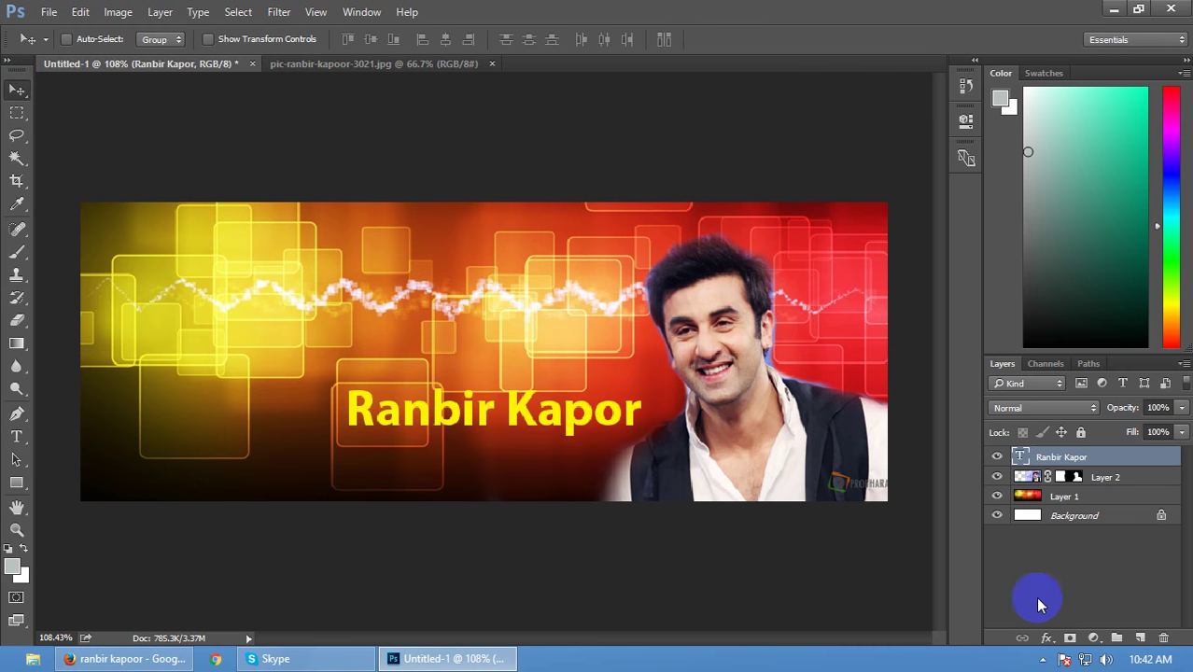
# Step: Give the "Ranbir Kapor" text layer a 1 px black stroke positioned inside, with the drop shadow turned off
pyautogui.click(1024, 458)
pyautogui.click(1045, 637)
pyautogui.click(804, 360)
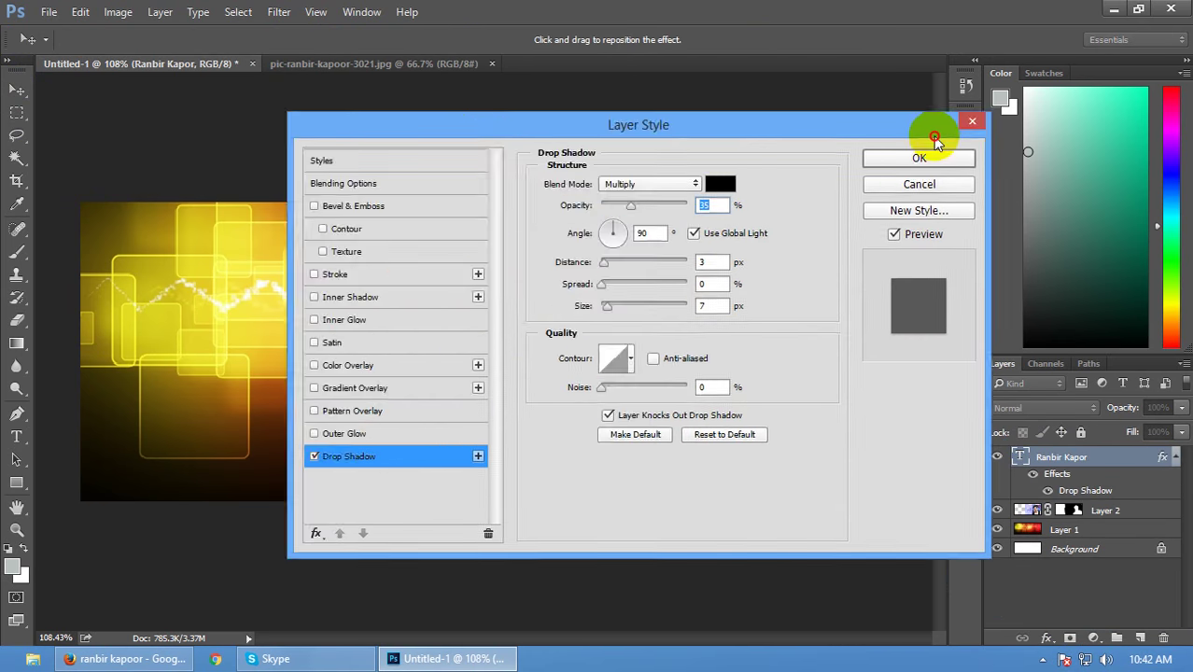
pyautogui.moveTo(647, 85); pyautogui.dragTo(1045, 81)
pyautogui.click(716, 412)
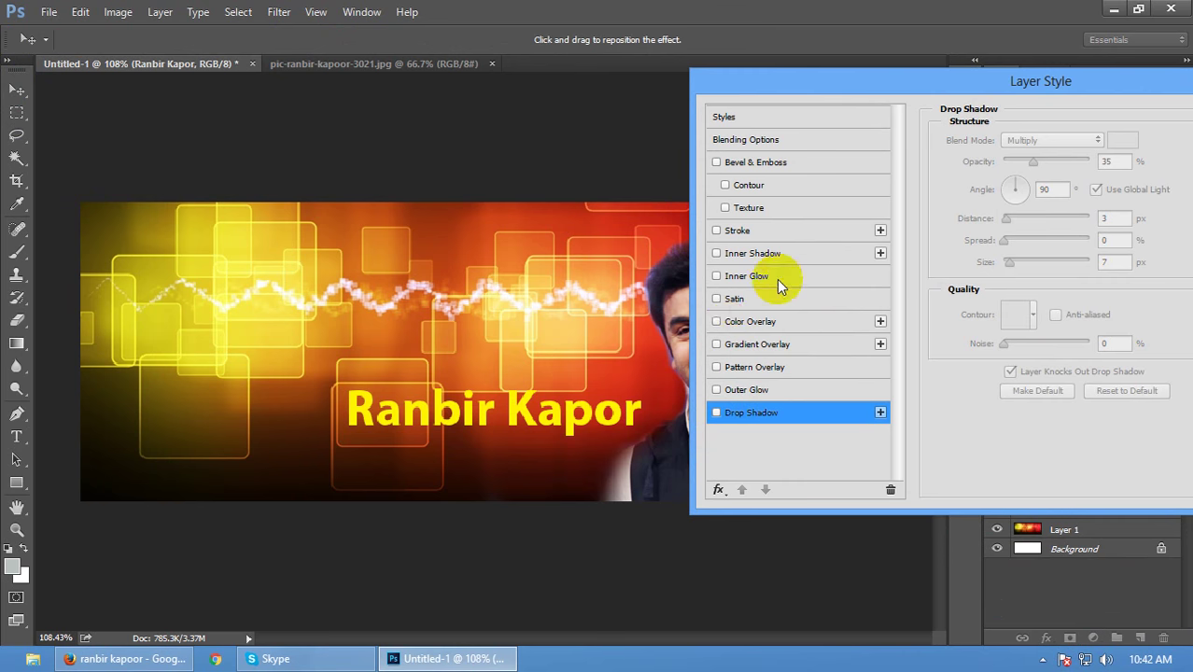
pyautogui.click(738, 231)
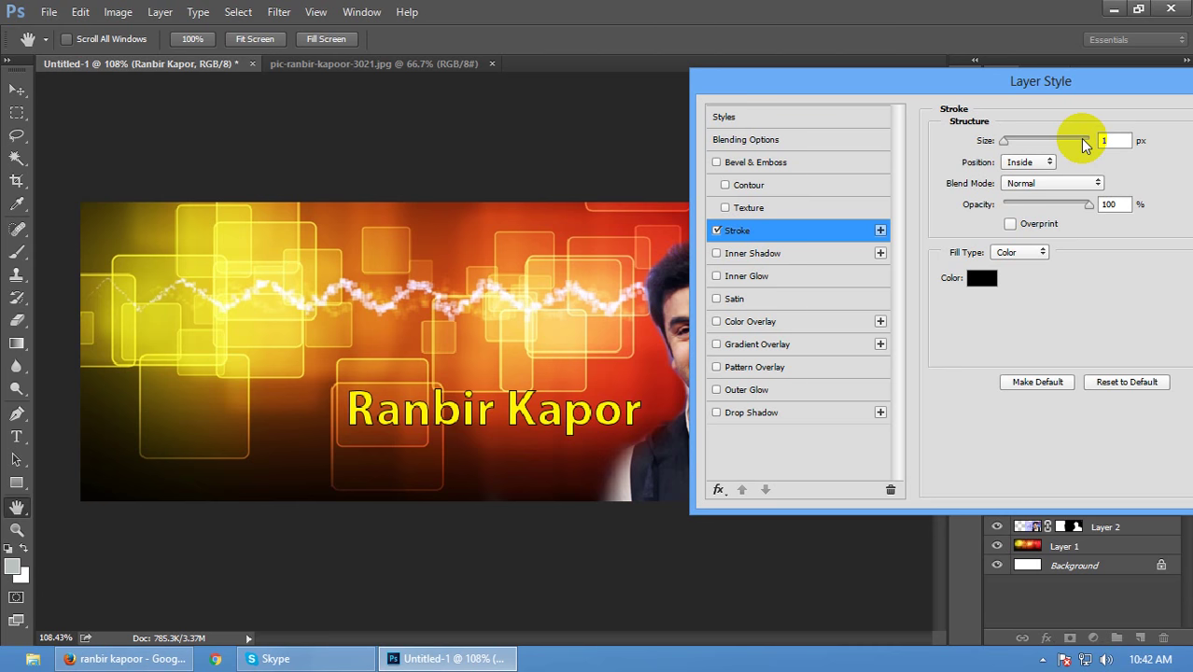
pyautogui.moveTo(1033, 81); pyautogui.dragTo(1018, 82)
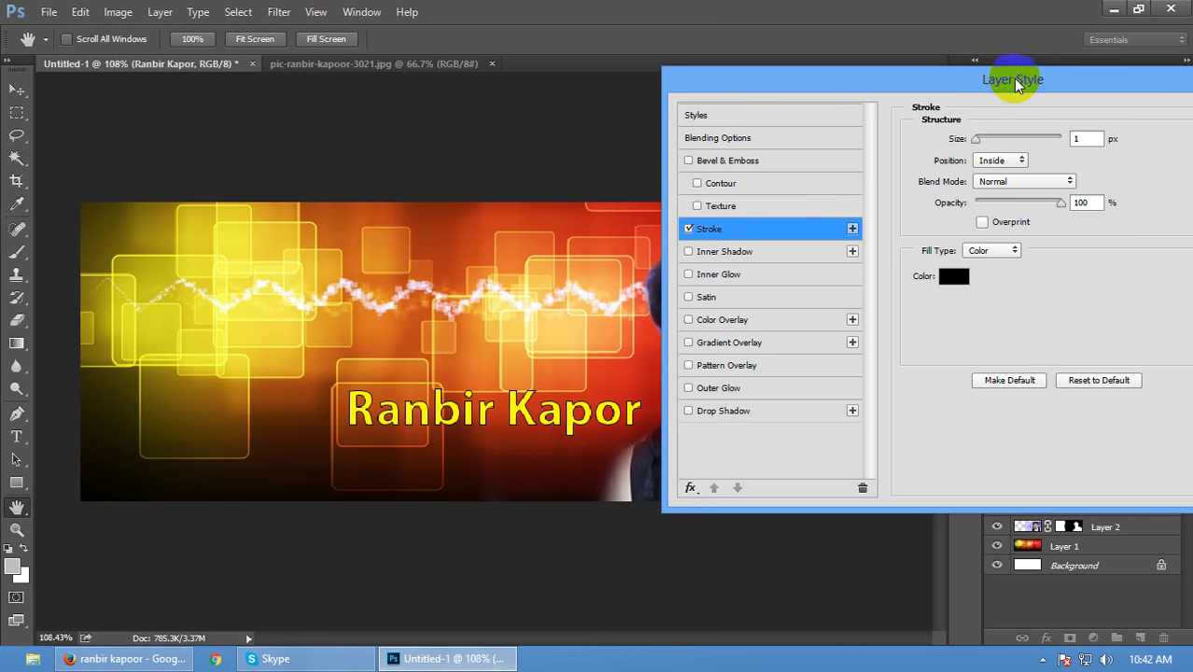
pyautogui.moveTo(975, 138); pyautogui.dragTo(971, 140)
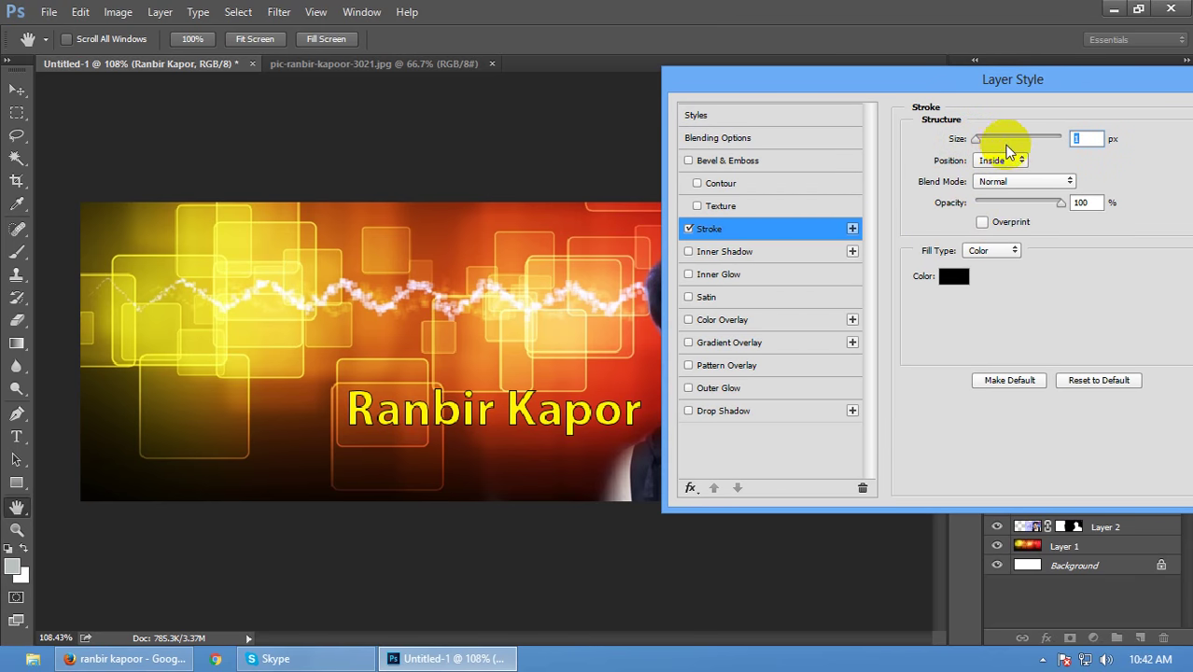
pyautogui.click(979, 106)
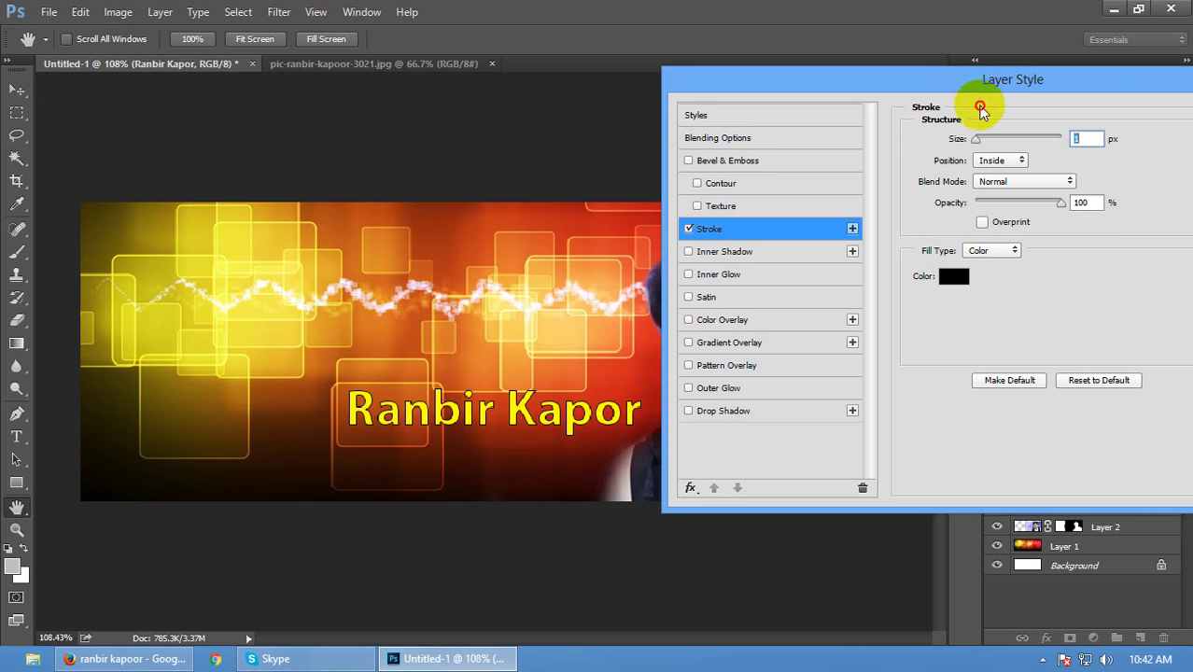
# Step: Add a Multiply drop shadow to the name text with 9% opacity, 8 px distance and 6 px size, and apply the layer style
pyautogui.click(719, 410)
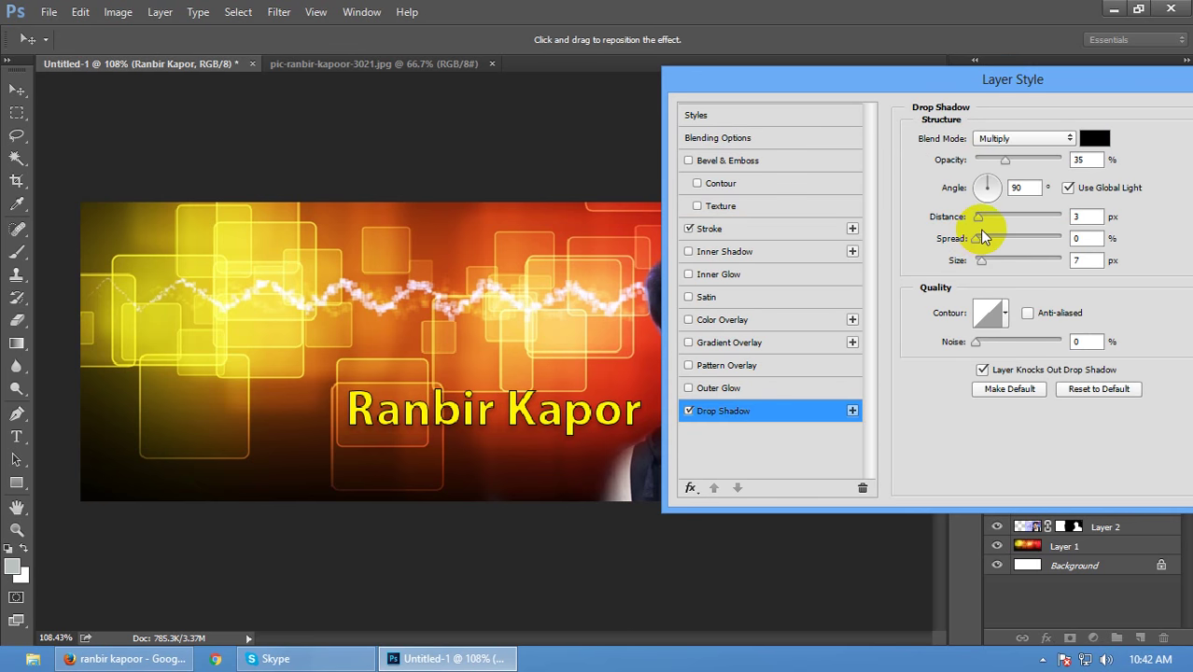
pyautogui.moveTo(982, 264); pyautogui.dragTo(989, 268)
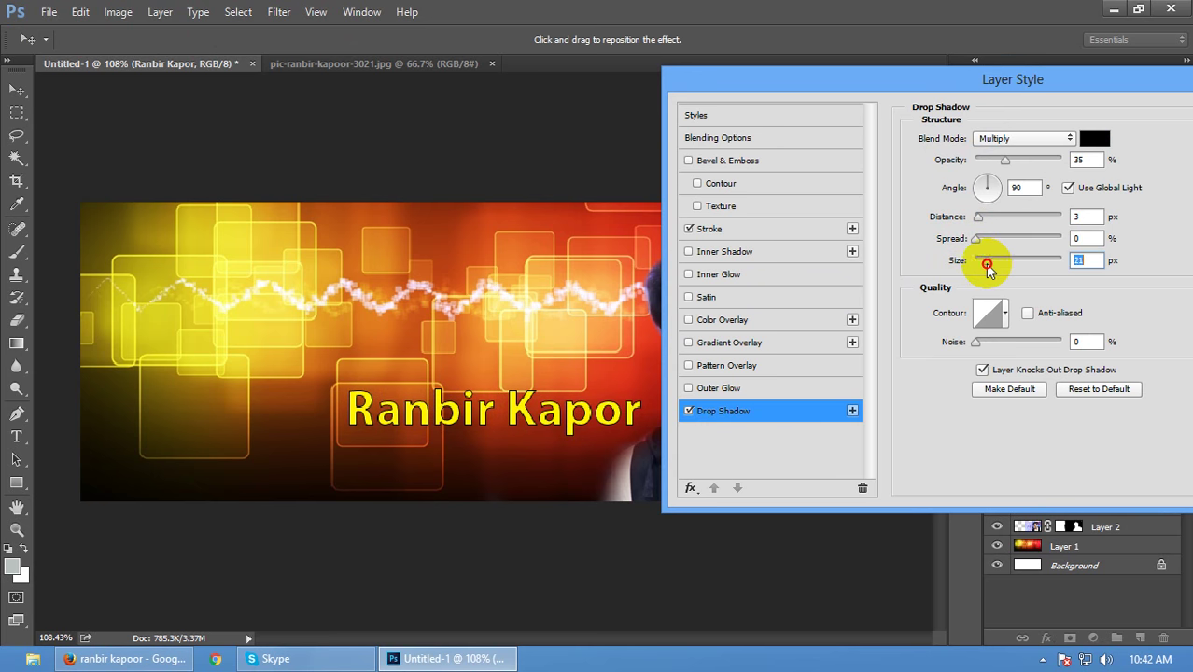
pyautogui.moveTo(1004, 165); pyautogui.dragTo(981, 161)
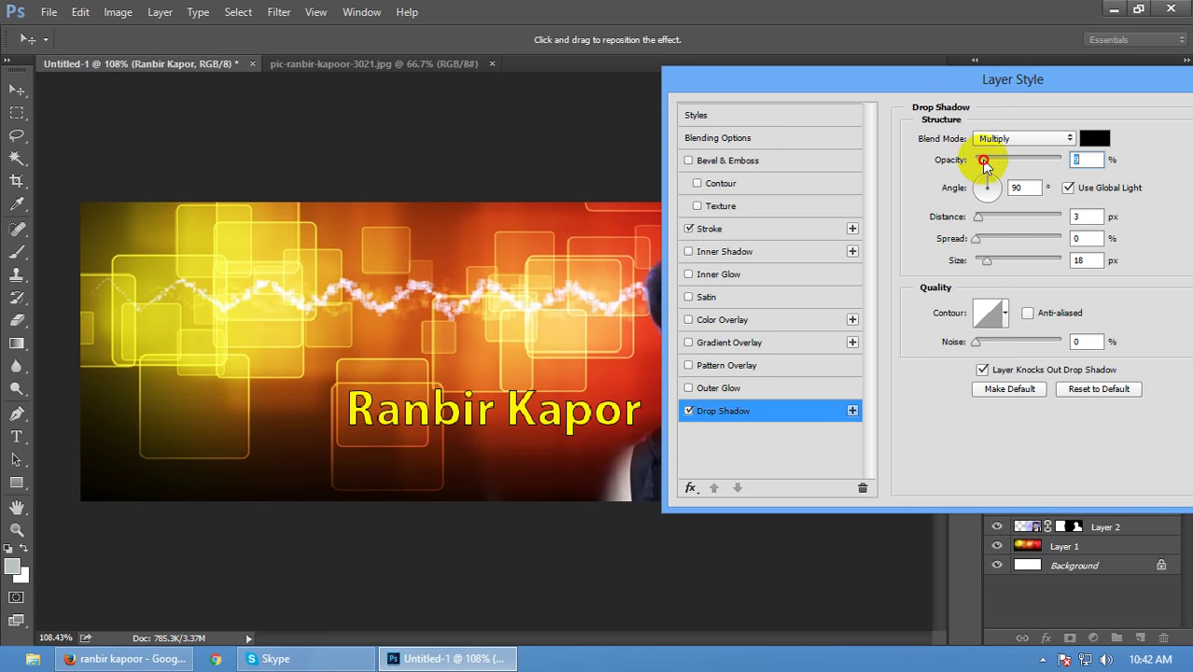
pyautogui.moveTo(986, 259); pyautogui.dragTo(980, 262)
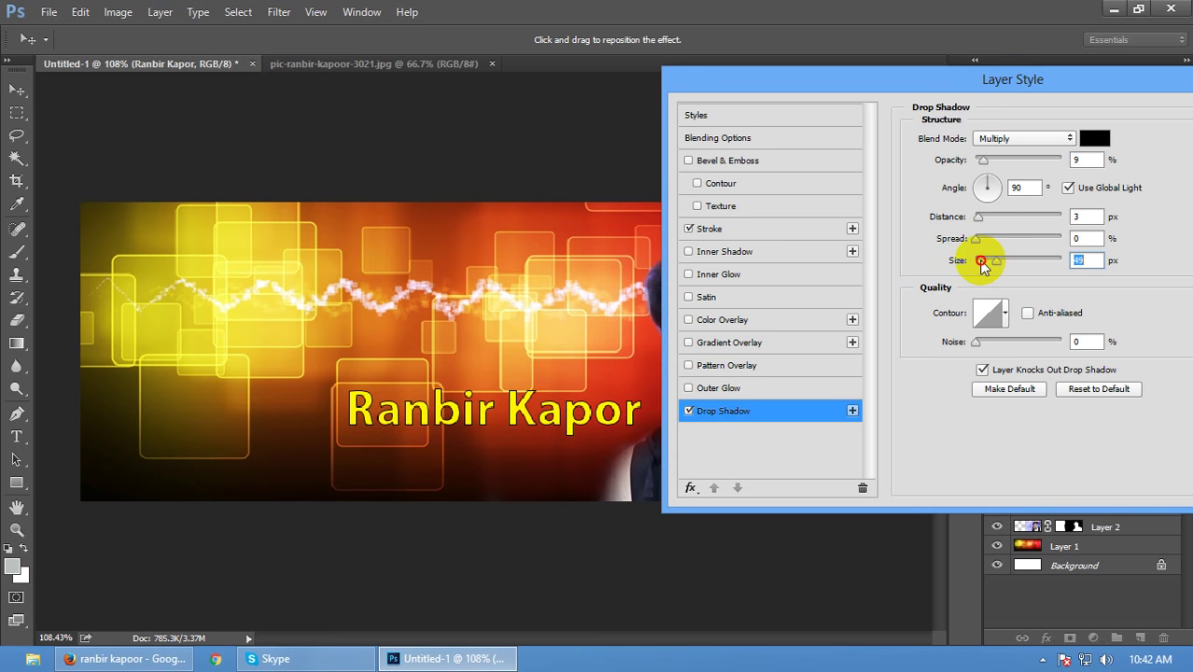
pyautogui.click(978, 222)
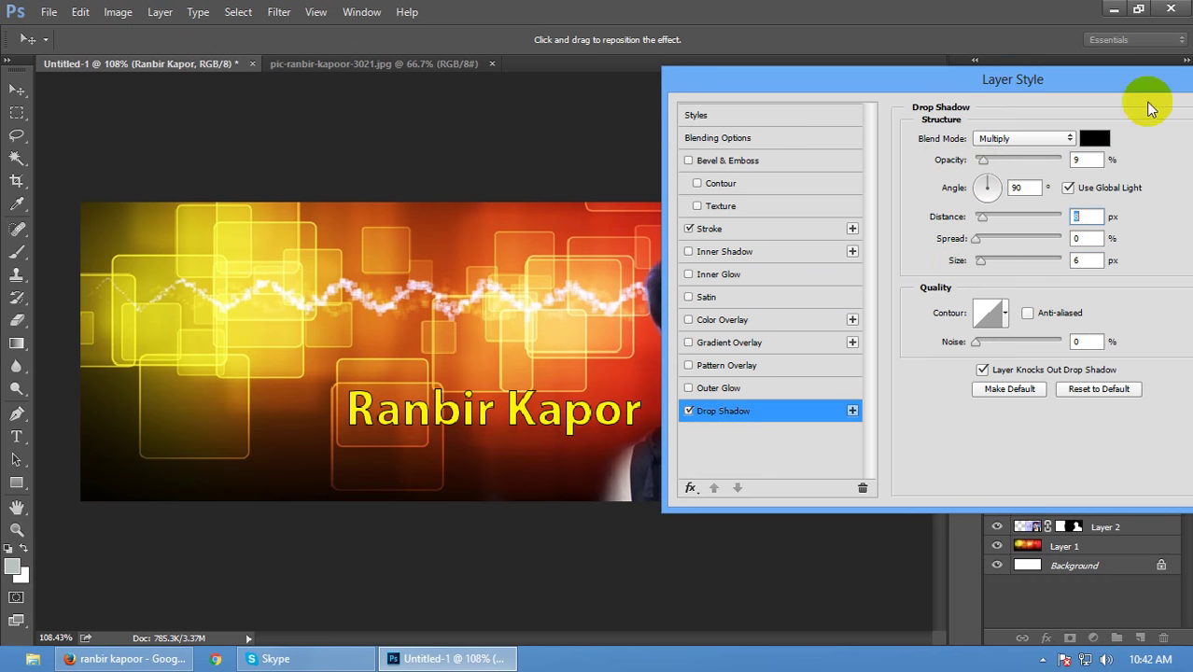
pyautogui.moveTo(1131, 82); pyautogui.dragTo(896, 82)
pyautogui.click(1052, 119)
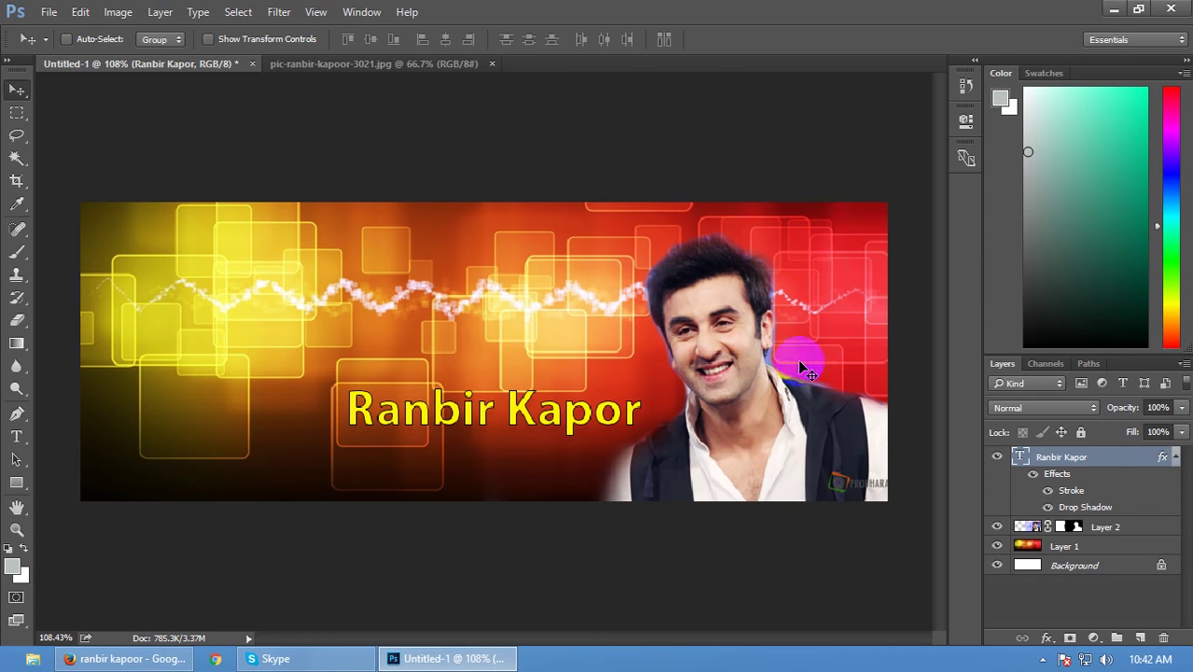
pyautogui.click(988, 609)
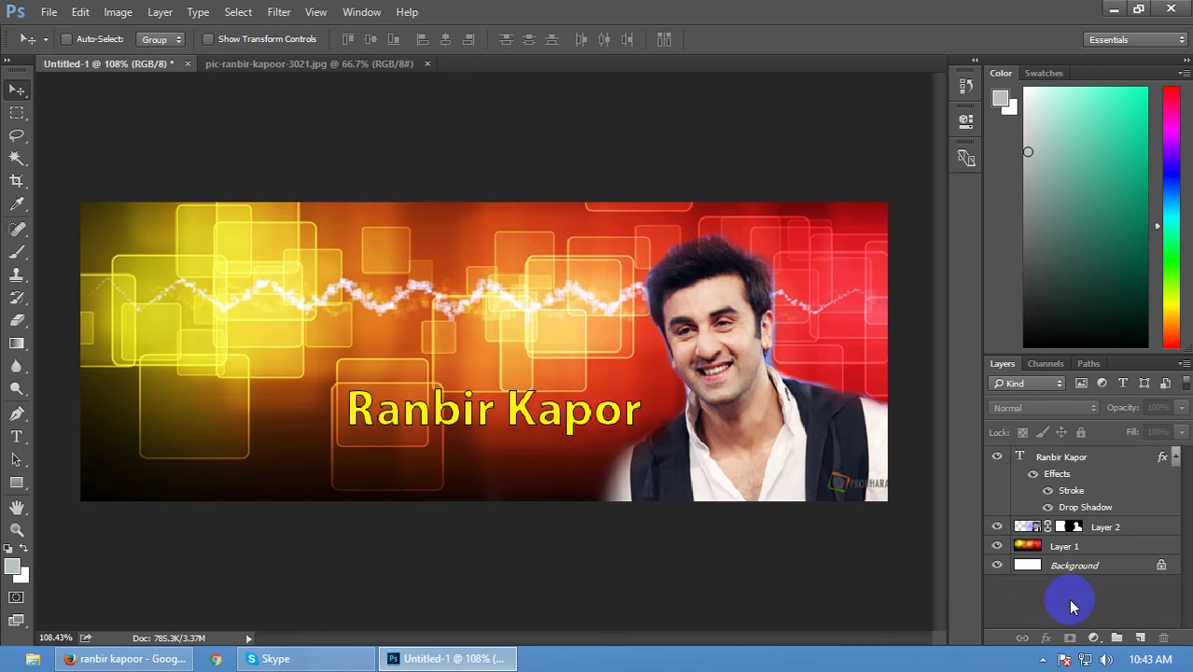
pyautogui.click(1061, 457)
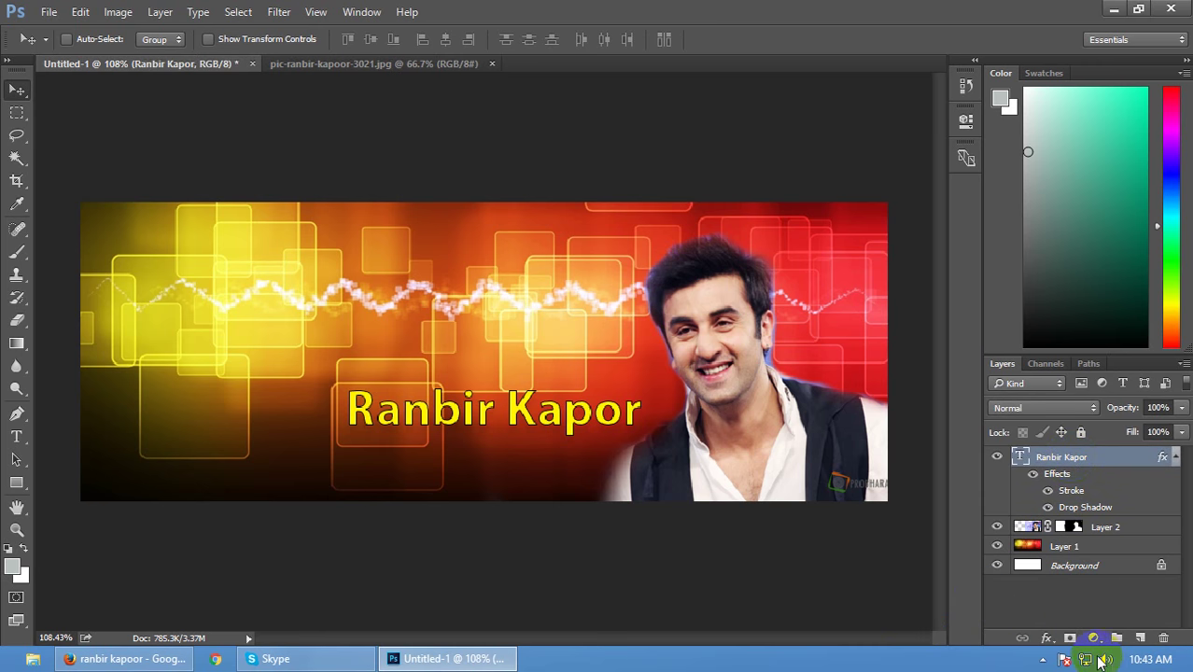
pyautogui.click(1058, 601)
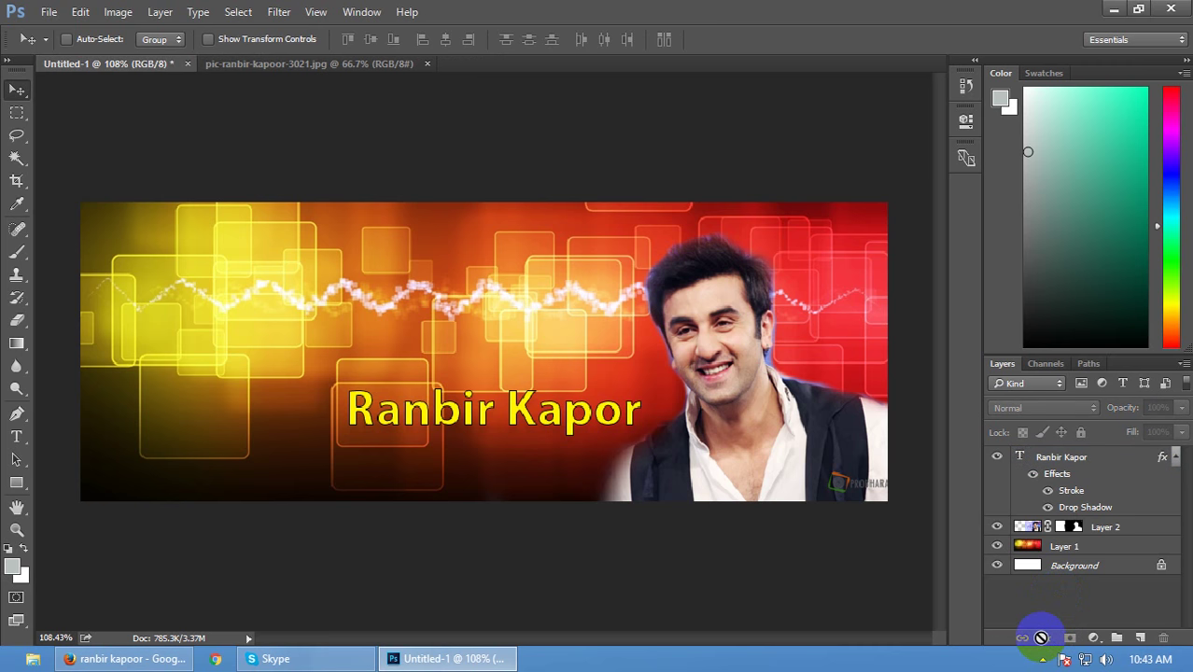
pyautogui.click(1059, 460)
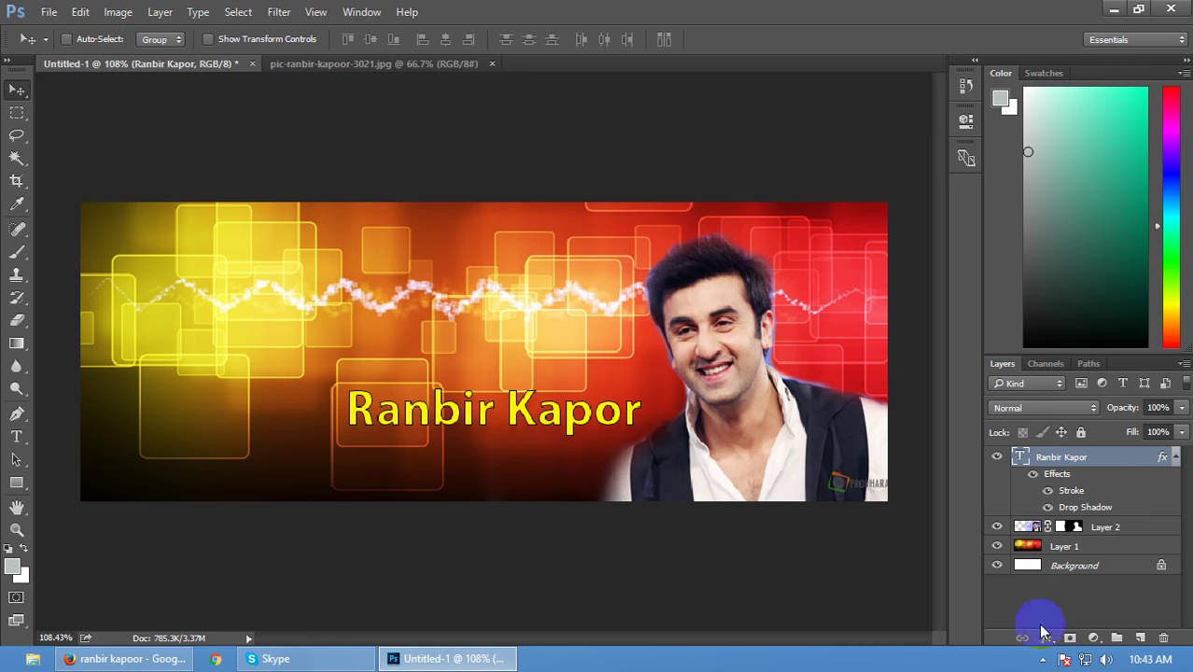
pyautogui.click(1052, 454)
pyautogui.doubleClick(1052, 455)
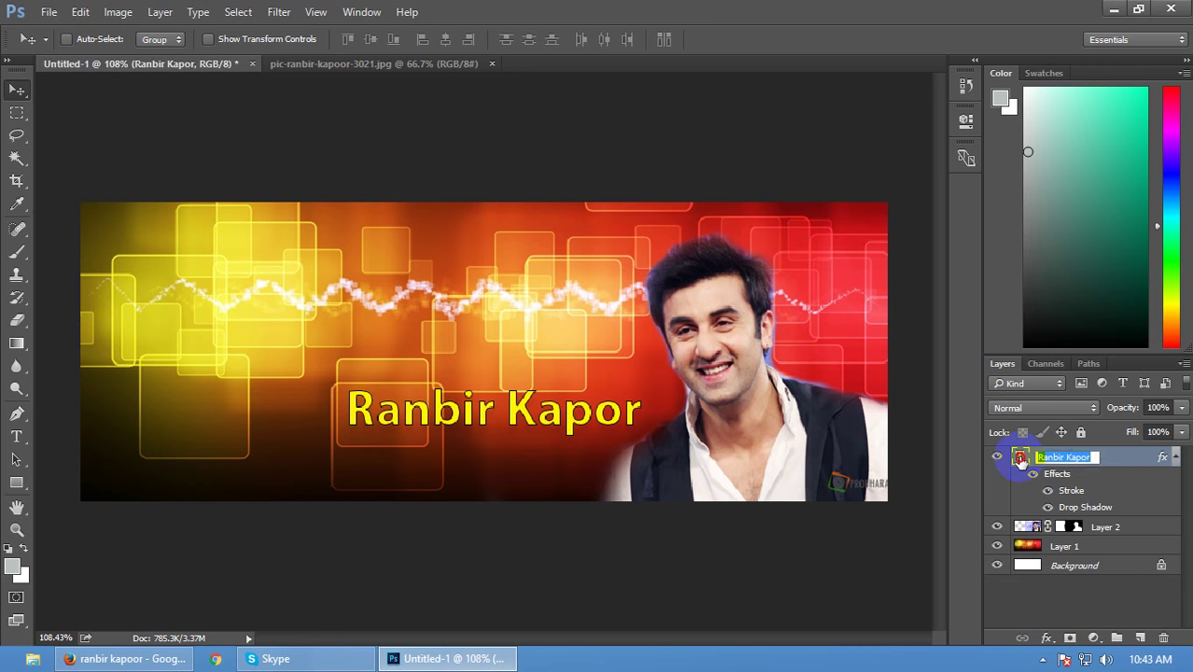
# Step: Add a pure red Color Overlay to the "Ranbir Kapor" text layer through its layer style settings
pyautogui.doubleClick(1020, 456)
pyautogui.doubleClick(1059, 473)
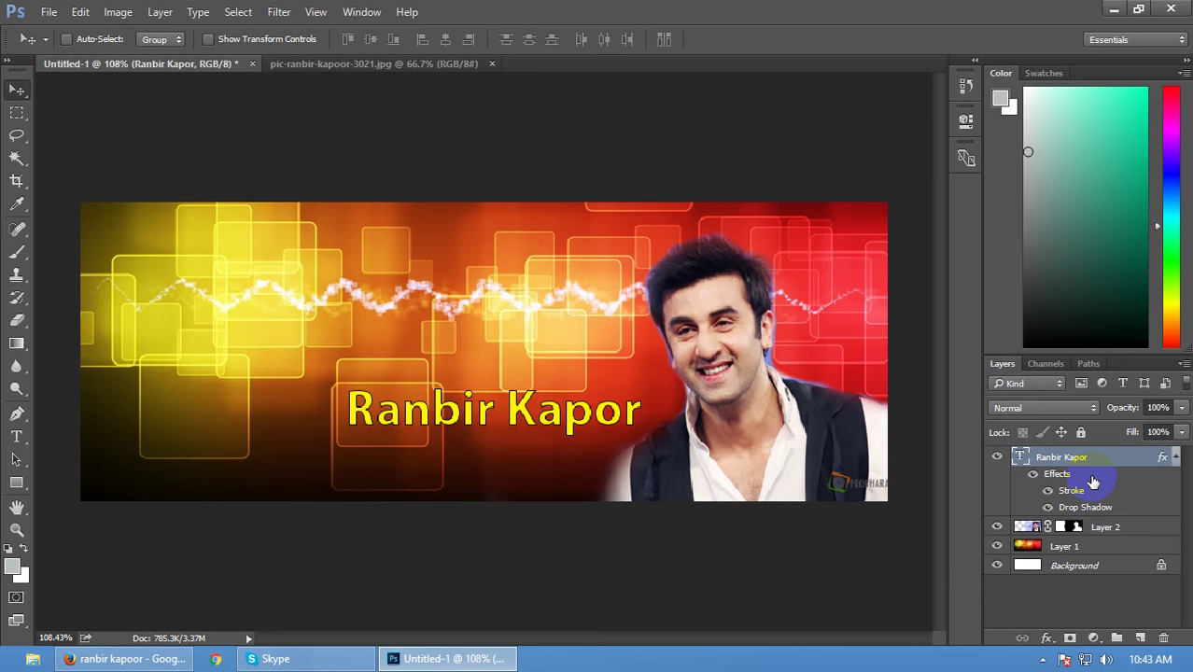
pyautogui.moveTo(771, 84); pyautogui.dragTo(621, 76)
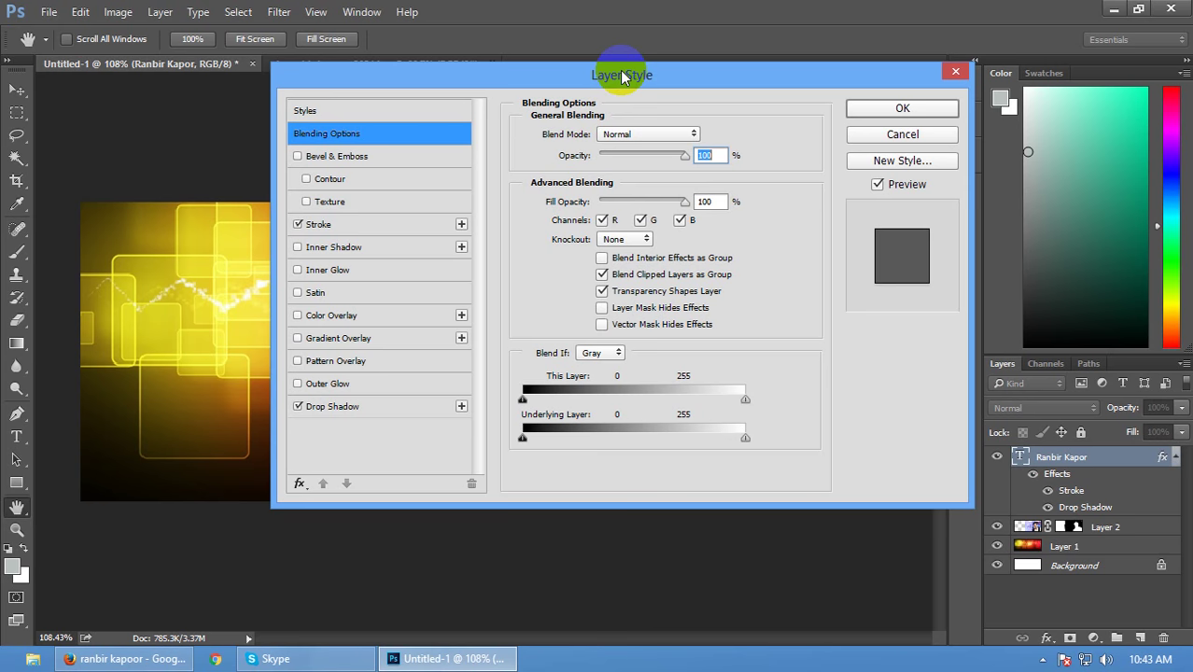
pyautogui.moveTo(625, 79); pyautogui.dragTo(844, 77)
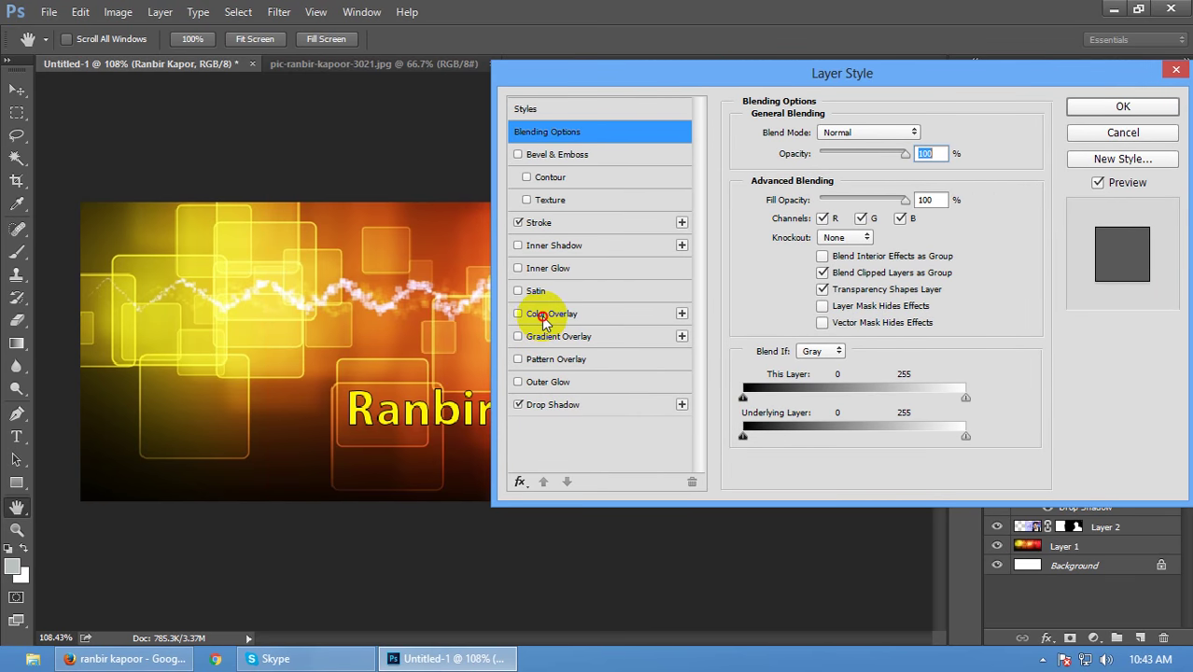
pyautogui.click(540, 313)
pyautogui.moveTo(756, 73); pyautogui.dragTo(835, 90)
pyautogui.click(1004, 151)
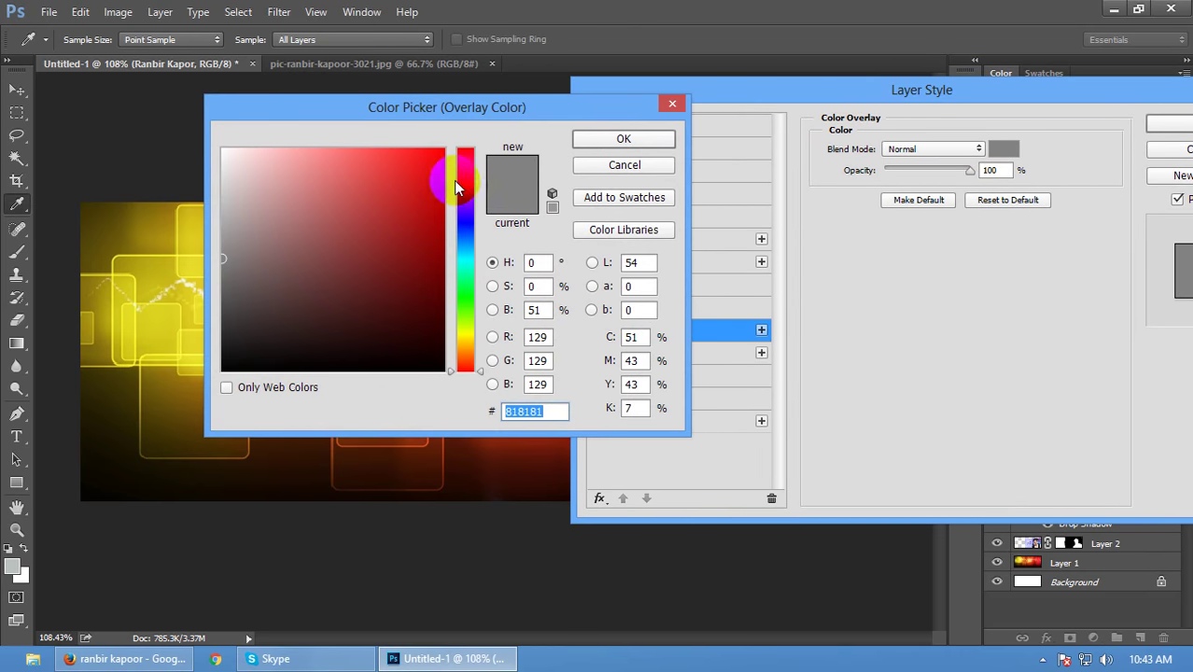
pyautogui.click(444, 148)
pyautogui.click(622, 140)
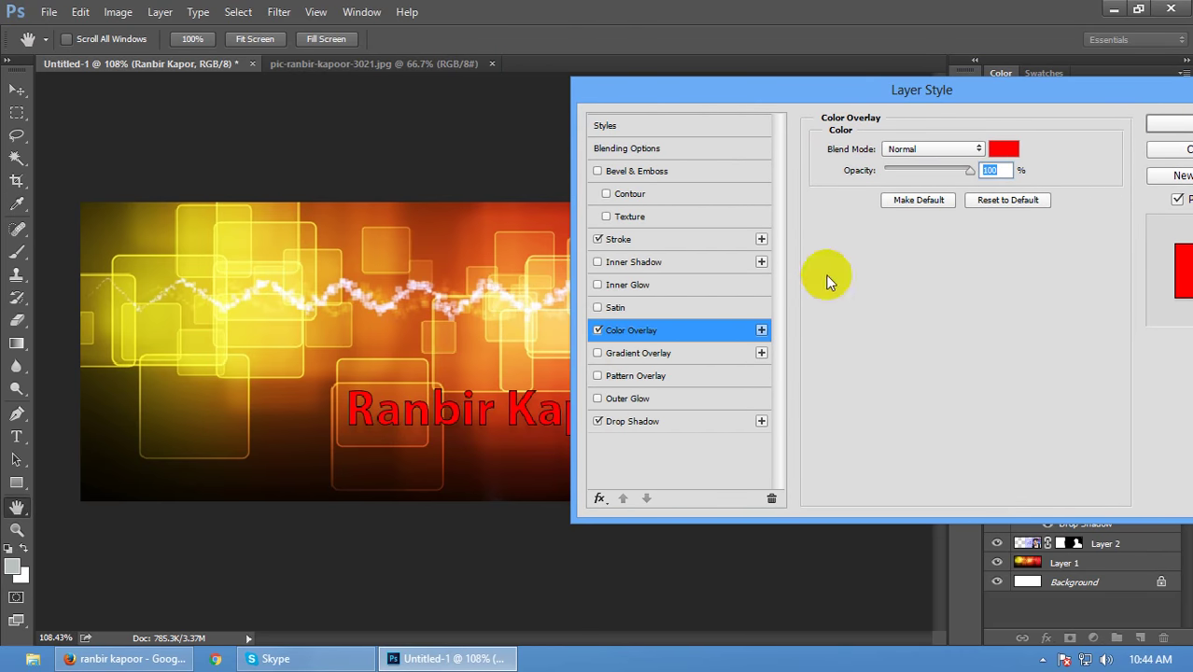
# Step: Try the Multiply and Color Burn blend modes on the name's color overlay, ending on Multiply at 69% opacity with the red kept
pyautogui.click(912, 150)
pyautogui.click(901, 206)
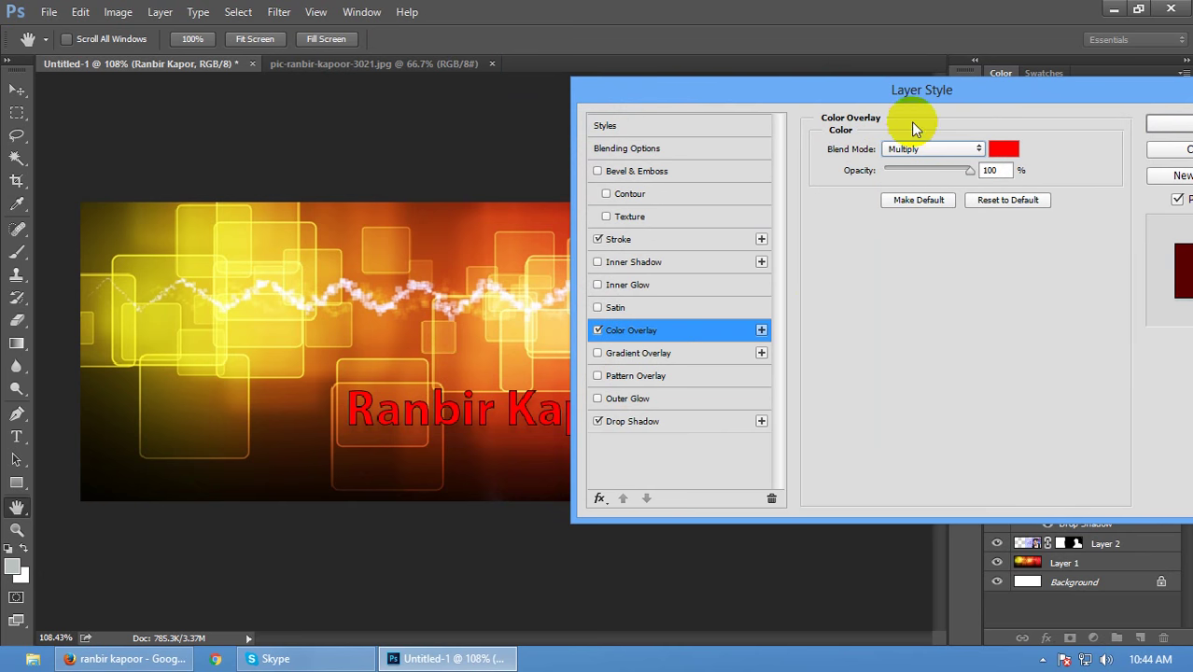
pyautogui.click(918, 150)
pyautogui.click(900, 220)
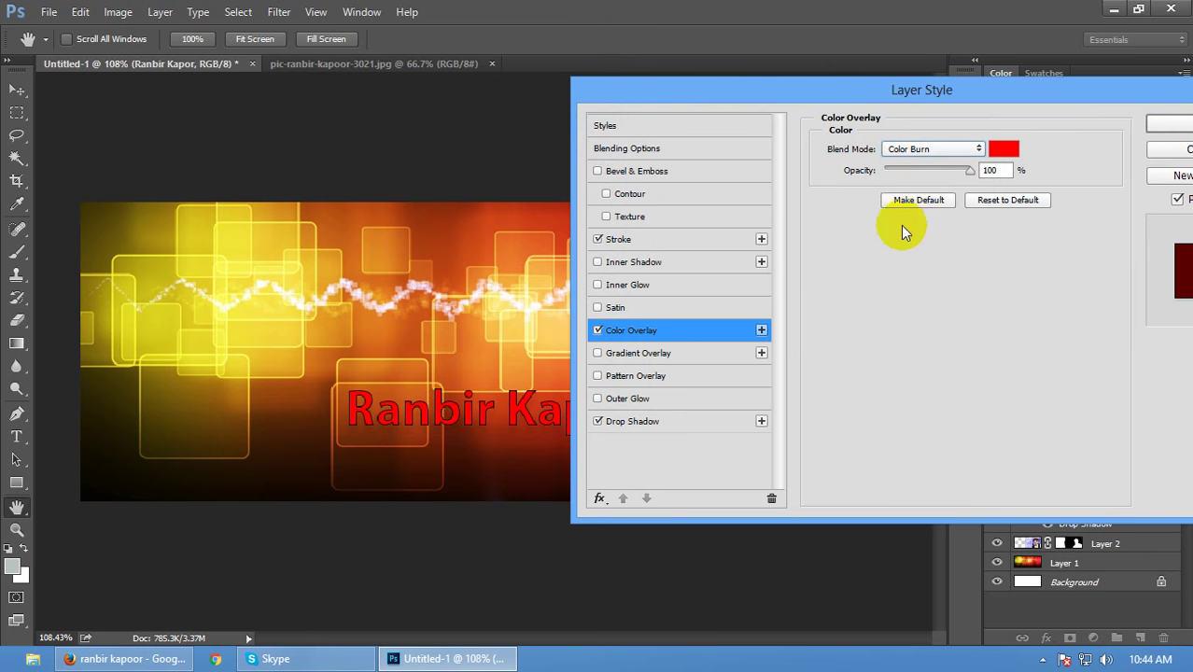
pyautogui.moveTo(917, 178); pyautogui.dragTo(945, 174)
pyautogui.click(914, 152)
pyautogui.click(901, 206)
pyautogui.click(978, 150)
pyautogui.click(978, 149)
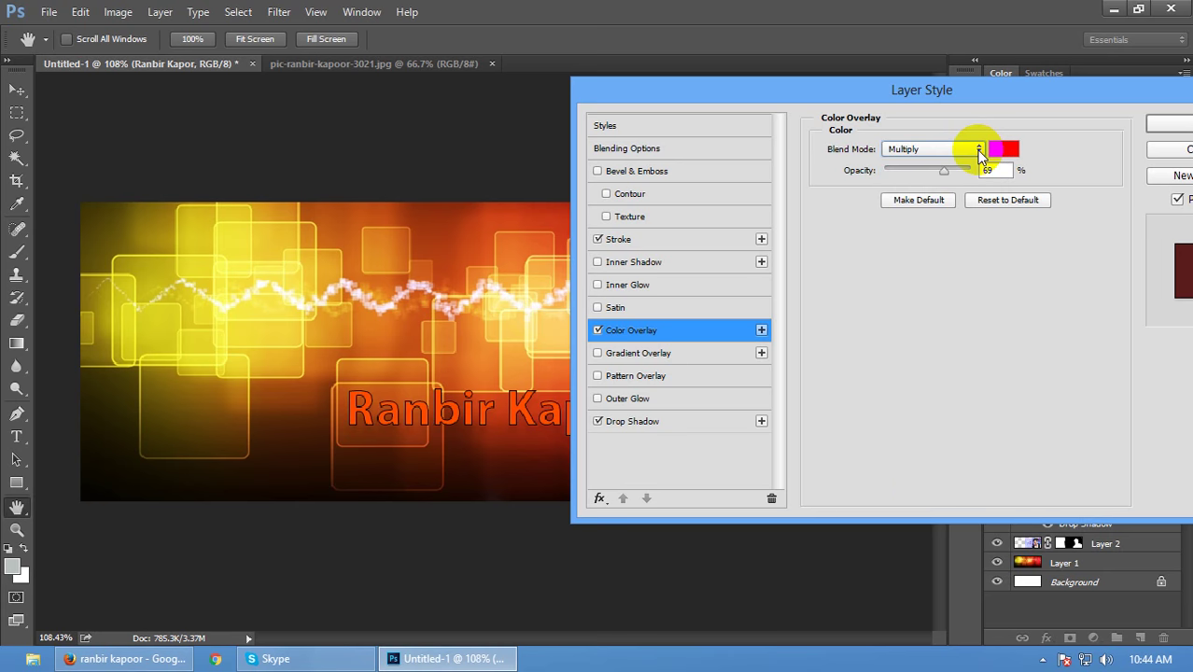
pyautogui.click(1003, 152)
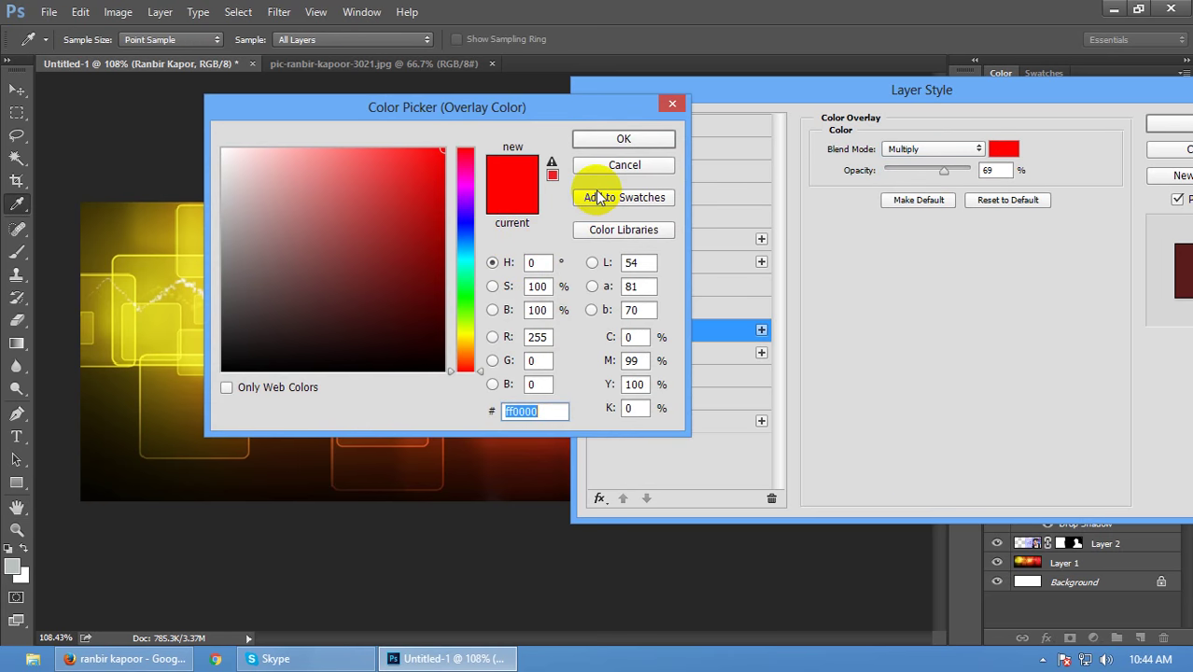
pyautogui.click(626, 166)
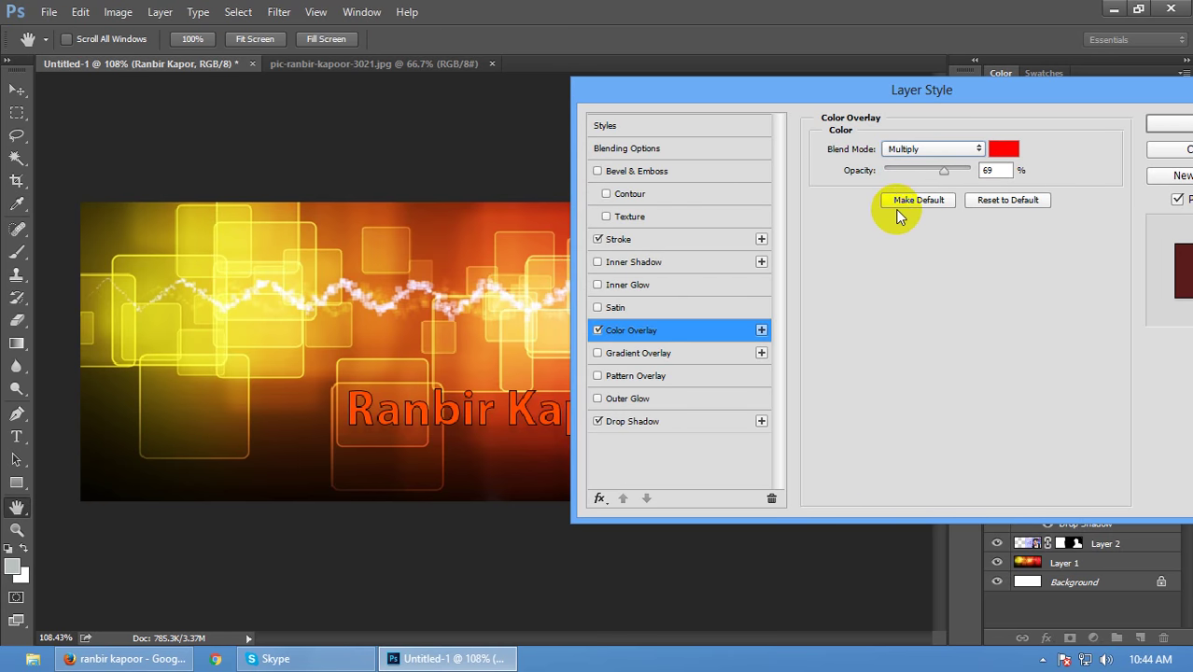
# Step: Turn off the name's color overlay and enable a Gradient Overlay with Multiply blending and 73% opacity
pyautogui.click(597, 330)
pyautogui.click(621, 354)
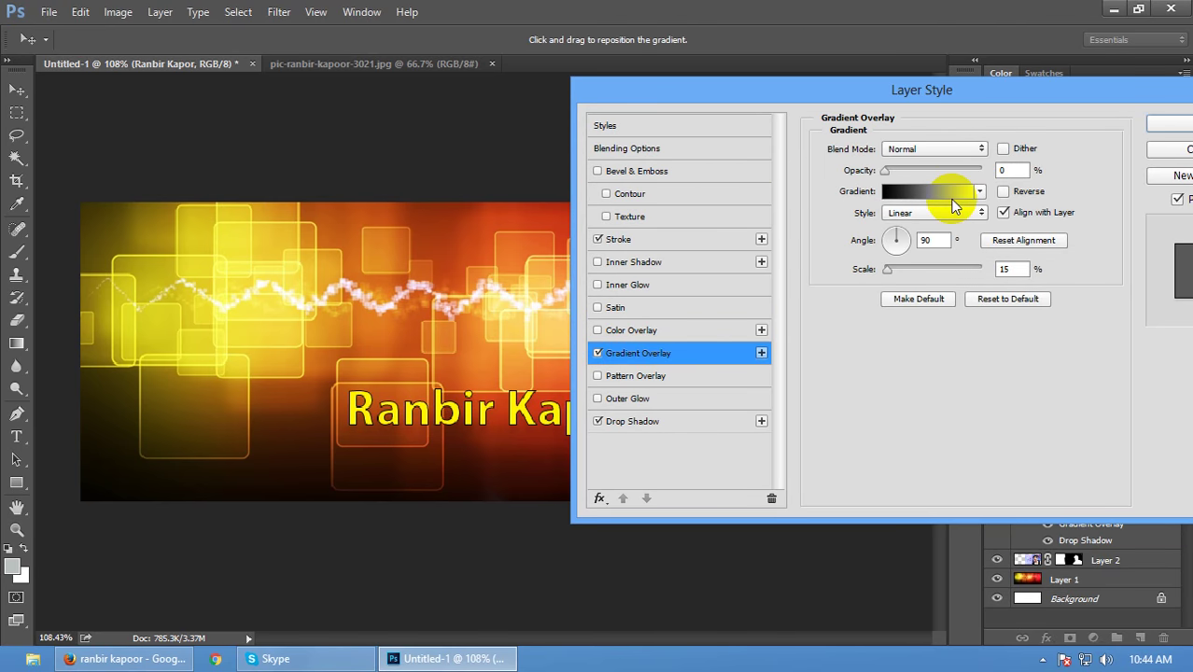
pyautogui.click(966, 154)
pyautogui.click(938, 204)
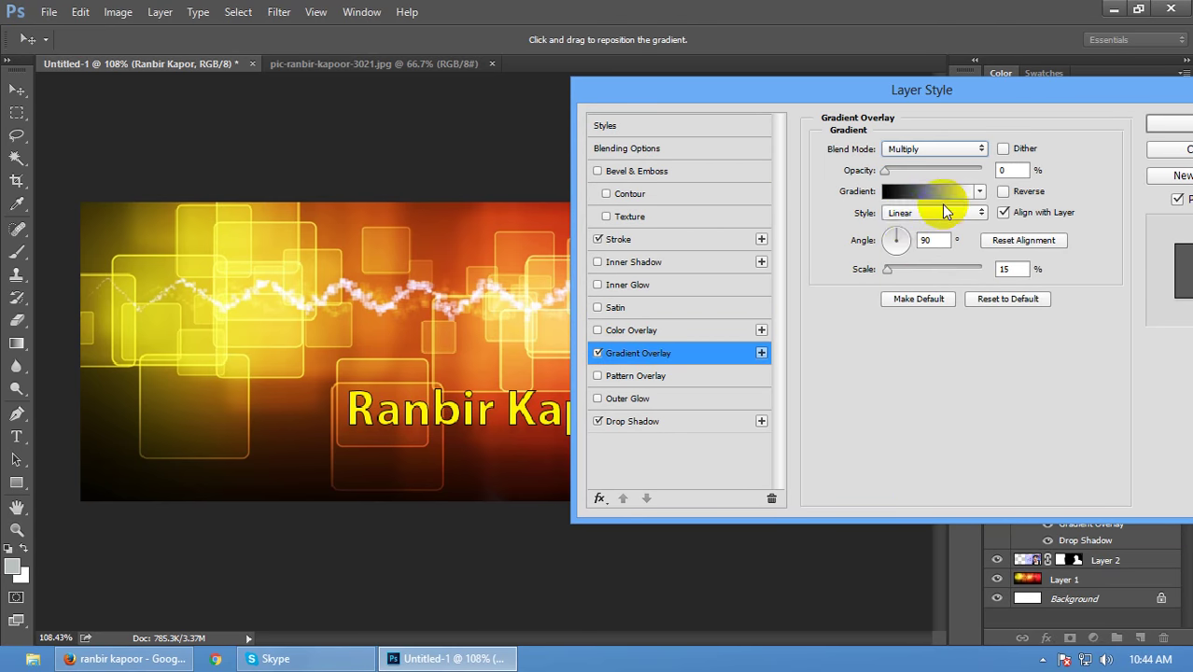
pyautogui.moveTo(885, 170); pyautogui.dragTo(955, 174)
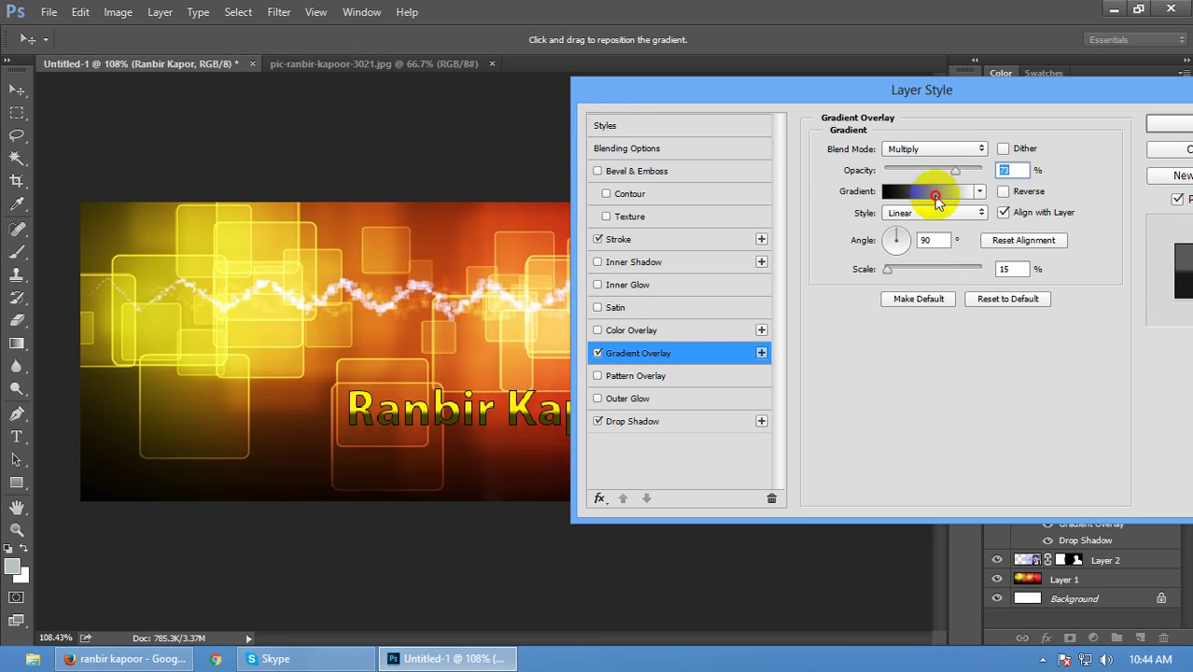
# Step: Apply the Blue, Red, Yellow preset to the name's gradient overlay and set its opacity to 49%
pyautogui.click(927, 191)
pyautogui.click(427, 136)
pyautogui.click(596, 116)
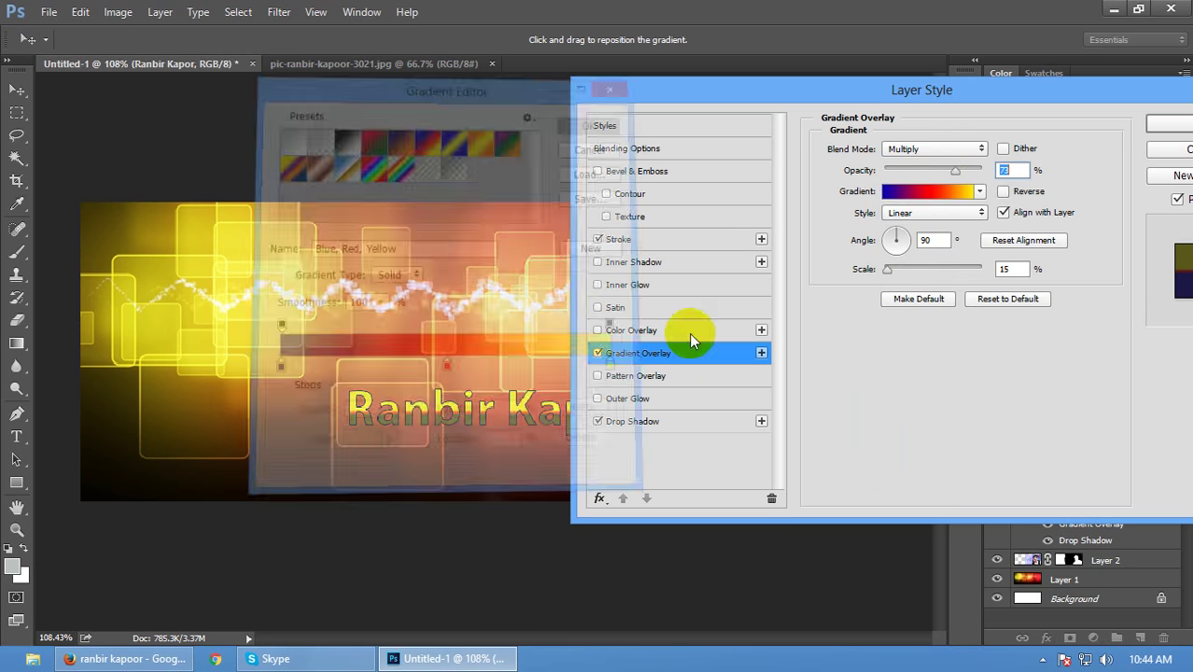
pyautogui.moveTo(954, 171); pyautogui.dragTo(932, 187)
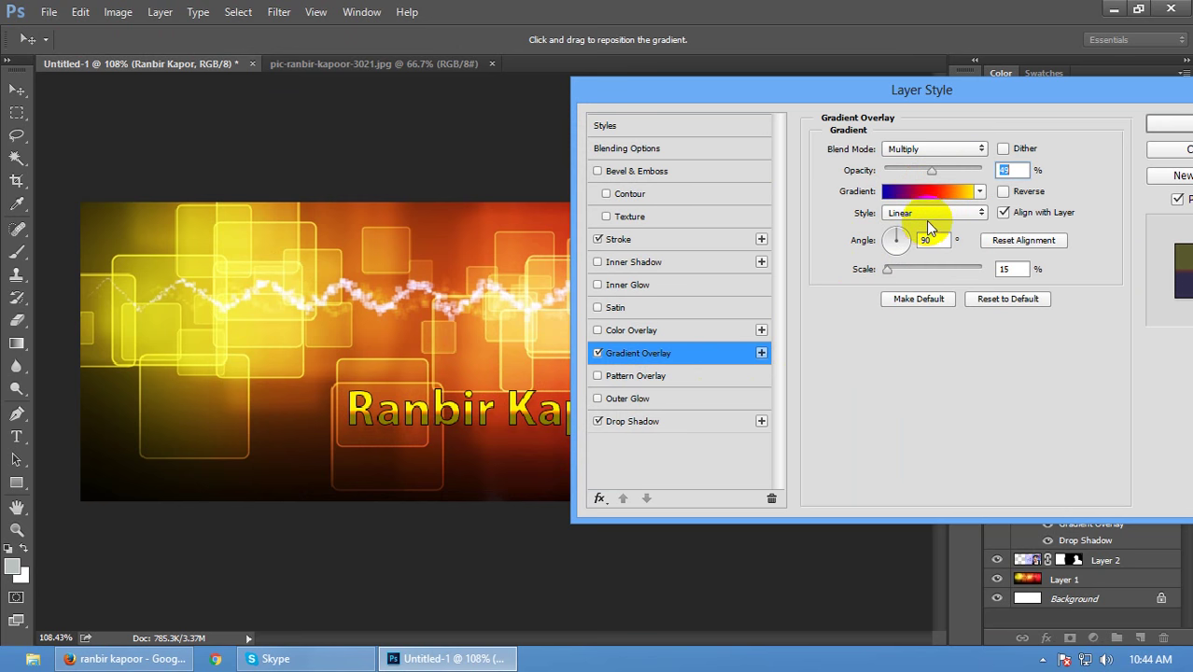
# Step: Switch the name's gradient overlay to the orange-yellow-orange preset and adjust its opacity
pyautogui.click(929, 191)
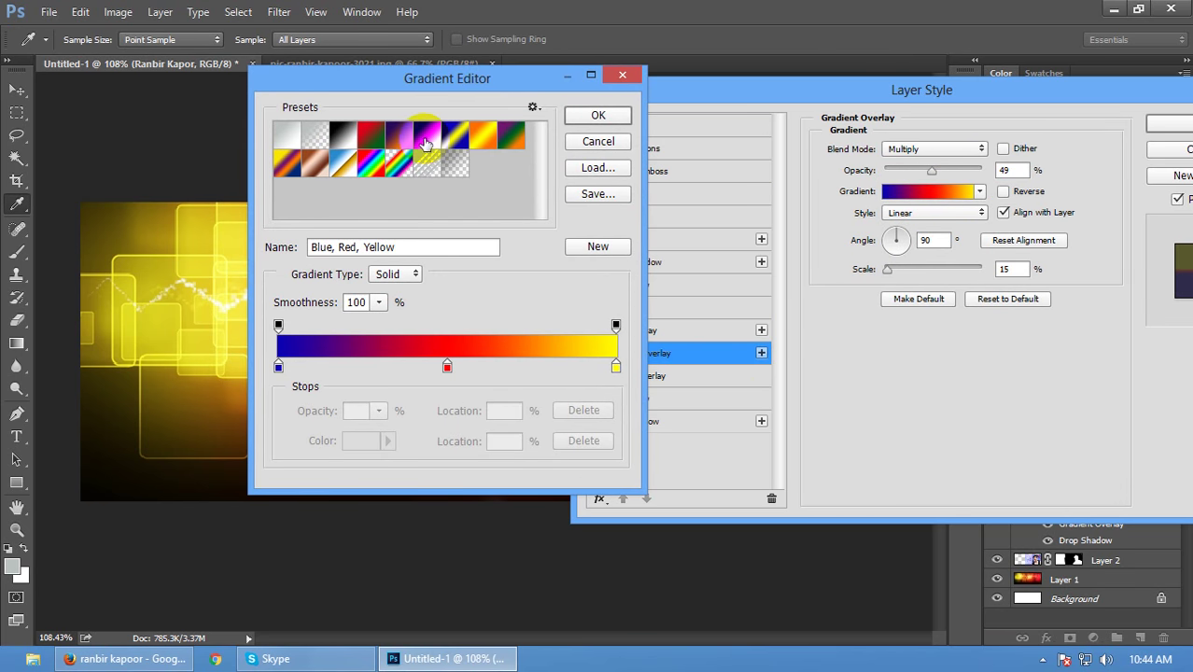
pyautogui.click(484, 137)
pyautogui.click(589, 116)
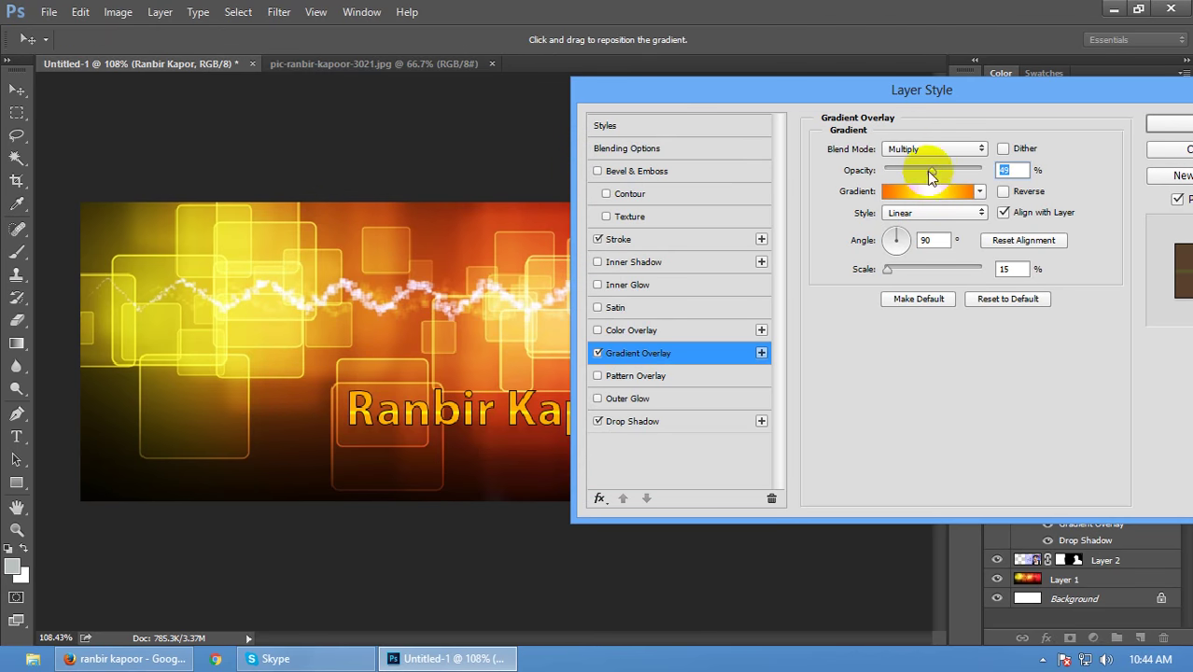
pyautogui.moveTo(939, 179)
pyautogui.mouseDown()
pyautogui.moveTo(893, 174)
pyautogui.moveTo(939, 176)
pyautogui.mouseUp()
# Step: Try a Pattern Overlay at 100% opacity on the name instead of the gradient, and cancel the layer style changes
pyautogui.click(597, 353)
pyautogui.click(598, 376)
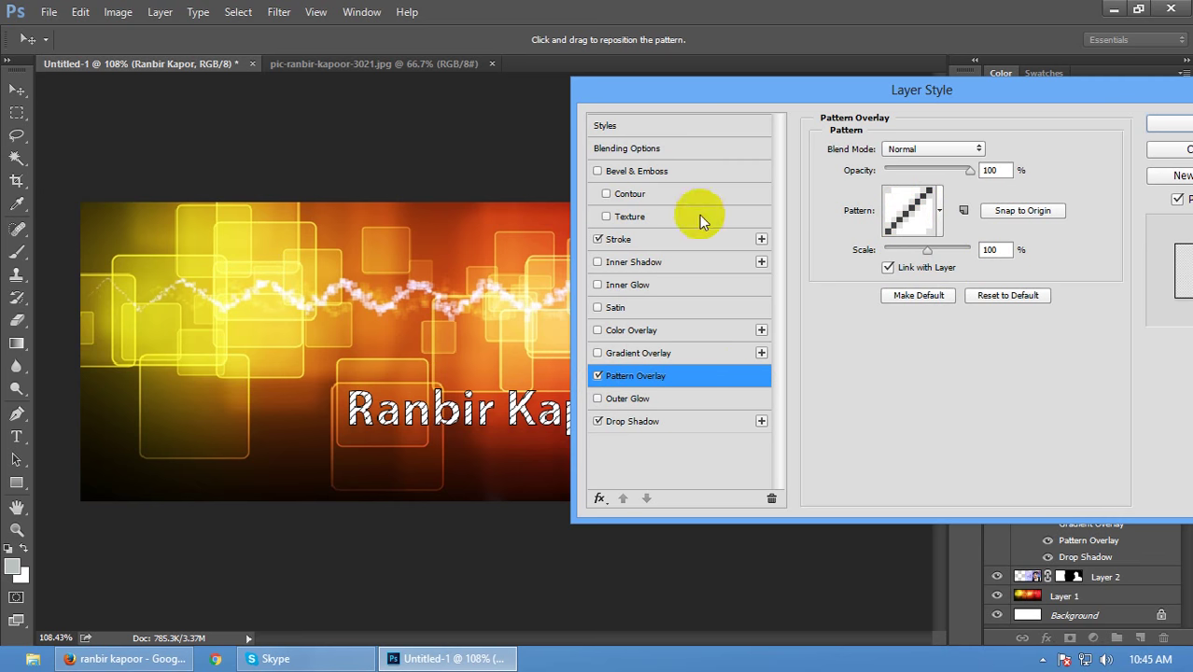
pyautogui.moveTo(919, 173); pyautogui.dragTo(966, 166)
pyautogui.click(1159, 150)
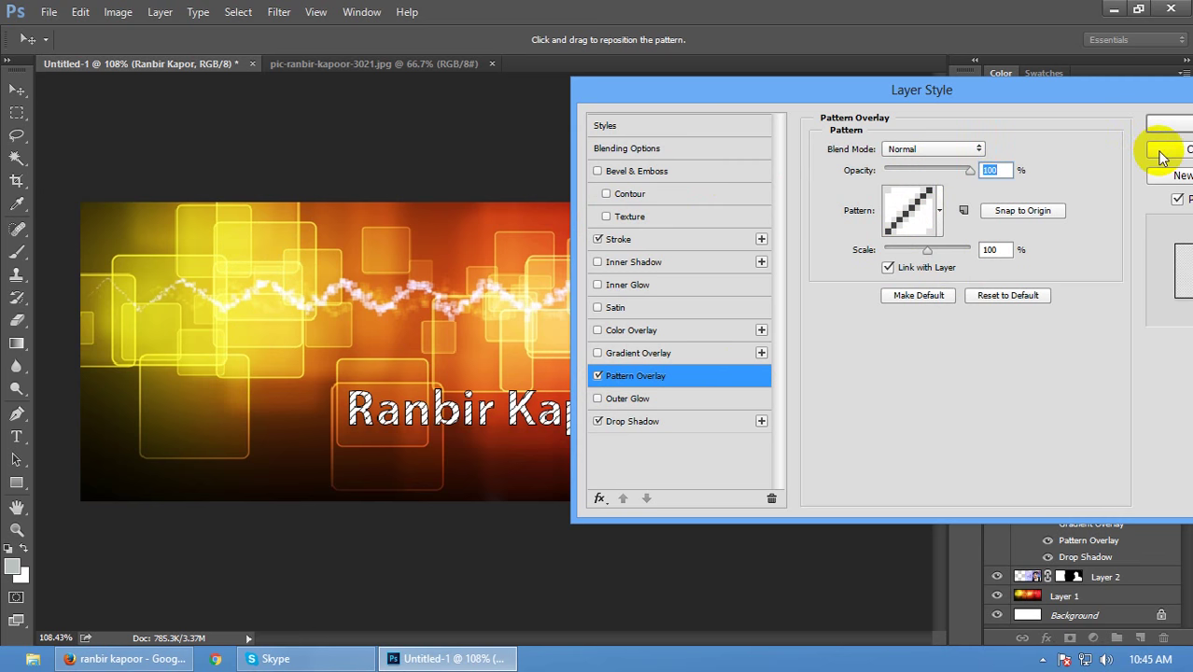
# Step: Add a Pattern Overlay at 100% opacity and 101% scale to the abstract background on Layer 1
pyautogui.click(1026, 546)
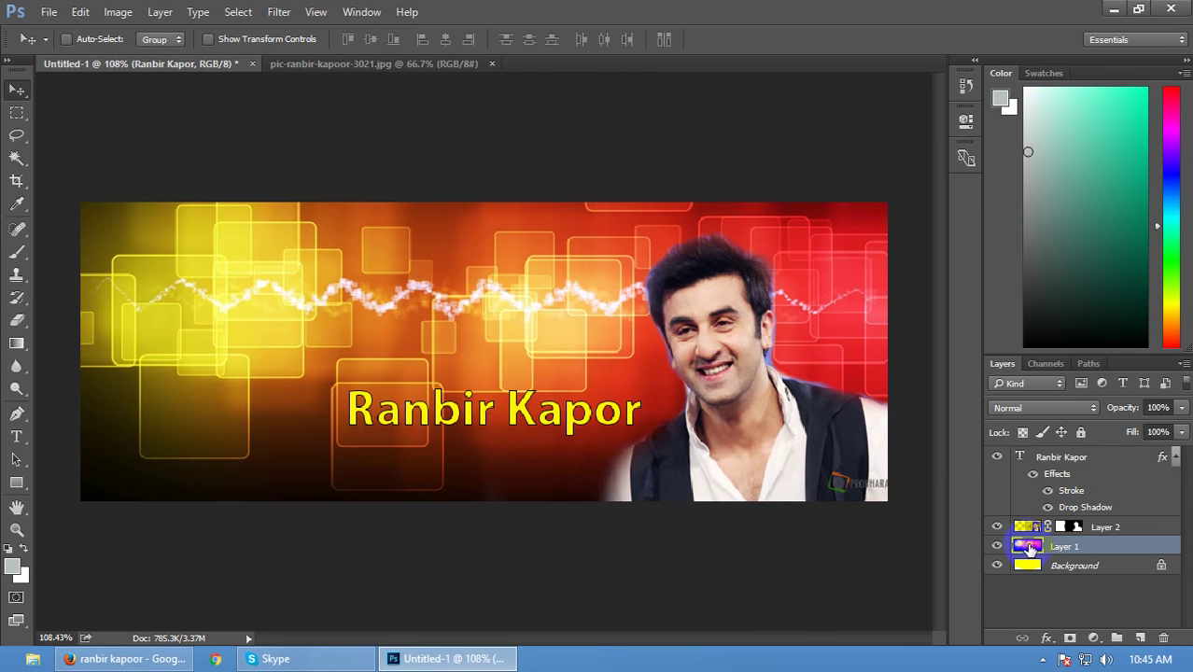
pyautogui.click(1046, 638)
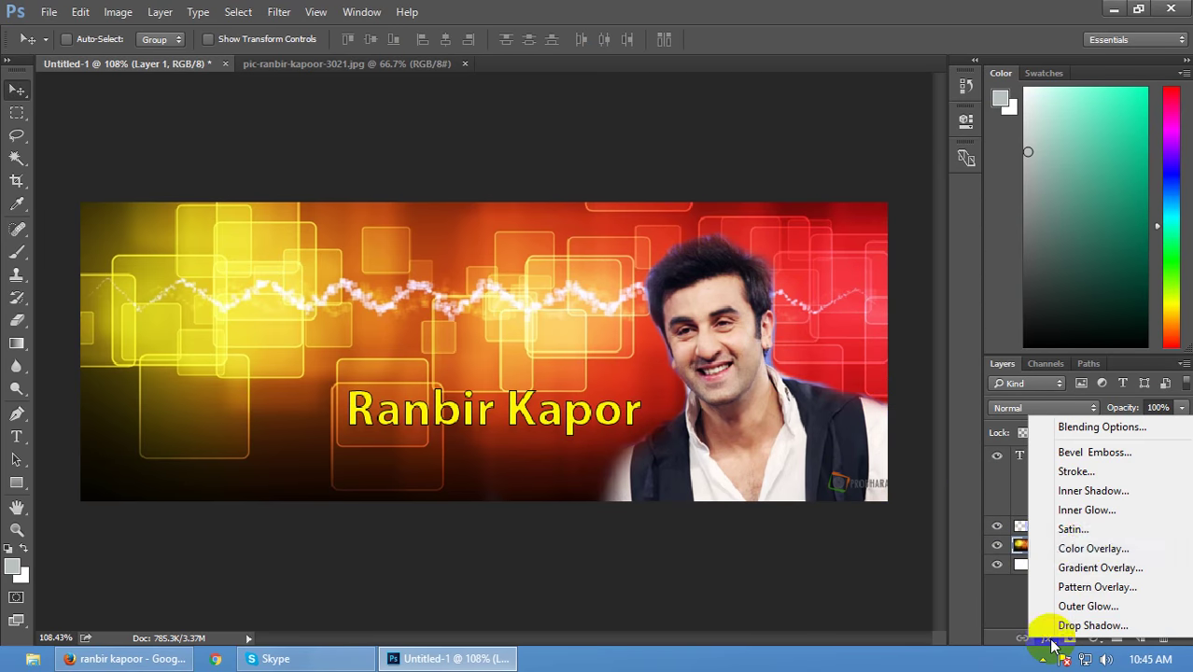
pyautogui.click(1015, 602)
pyautogui.click(1046, 638)
pyautogui.doubleClick(1101, 546)
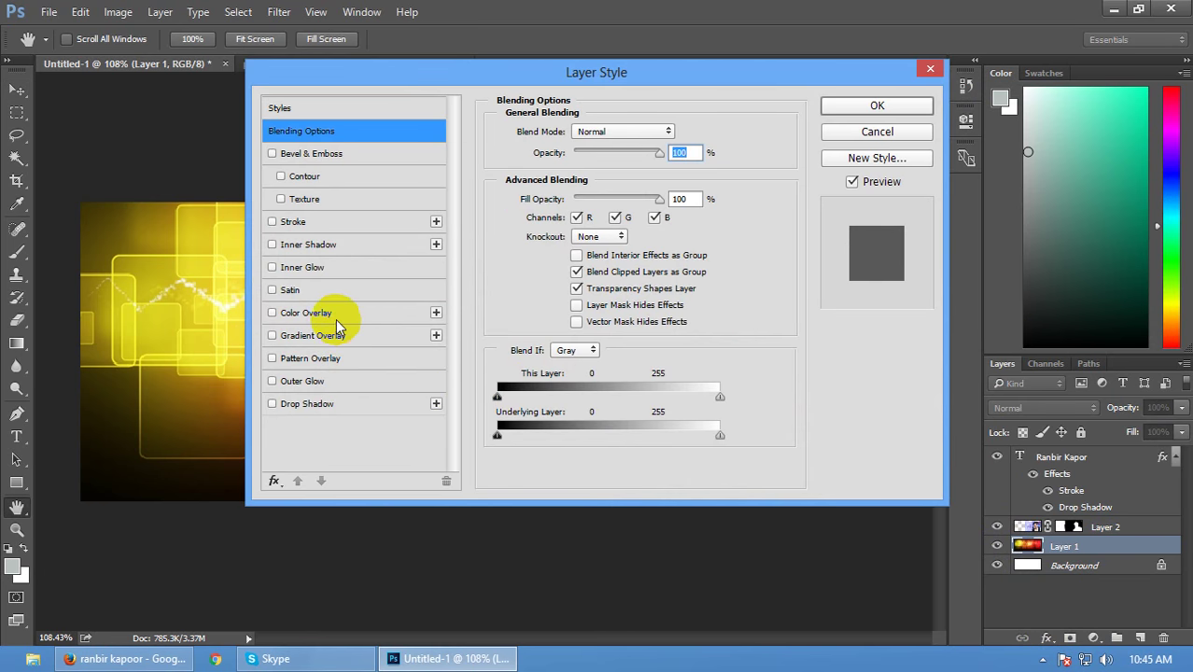
pyautogui.click(349, 357)
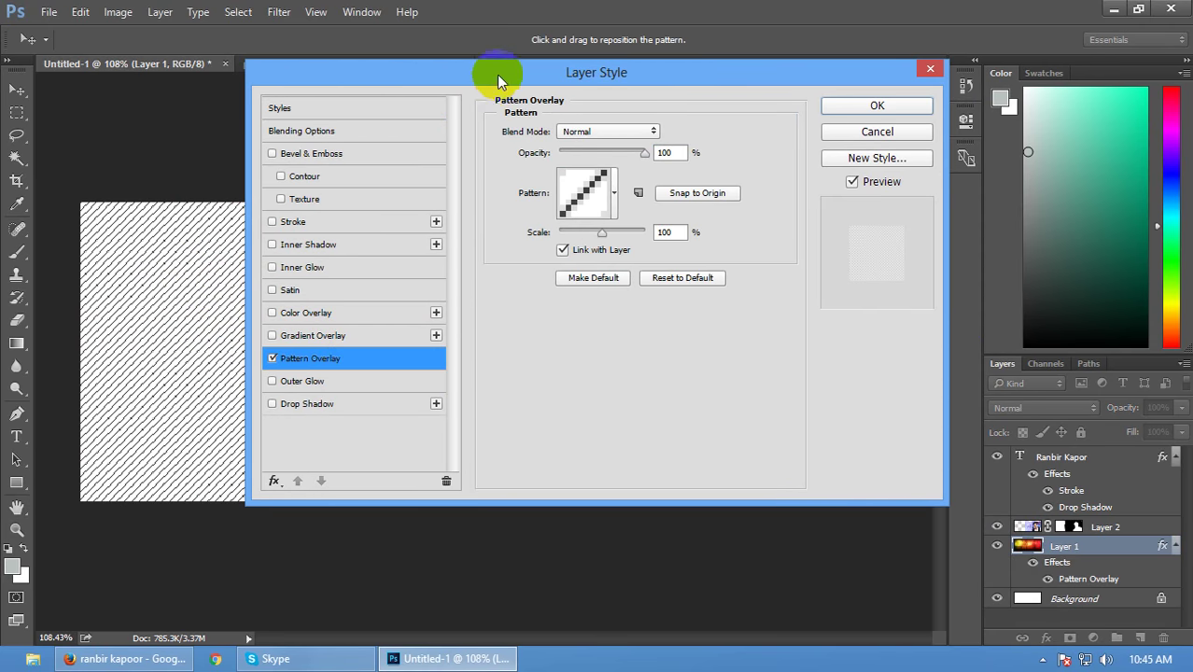
pyautogui.moveTo(497, 74); pyautogui.dragTo(727, 105)
pyautogui.moveTo(866, 184); pyautogui.dragTo(890, 178)
pyautogui.moveTo(827, 262)
pyautogui.mouseDown()
pyautogui.moveTo(796, 266)
pyautogui.moveTo(833, 262)
pyautogui.moveTo(814, 267)
pyautogui.mouseUp()
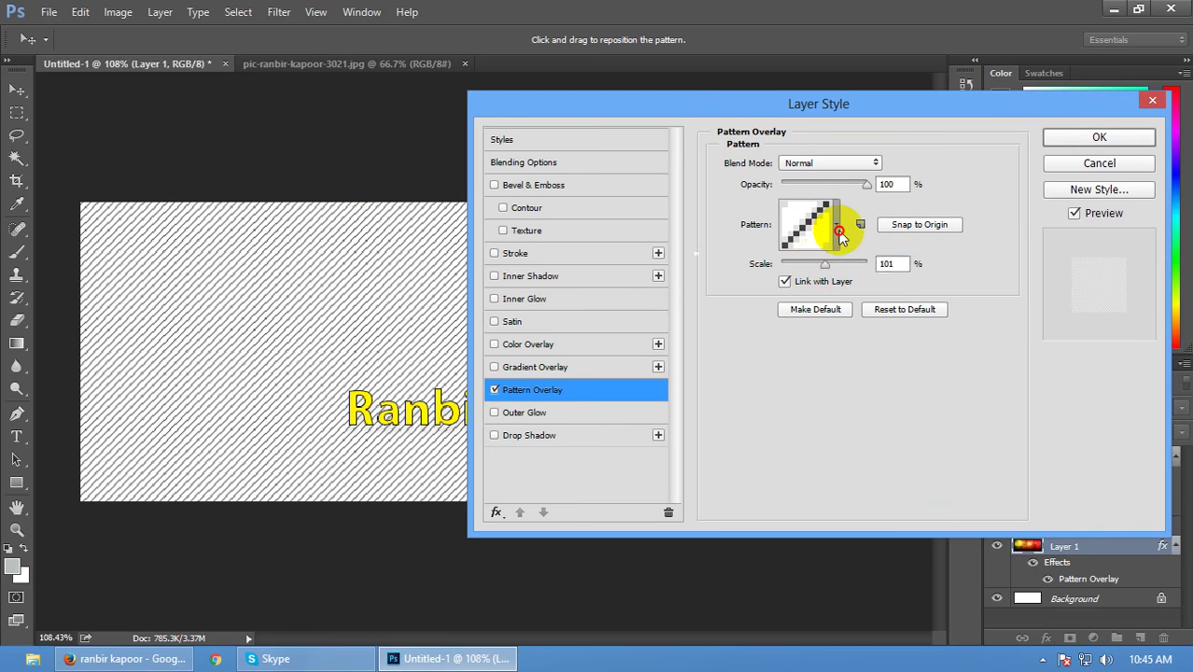
# Step: Try several preset patterns for the Layer 1 pattern overlay and choose the black dotted one
pyautogui.click(835, 224)
pyautogui.click(808, 274)
pyautogui.click(748, 276)
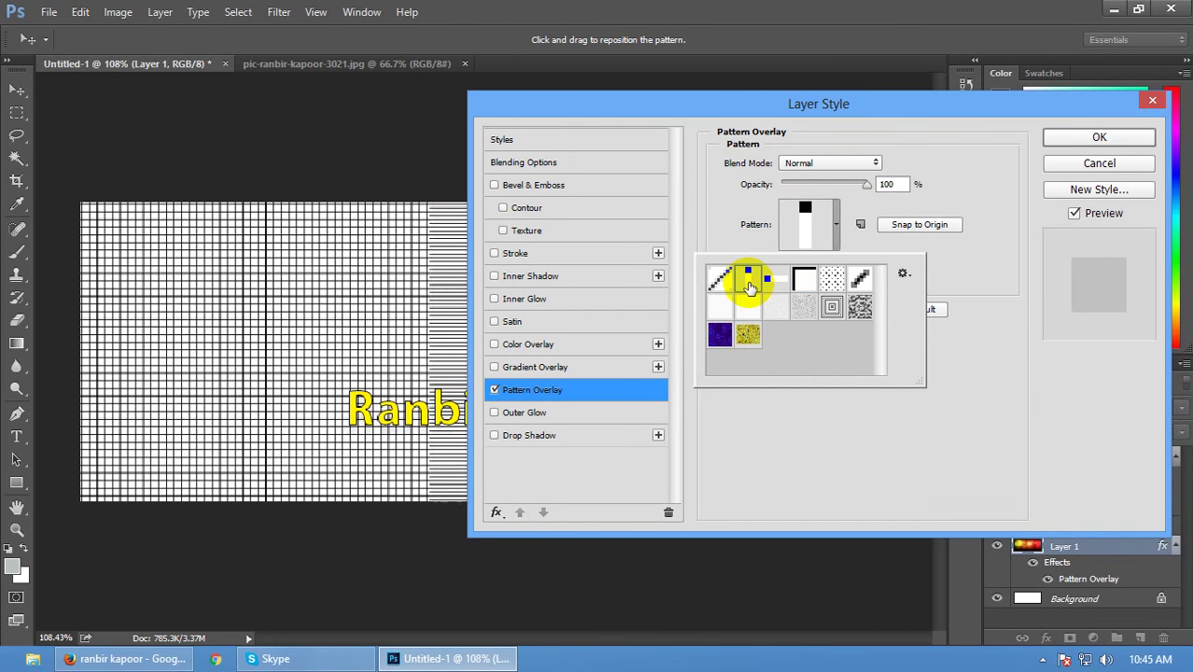
pyautogui.click(717, 280)
pyautogui.click(750, 276)
pyautogui.click(743, 310)
pyautogui.click(787, 308)
pyautogui.click(802, 280)
pyautogui.click(828, 278)
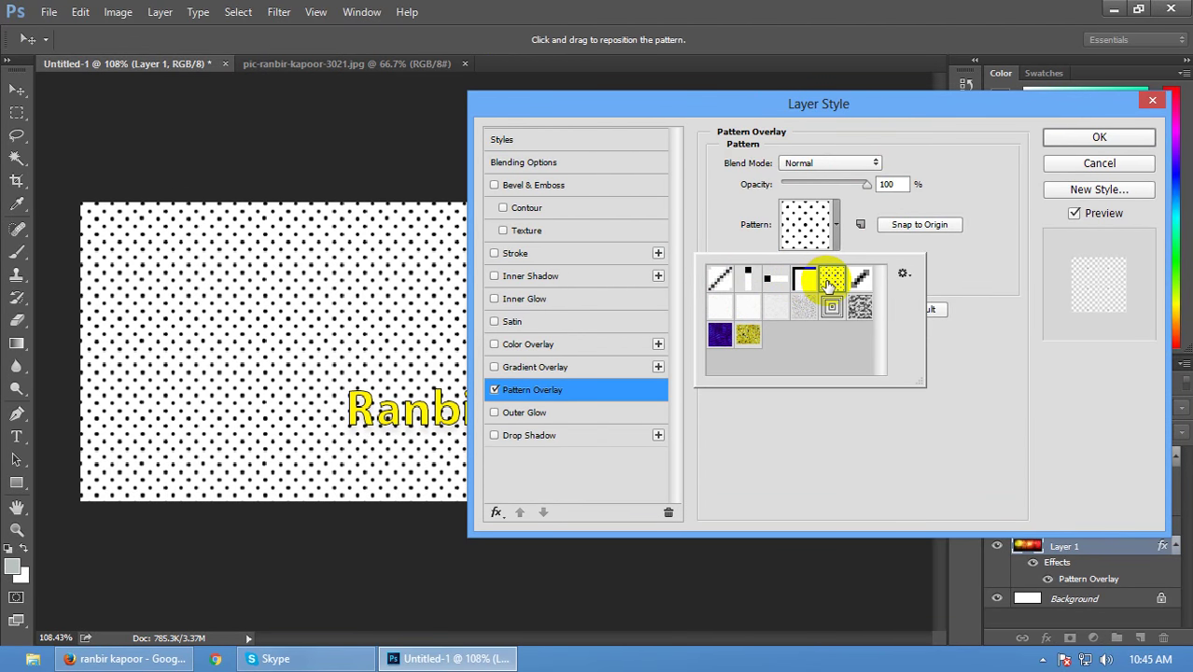
pyautogui.click(860, 279)
pyautogui.click(830, 278)
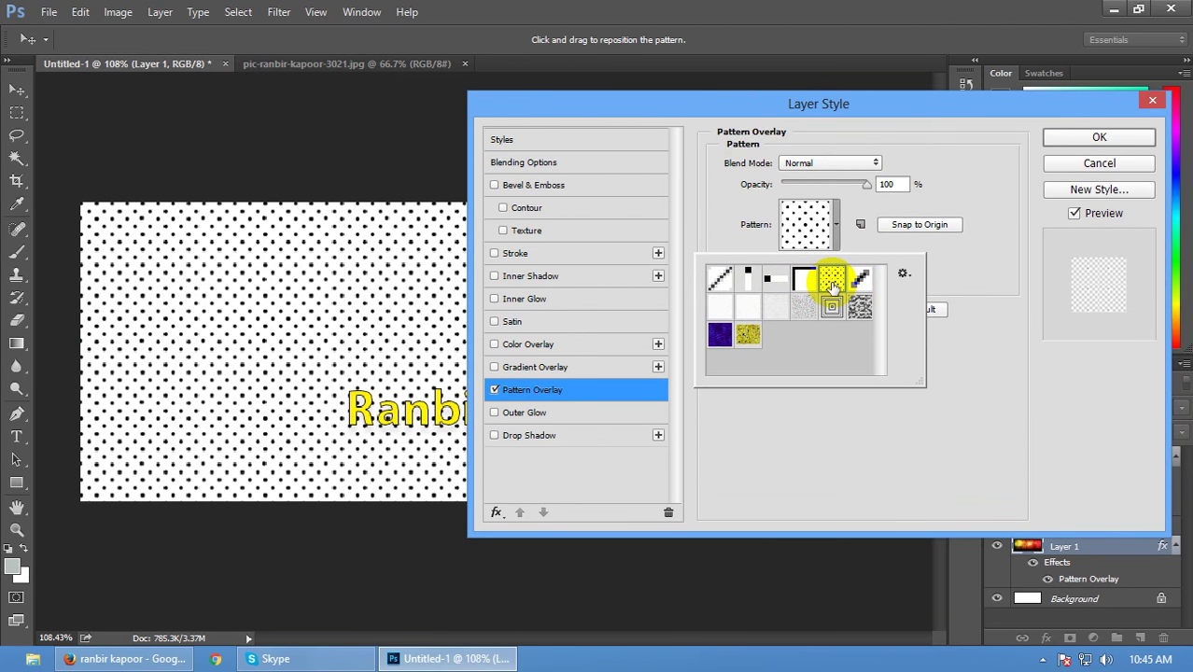
pyautogui.click(851, 205)
# Step: Set the Layer 1 pattern overlay's blend mode to Multiply and its scale to 45%, with opacity at 100%
pyautogui.moveTo(865, 183)
pyautogui.mouseDown()
pyautogui.moveTo(833, 183)
pyautogui.moveTo(866, 183)
pyautogui.mouseUp()
pyautogui.click(830, 164)
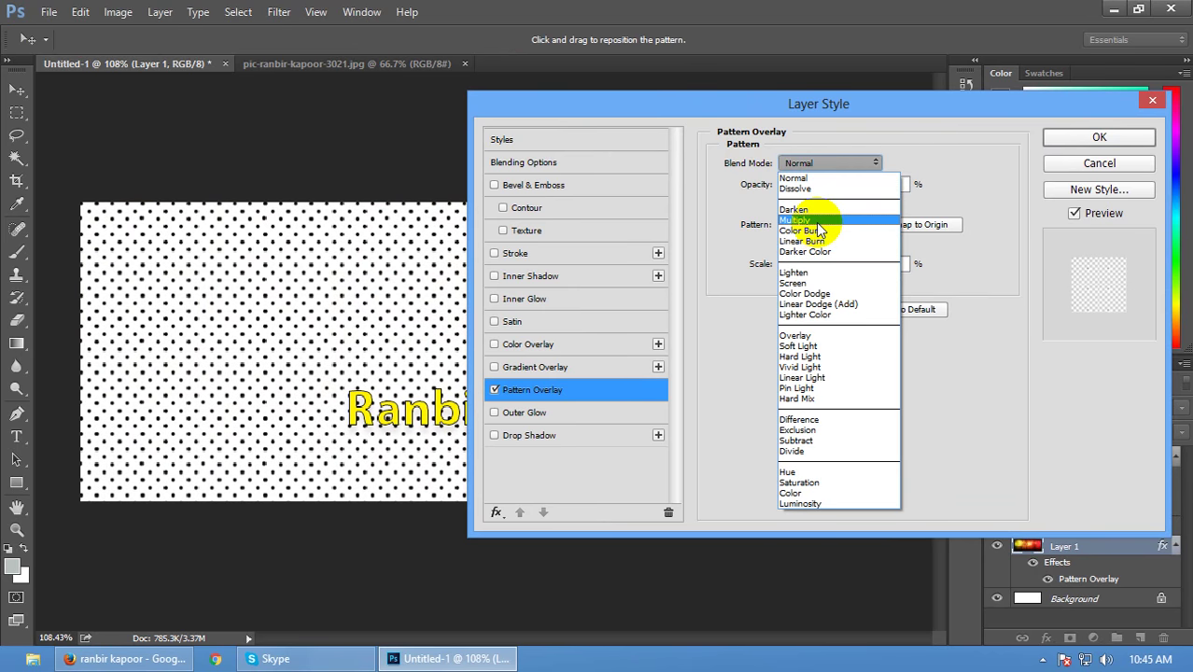
pyautogui.click(812, 237)
pyautogui.moveTo(824, 264); pyautogui.dragTo(799, 267)
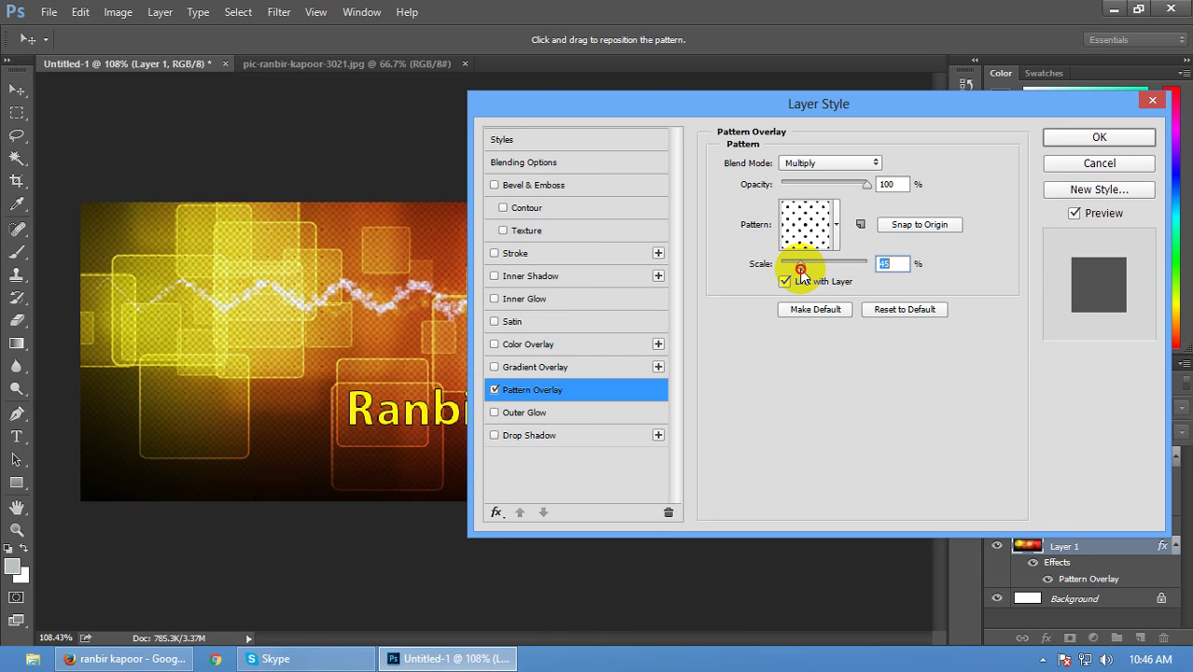
# Step: Change the Layer 1 pattern overlay to the thin diagonal line pattern and set its scale to 81%
pyautogui.click(832, 215)
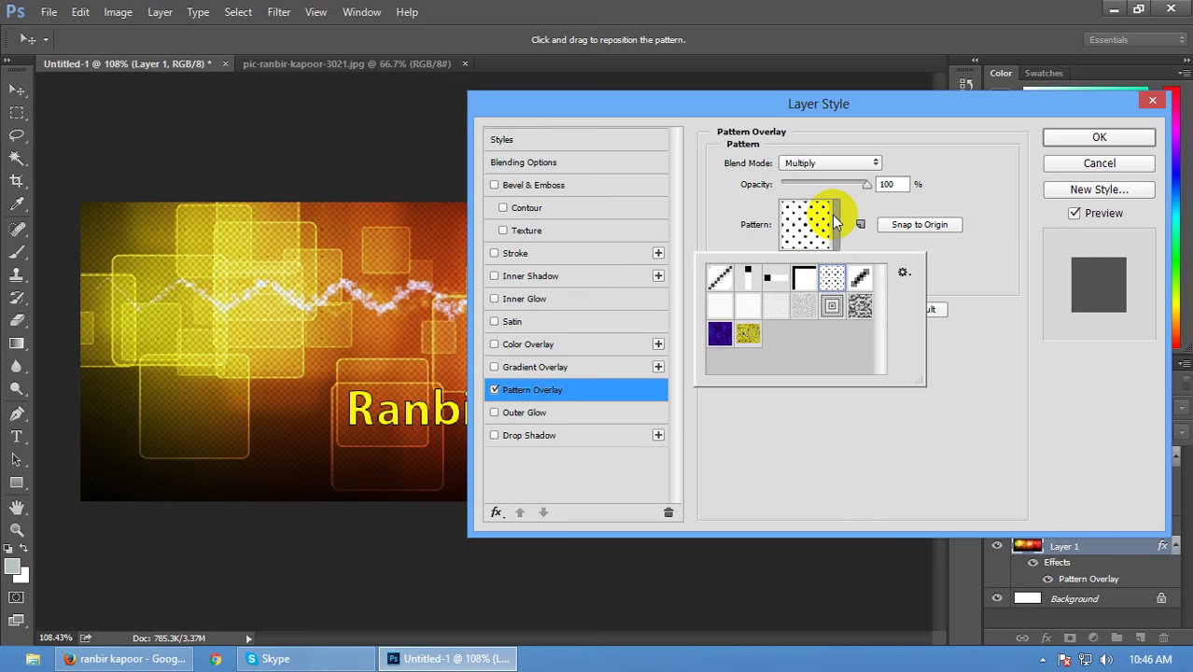
pyautogui.click(722, 286)
pyautogui.click(943, 274)
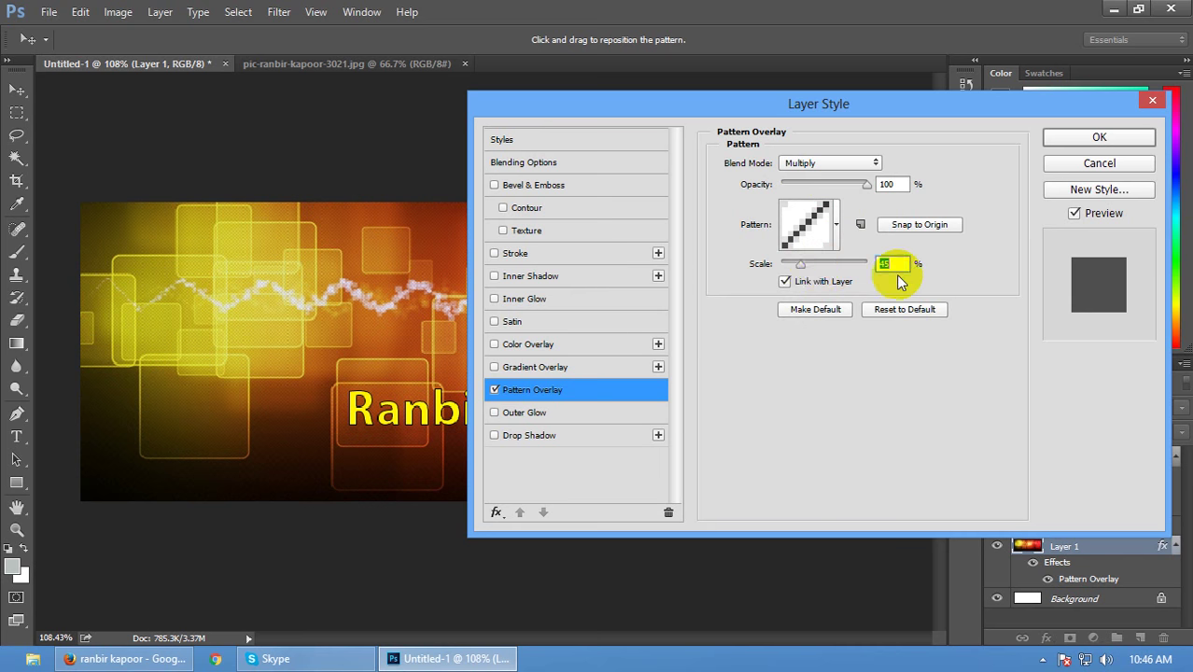
pyautogui.moveTo(799, 267); pyautogui.dragTo(817, 272)
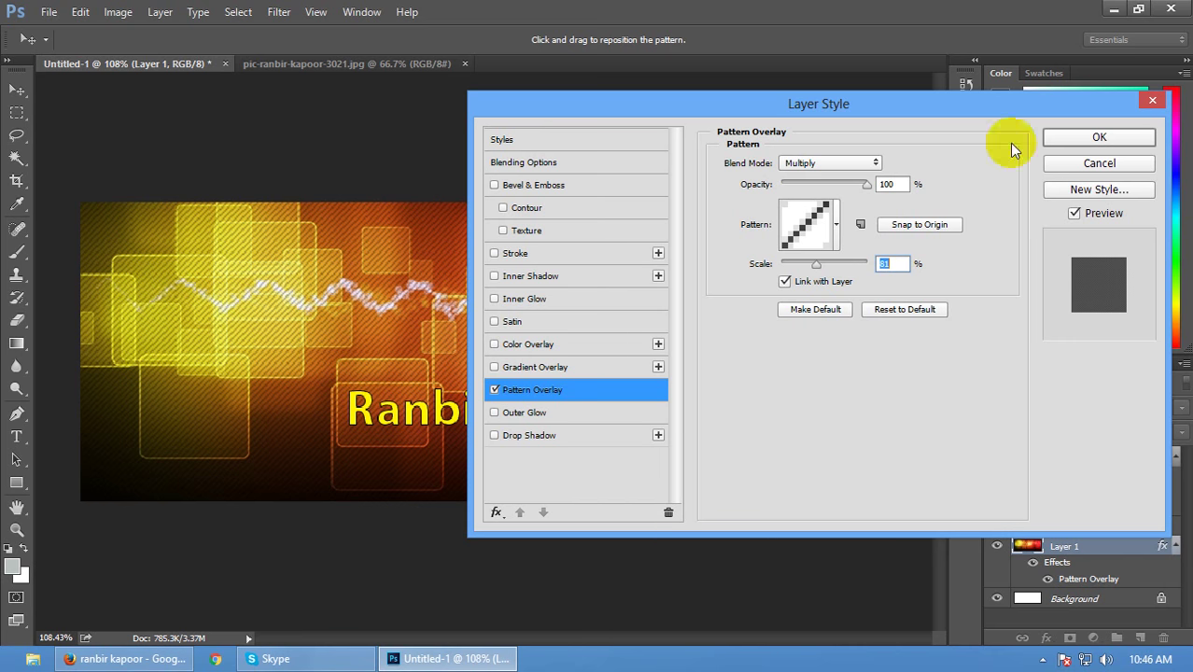
# Step: Apply the diagonal-line pattern overlay settings to Layer 1
pyautogui.click(1089, 140)
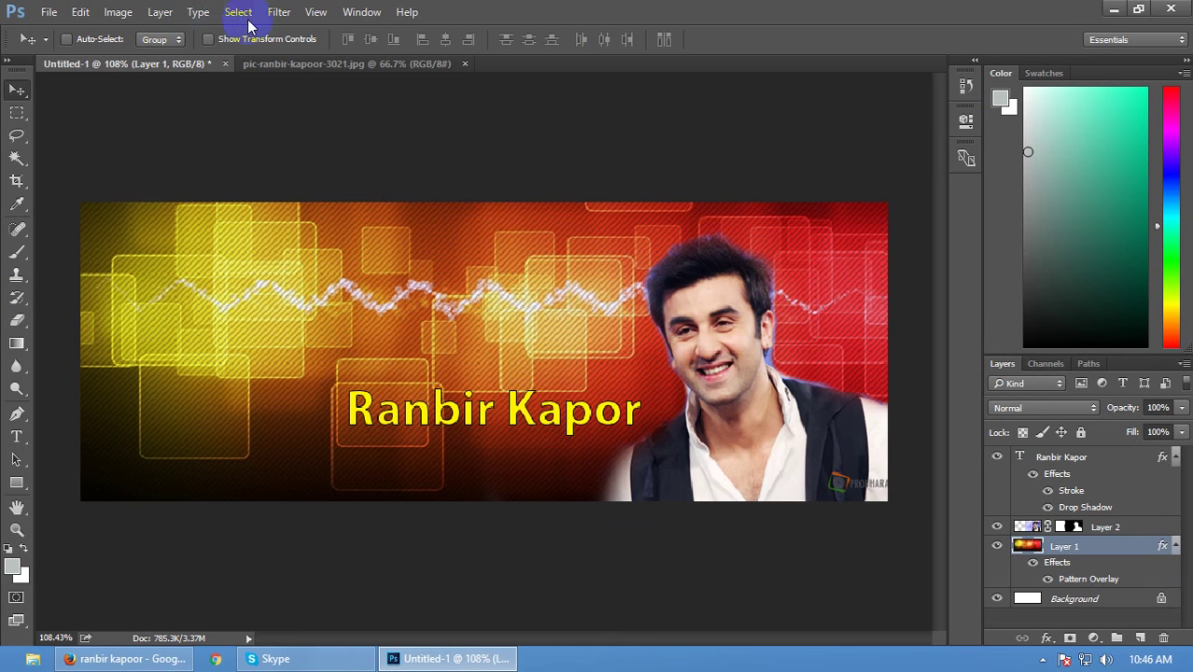
pyautogui.click(279, 12)
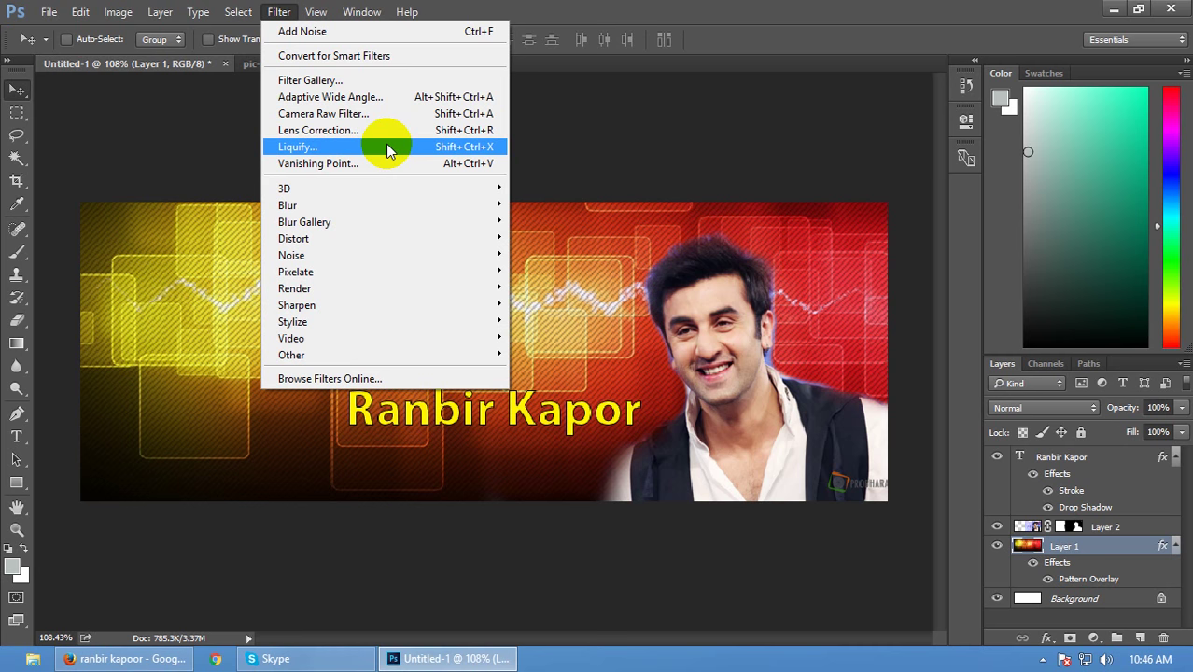
pyautogui.click(356, 81)
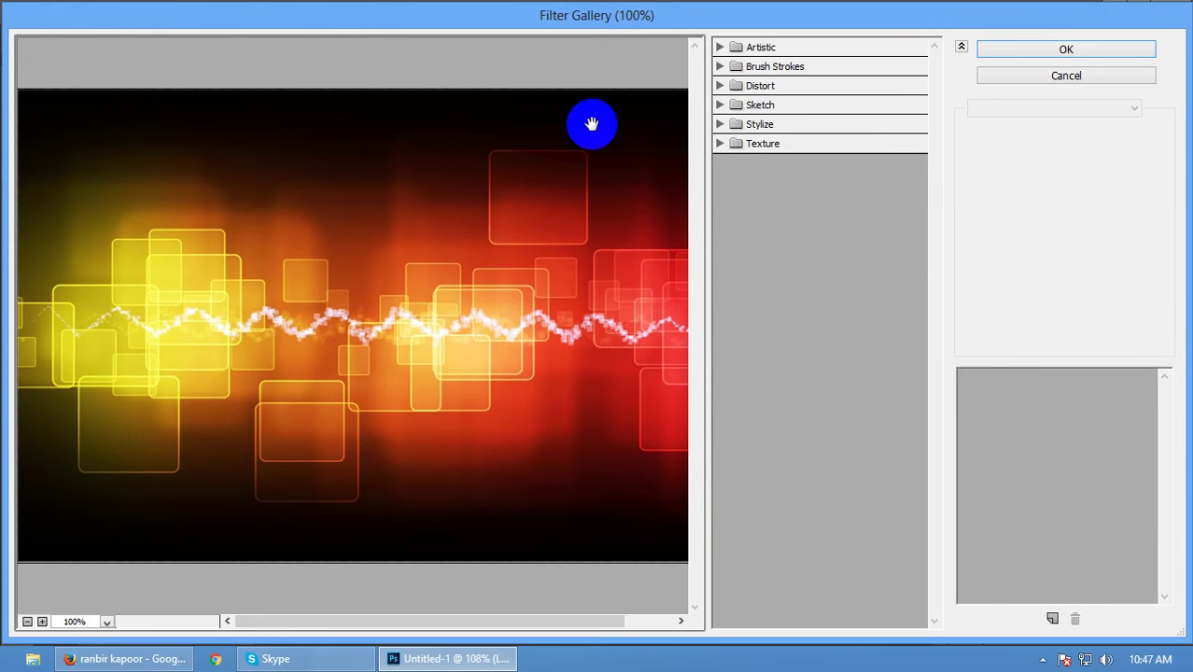
pyautogui.click(720, 45)
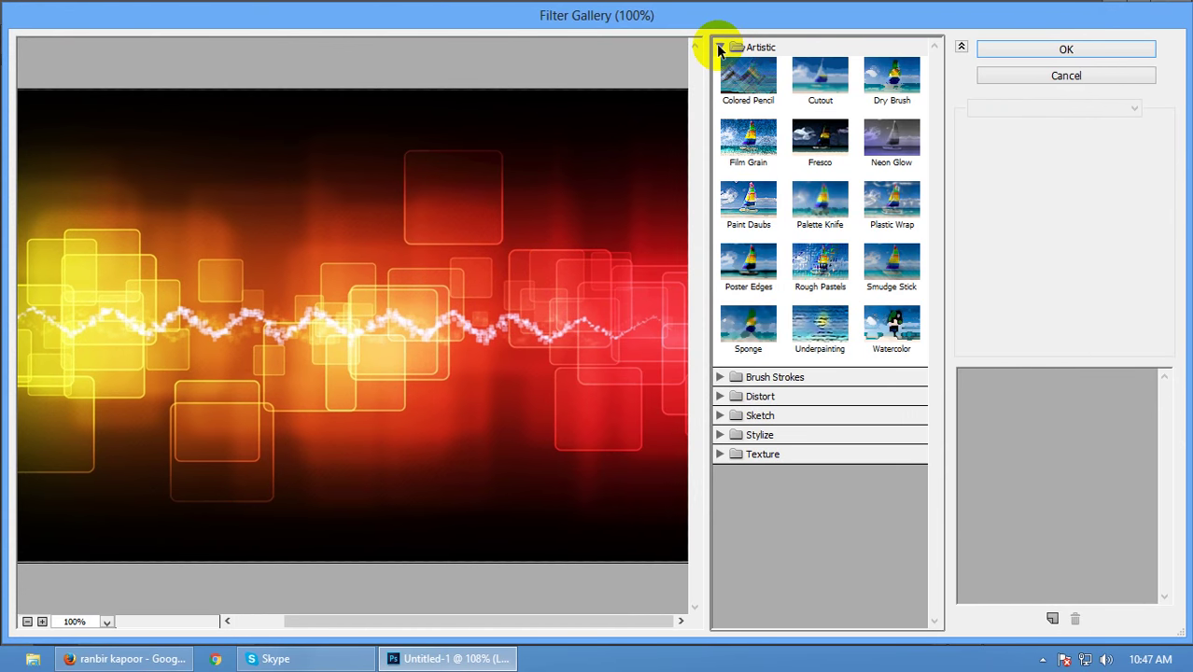
pyautogui.click(758, 103)
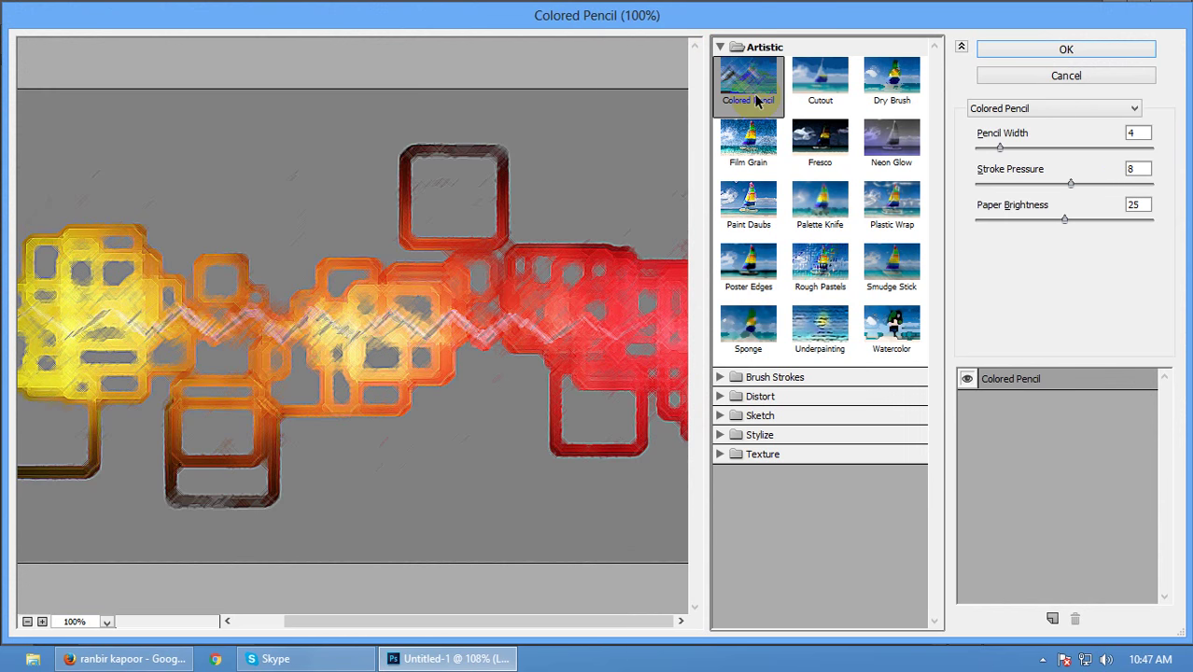
pyautogui.click(816, 94)
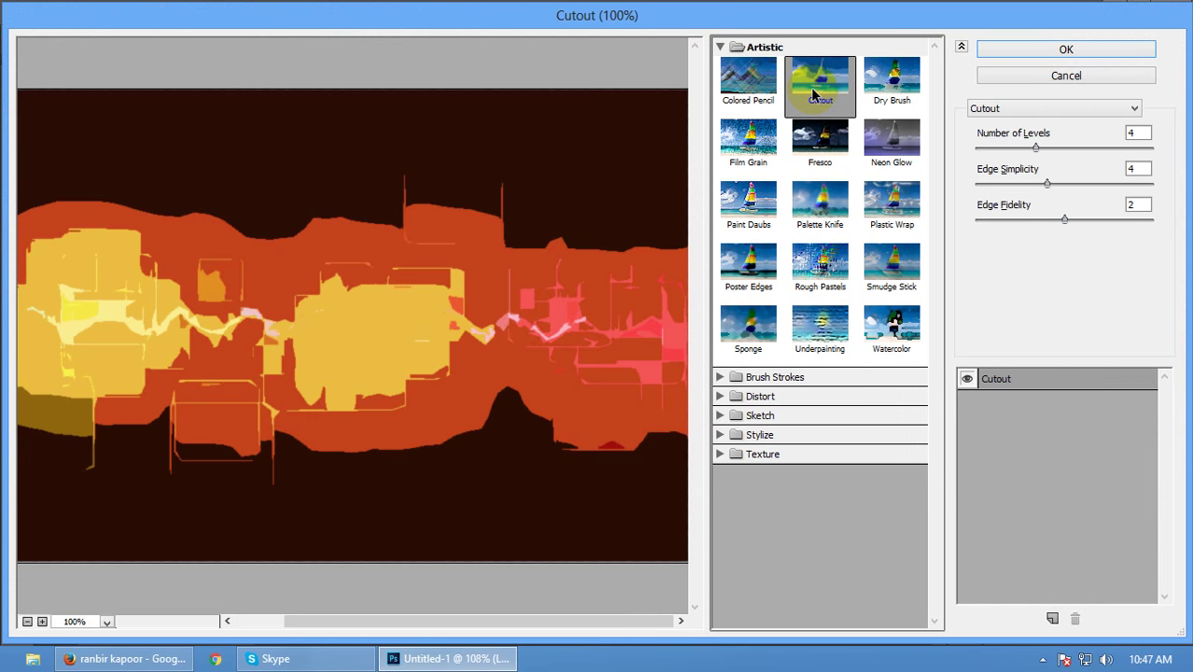
pyautogui.click(1068, 76)
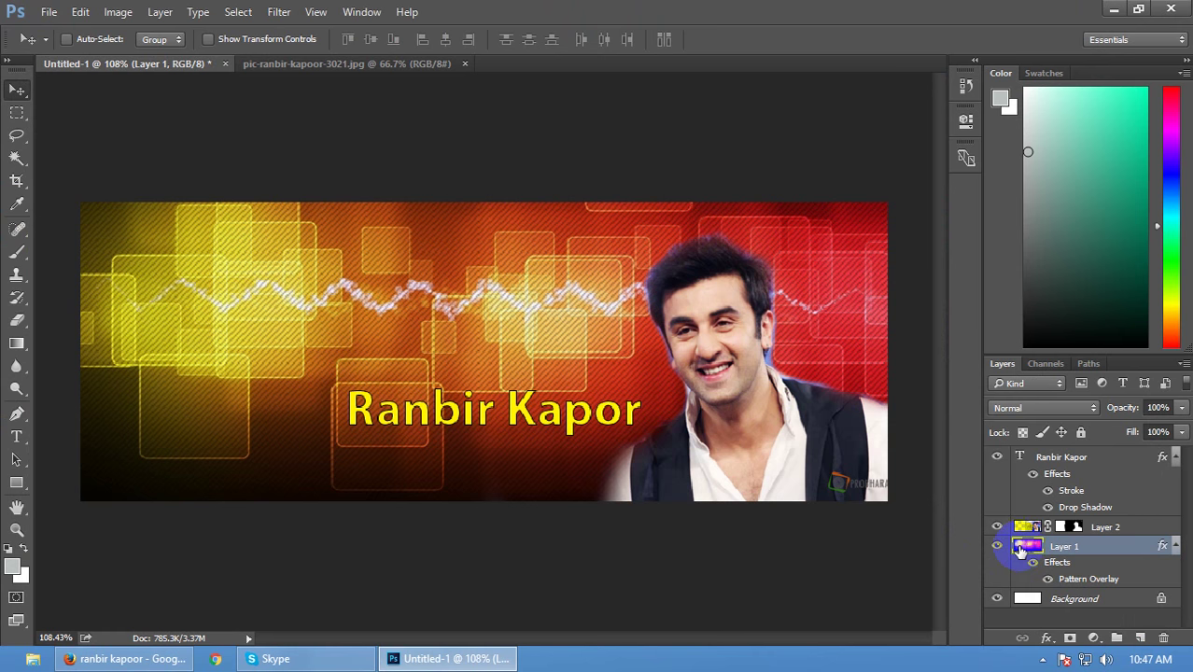
pyautogui.click(997, 548)
pyautogui.click(996, 547)
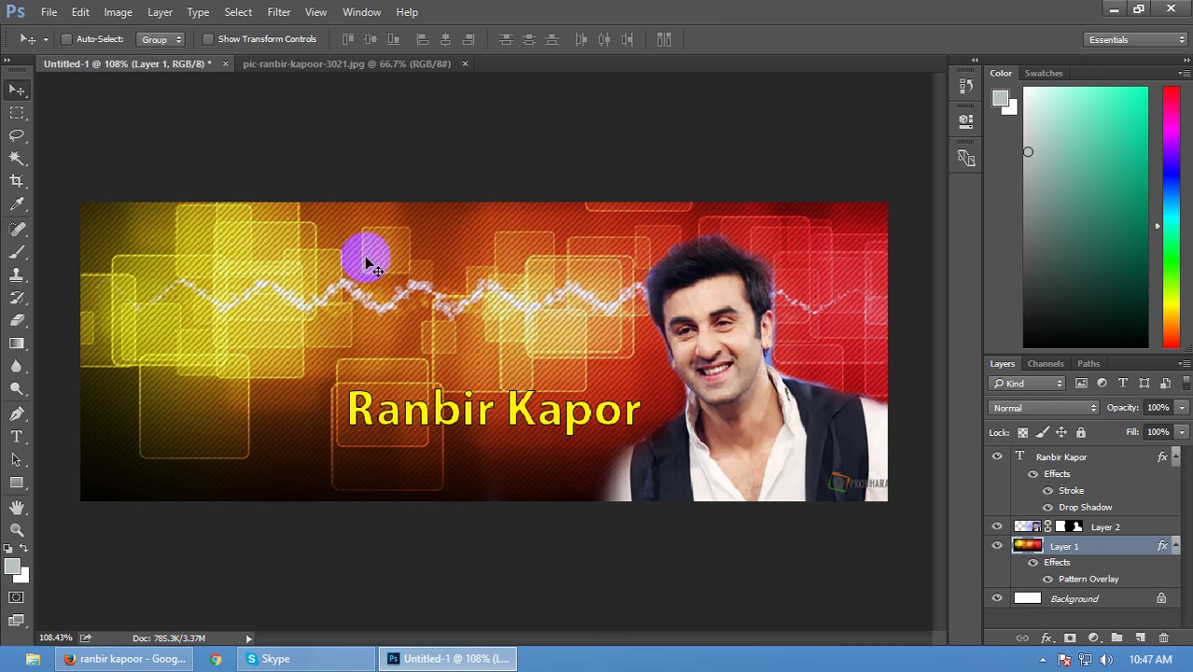
# Step: Preview the Filter Gallery's Colored Pencil effect on Layer 1 with pencil width 13, stroke pressure 10 and paper brightness 21
pyautogui.click(278, 12)
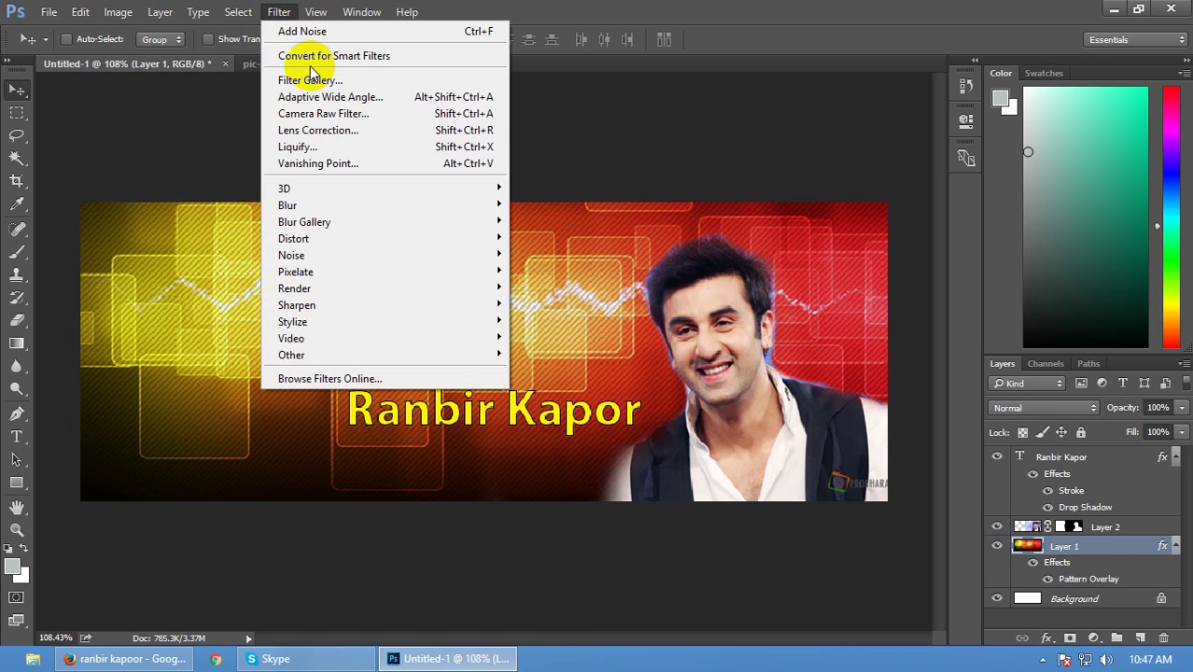
pyautogui.click(311, 81)
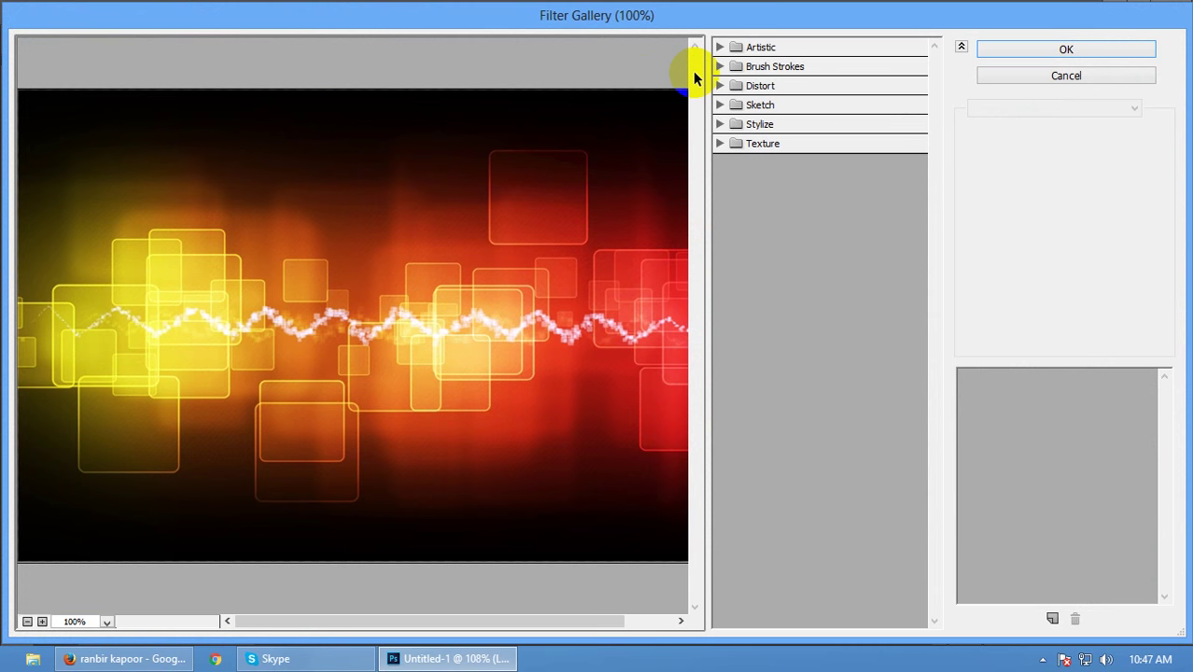
pyautogui.click(720, 49)
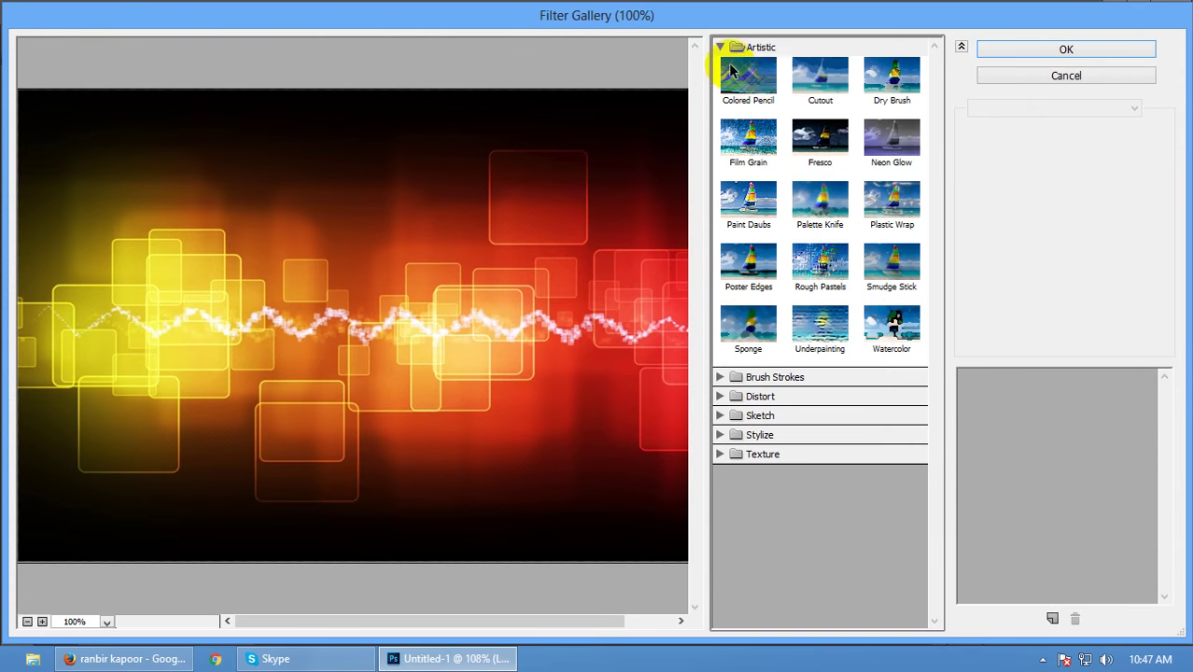
pyautogui.click(760, 76)
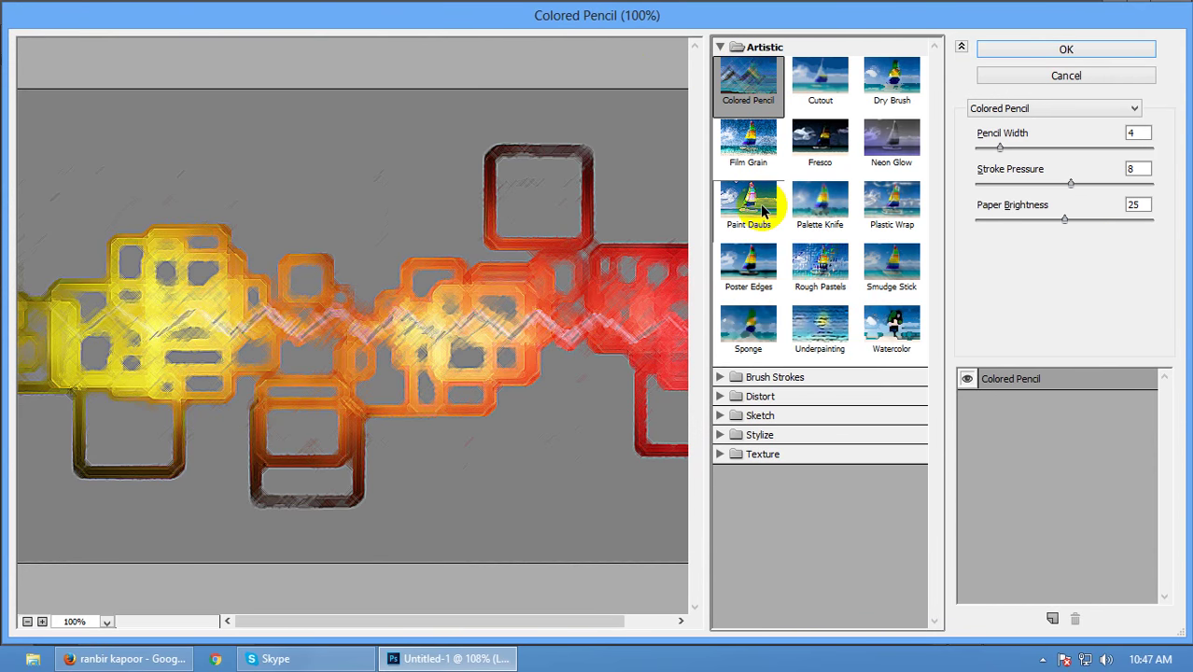
pyautogui.moveTo(473, 300); pyautogui.dragTo(375, 338)
pyautogui.moveTo(987, 150); pyautogui.dragTo(1068, 151)
pyautogui.moveTo(1007, 183); pyautogui.dragTo(1089, 181)
pyautogui.moveTo(1064, 219)
pyautogui.mouseDown()
pyautogui.moveTo(984, 222)
pyautogui.moveTo(1050, 224)
pyautogui.mouseUp()
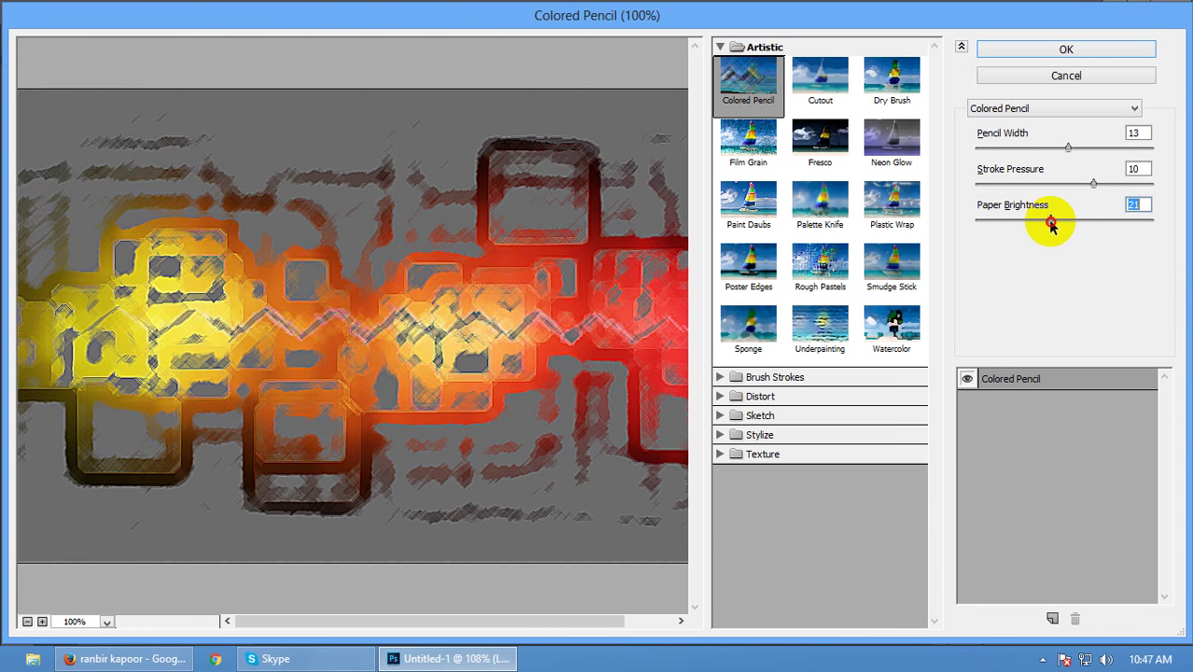
# Step: Preview other Artistic filters on Layer 1, including Cutout, Dry Brush, Film Grain, Fresco, Neon Glow, Paint Daubs, Rough Pastels, Plastic Wrap, Sponge and Underpainting
pyautogui.click(819, 80)
pyautogui.click(892, 73)
pyautogui.click(769, 156)
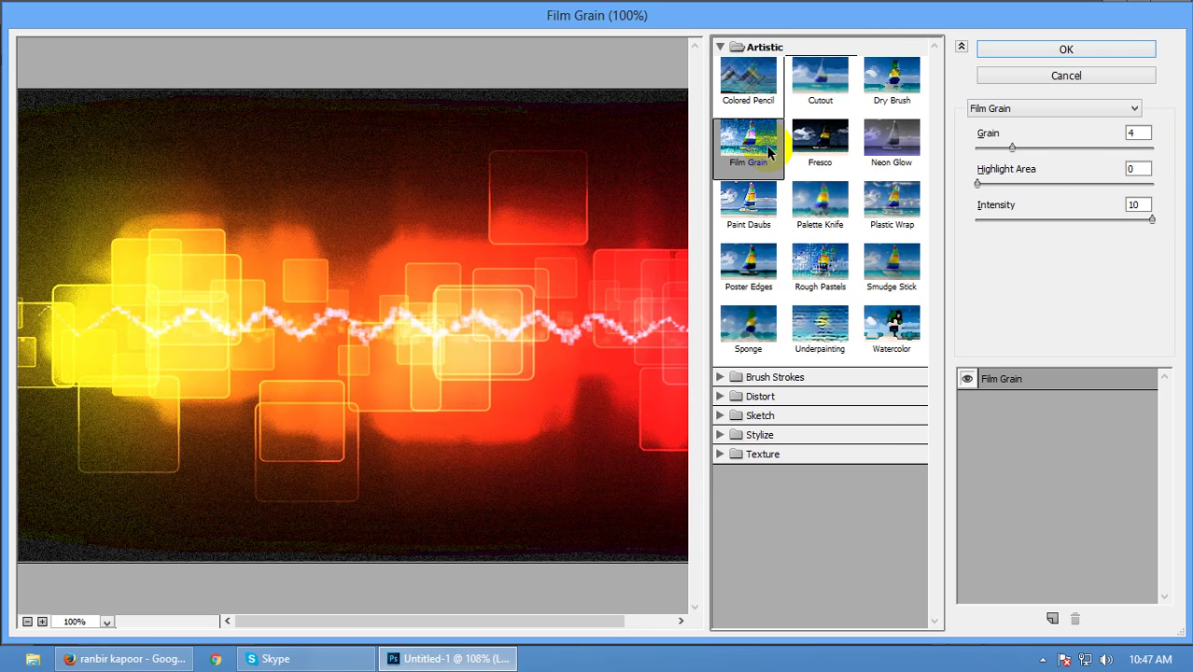
pyautogui.click(821, 154)
pyautogui.click(891, 160)
pyautogui.click(776, 227)
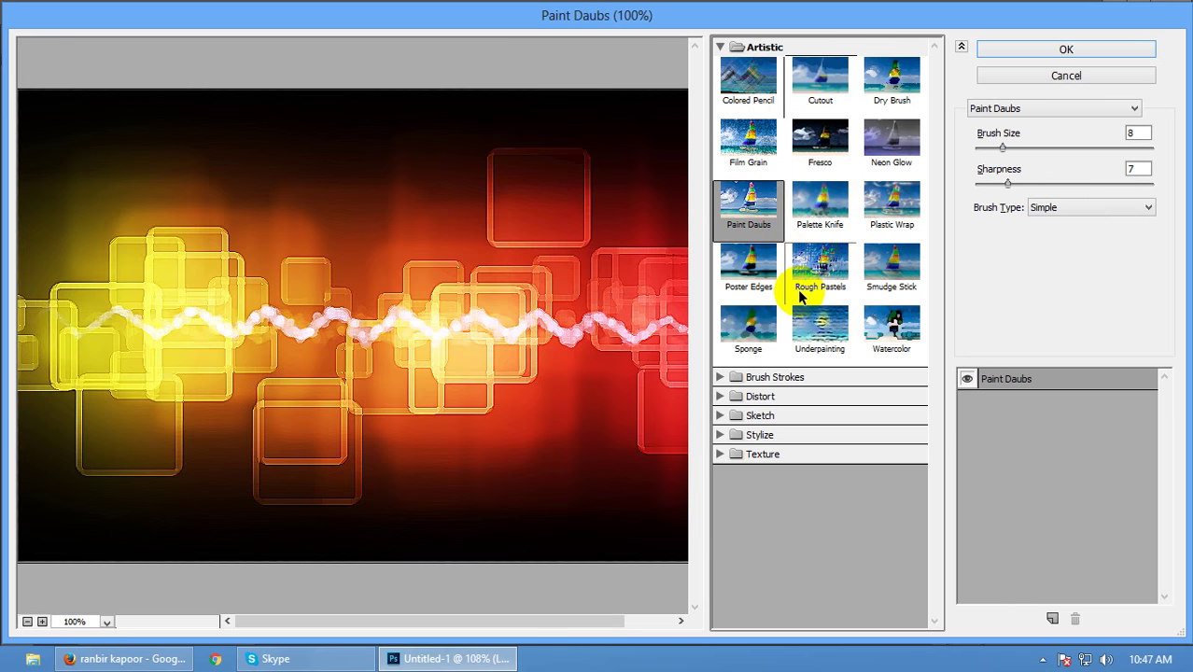
pyautogui.click(886, 204)
pyautogui.click(827, 263)
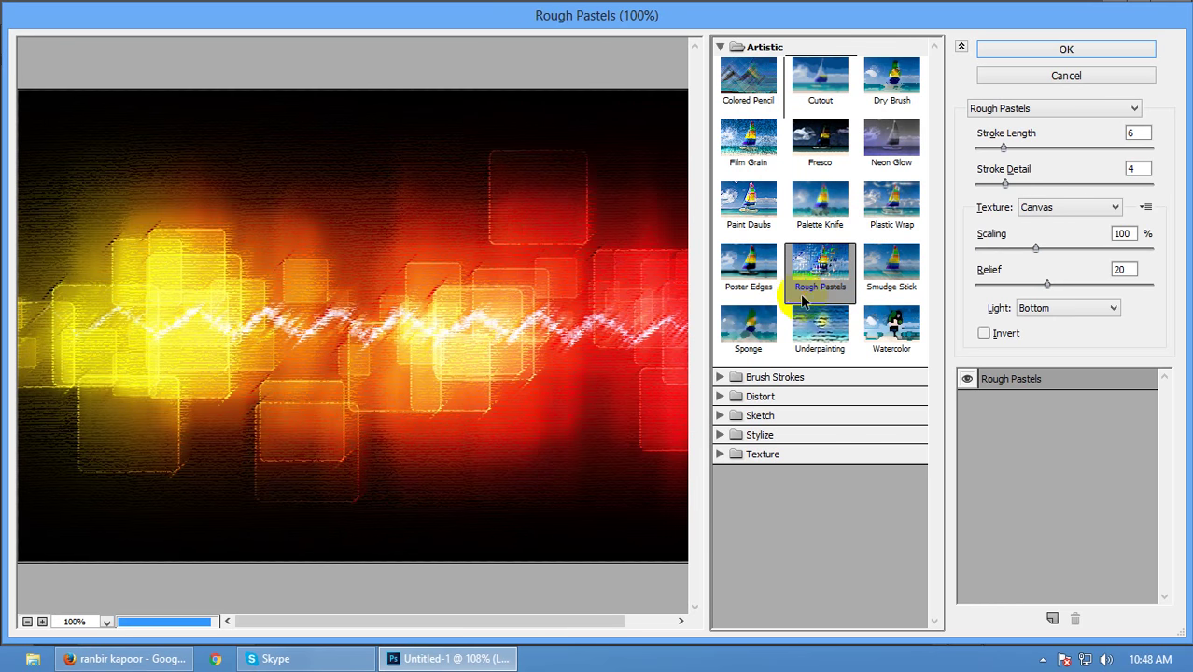
pyautogui.click(898, 196)
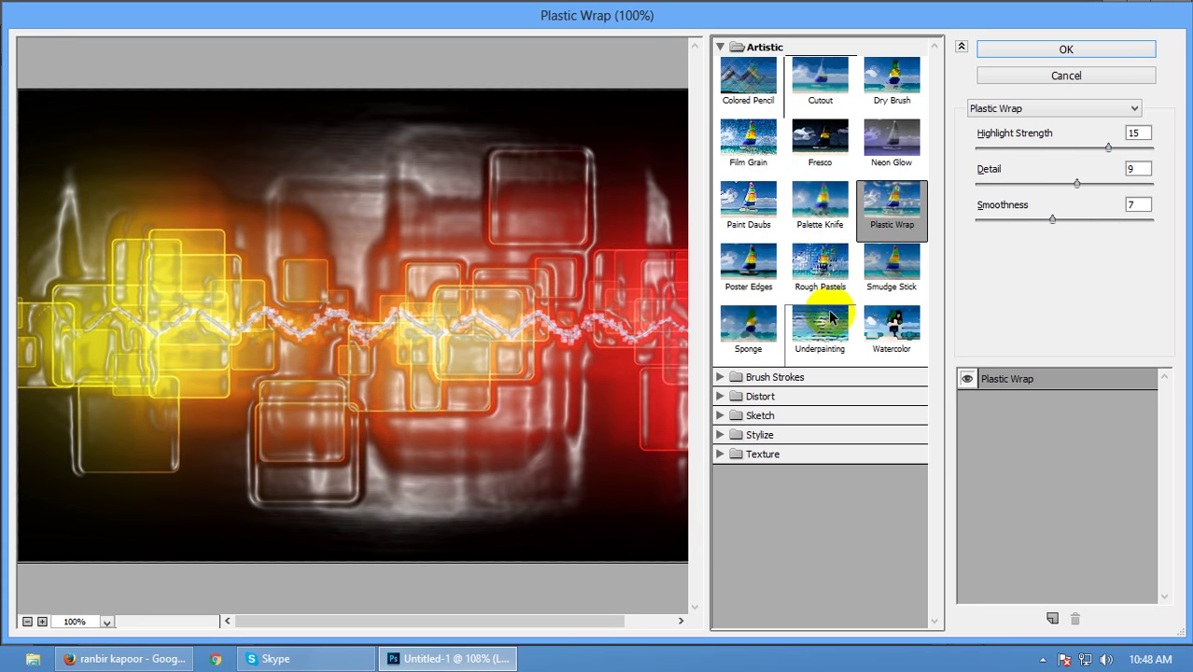
pyautogui.click(747, 324)
pyautogui.click(820, 324)
# Step: Preview each of the Brush Strokes filters on the background, from Accented Edges to Sumi-e, and return to Dark Strokes
pyautogui.click(720, 46)
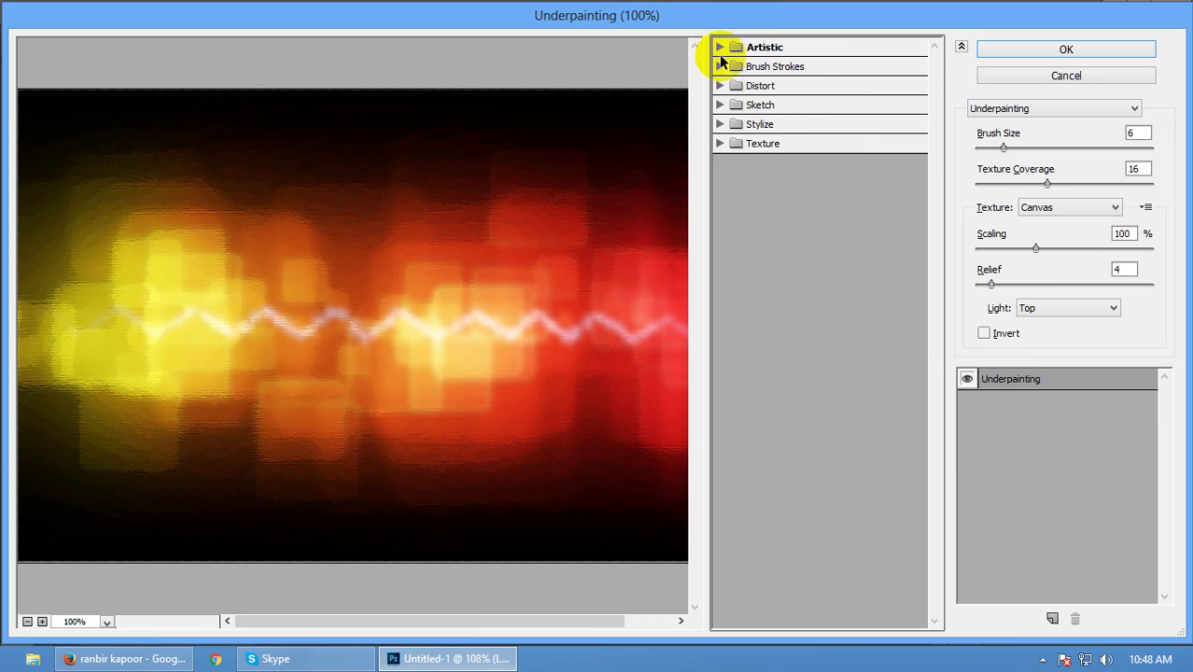
pyautogui.click(723, 66)
pyautogui.click(735, 93)
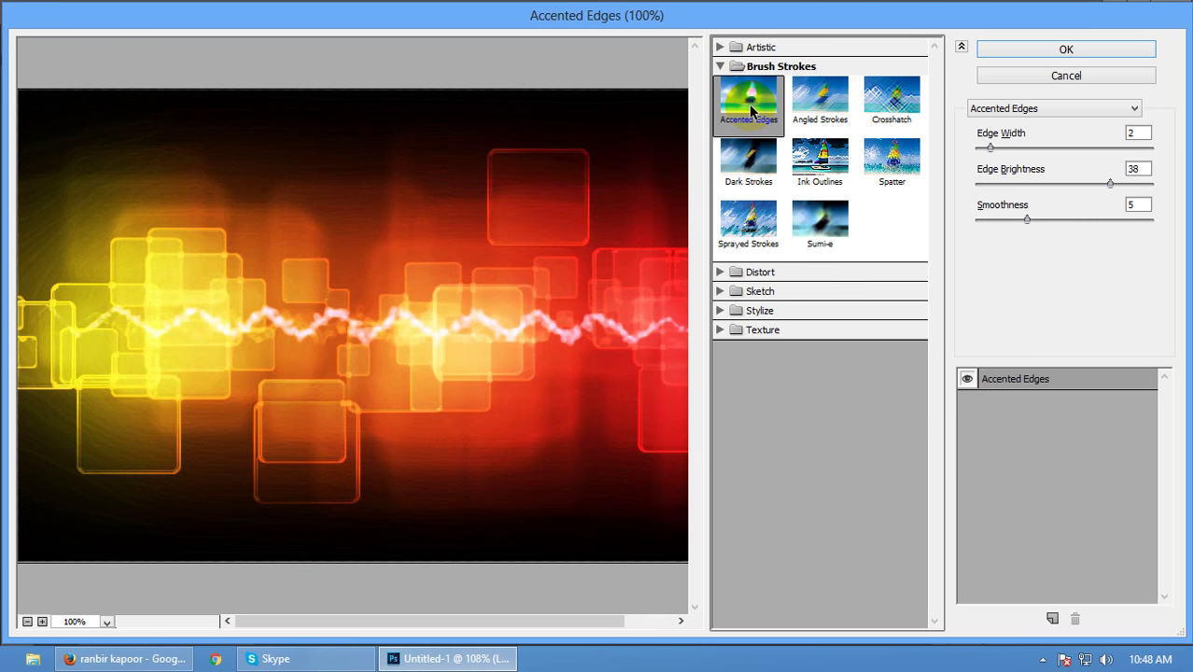
pyautogui.click(810, 101)
pyautogui.click(876, 113)
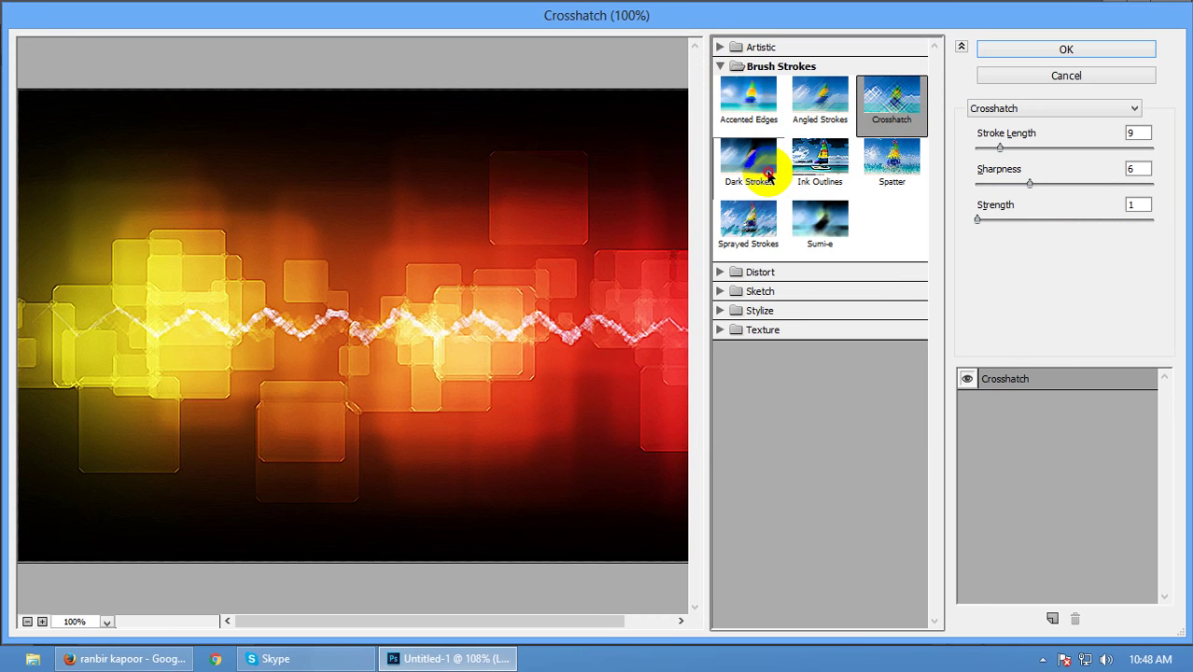
pyautogui.click(768, 177)
pyautogui.click(814, 167)
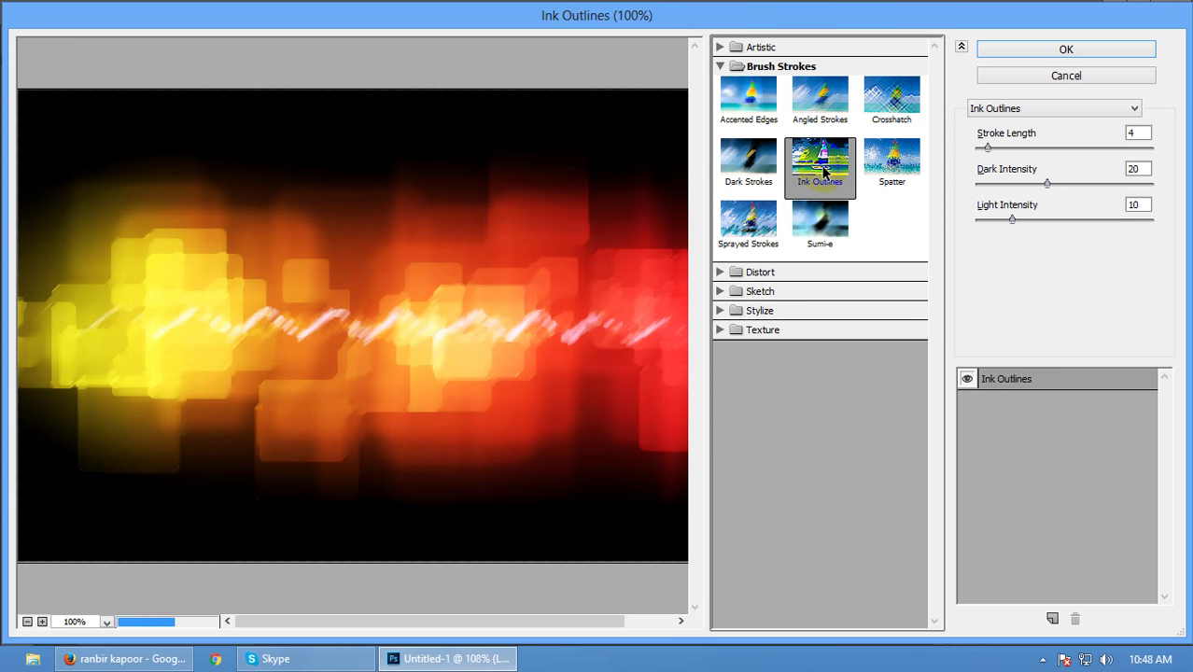
pyautogui.click(896, 166)
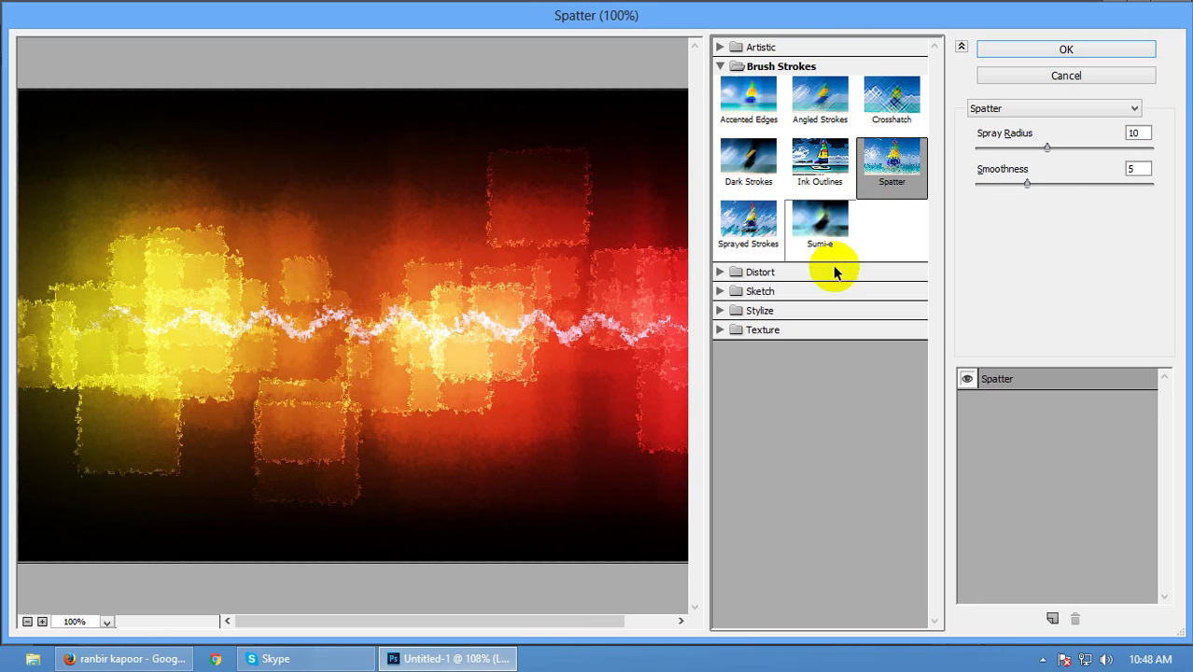
pyautogui.click(758, 241)
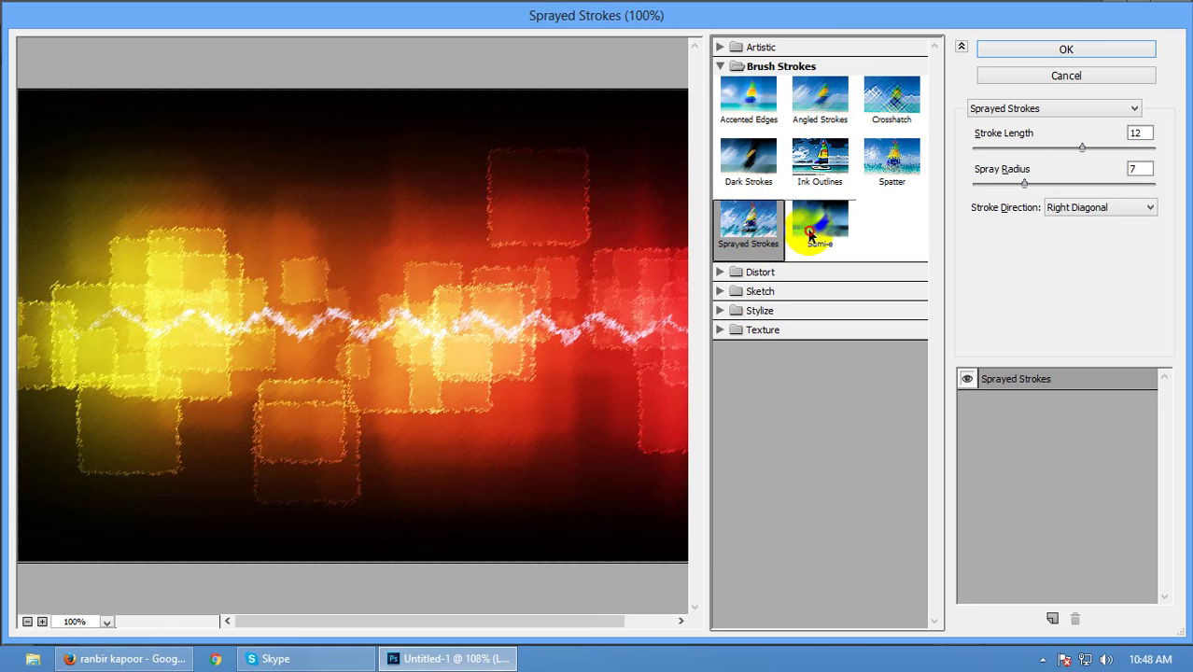
pyautogui.click(810, 238)
pyautogui.click(747, 224)
pyautogui.click(750, 168)
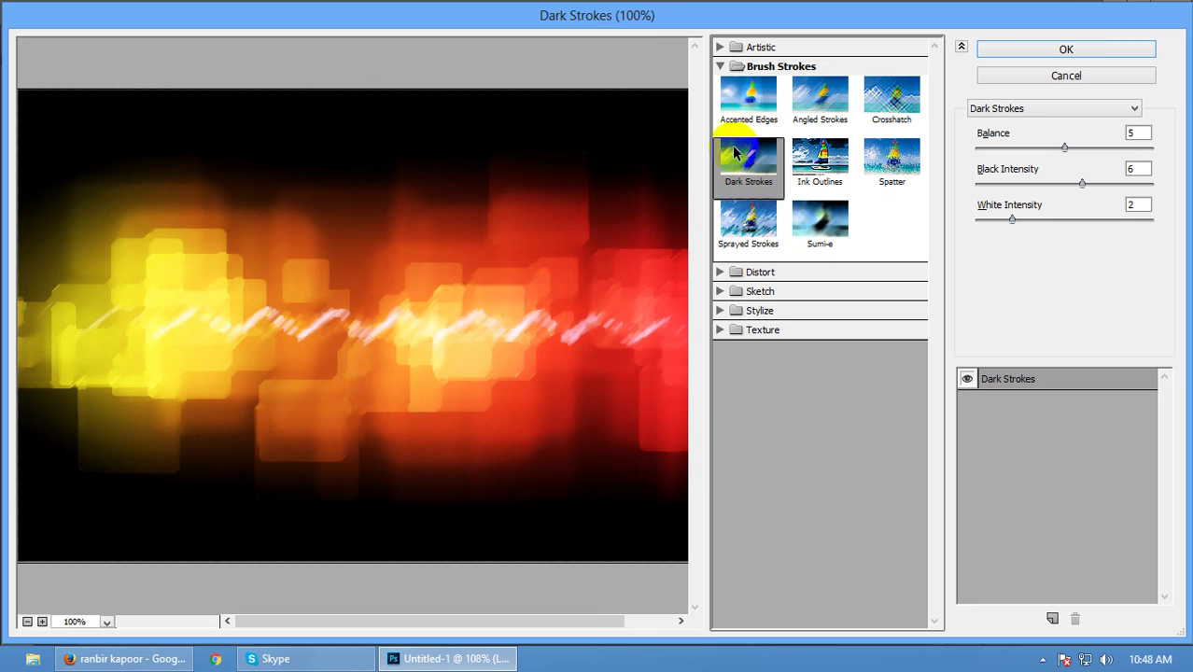
# Step: Preview the Distort filters Diffuse Glow, Glass and Ocean Ripple on the background image
pyautogui.click(719, 66)
pyautogui.click(720, 84)
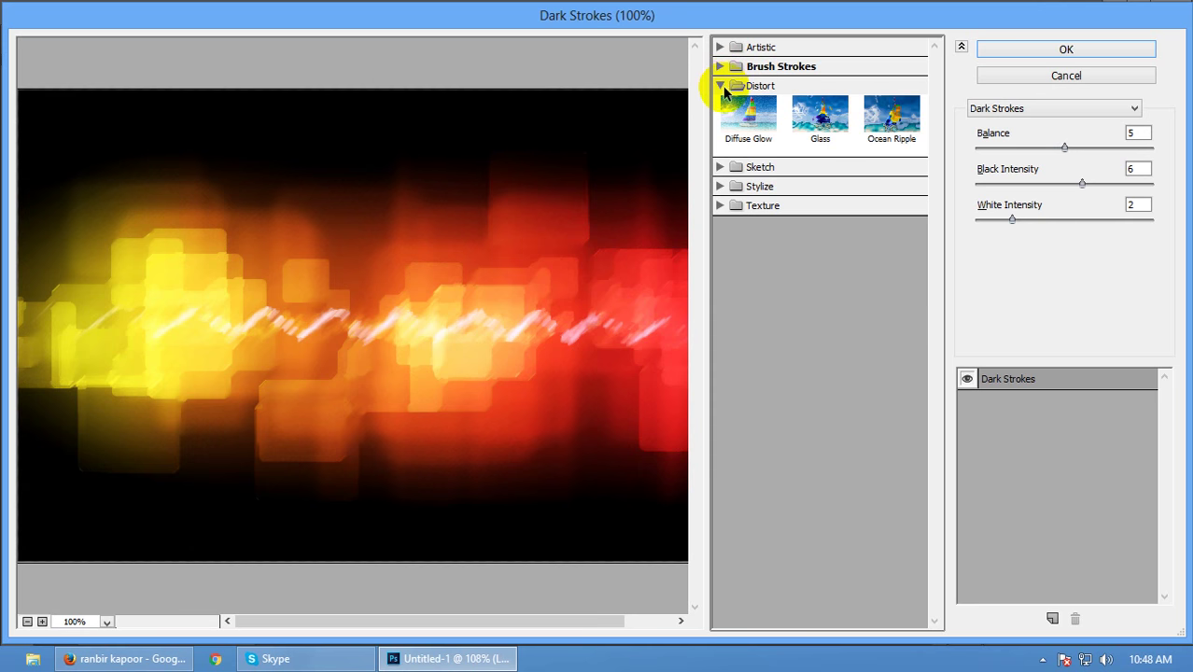
pyautogui.click(748, 145)
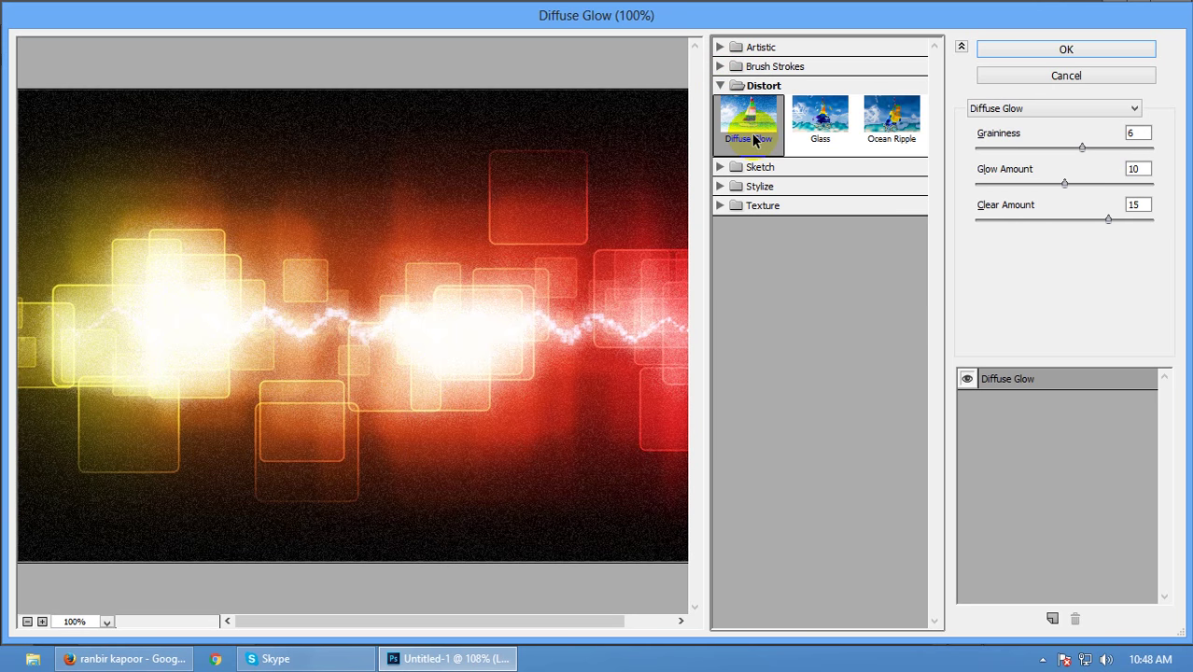
pyautogui.click(841, 140)
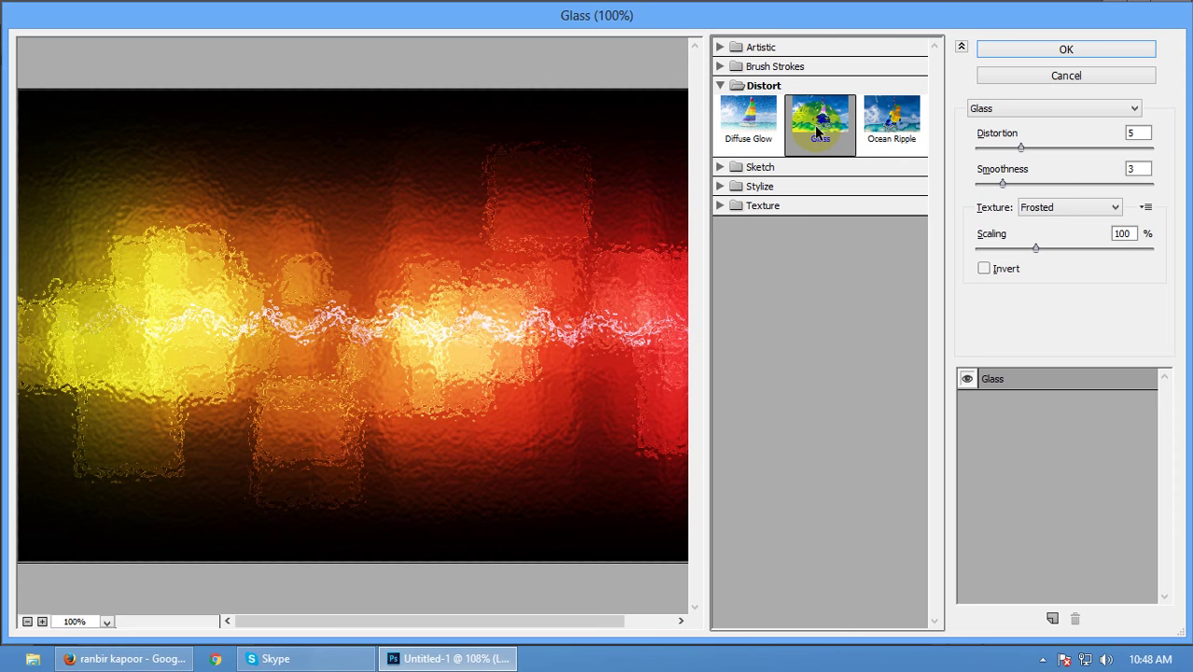
pyautogui.click(893, 127)
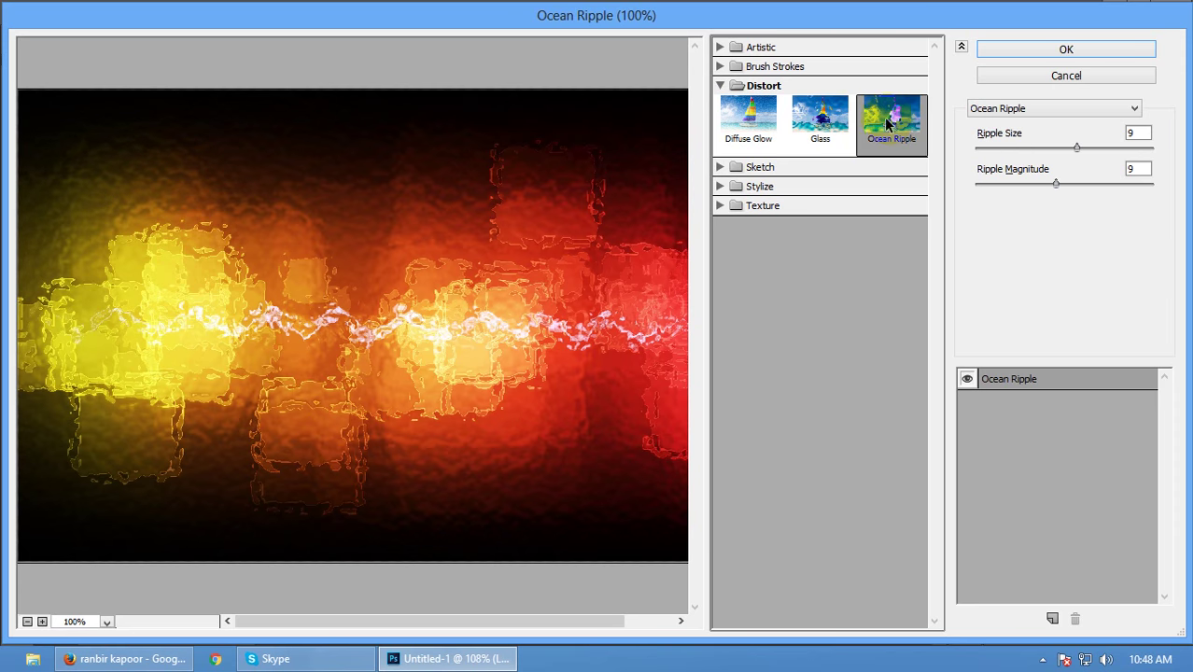
# Step: Preview the Sketch filters on the background, from Bas Relief, Charcoal, Chrome and Graphic Pen through Photocopy to Reticulation
pyautogui.click(721, 167)
pyautogui.click(747, 198)
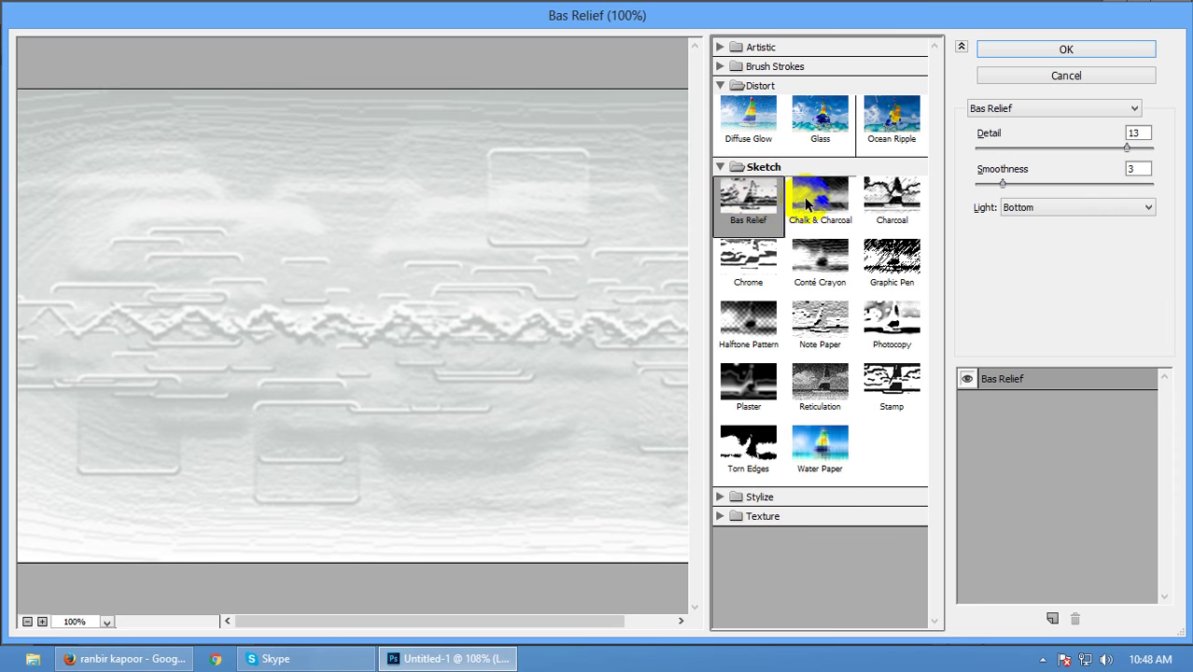
pyautogui.click(808, 203)
pyautogui.click(901, 198)
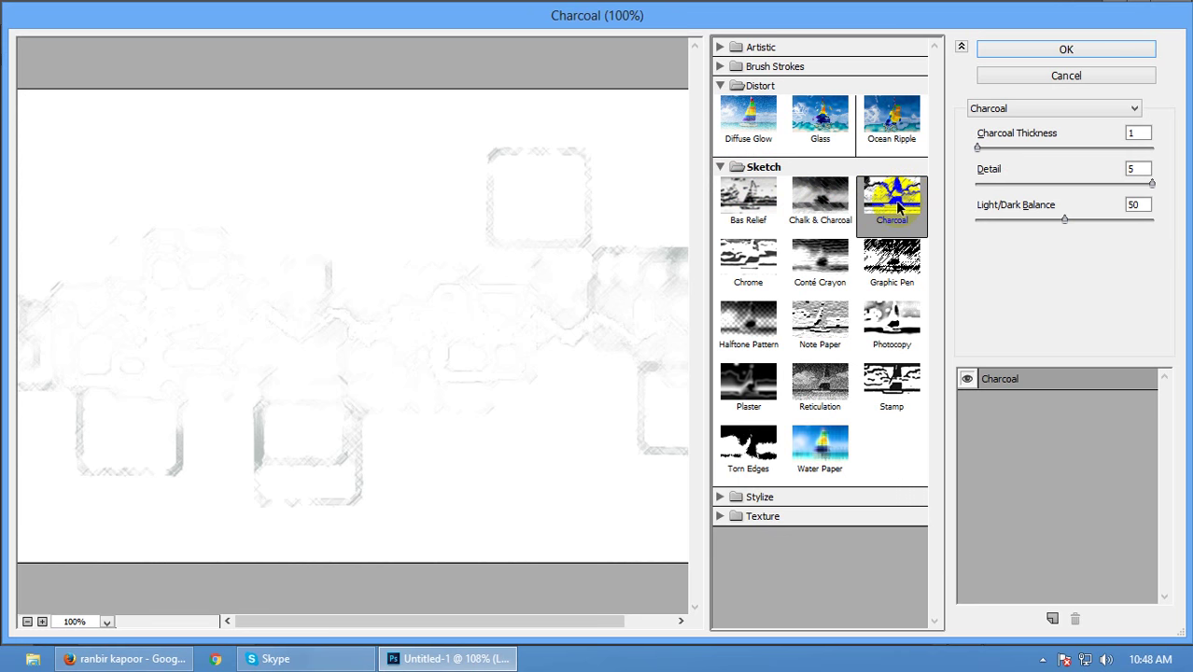
pyautogui.click(747, 264)
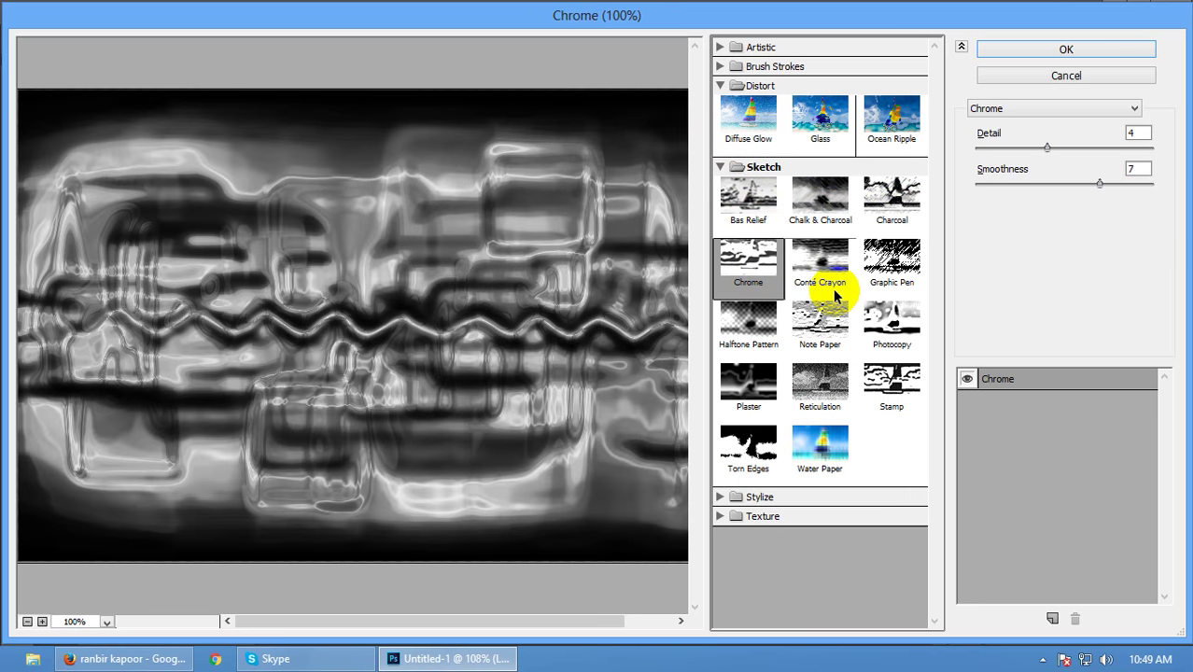
pyautogui.click(825, 287)
pyautogui.click(890, 280)
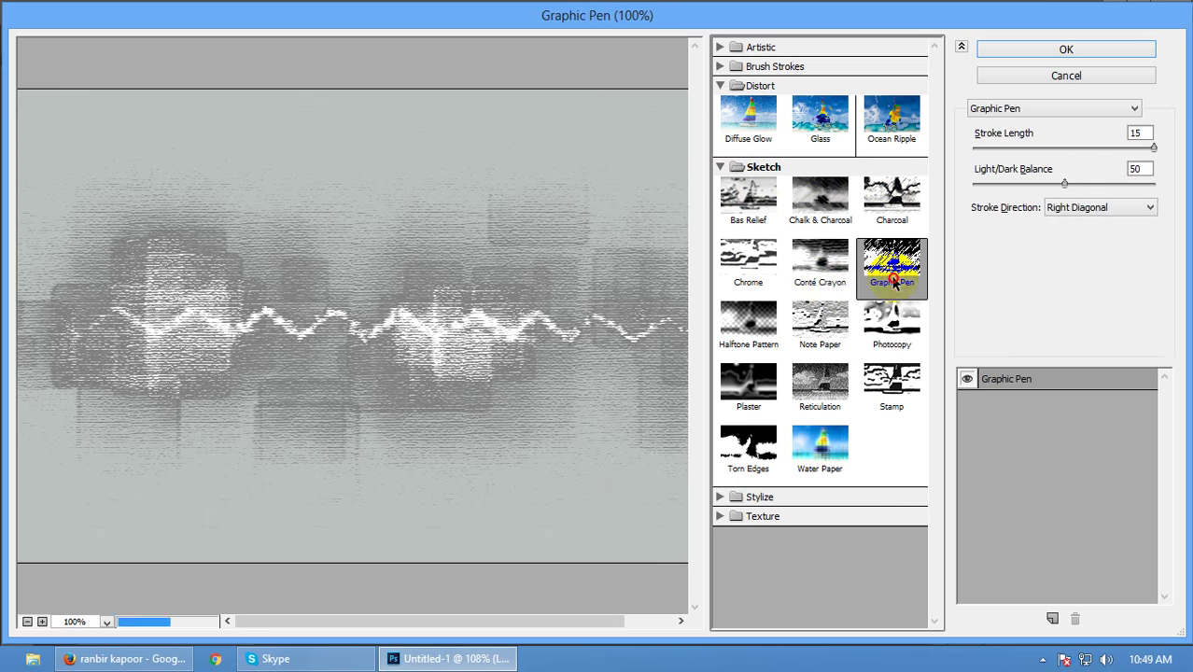
pyautogui.click(748, 322)
pyautogui.click(820, 322)
pyautogui.click(892, 331)
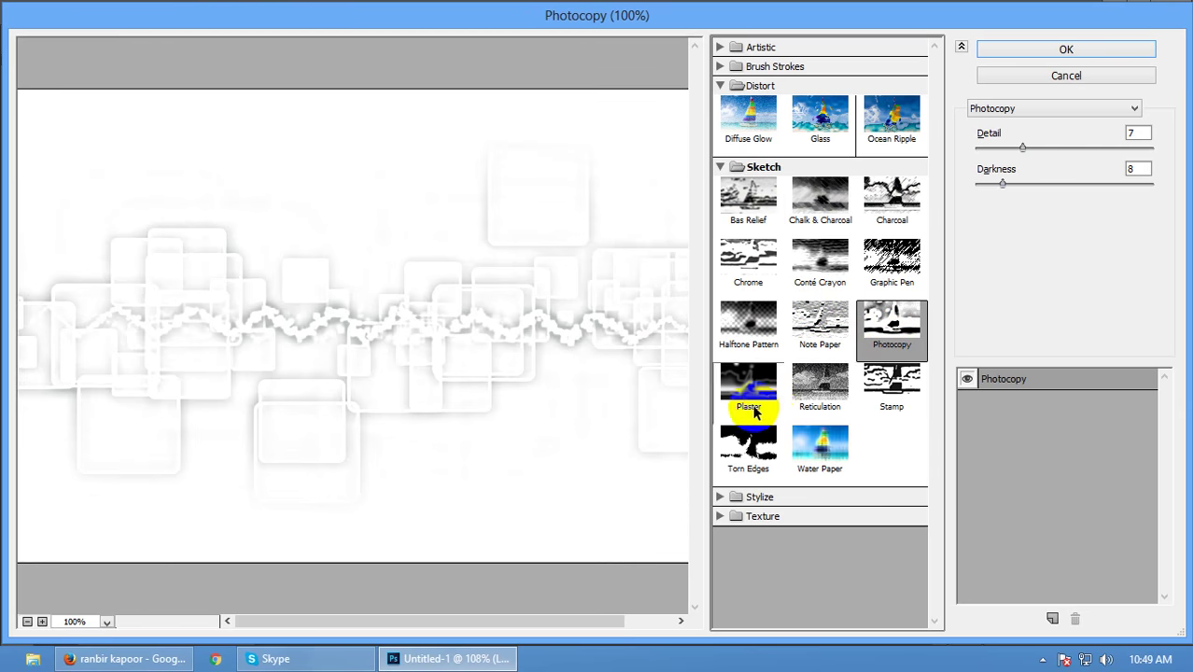
pyautogui.click(819, 383)
# Step: Preview the Stylize filter Glowing Edges on the background image
pyautogui.click(720, 86)
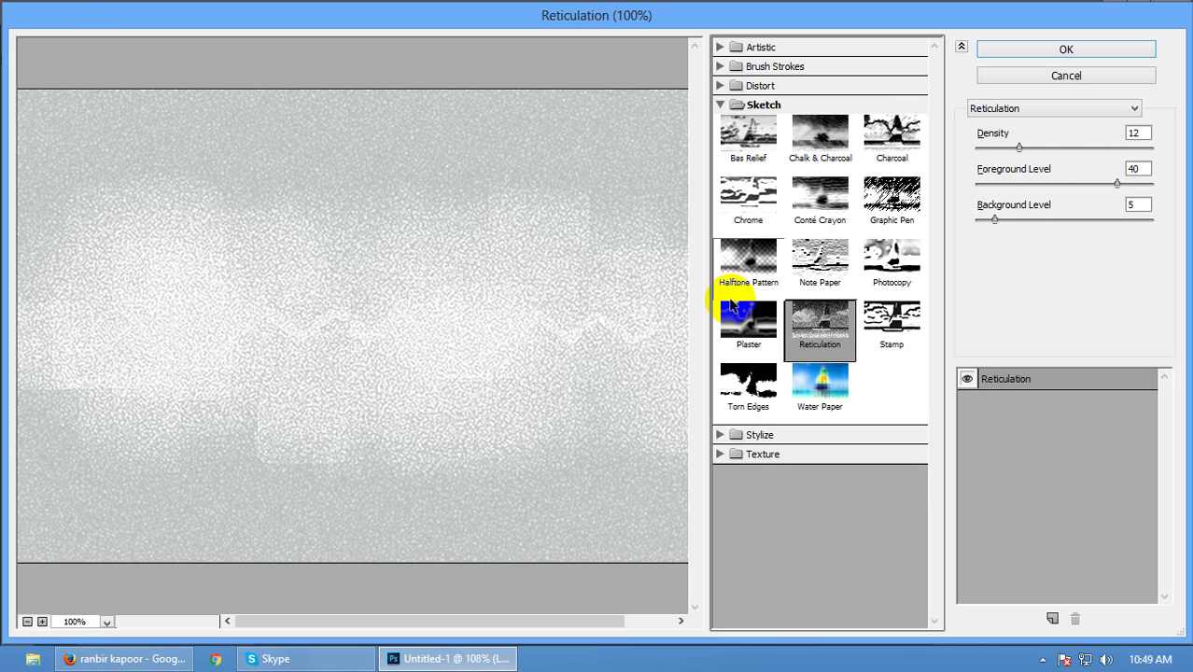
pyautogui.click(719, 105)
pyautogui.click(719, 123)
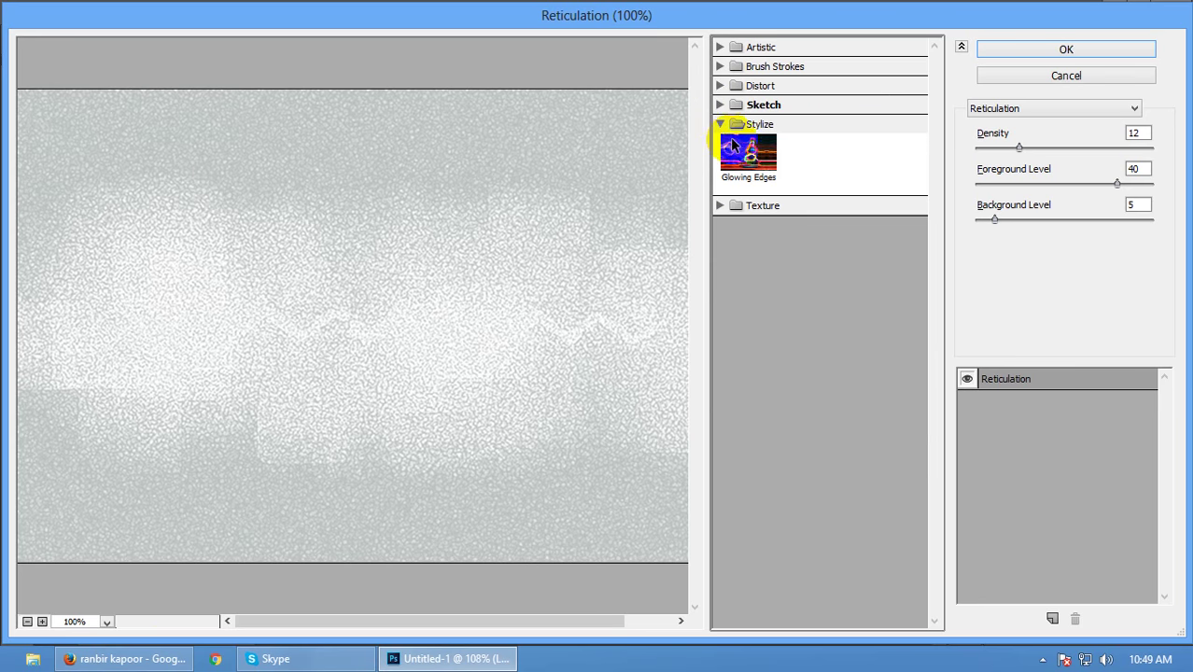
pyautogui.click(731, 164)
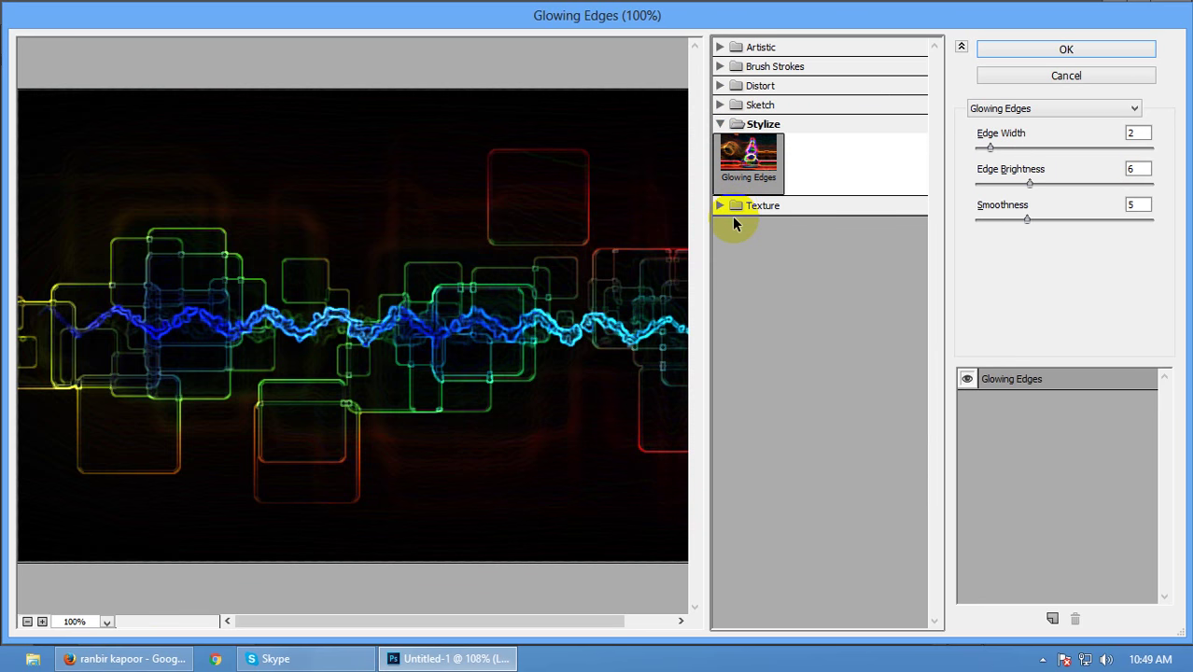
pyautogui.click(714, 124)
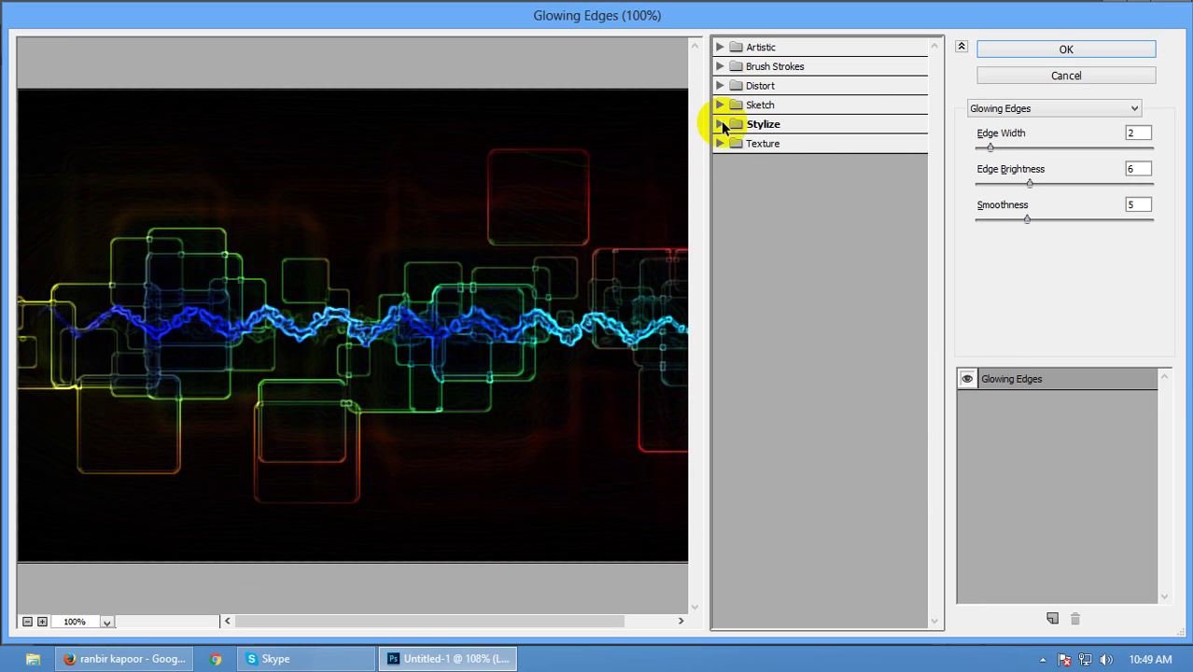
# Step: Preview each of the Texture filters on the background, from Craquelure, Grain and Mosaic Tiles through Patchwork and Stained Glass to Texturizer
pyautogui.click(722, 142)
pyautogui.click(748, 172)
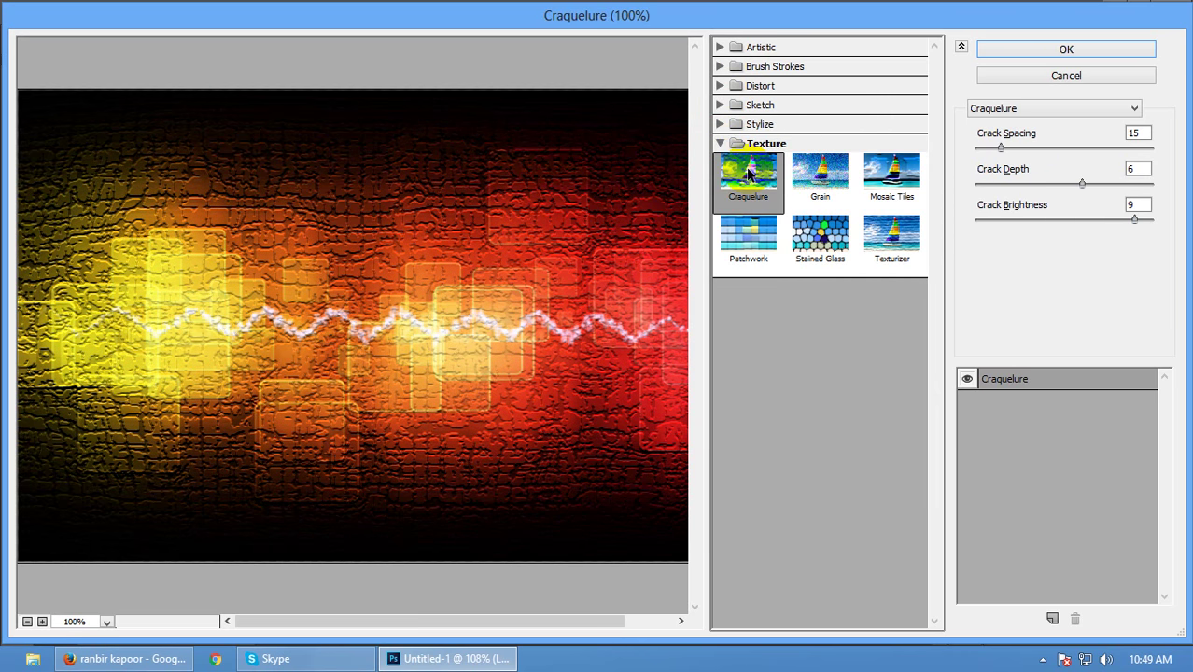
pyautogui.click(825, 182)
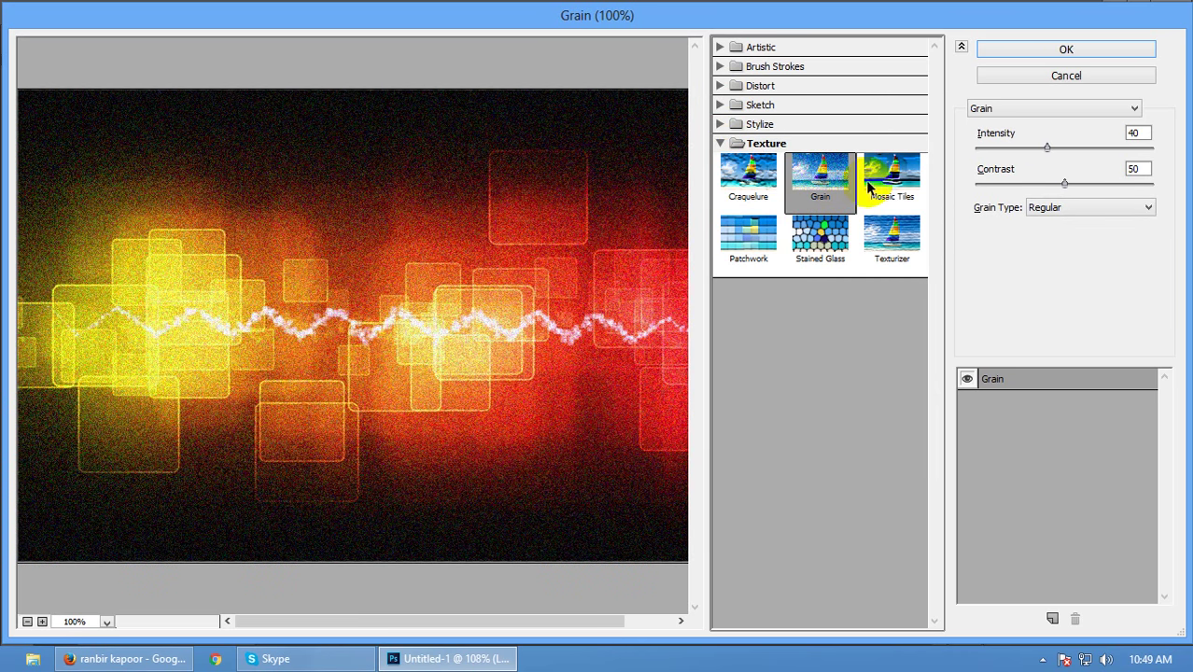
pyautogui.click(912, 187)
pyautogui.click(759, 240)
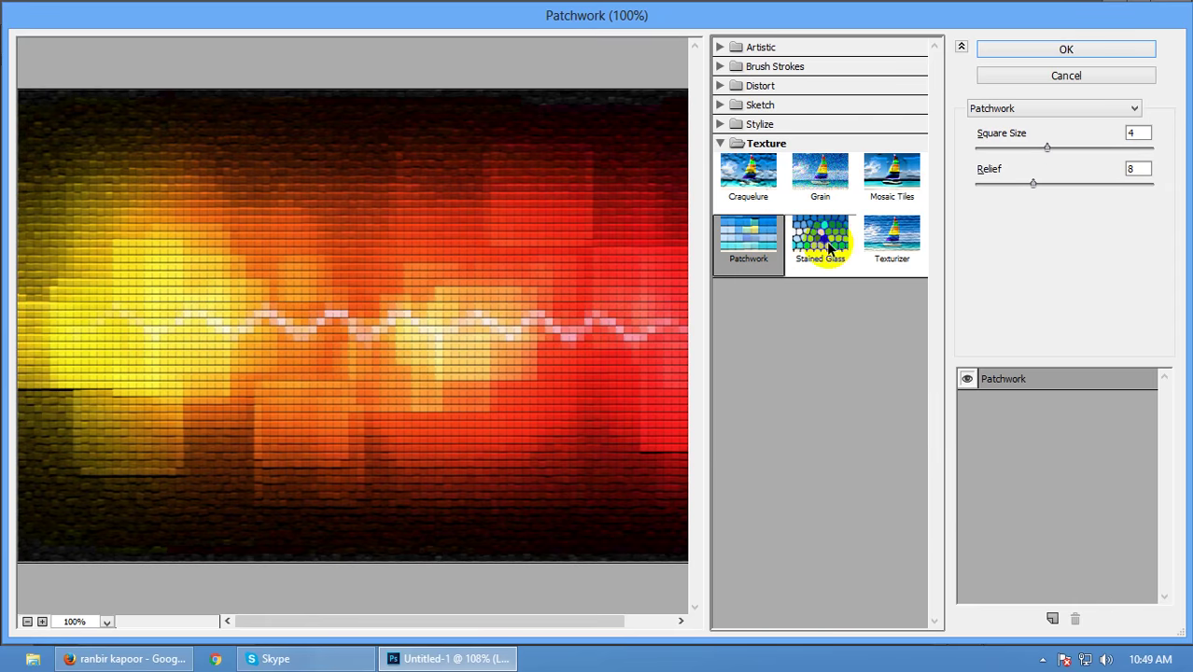
pyautogui.click(822, 238)
pyautogui.click(907, 258)
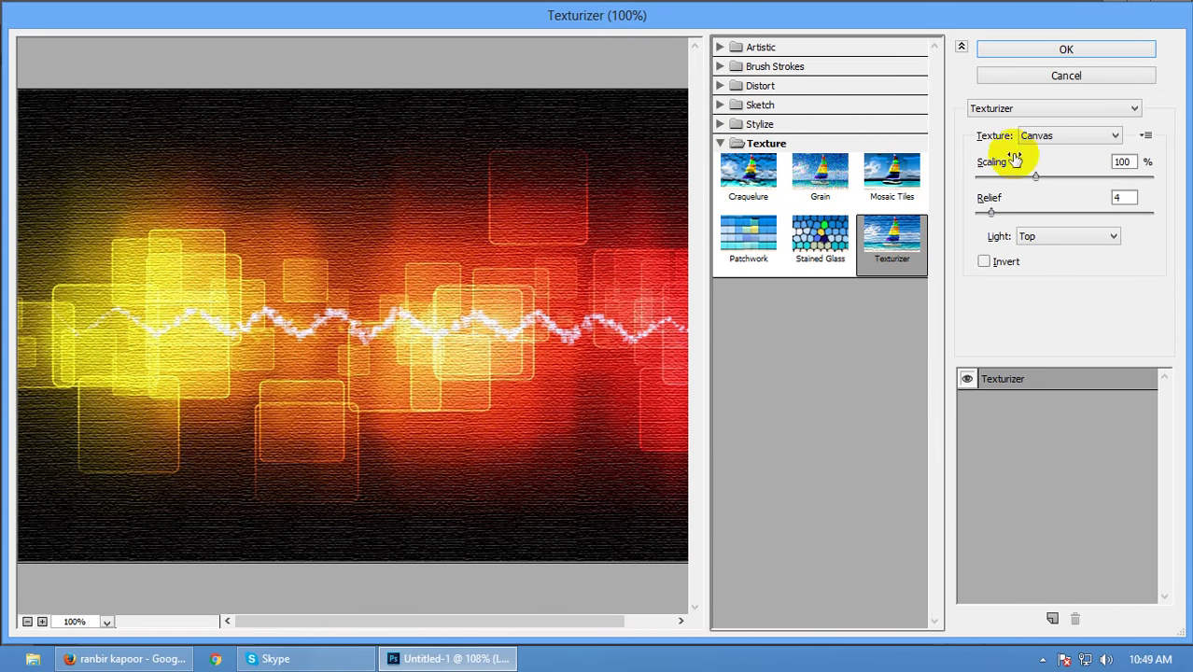
# Step: Try the Stained Glass filter on the background with a cell size of 2
pyautogui.click(1074, 110)
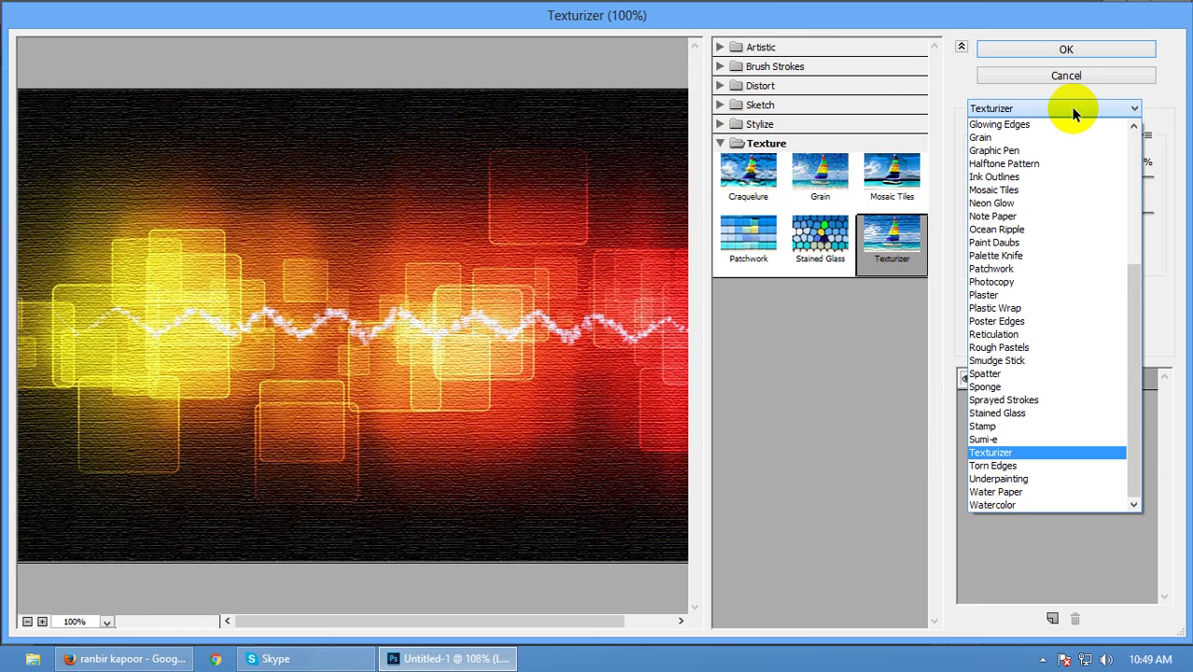
pyautogui.click(745, 442)
pyautogui.click(818, 232)
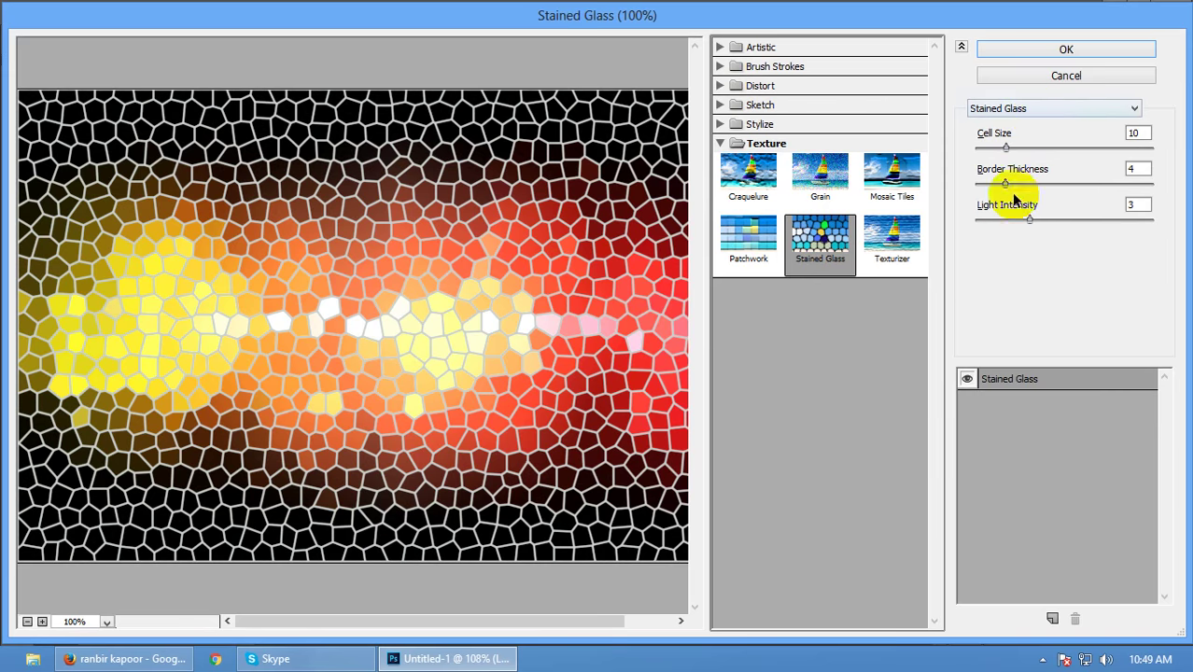
pyautogui.moveTo(1006, 150); pyautogui.dragTo(921, 165)
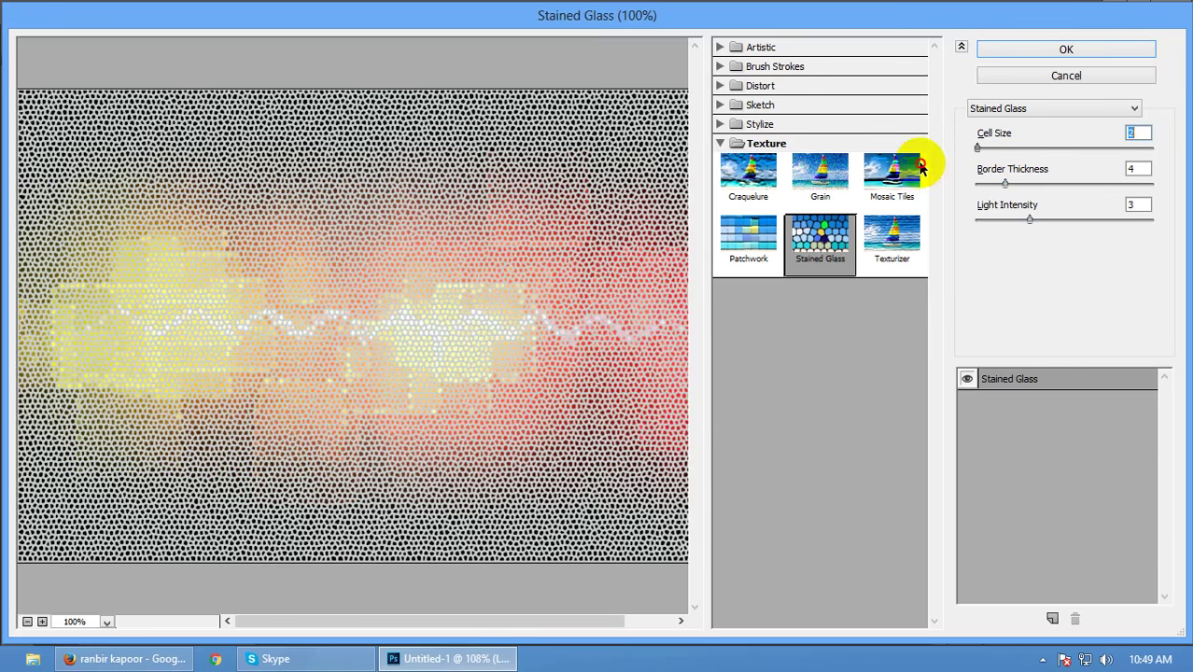
# Step: Compare the Brush Strokes filters Crosshatch and Dark Strokes, and apply Crosshatch to Layer 1
pyautogui.click(725, 67)
pyautogui.click(893, 107)
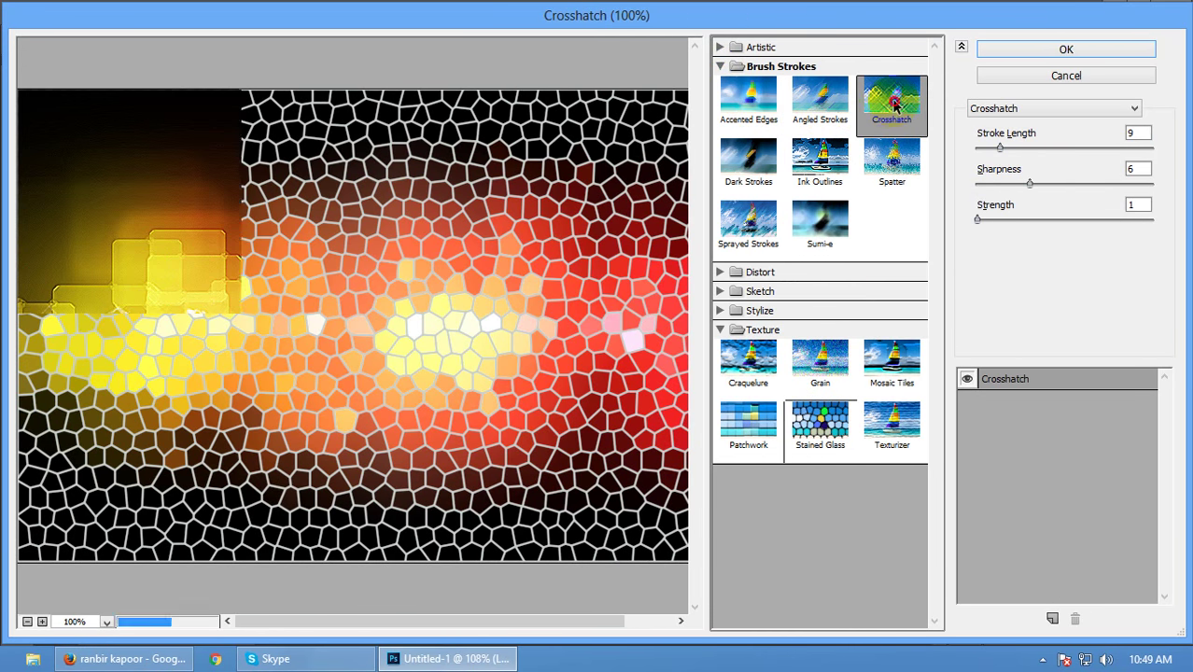
pyautogui.click(771, 165)
pyautogui.click(900, 90)
pyautogui.click(1083, 49)
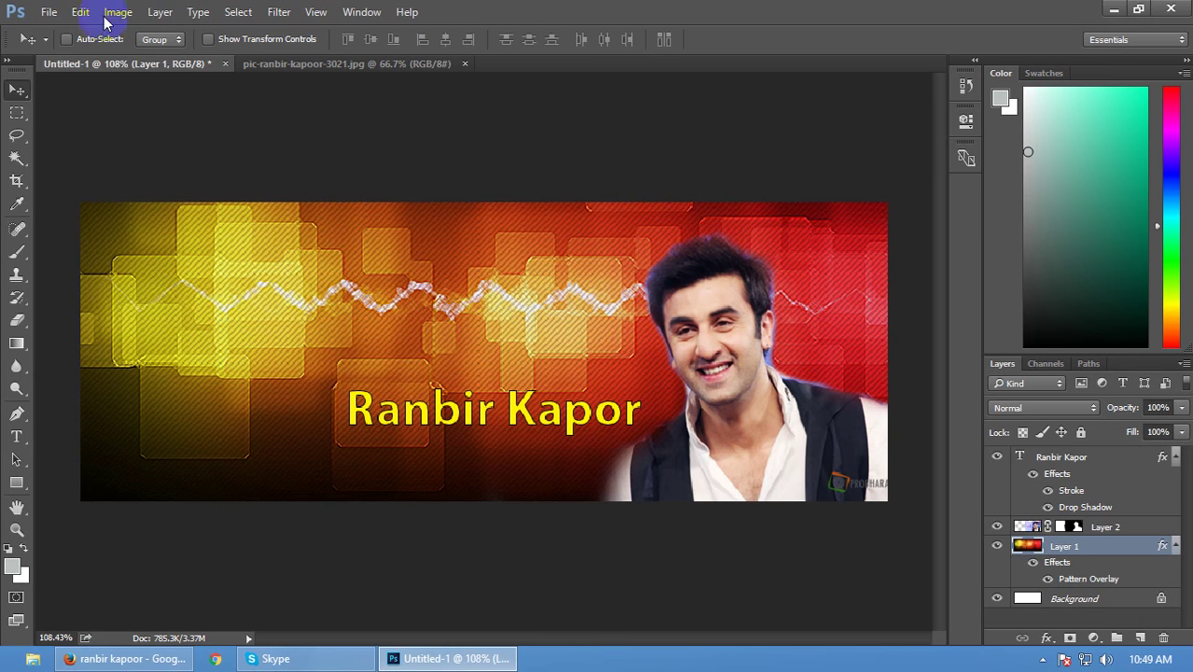
pyautogui.click(278, 12)
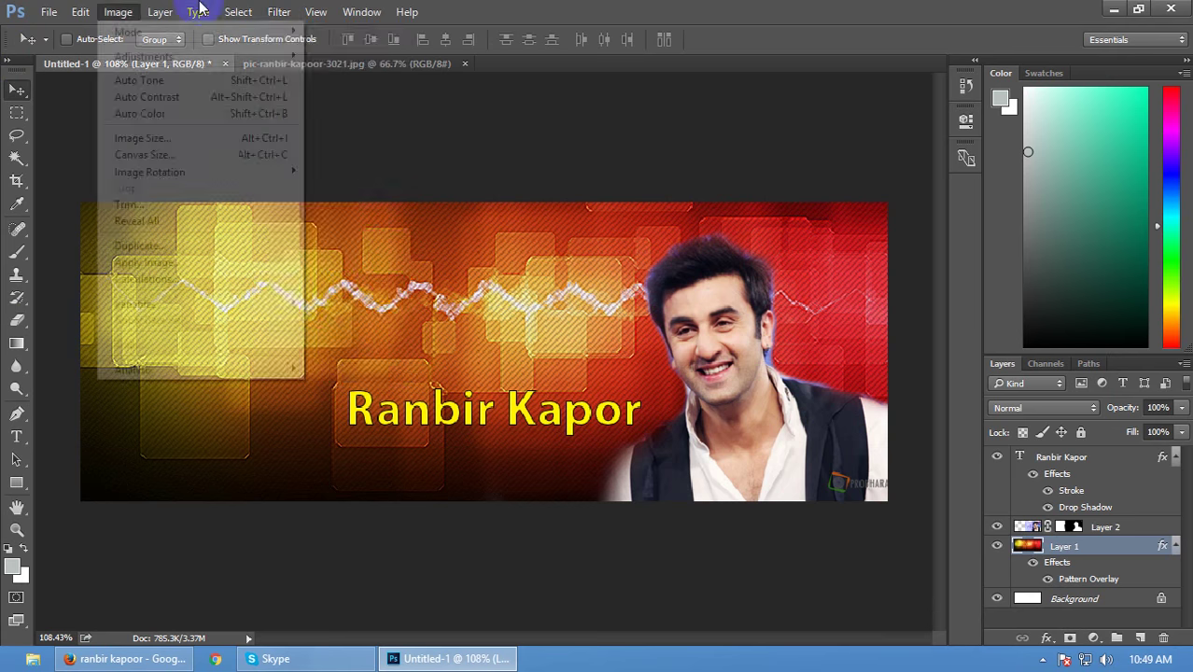
pyautogui.moveTo(279, 11)
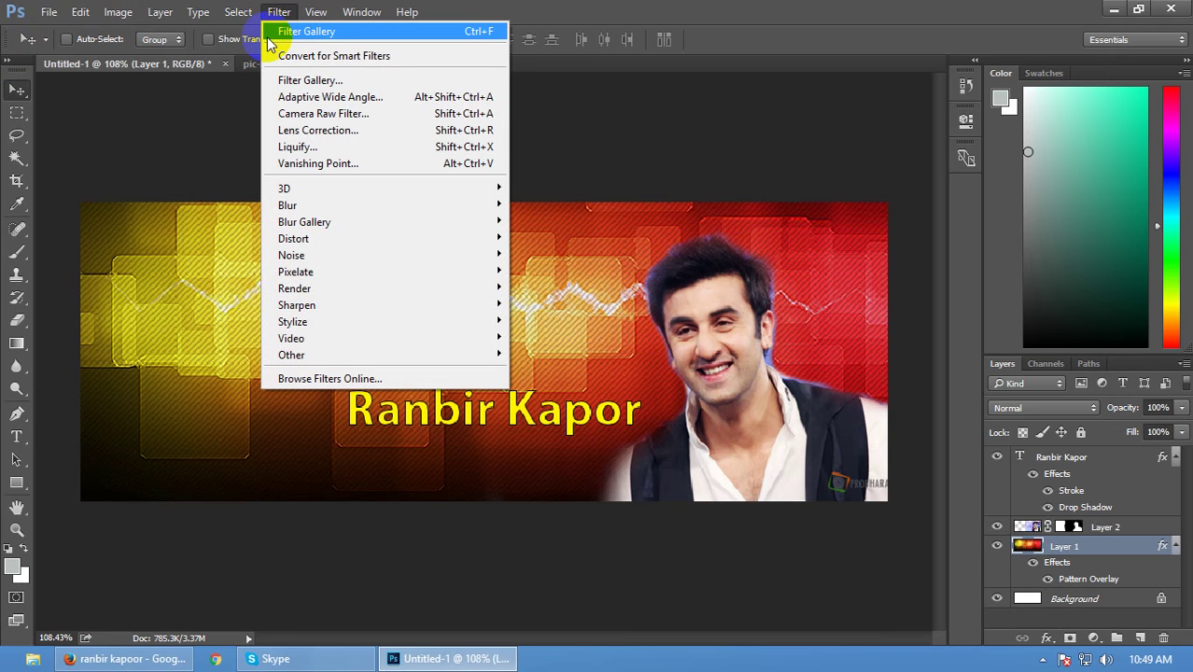
pyautogui.click(727, 606)
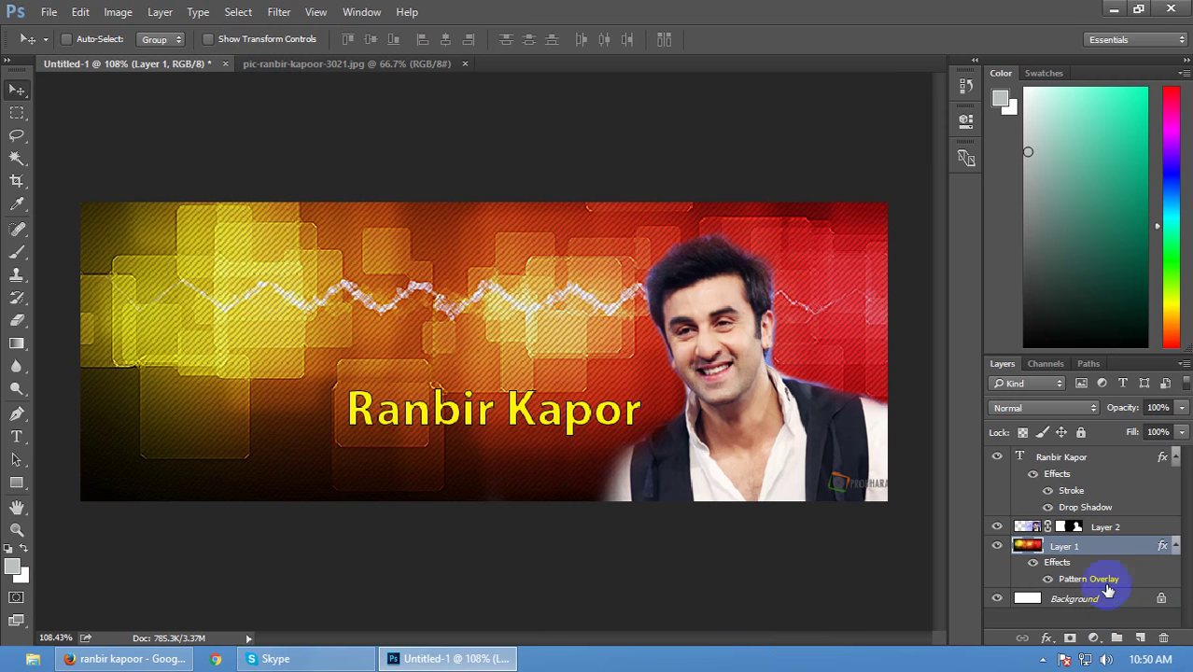
# Step: Open the layer style settings of Layer 1 and move the dialog to uncover more of the banner
pyautogui.press('h')
pyautogui.doubleClick(1109, 551)
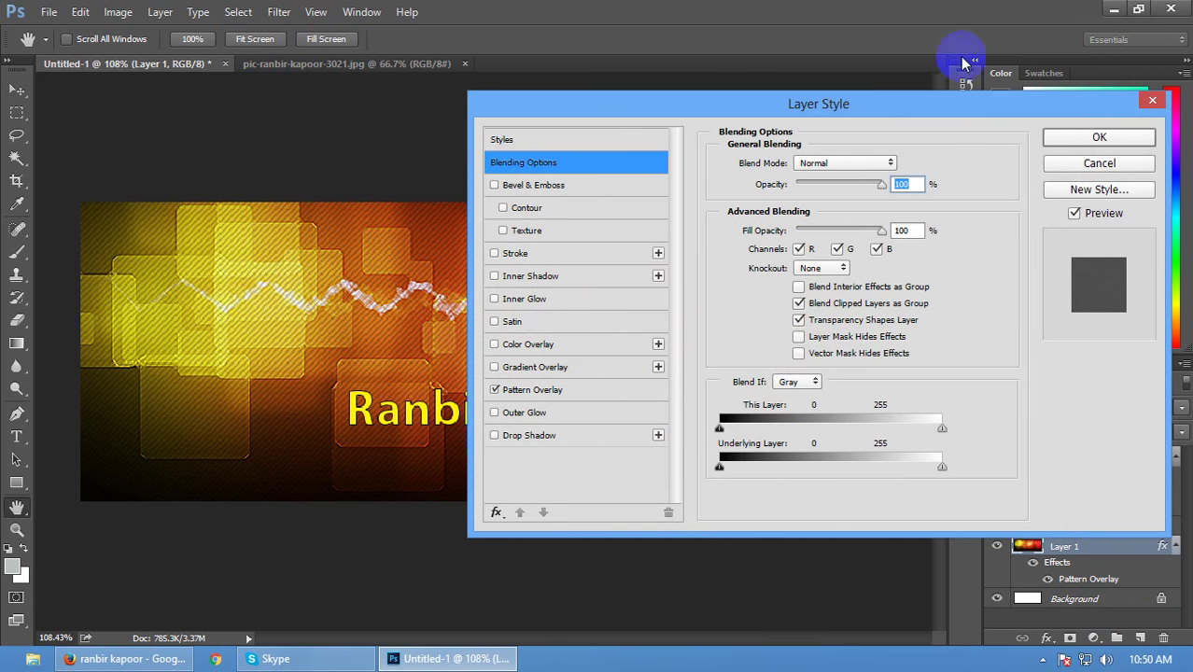
pyautogui.moveTo(929, 102); pyautogui.dragTo(973, 51)
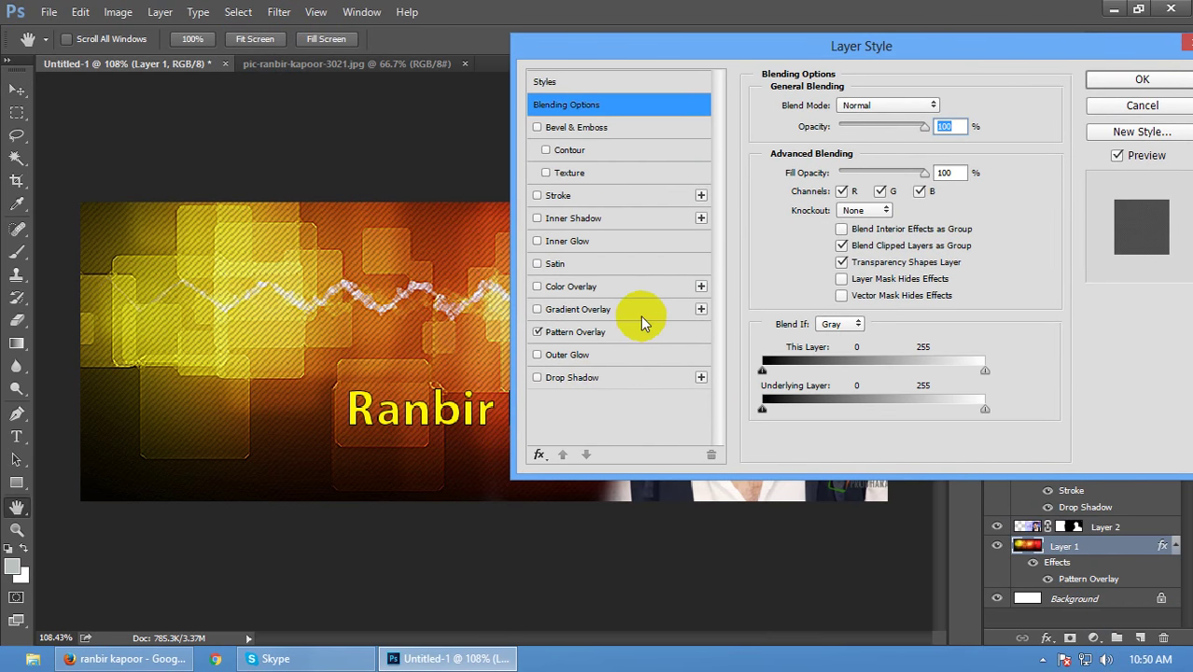
# Step: Try a gray Color Overlay in Normal blend mode on Layer 1
pyautogui.click(639, 287)
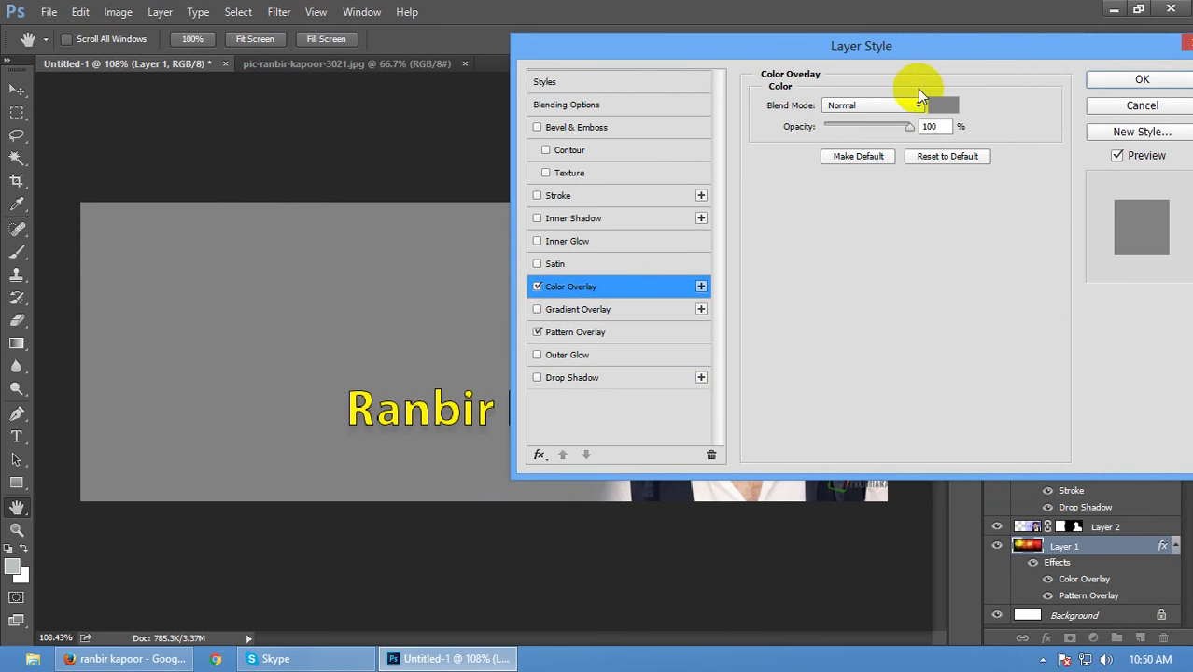
pyautogui.click(901, 106)
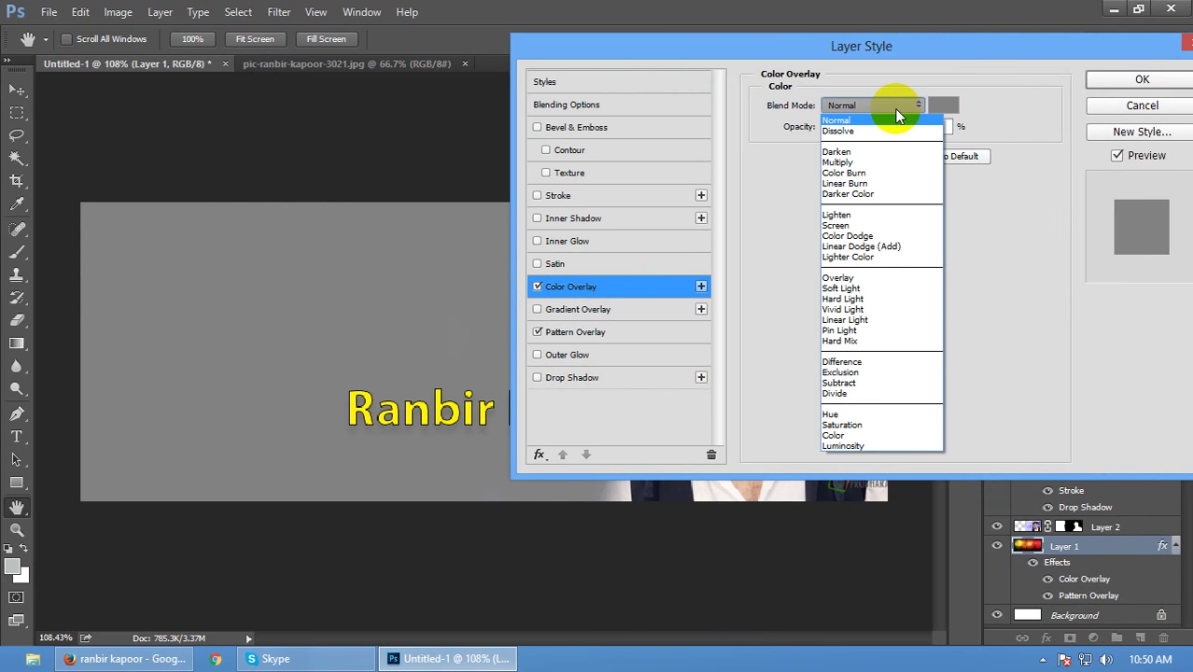
pyautogui.click(898, 119)
pyautogui.click(538, 287)
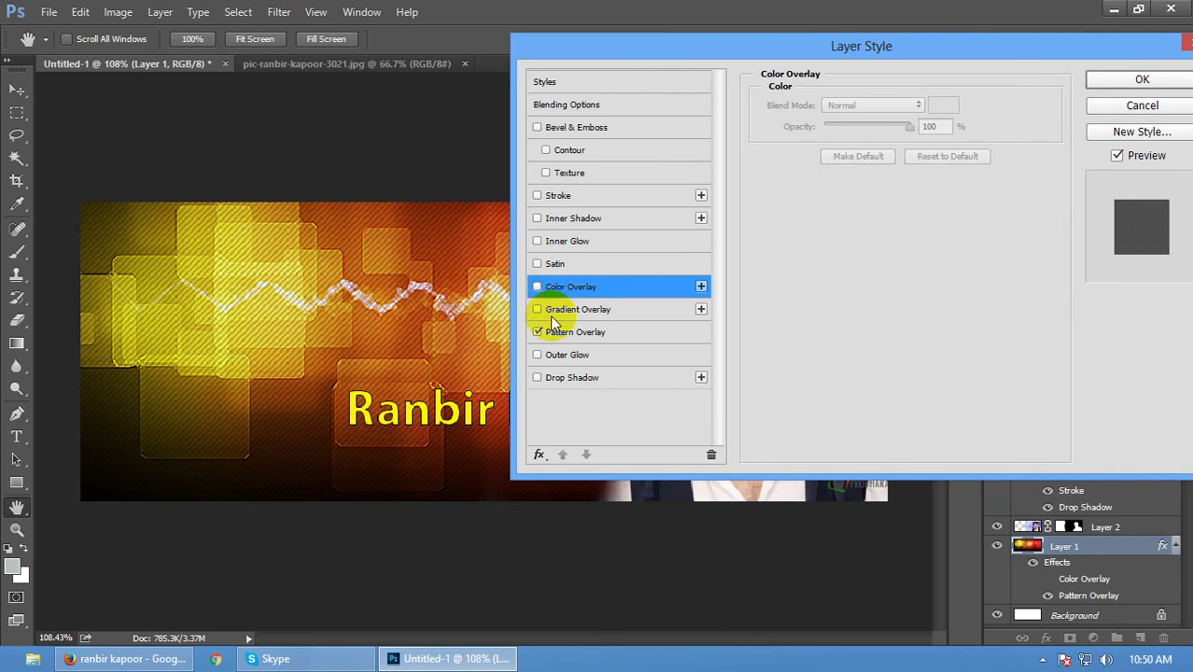
# Step: Add a Gradient Overlay to Layer 1 with the Multiply blend mode and 66% opacity
pyautogui.click(538, 309)
pyautogui.click(869, 99)
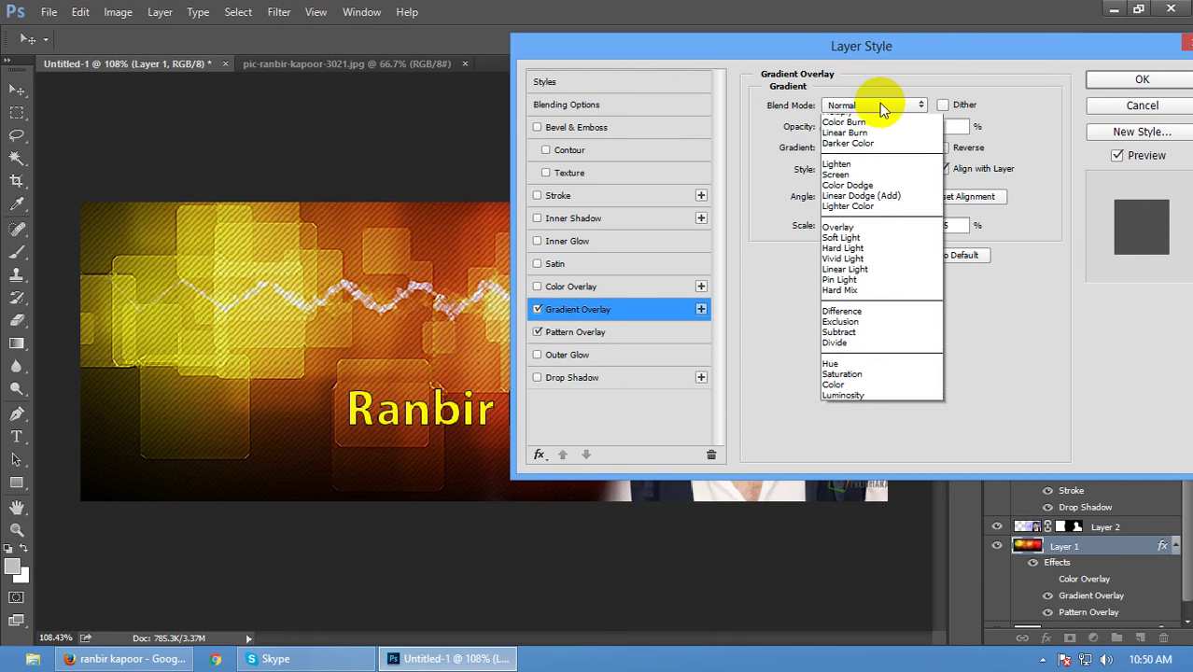
pyautogui.click(896, 154)
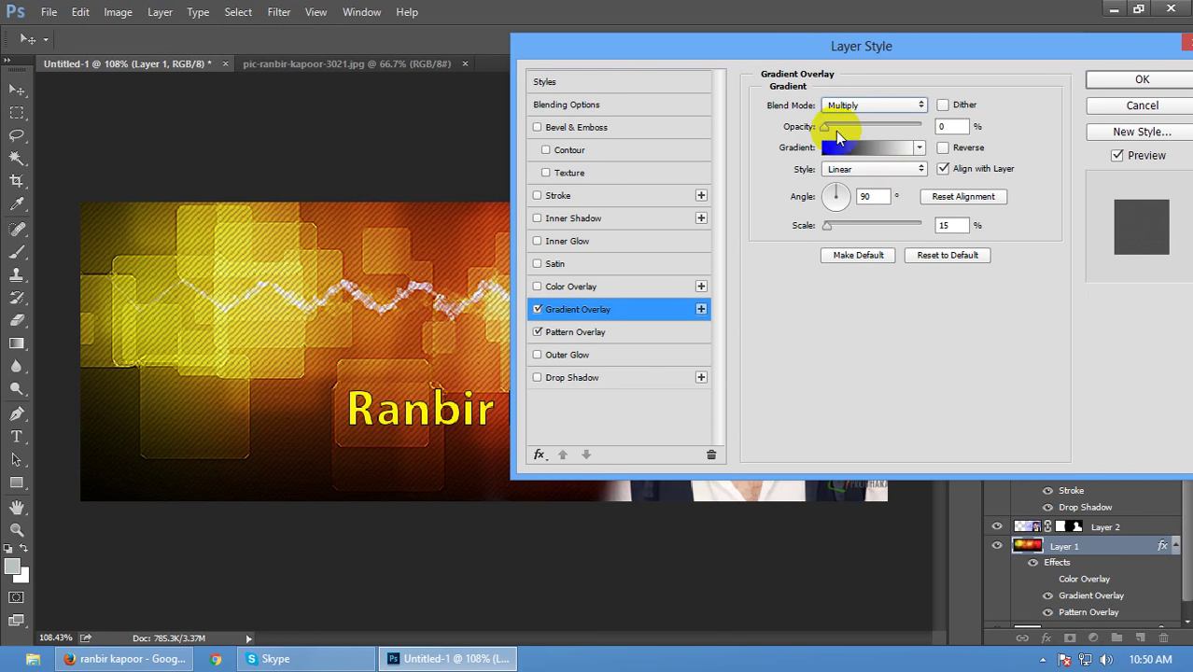
pyautogui.moveTo(825, 127); pyautogui.dragTo(889, 128)
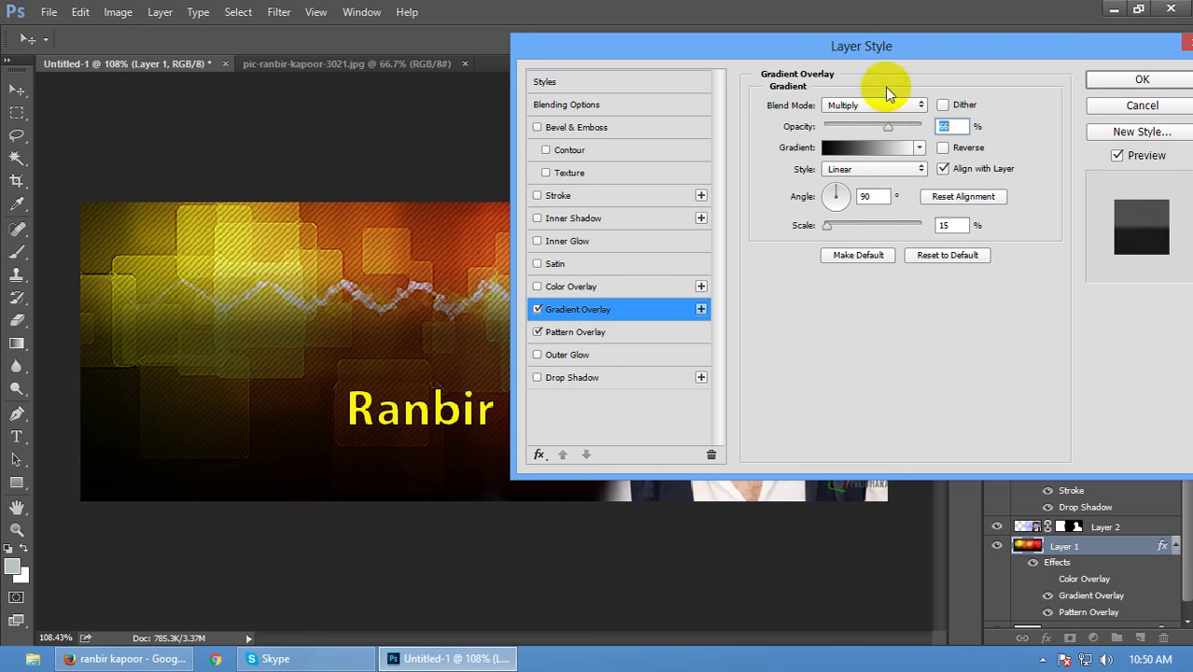
pyautogui.moveTo(894, 32)
pyautogui.mouseDown()
pyautogui.moveTo(1015, 35)
pyautogui.moveTo(875, 23)
pyautogui.mouseUp()
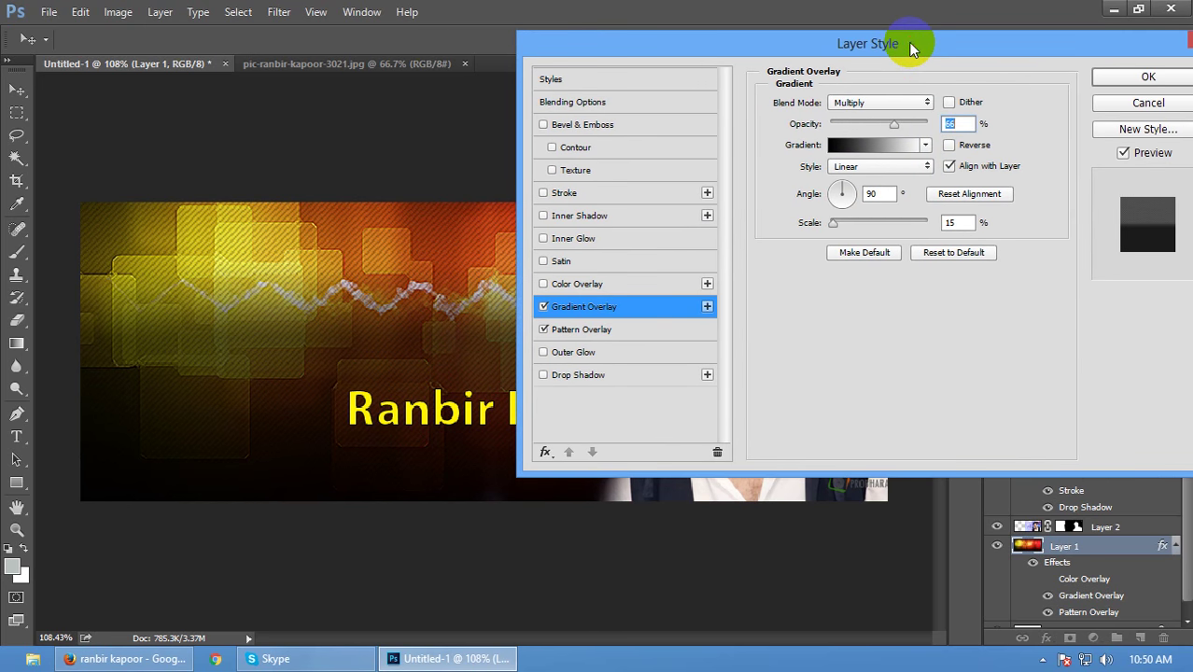
# Step: Make the gradient overlay radial and reversed, with its scale set to 150%
pyautogui.click(898, 168)
pyautogui.click(898, 193)
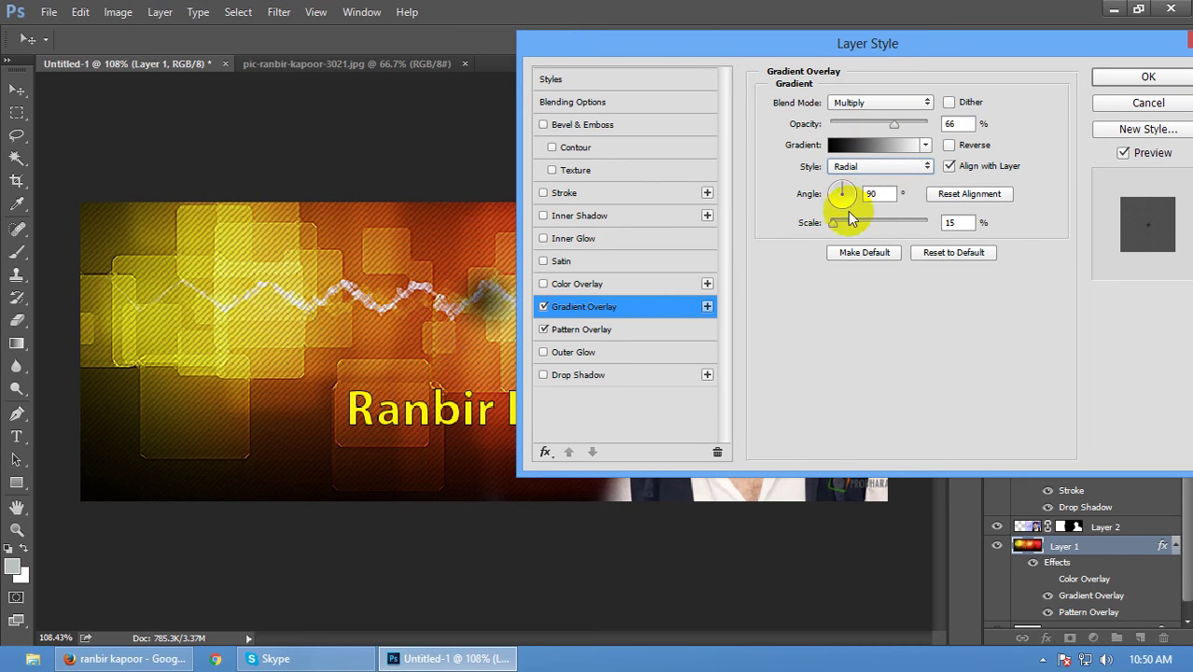
pyautogui.moveTo(832, 223); pyautogui.dragTo(907, 224)
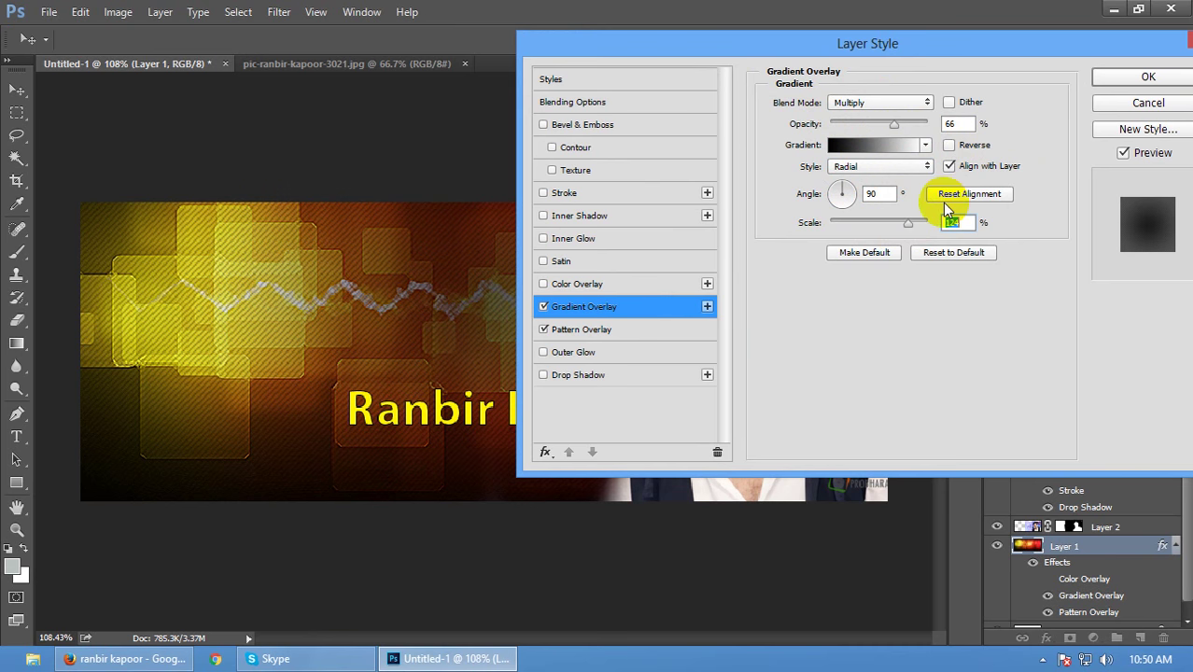
pyautogui.click(950, 145)
pyautogui.moveTo(891, 45); pyautogui.dragTo(1082, 65)
pyautogui.moveTo(1100, 241); pyautogui.dragTo(1152, 241)
pyautogui.moveTo(1033, 68); pyautogui.dragTo(967, 84)
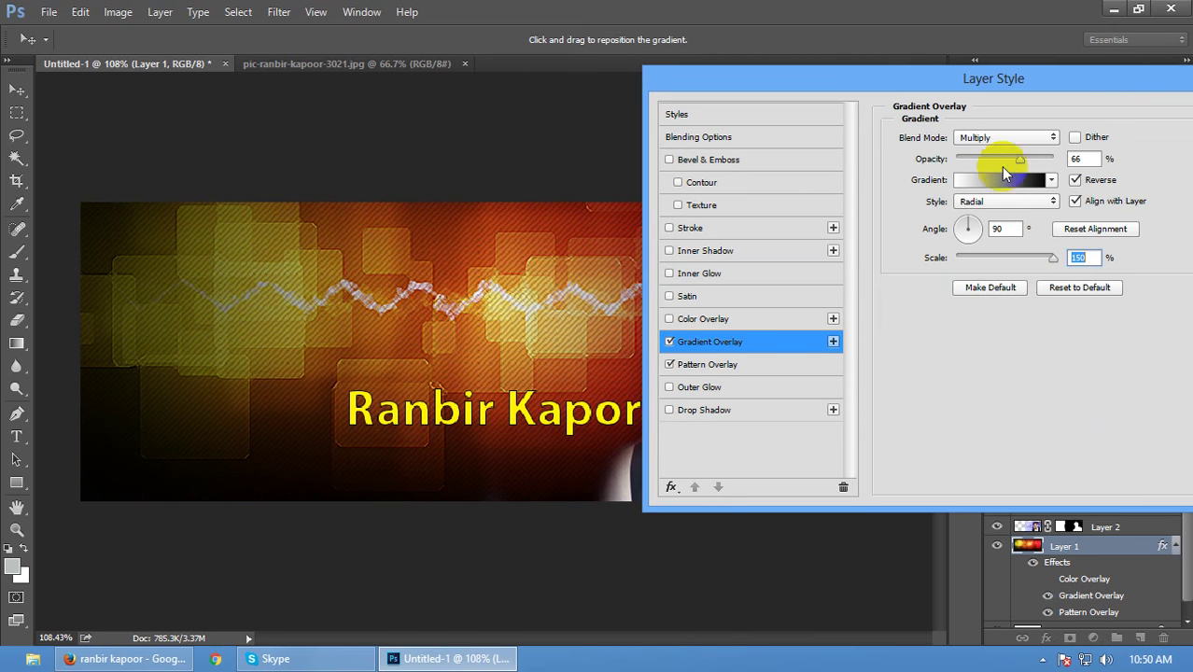
# Step: Set the gradient overlay's opacity to 77% and check the effect on the banner
pyautogui.moveTo(1024, 163)
pyautogui.mouseDown()
pyautogui.moveTo(965, 159)
pyautogui.moveTo(1042, 167)
pyautogui.moveTo(1036, 178)
pyautogui.mouseUp()
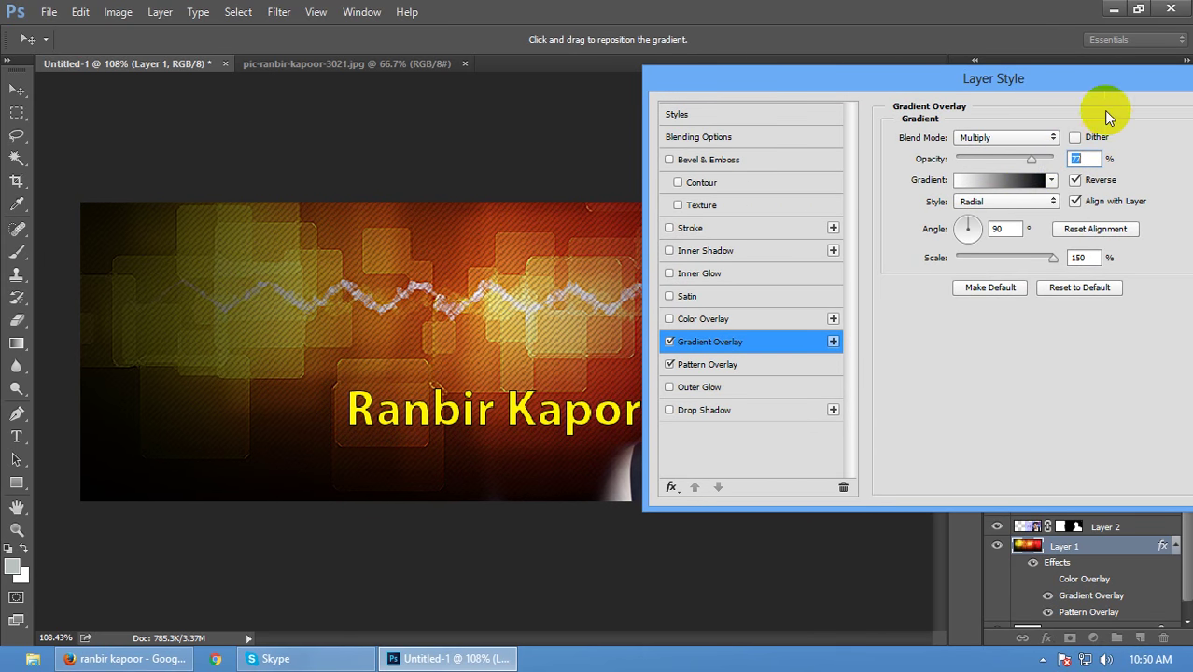
pyautogui.moveTo(1092, 80); pyautogui.dragTo(1113, 80)
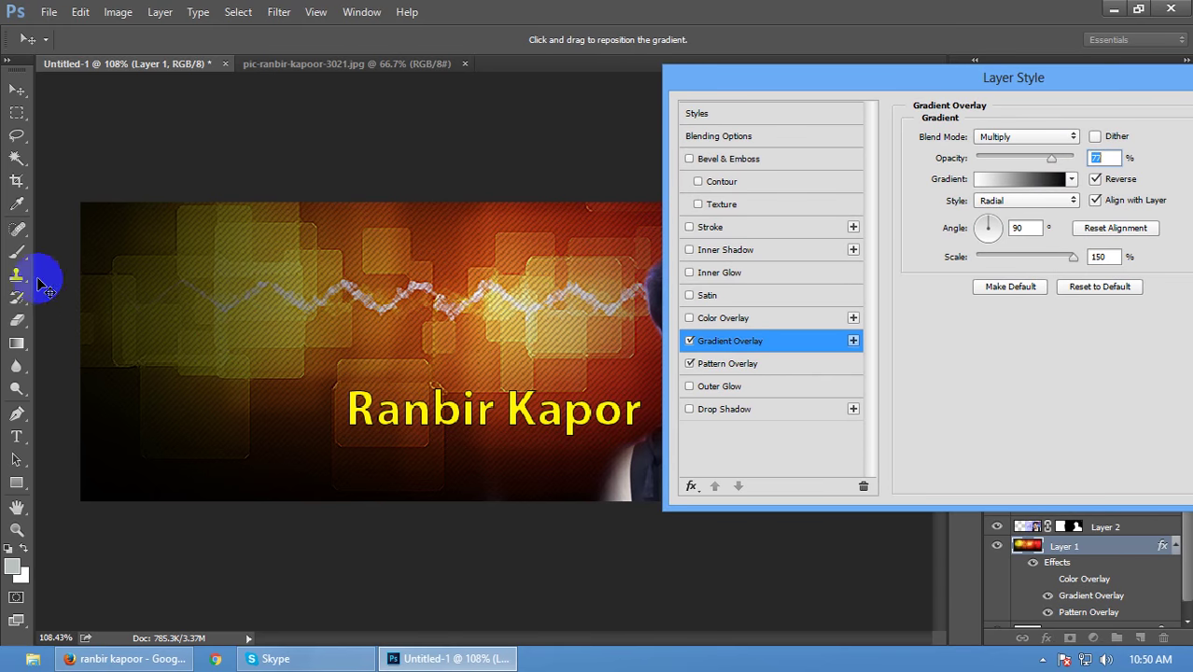
pyautogui.click(1104, 60)
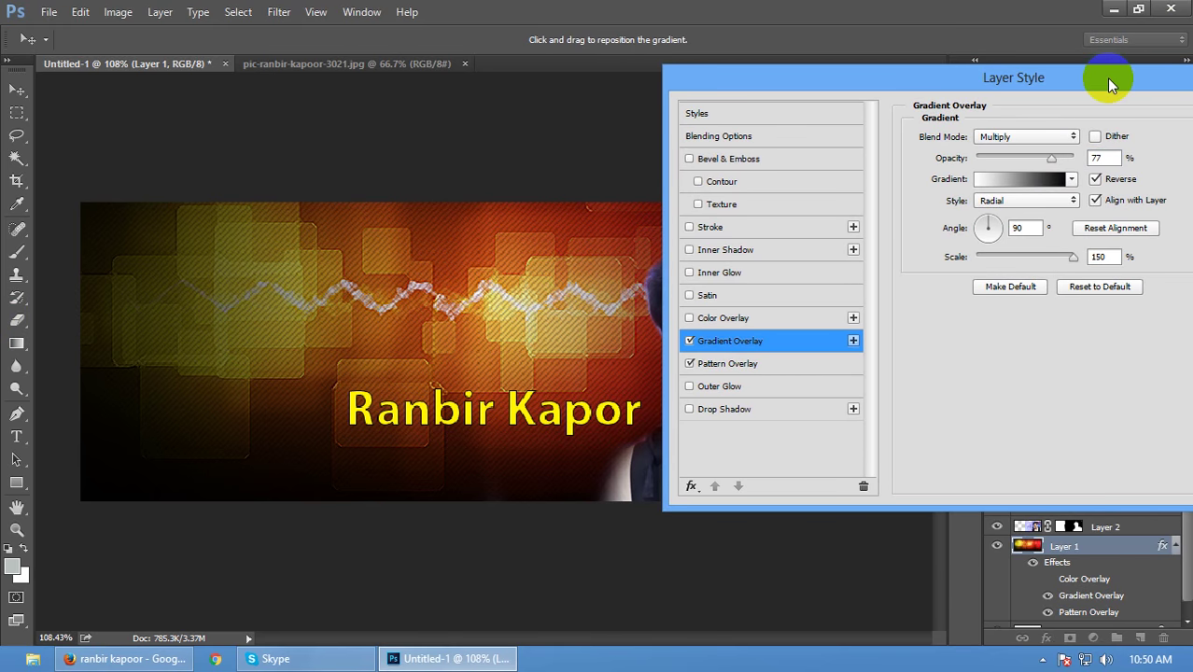
pyautogui.moveTo(1109, 84); pyautogui.dragTo(887, 82)
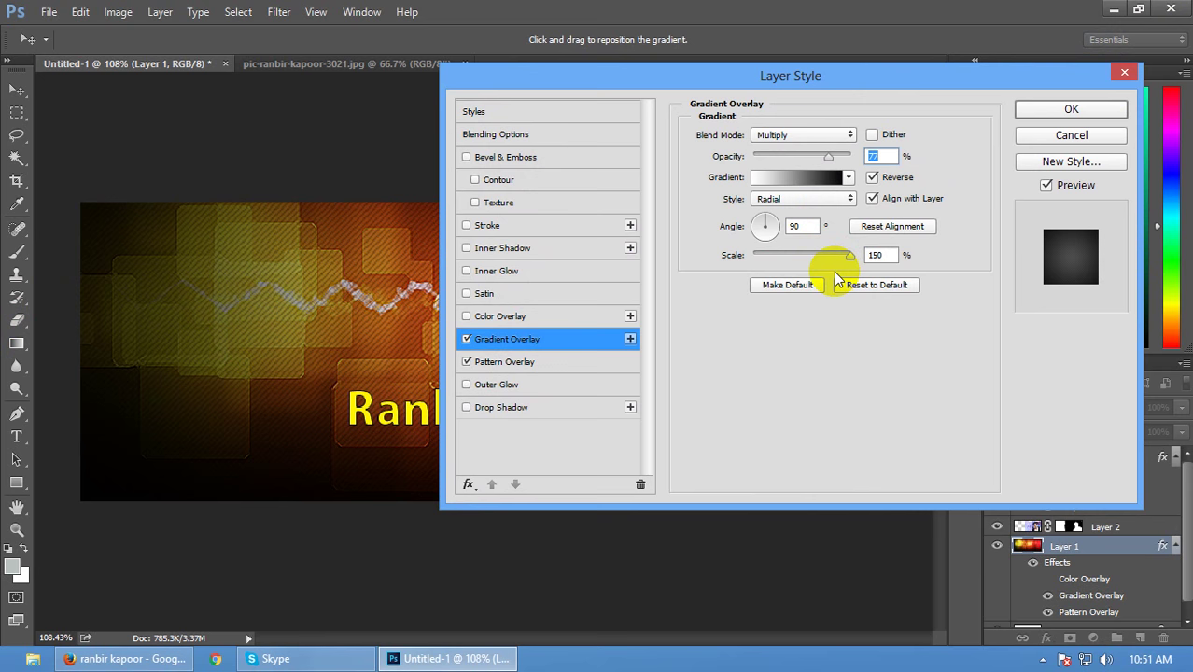
pyautogui.click(1040, 112)
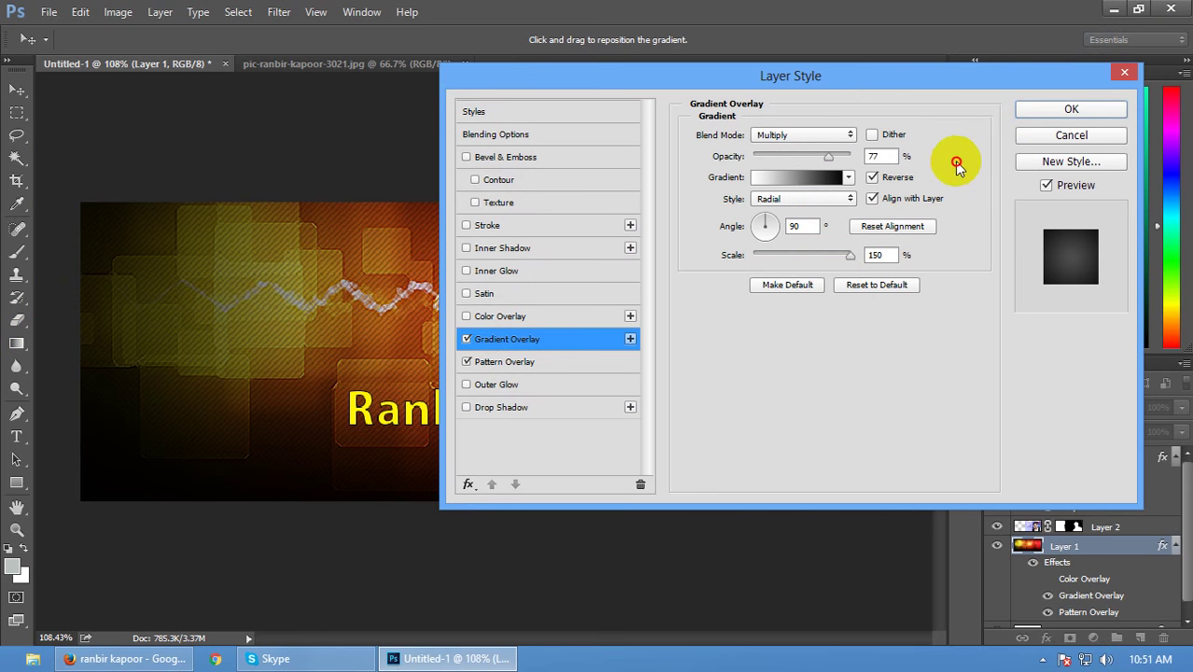
# Step: Edit the overlay gradient of Layer 1, removing its end opacity stop and moving the white color stop to 44%
pyautogui.click(795, 177)
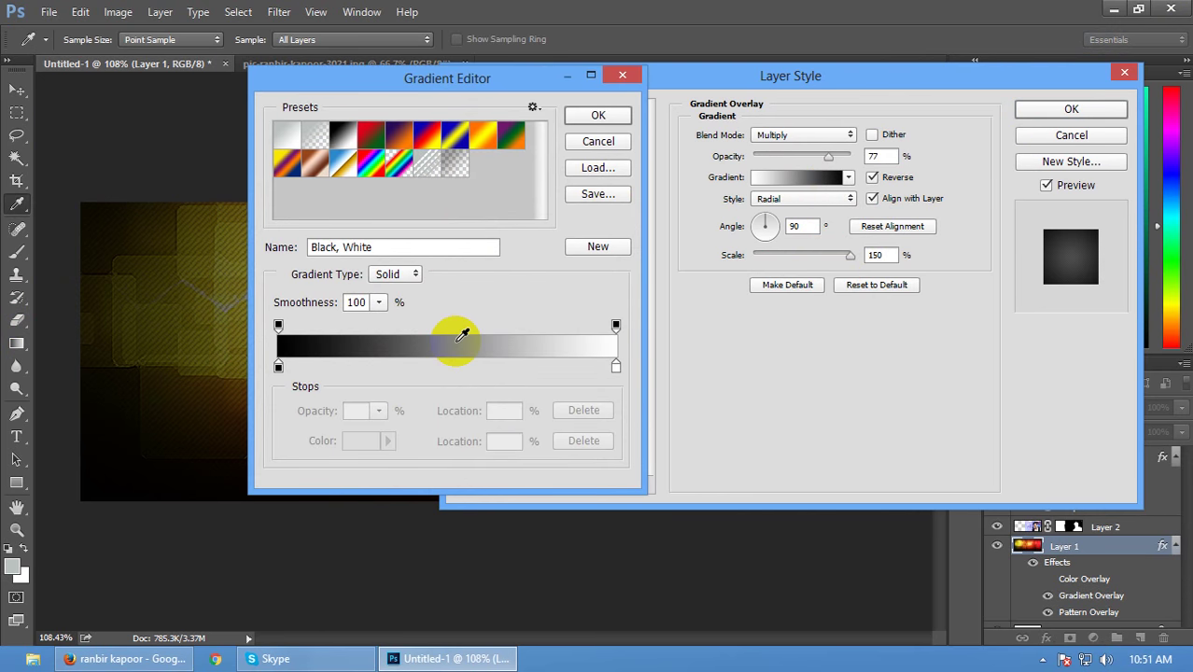
pyautogui.moveTo(615, 325); pyautogui.dragTo(1097, 59)
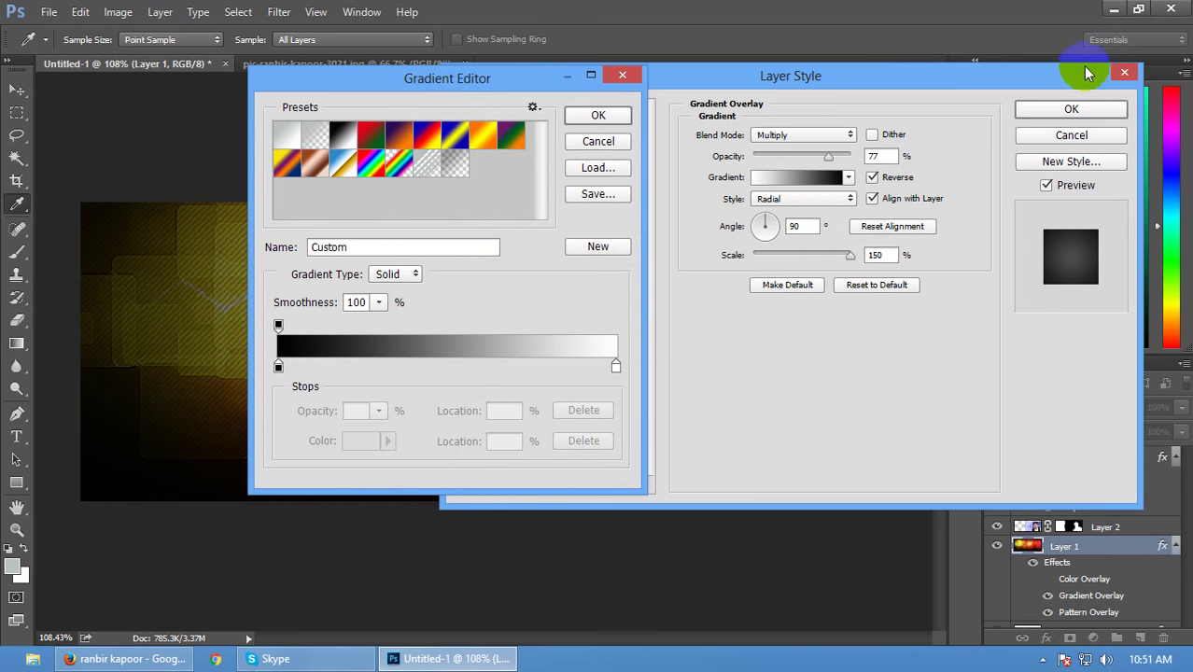
pyautogui.moveTo(615, 366); pyautogui.dragTo(425, 365)
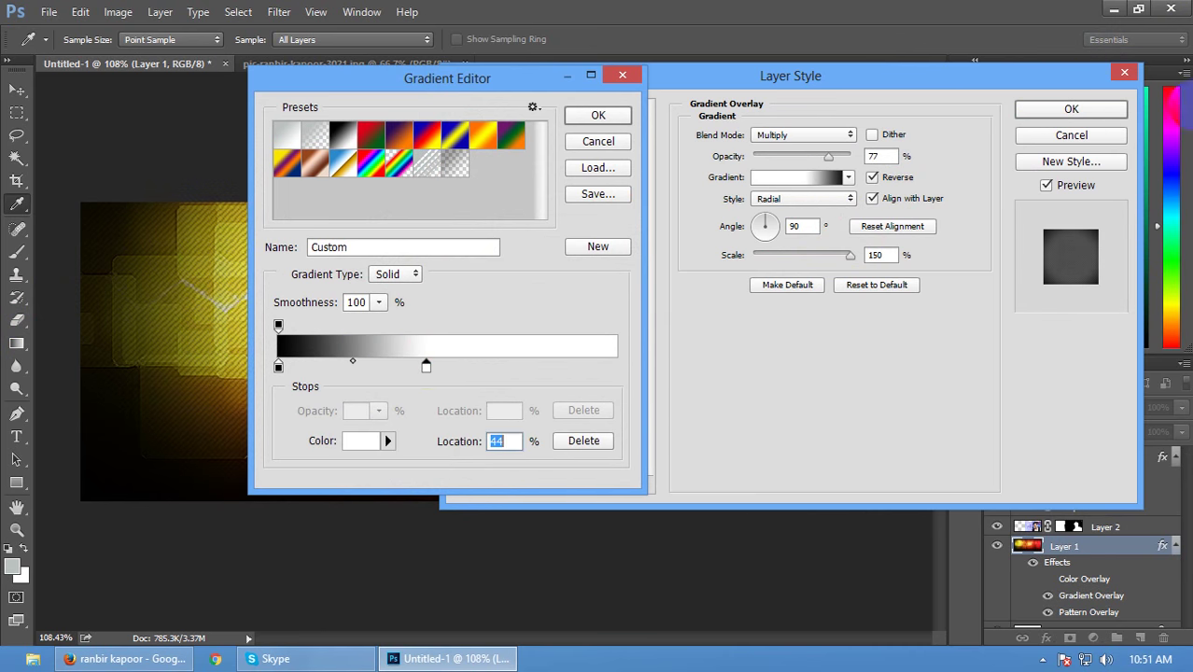
pyautogui.click(1070, 109)
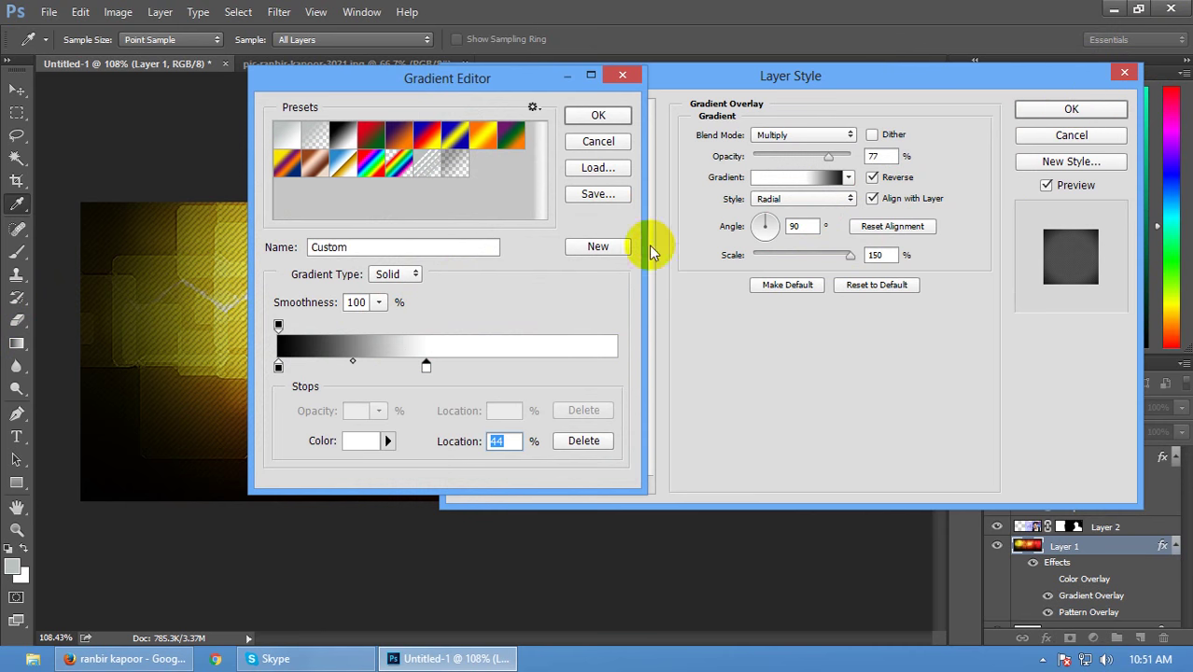
pyautogui.click(597, 115)
pyautogui.click(1071, 111)
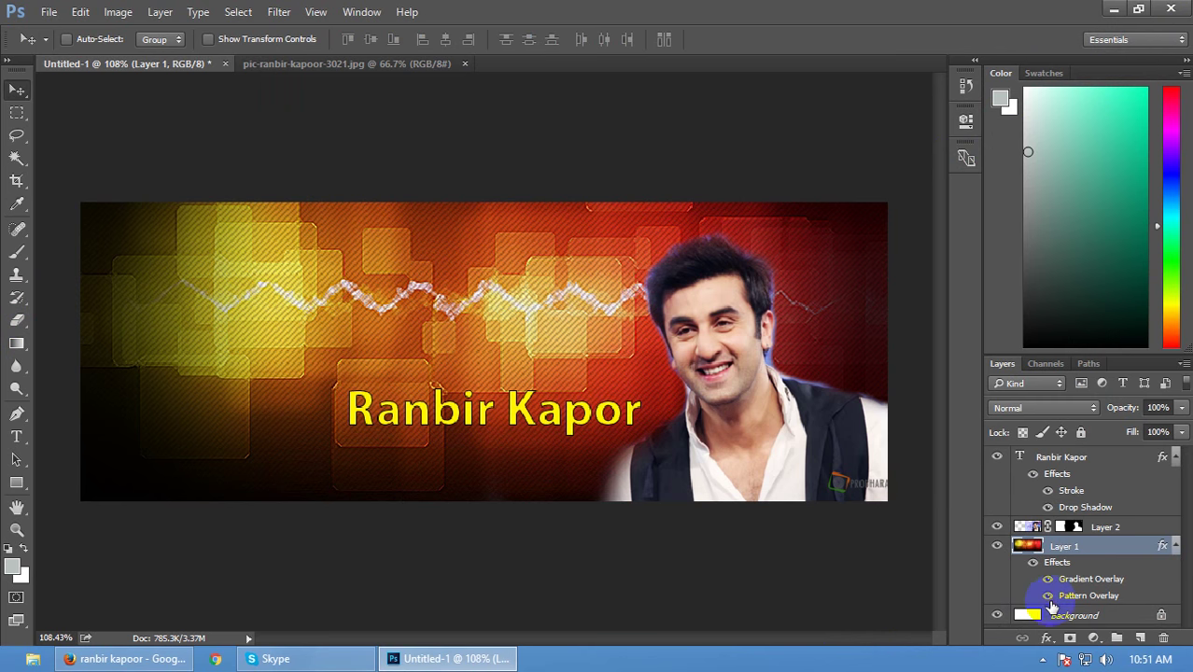
# Step: Compare the banner background with the Gradient Overlay effect of Layer 1 hidden and shown
pyautogui.click(1046, 580)
pyautogui.click(1046, 579)
pyautogui.click(1046, 580)
pyautogui.click(1046, 579)
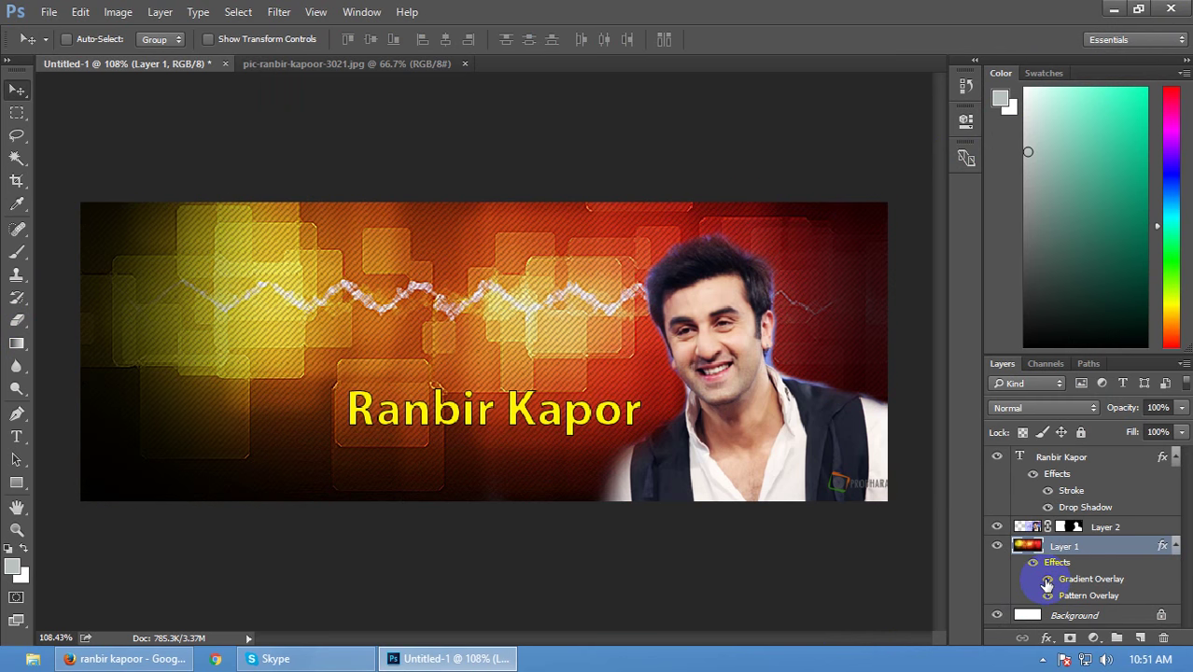
pyautogui.click(1047, 580)
pyautogui.click(1046, 579)
pyautogui.click(1046, 580)
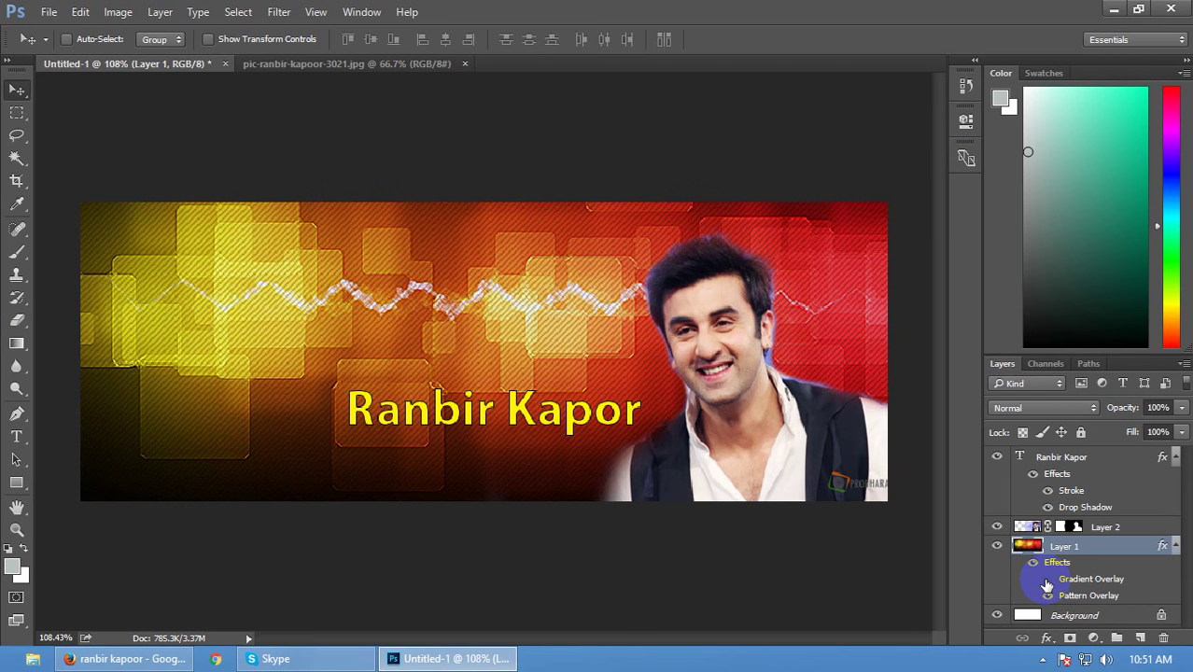
pyautogui.click(1046, 579)
pyautogui.click(1046, 579)
pyautogui.click(199, 342)
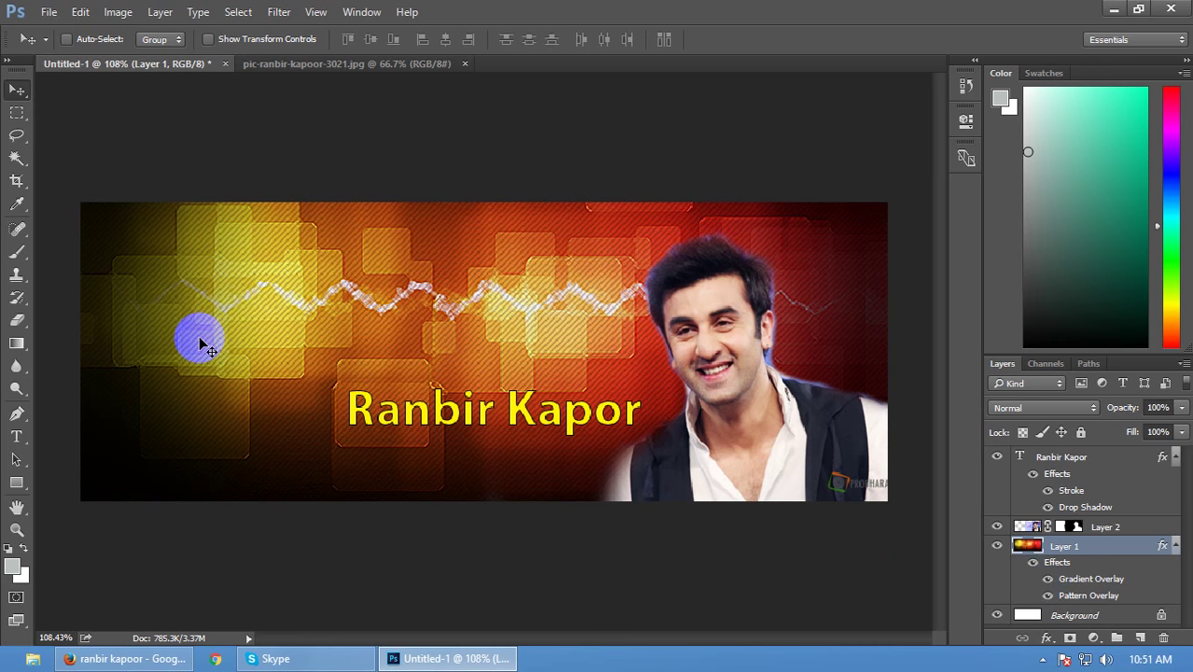
pyautogui.click(381, 411)
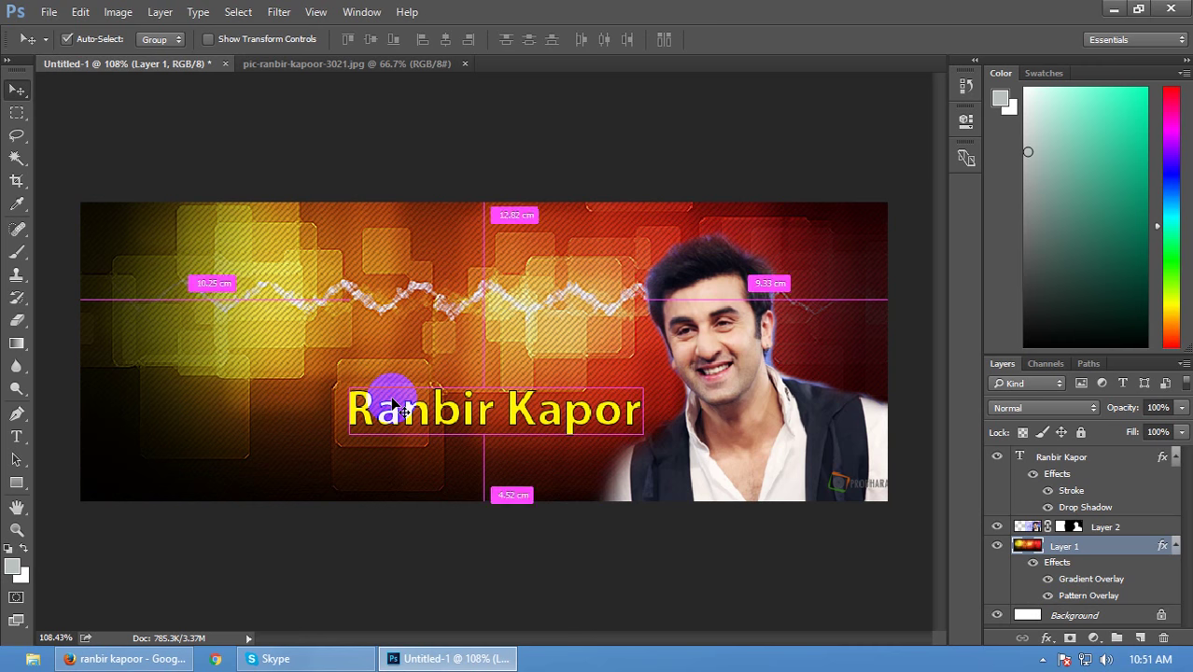
pyautogui.hotkey('ctrl', 'm')
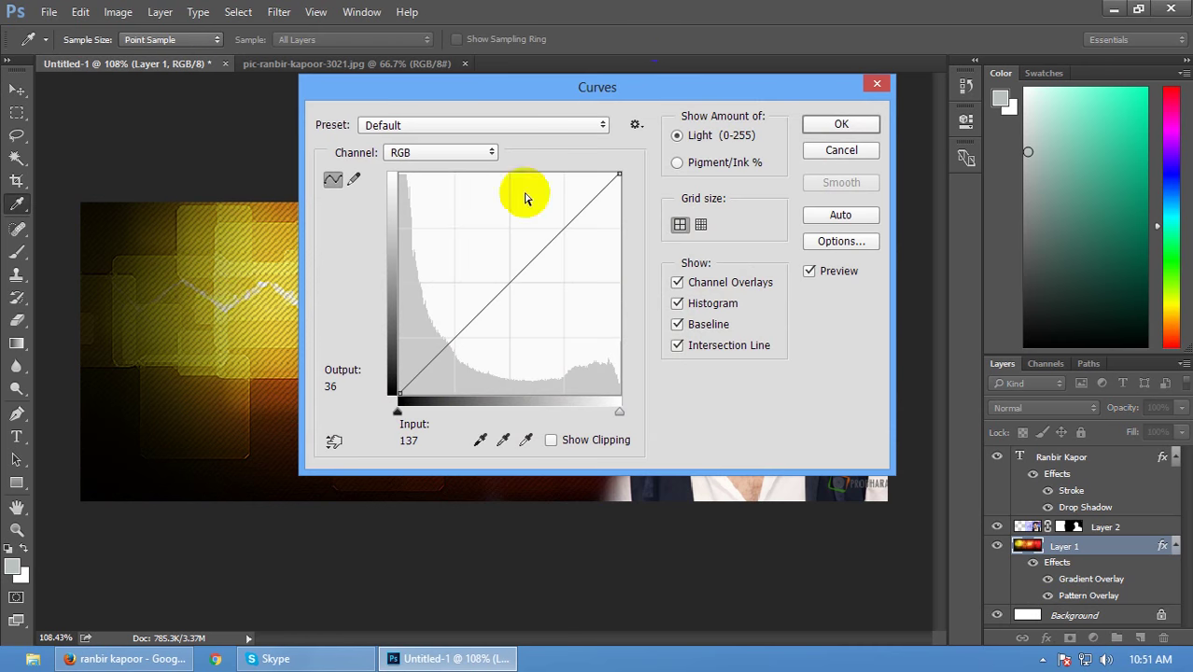
pyautogui.click(840, 151)
# Step: Hide and show Layer 1 to examine its contribution to the banner
pyautogui.click(997, 546)
pyautogui.click(997, 546)
pyautogui.click(997, 548)
pyautogui.click(997, 547)
# Step: Try darkening Layer 1 directly with Curves, using a point at input 139 and output 107
pyautogui.hotkey('ctrl', 'm')
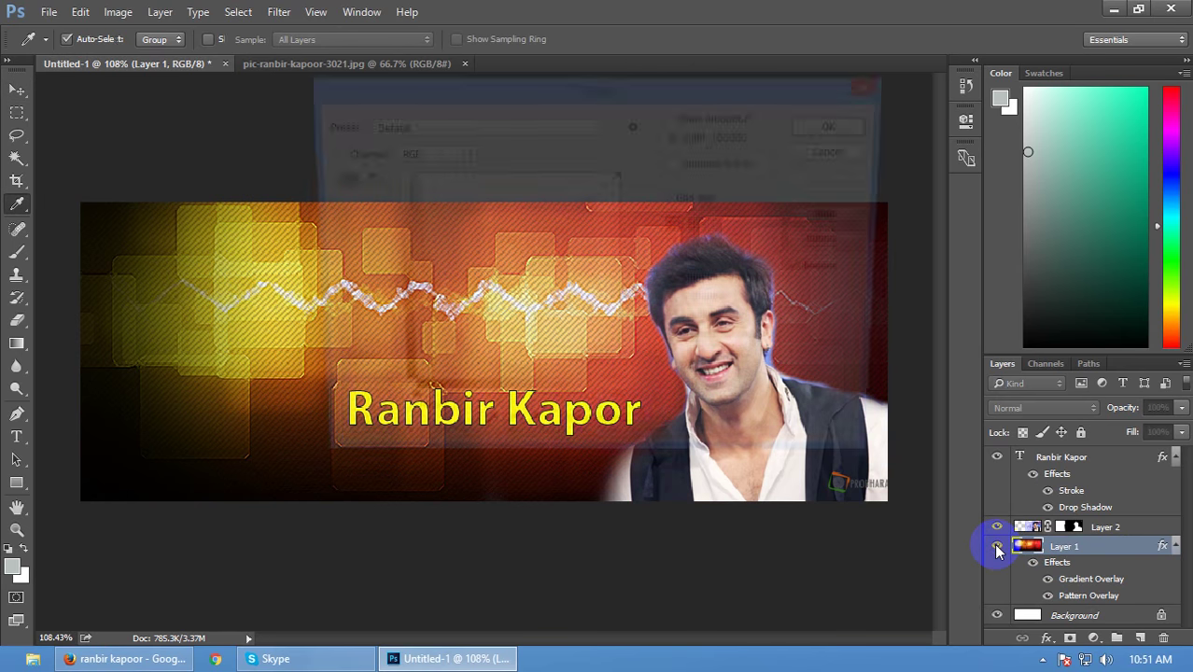
pyautogui.moveTo(549, 85); pyautogui.dragTo(1063, 108)
pyautogui.click(995, 295)
pyautogui.moveTo(994, 295); pyautogui.dragTo(1006, 317)
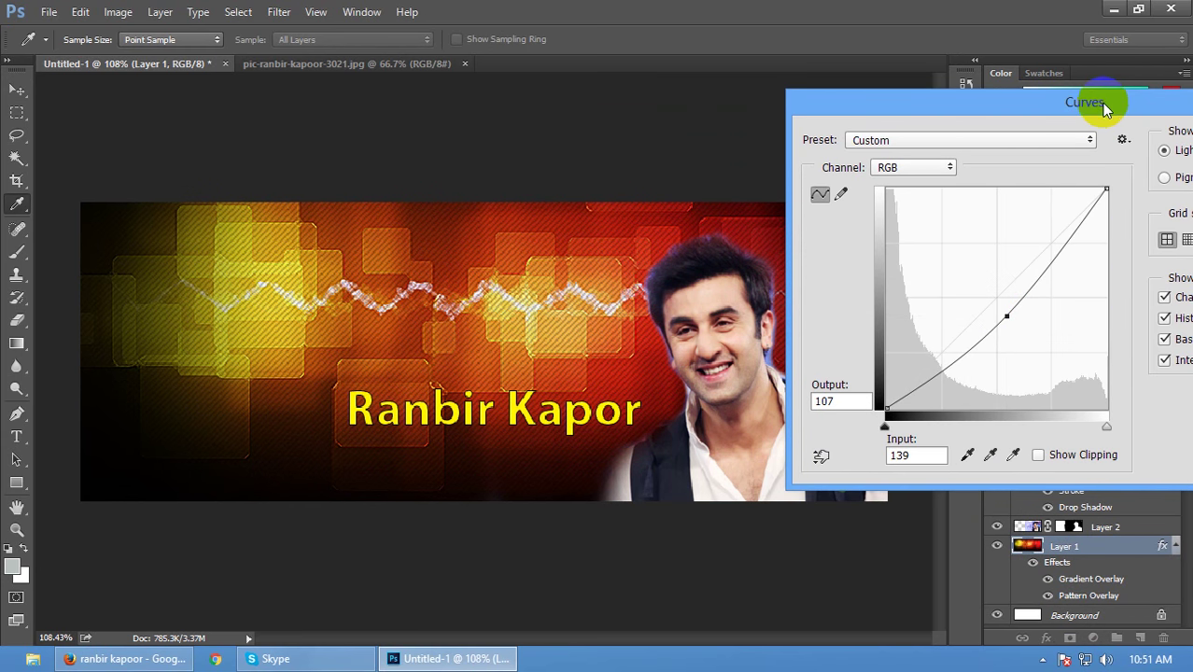
pyautogui.moveTo(1105, 103); pyautogui.dragTo(620, 168)
pyautogui.click(845, 204)
pyautogui.press('v')
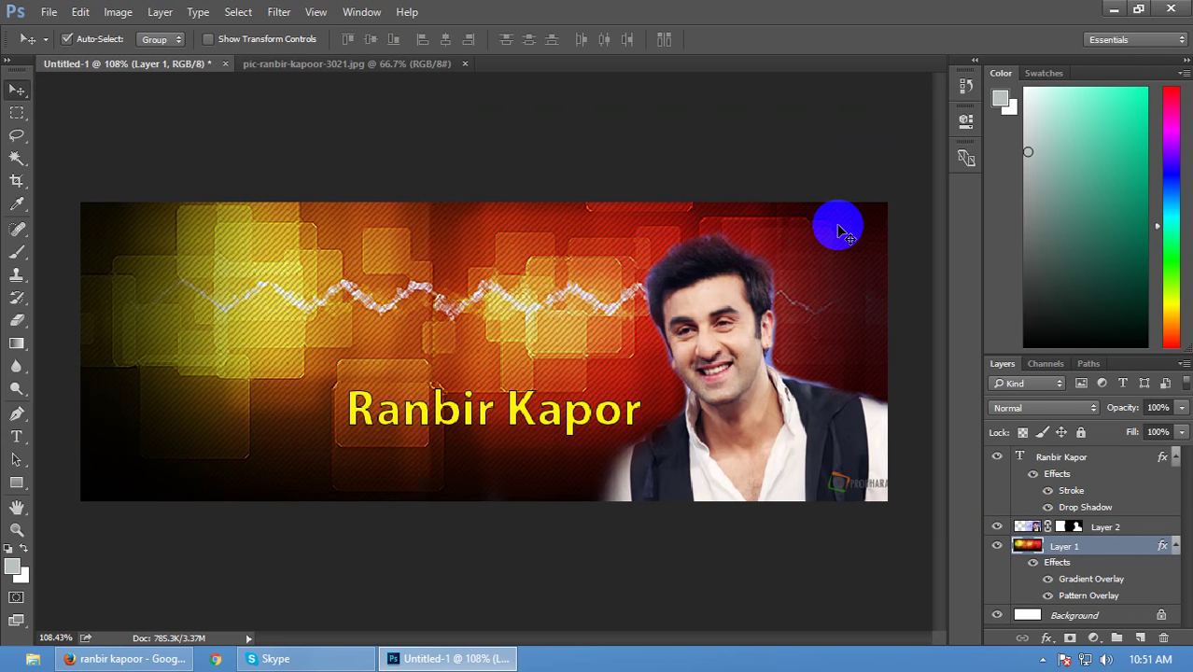
pyautogui.hotkey('ctrl', 'z')
pyautogui.hotkey('ctrl', 'z')
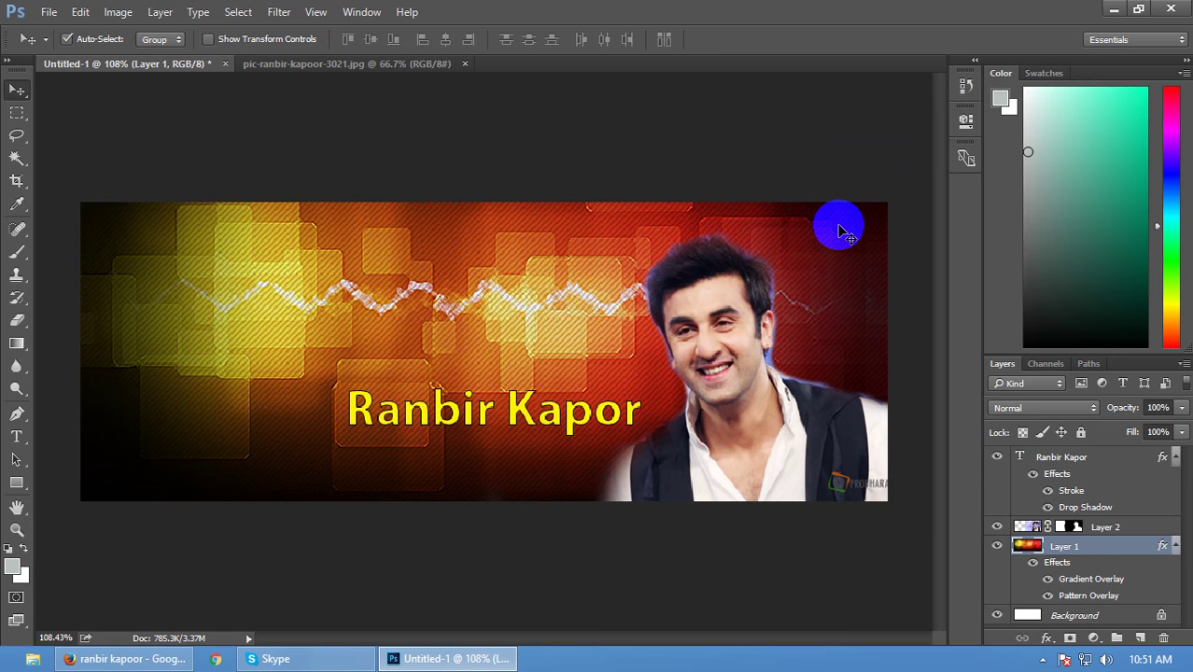
# Step: Apply Brightness/Contrast to Layer 1 with brightness 14 and contrast 36
pyautogui.click(117, 11)
pyautogui.moveTo(154, 53)
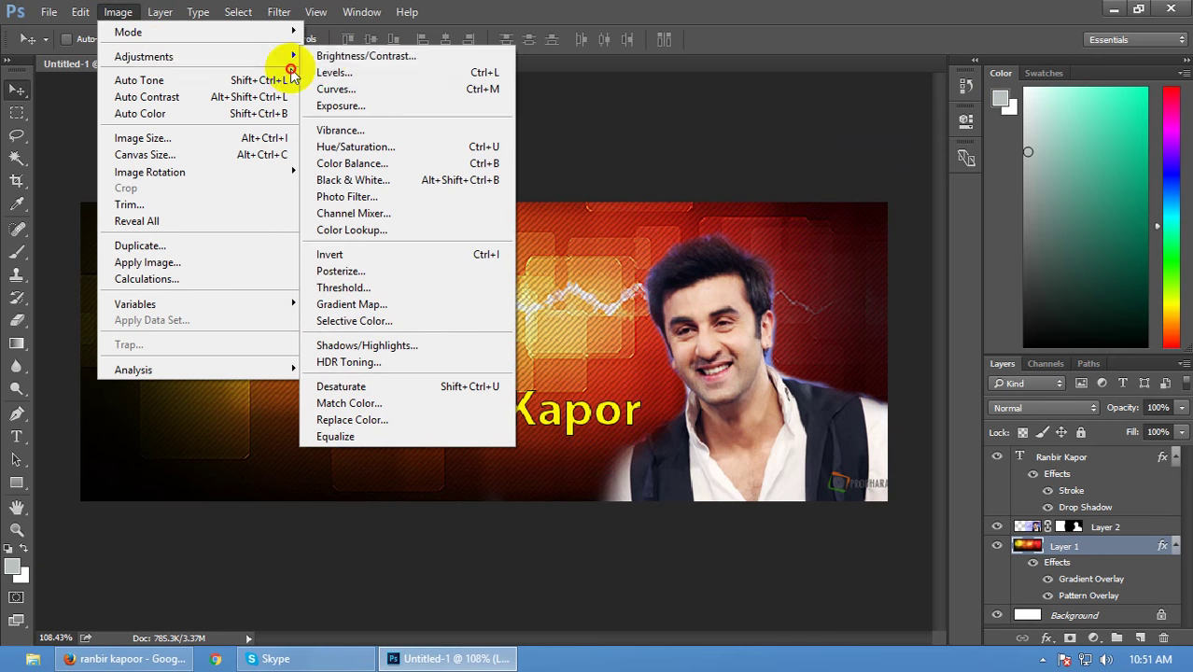
pyautogui.click(320, 58)
pyautogui.moveTo(633, 165); pyautogui.dragTo(1022, 119)
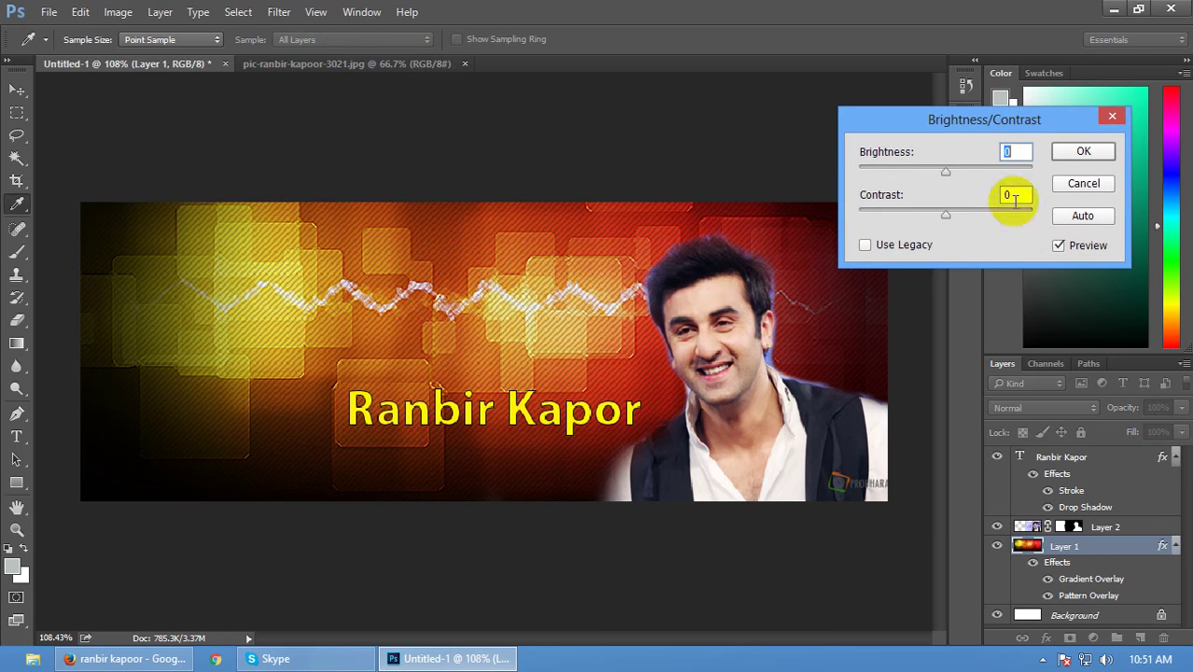
pyautogui.moveTo(947, 219); pyautogui.dragTo(978, 213)
pyautogui.moveTo(951, 175)
pyautogui.mouseDown()
pyautogui.moveTo(977, 179)
pyautogui.moveTo(950, 177)
pyautogui.mouseUp()
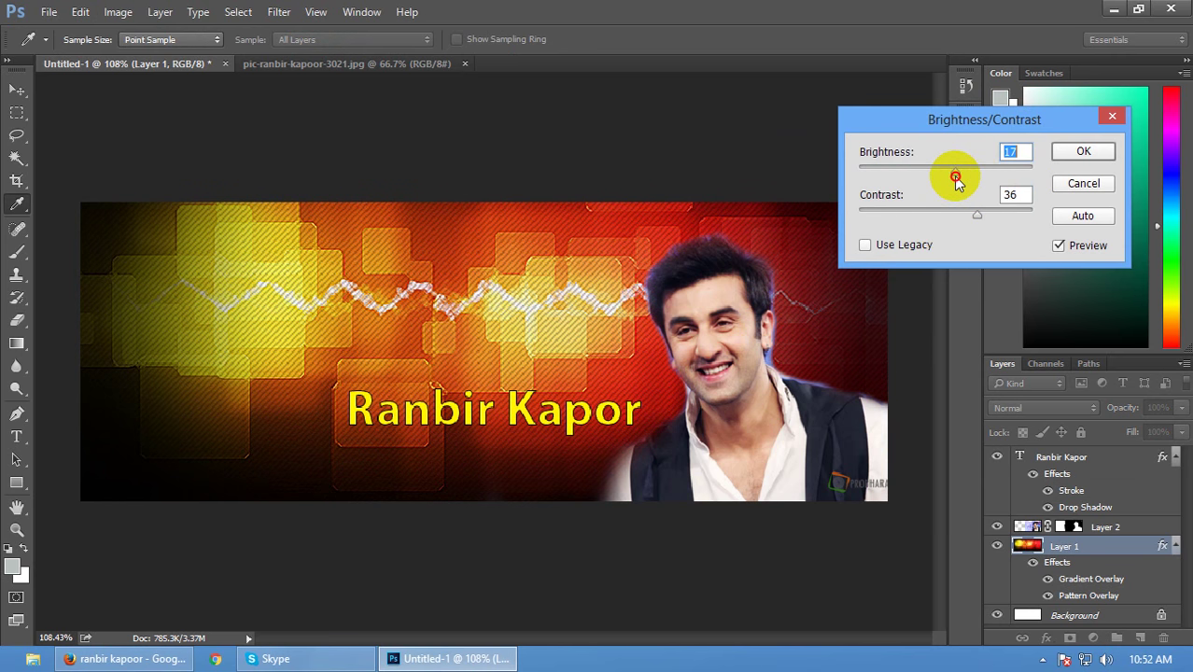
pyautogui.doubleClick(1012, 151)
pyautogui.write('14')
pyautogui.press('Return')
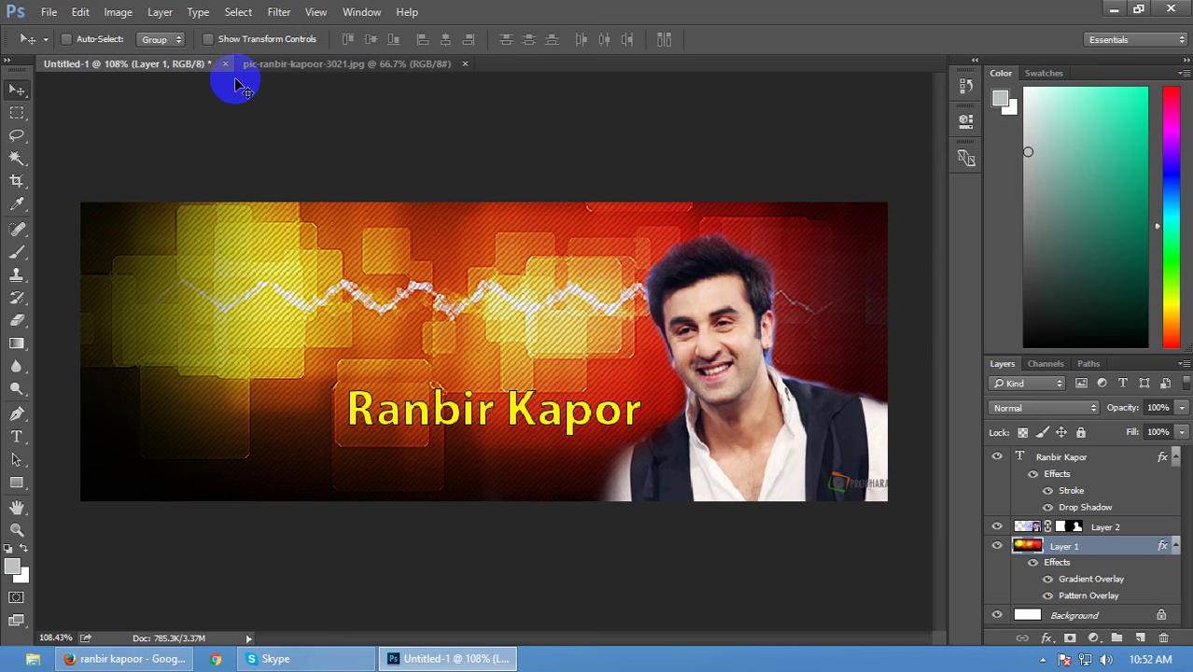
pyautogui.hotkey('ctrl', 'm')
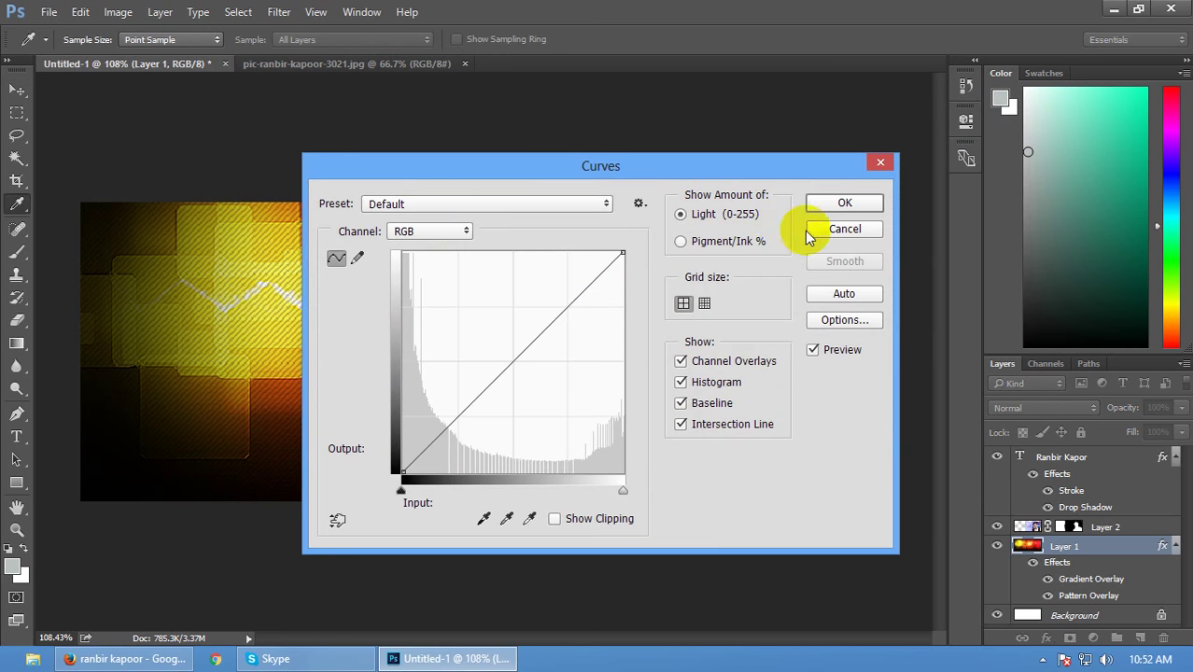
pyautogui.press('Escape')
pyautogui.click(117, 12)
pyautogui.moveTo(156, 56)
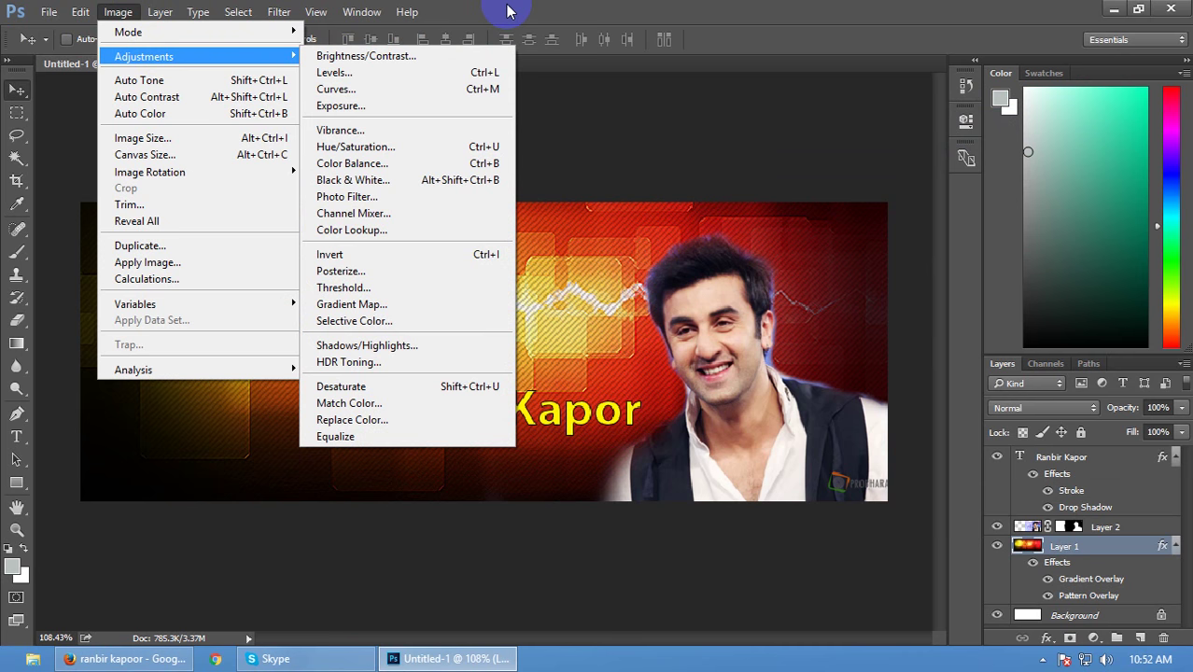
pyautogui.click(444, 91)
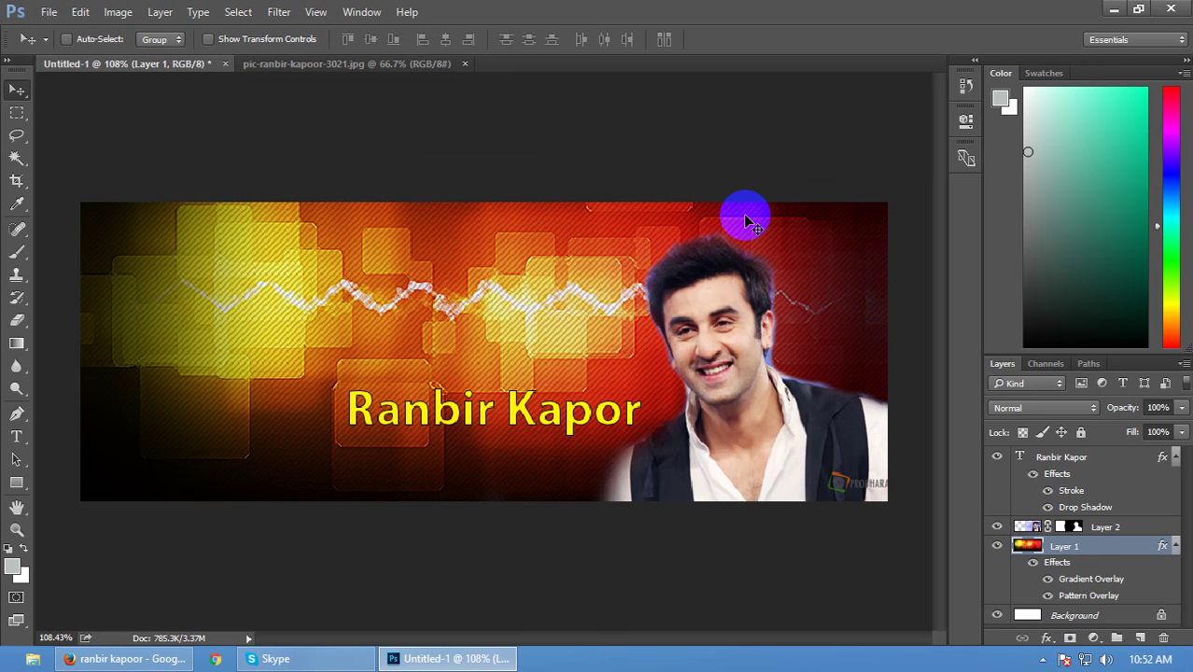
# Step: Try a strong Curves darkening on Layer 1 with a point at input 206 and output 72
pyautogui.keyDown('ctrl'); pyautogui.click(751, 482); pyautogui.keyUp('ctrl')
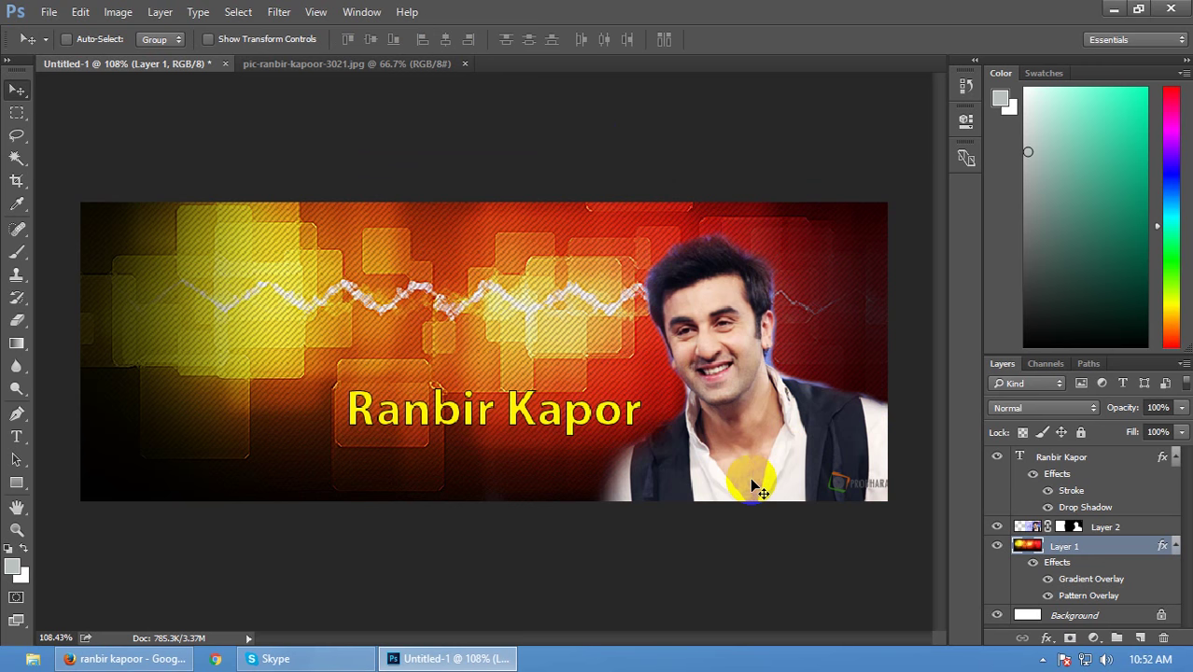
pyautogui.hotkey('ctrl', 'm')
pyautogui.moveTo(497, 362); pyautogui.dragTo(581, 410)
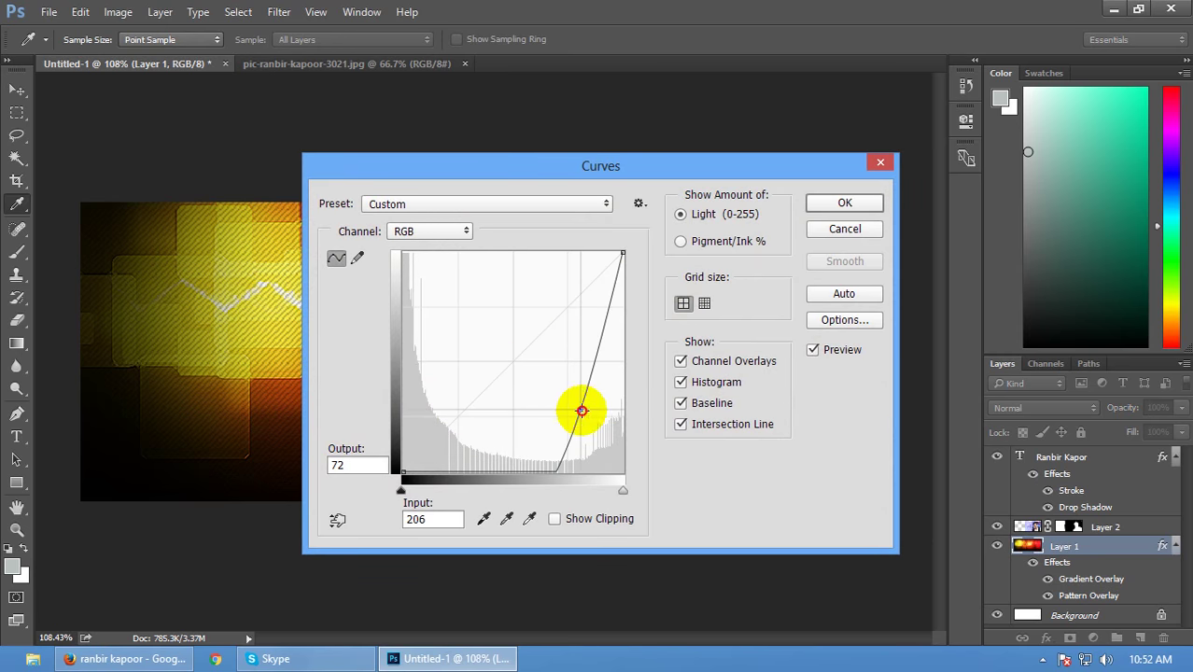
pyautogui.click(846, 203)
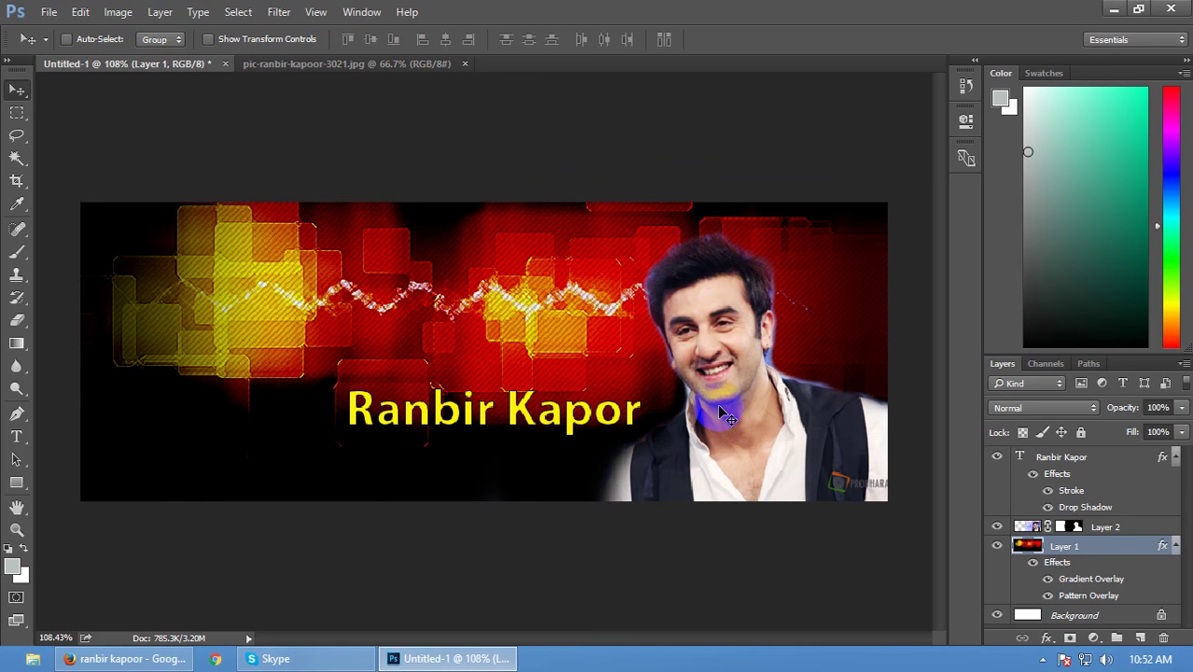
pyautogui.press('Left')
pyautogui.press('Left')
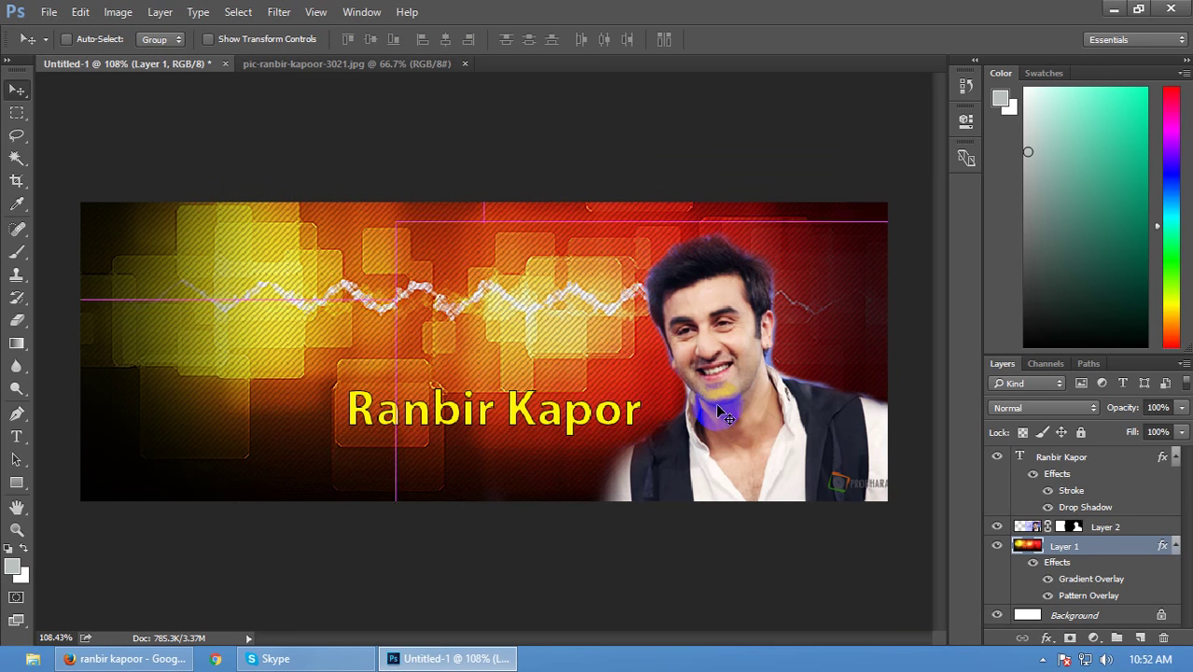
pyautogui.click(155, 12)
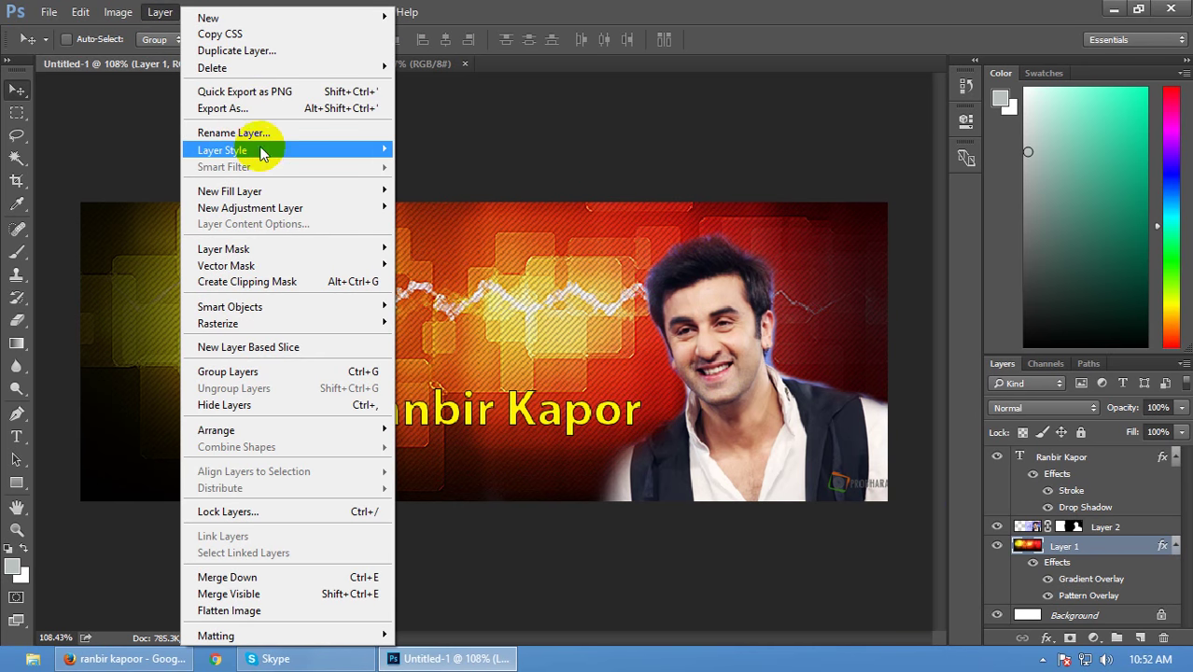
pyautogui.moveTo(259, 154)
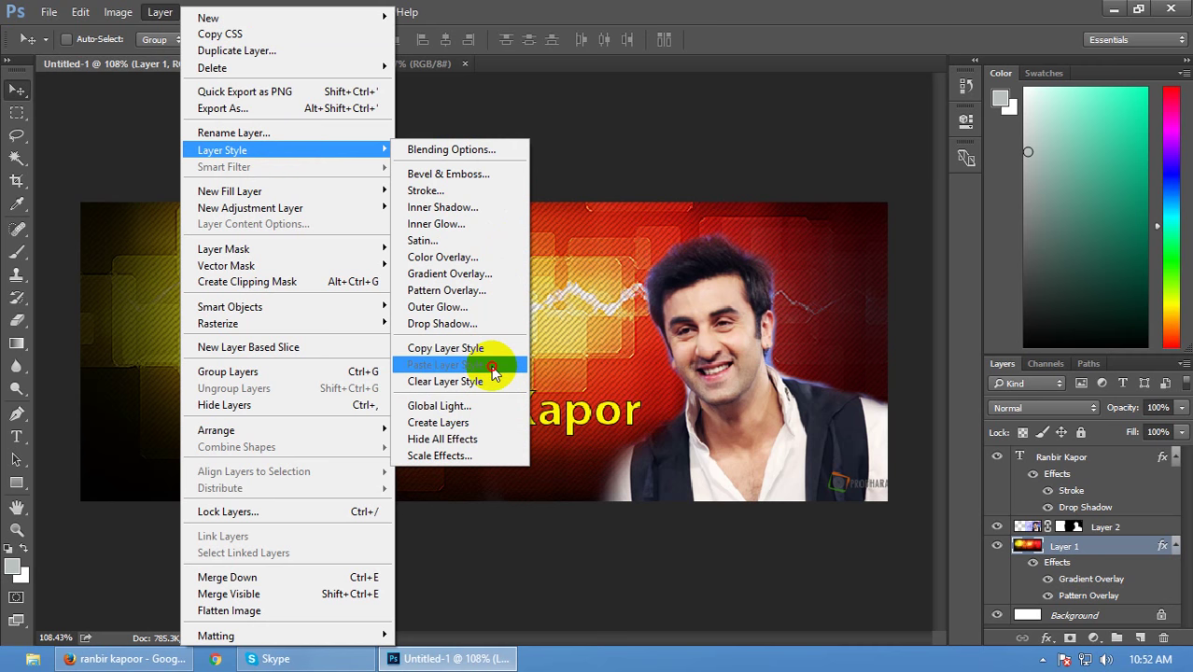
pyautogui.click(506, 513)
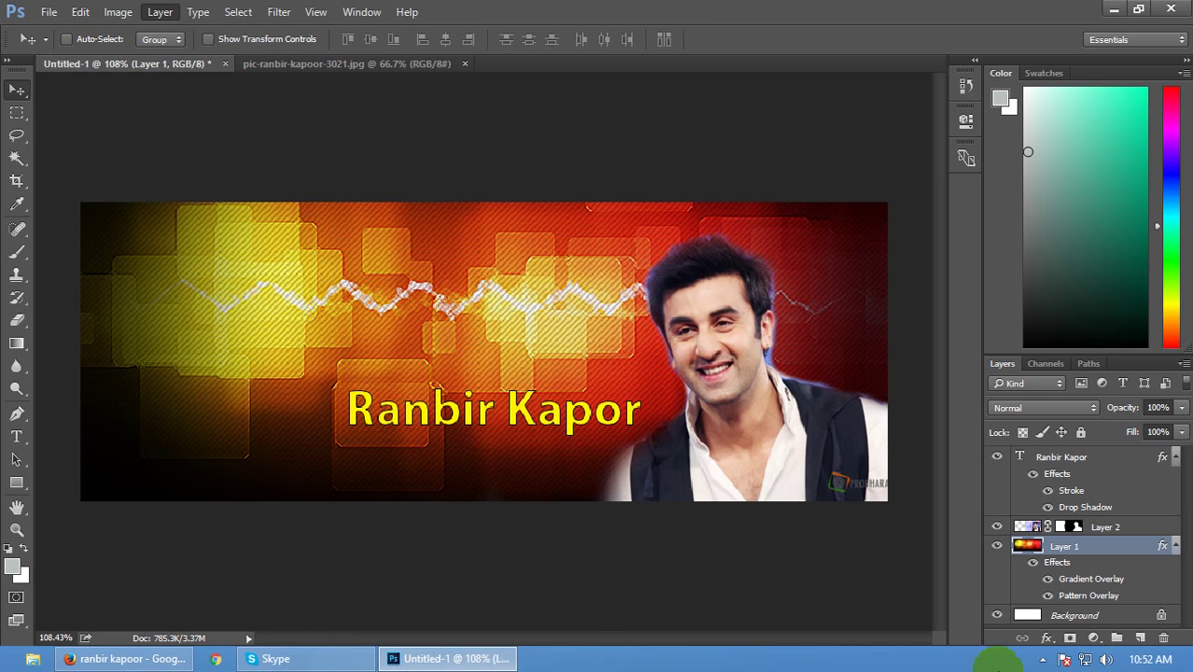
# Step: Add a Curves adjustment layer above Layer 1 and pull the RGB curve's middle down to darken the background
pyautogui.click(1095, 637)
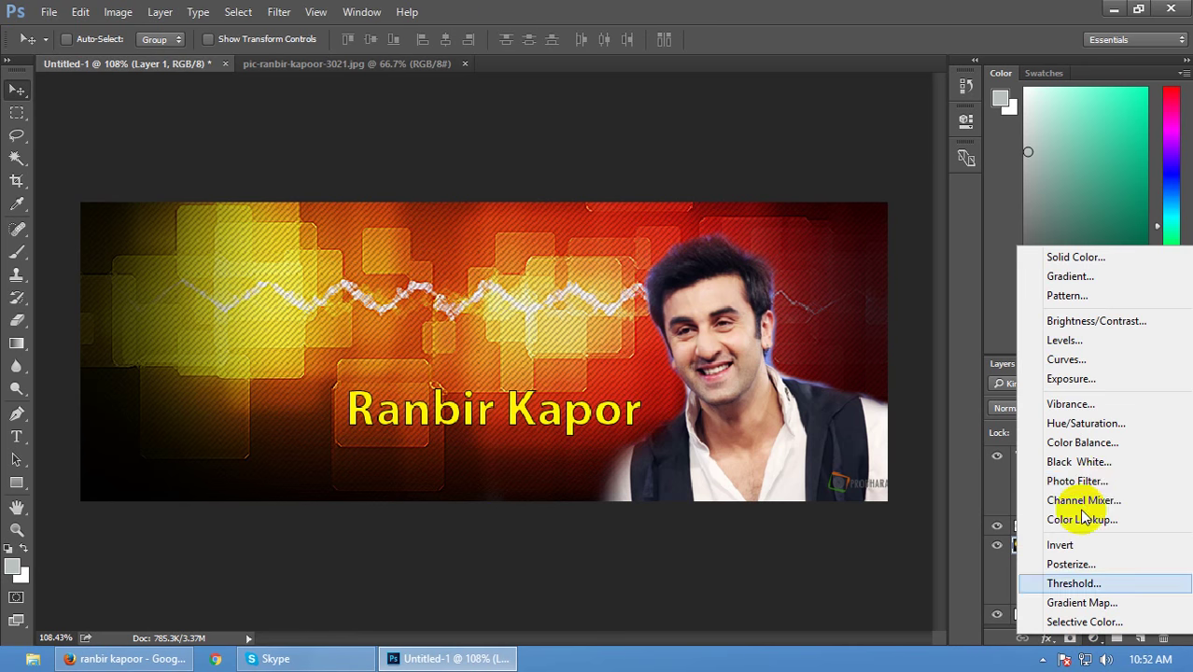
pyautogui.click(1109, 359)
pyautogui.moveTo(842, 277); pyautogui.dragTo(859, 299)
pyautogui.click(914, 110)
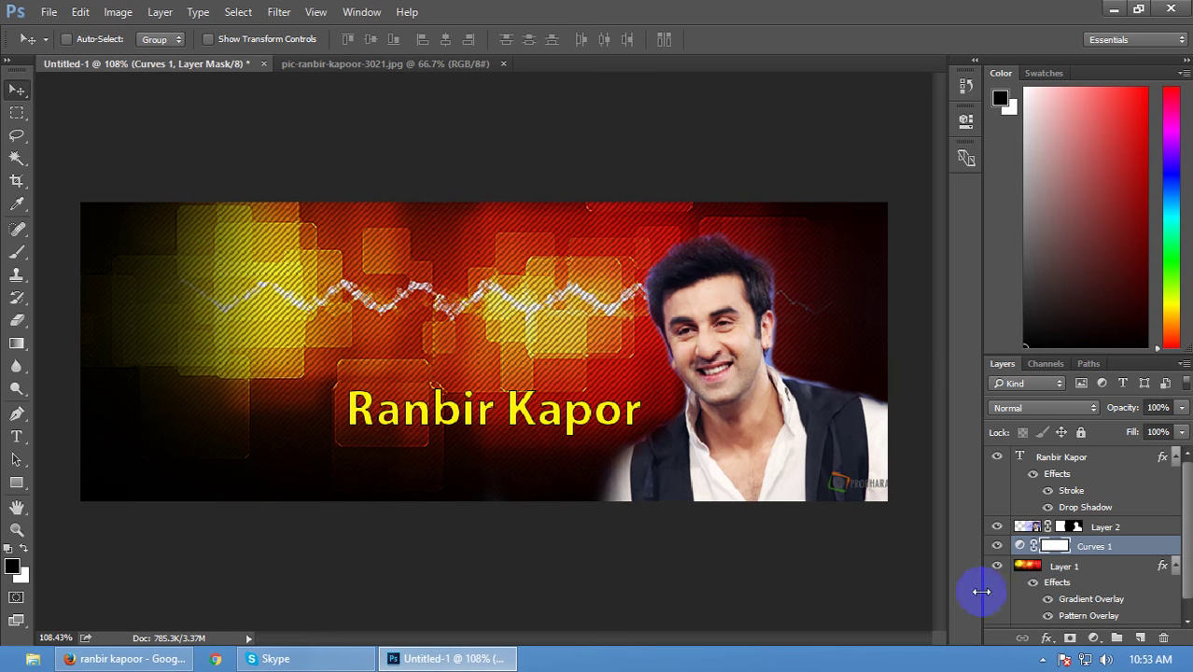
# Step: Compare the banner with the Curves 1 adjustment layer and Layer 1 hidden and shown
pyautogui.click(997, 565)
pyautogui.click(996, 547)
pyautogui.click(995, 565)
pyautogui.click(995, 547)
pyautogui.click(997, 549)
pyautogui.click(997, 550)
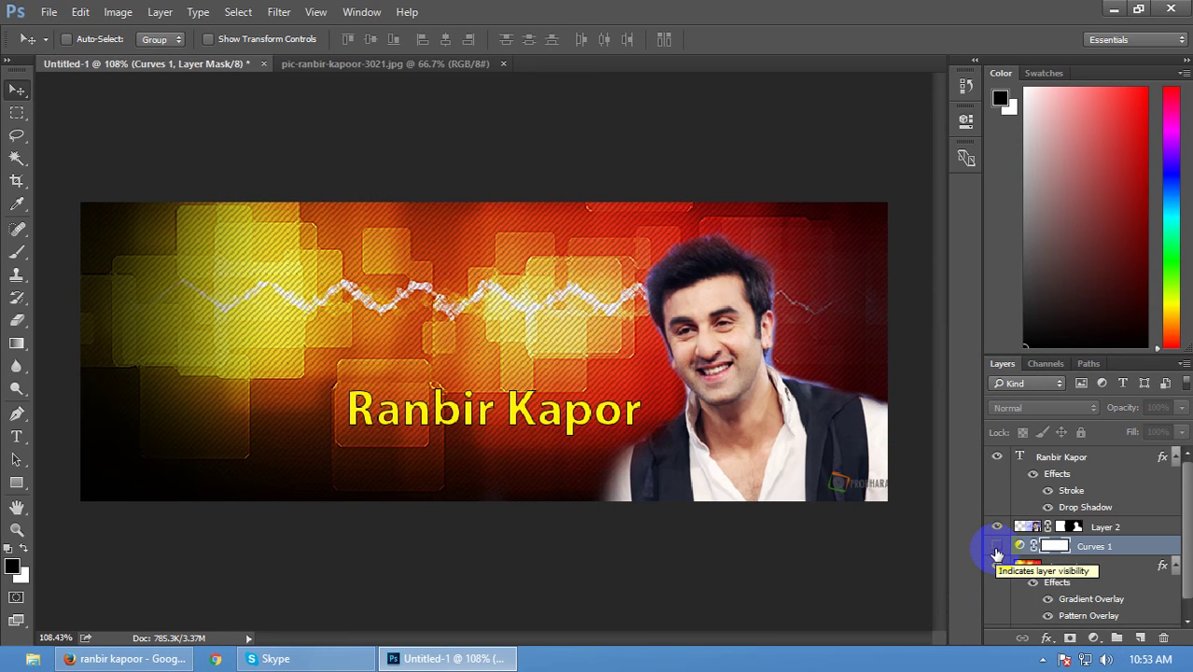
pyautogui.click(997, 549)
pyautogui.click(997, 548)
pyautogui.click(996, 549)
pyautogui.moveTo(997, 552); pyautogui.dragTo(980, 612)
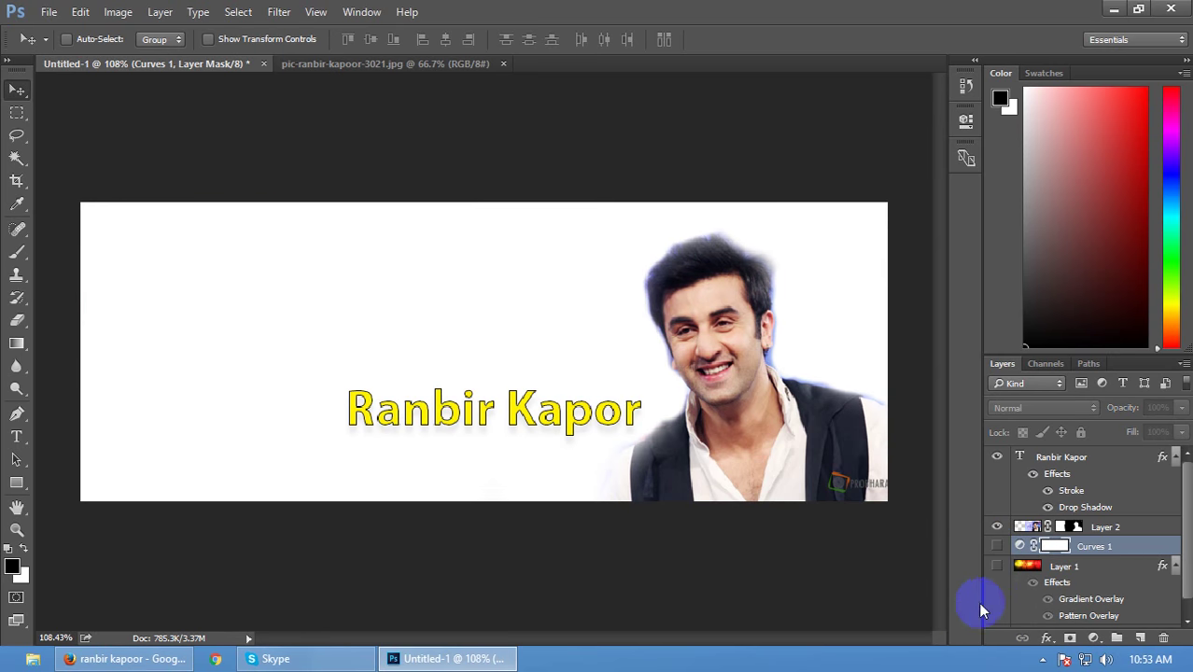
pyautogui.moveTo(995, 547); pyautogui.dragTo(996, 565)
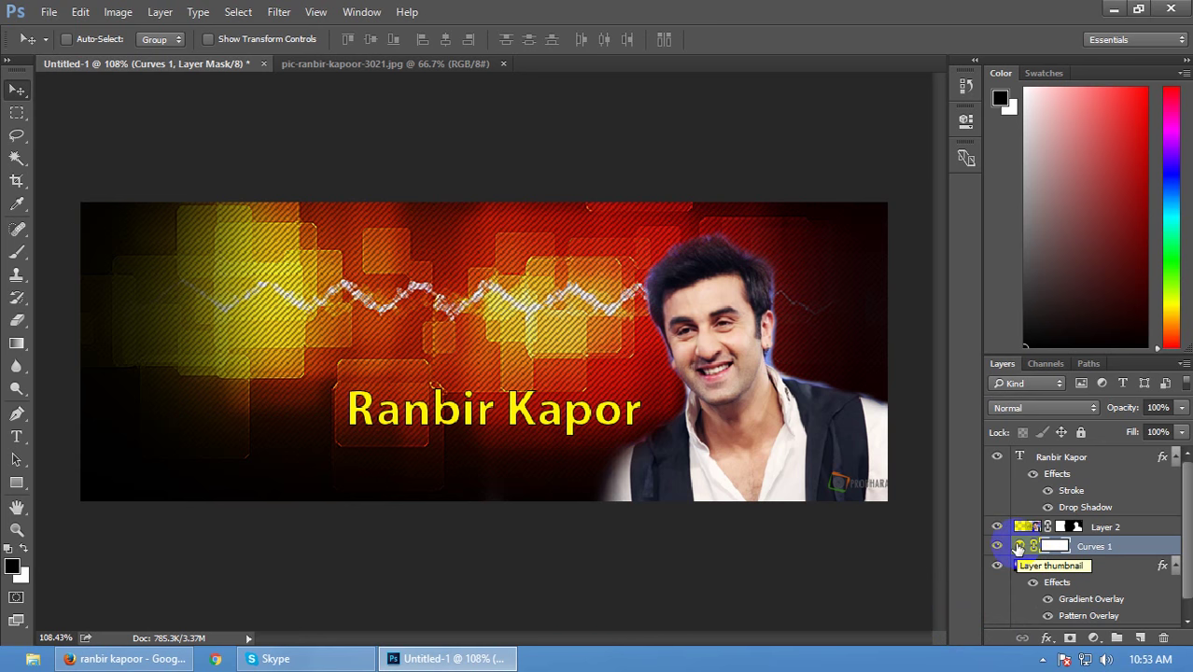
# Step: Try the Cross Process (RGB) preset on the Curves 1 adjustment layer and delete that adjustment layer
pyautogui.click(1019, 547)
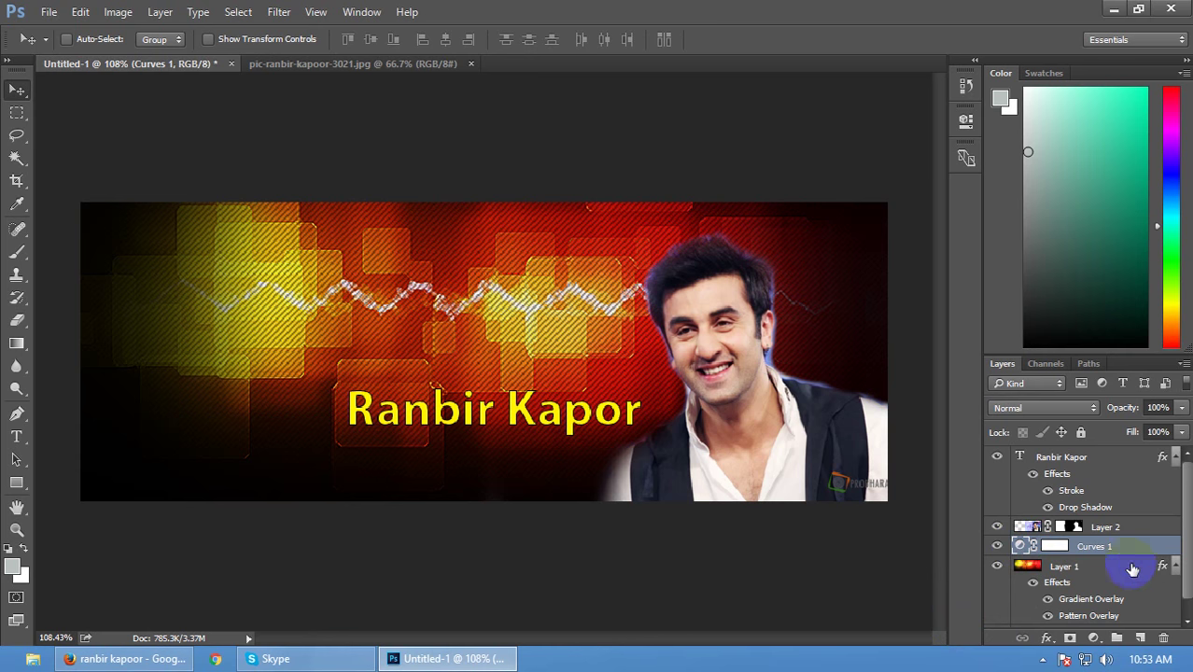
pyautogui.doubleClick(1021, 549)
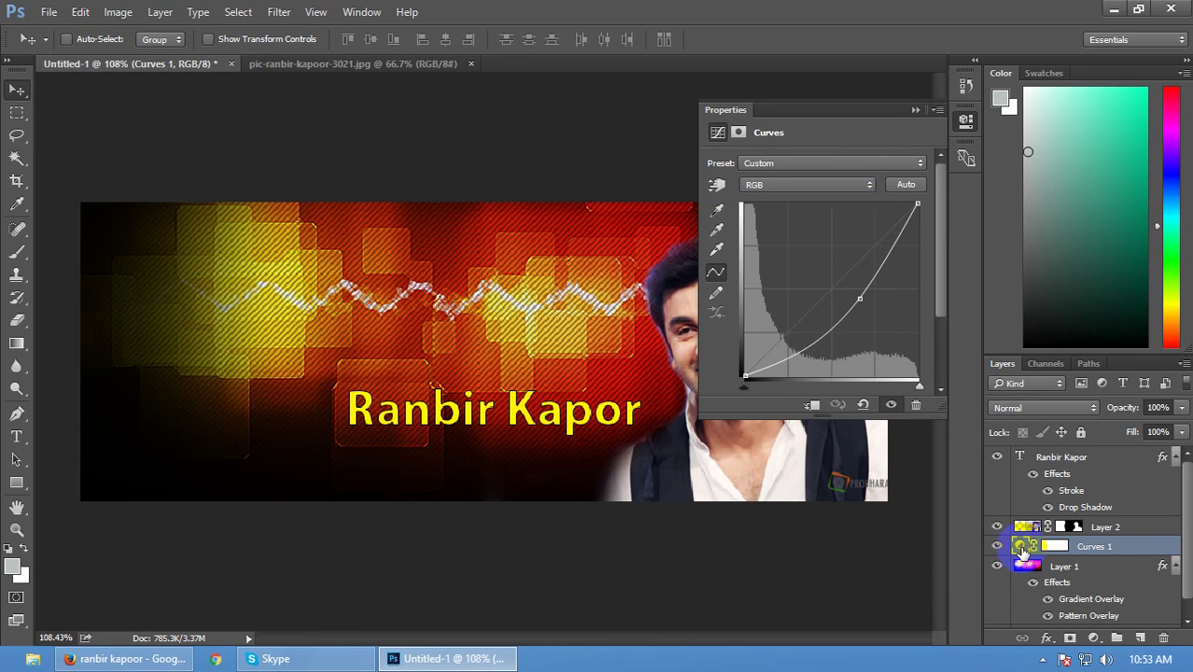
pyautogui.click(825, 164)
pyautogui.click(812, 224)
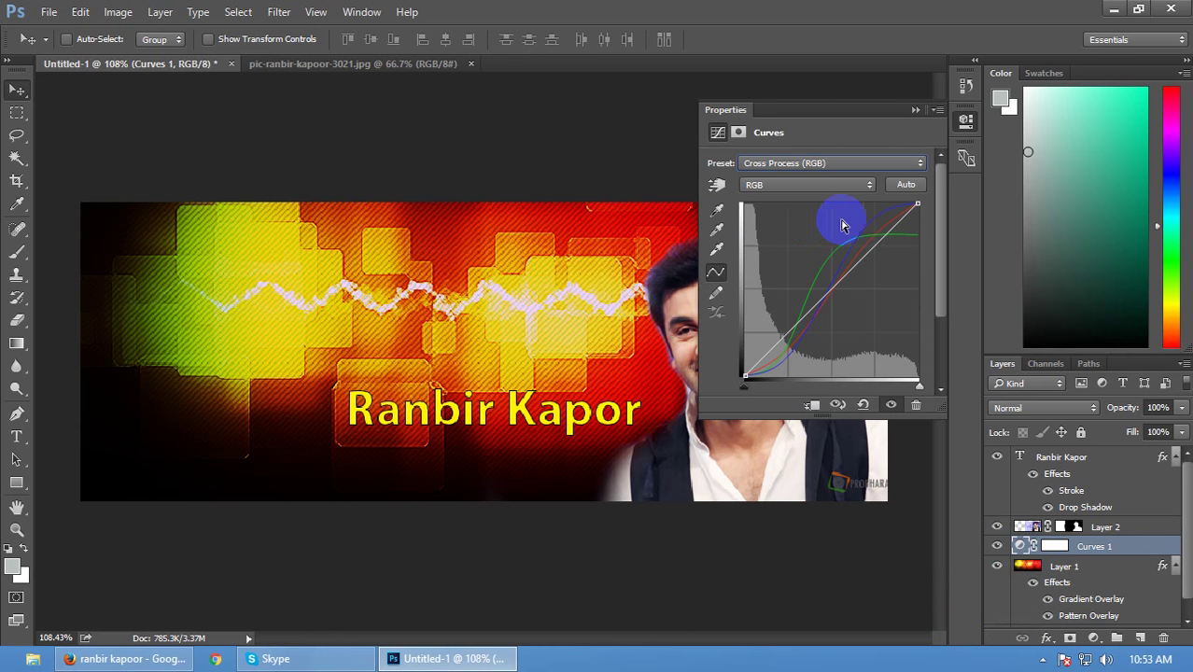
pyautogui.click(914, 109)
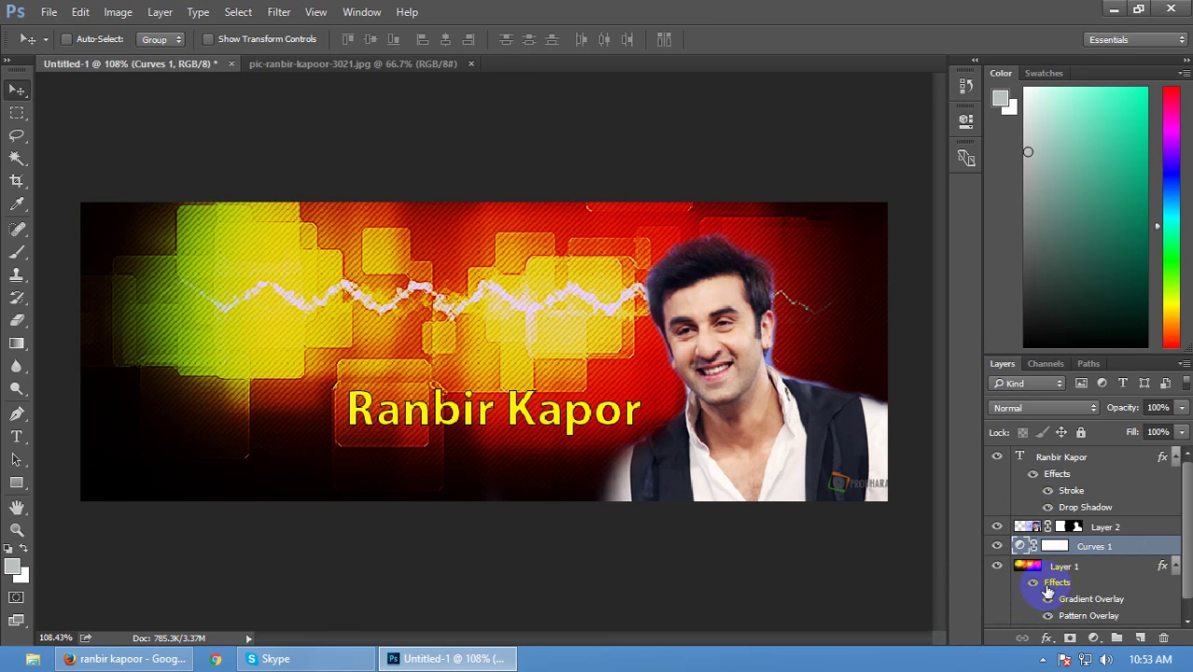
pyautogui.press('Delete')
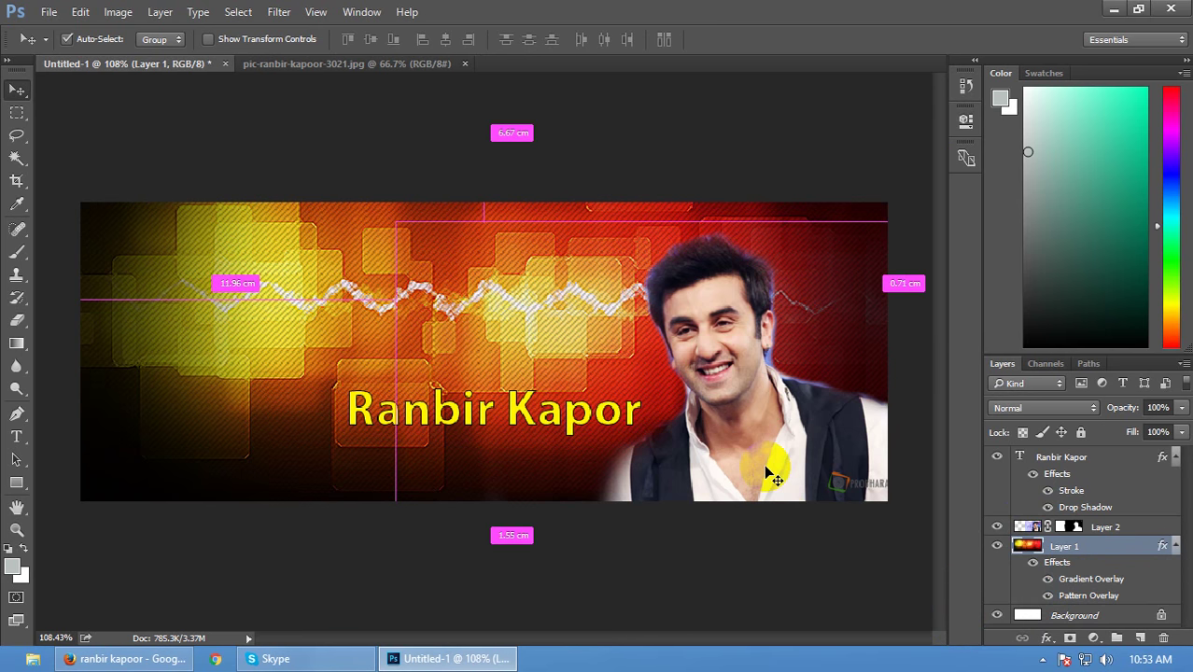
# Step: Save the banner to the desktop as a Photoshop file named Canvas_Project_FB Timeline
pyautogui.hotkey('ctrl', 'shift', 's')
pyautogui.click(70, 122)
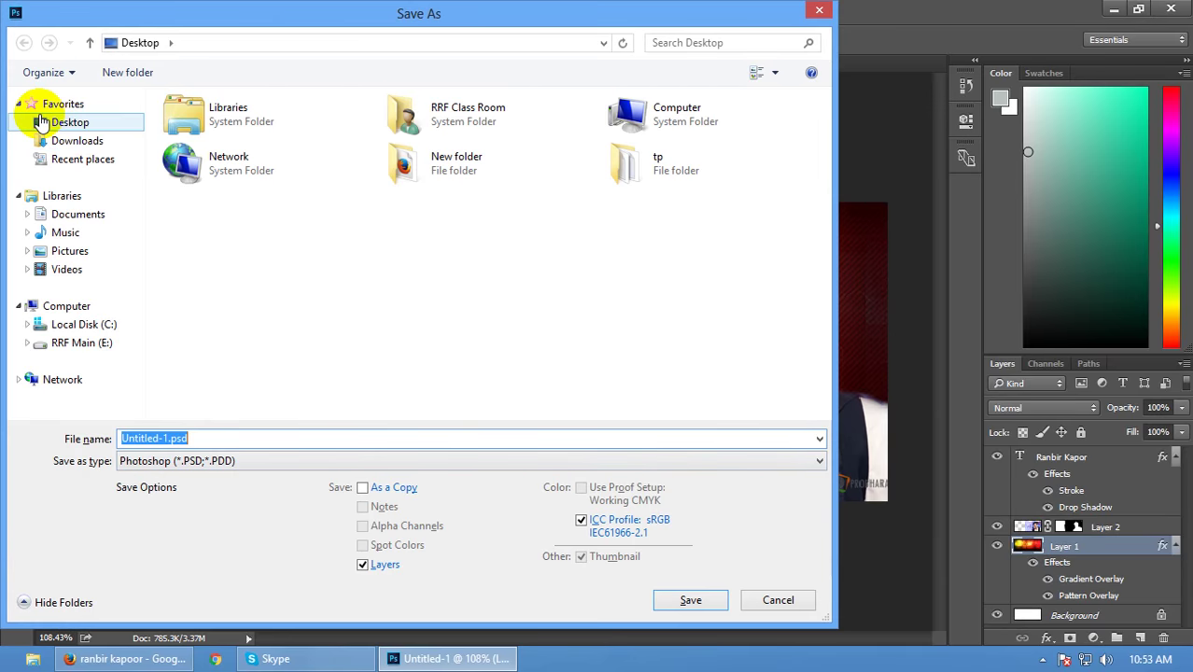
pyautogui.click(266, 438)
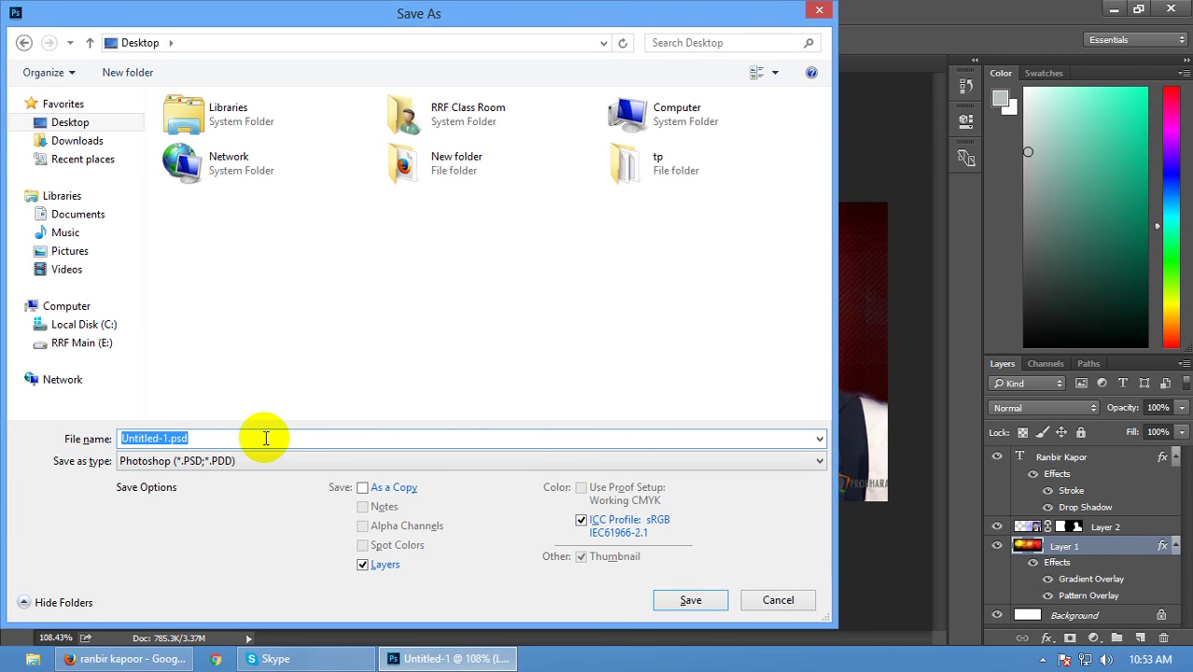
pyautogui.write('Canvas')
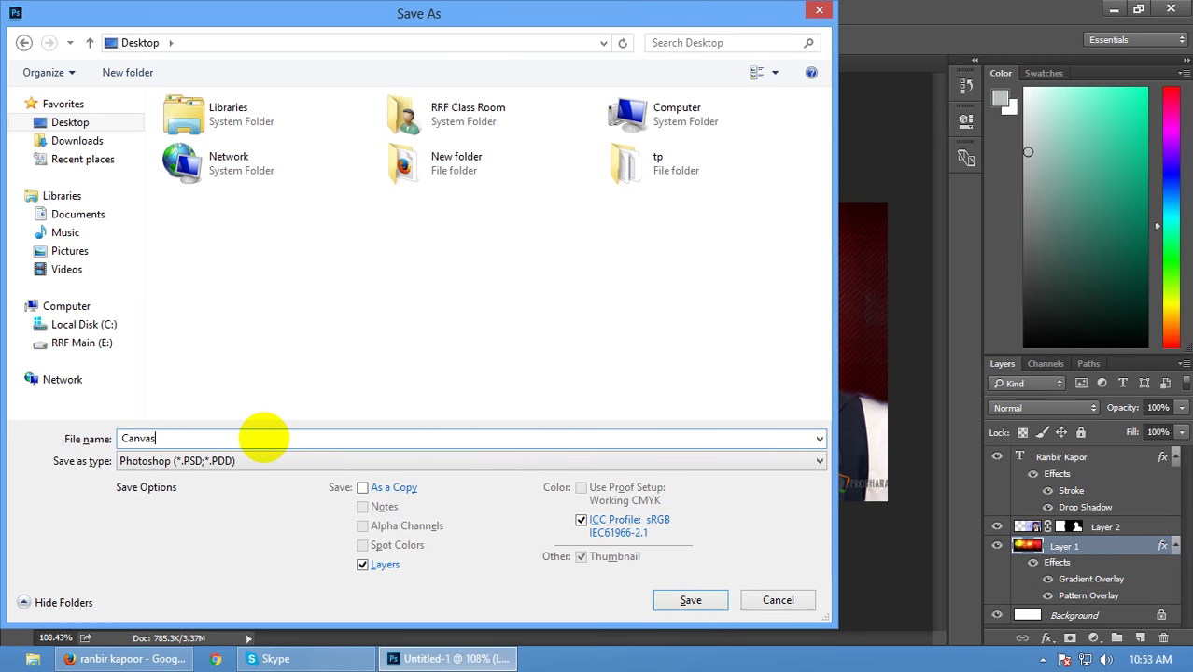
pyautogui.write('+')
pyautogui.write('Project')
pyautogui.write('_T')
pyautogui.press('BackSpace')
pyautogui.press('BackSpace')
pyautogui.press('BackSpace')
pyautogui.press('BackSpace')
pyautogui.press('BackSpace')
pyautogui.press('BackSpace')
pyautogui.press('BackSpace')
pyautogui.press('BackSpace')
pyautogui.write('roject_')
pyautogui.write('Time')
pyautogui.press('BackSpace')
pyautogui.press('BackSpace')
pyautogui.press('BackSpace')
pyautogui.press('BackSpace')
pyautogui.write('FB Timeline')
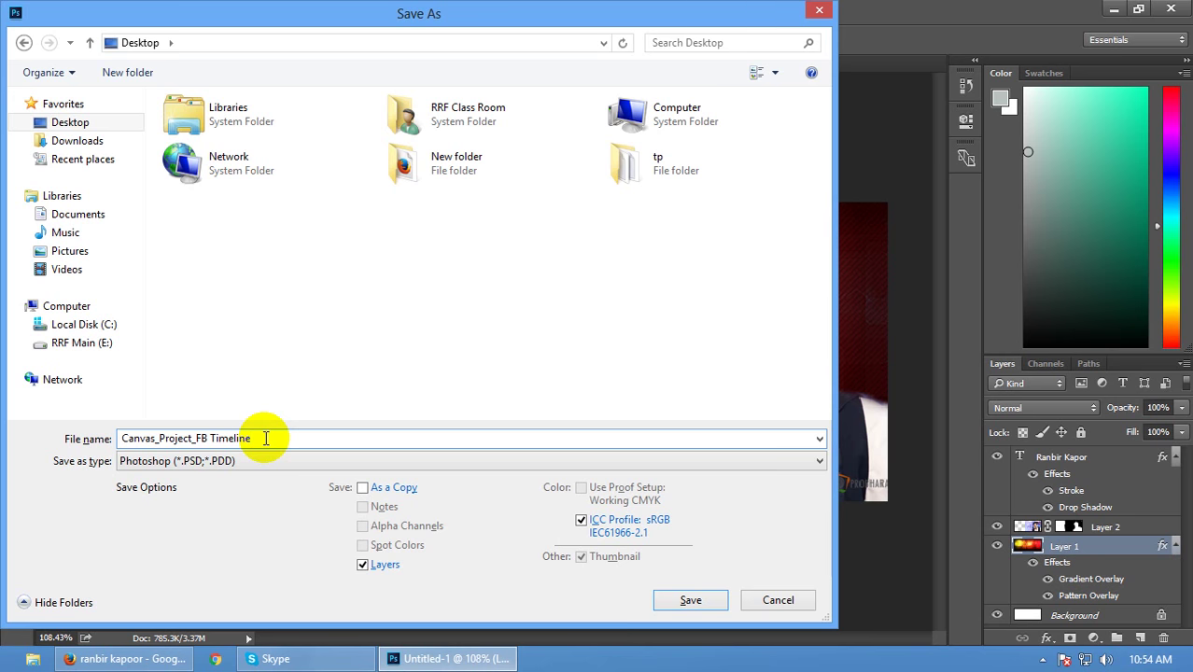
pyautogui.press('Return')
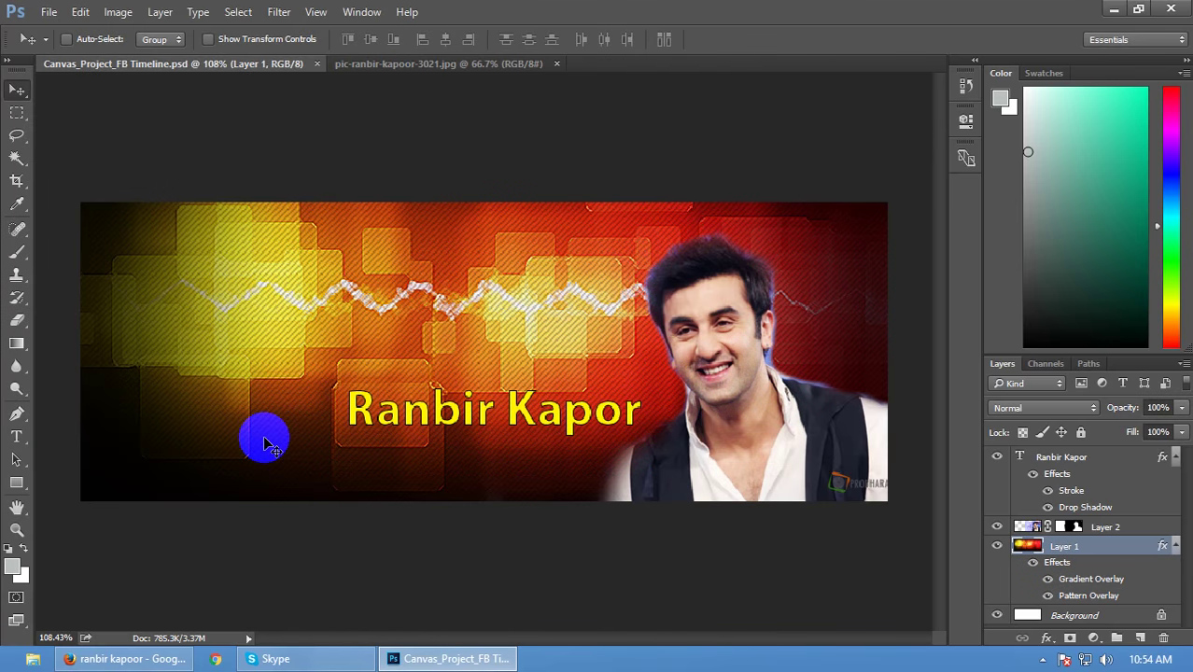
# Step: Save a JPEG copy of the banner to the desktop as Canvas_Project_FB Timeline.jpg
pyautogui.moveTo(450, 416)
pyautogui.mouseDown()
pyautogui.moveTo(458, 424)
pyautogui.moveTo(459, 400)
pyautogui.moveTo(458, 410)
pyautogui.mouseUp()
pyautogui.hotkey('ctrl', 'z')
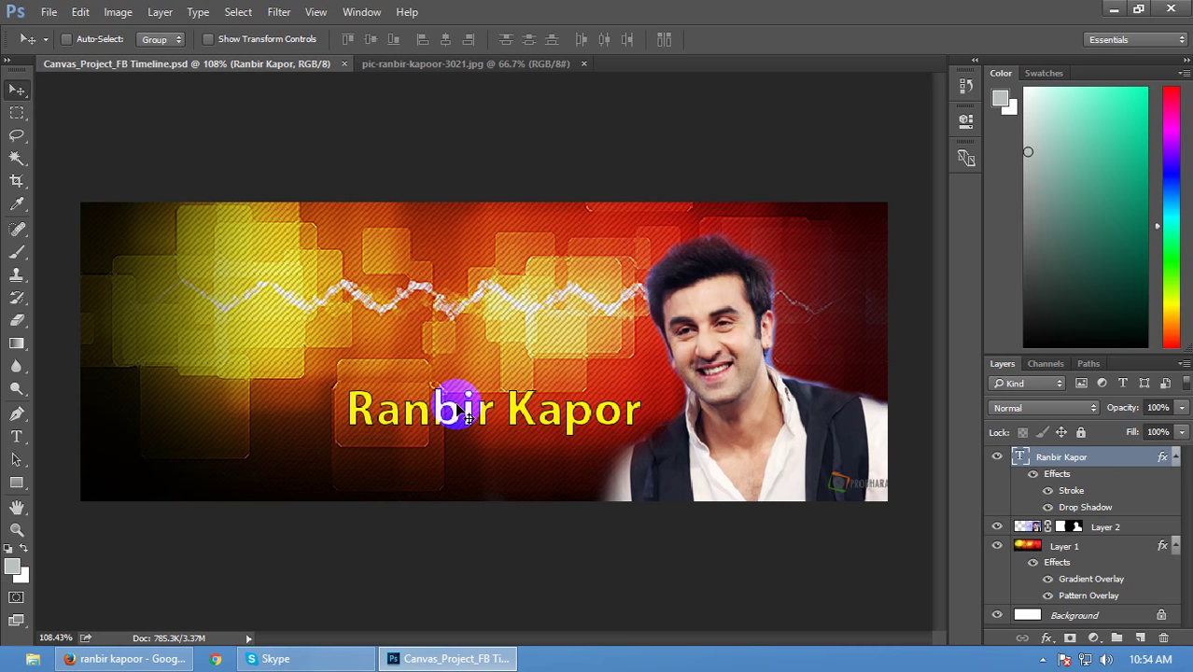
pyautogui.hotkey('ctrl', 'shift', 's')
pyautogui.press('Tab')
pyautogui.press('j')
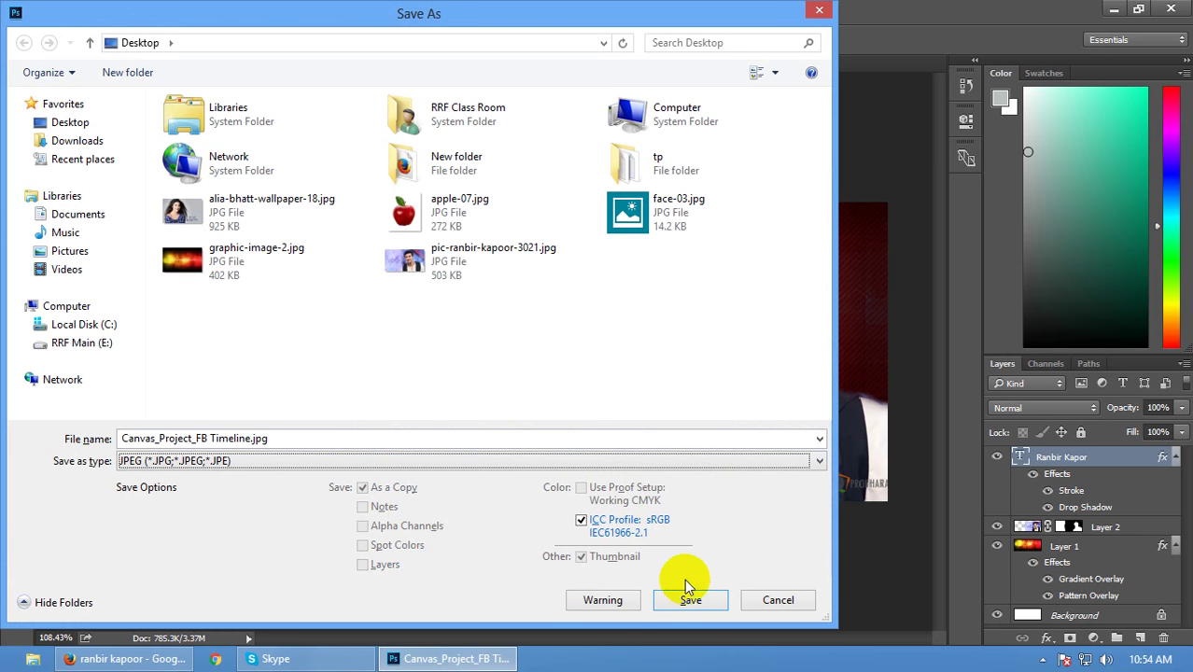
pyautogui.click(688, 599)
pyautogui.click(539, 163)
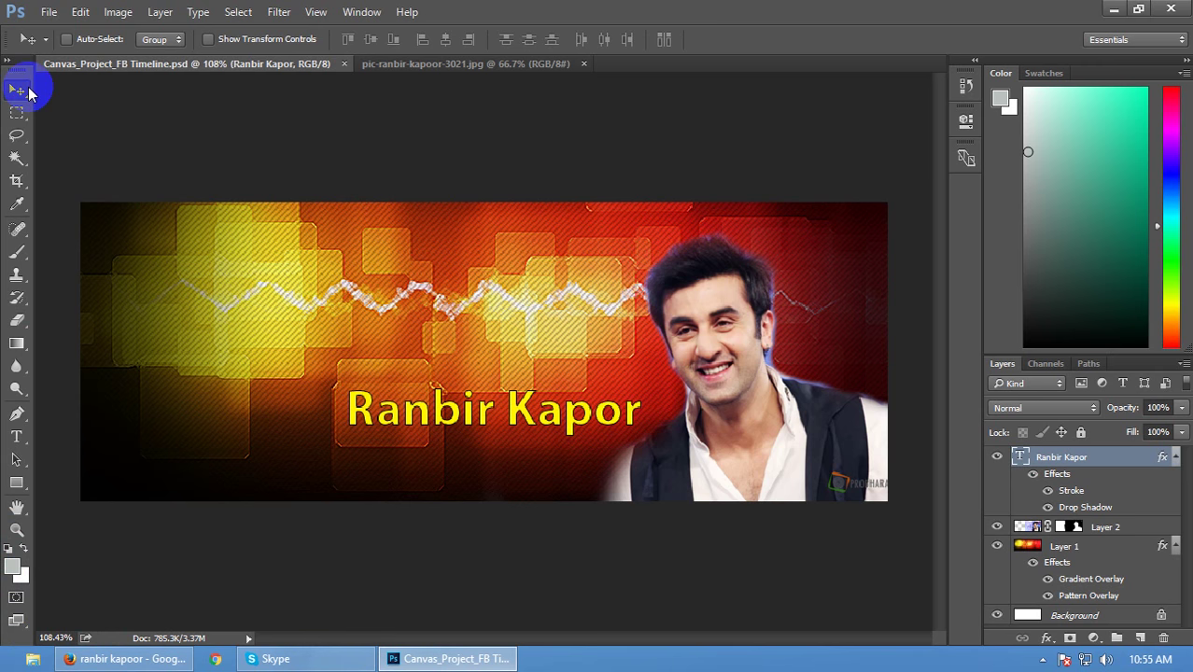
# Step: Compare the banner fitted to the screen with its 100% size
pyautogui.hotkey('ctrl', '0')
pyautogui.hotkey('ctrl', '1')
pyautogui.hotkey('ctrl', '0')
pyautogui.hotkey('ctrl', '1')
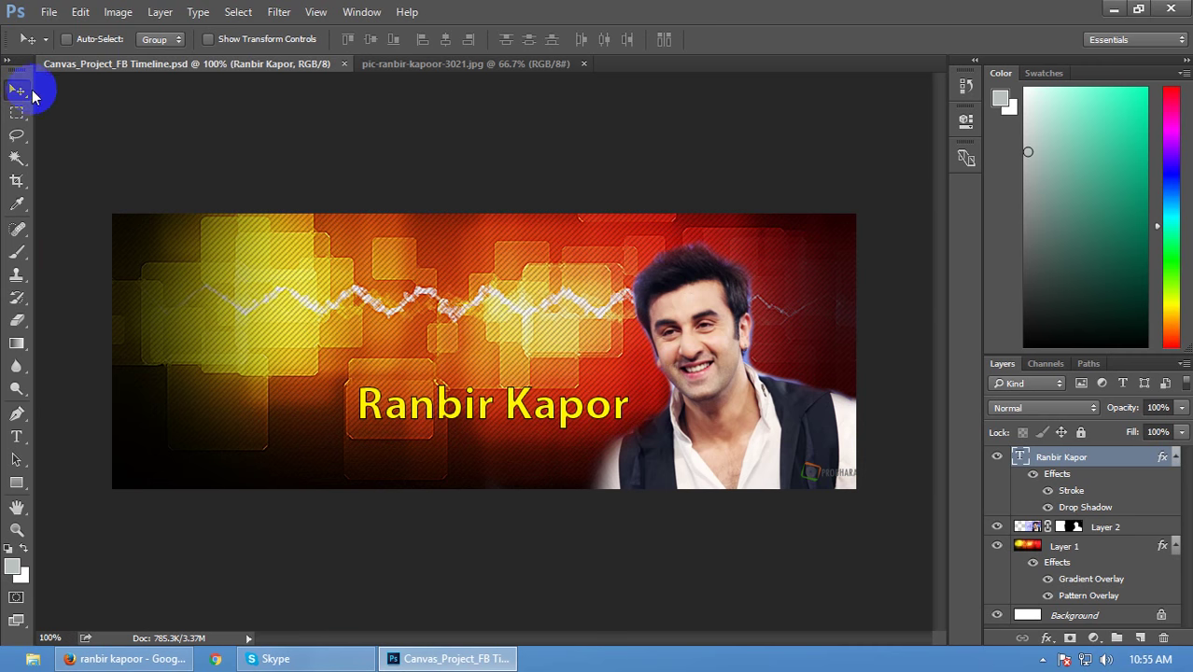
# Step: Switch to Firefox to look at the source portrait and background images, and return to Photoshop
pyautogui.click(168, 659)
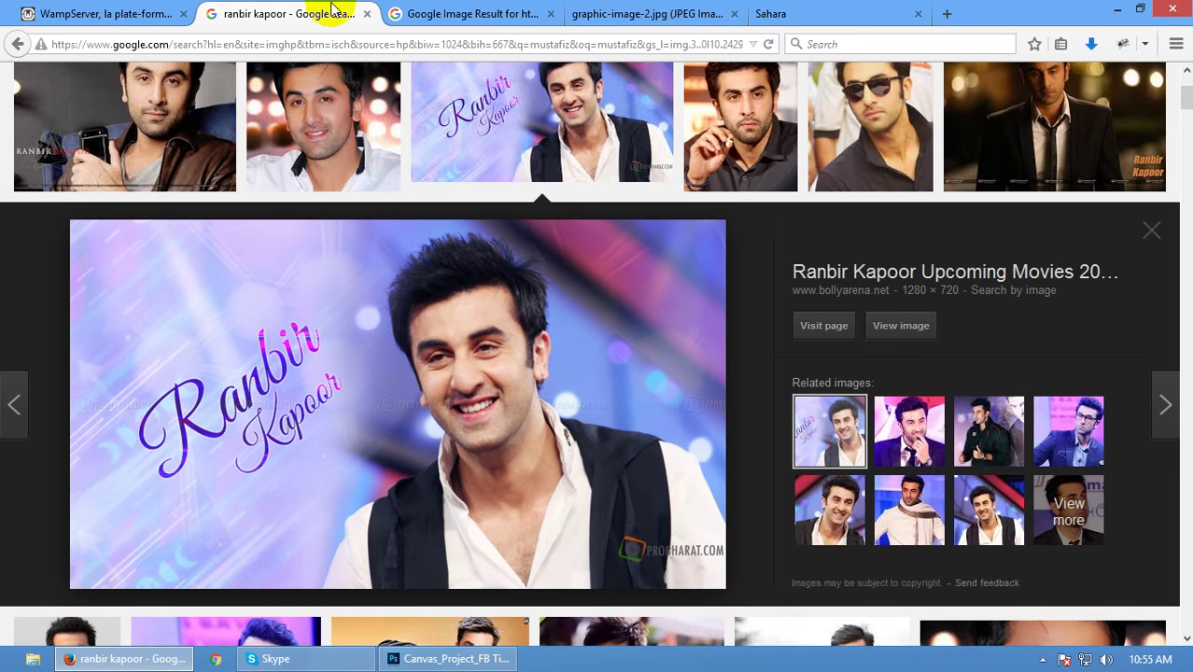
pyautogui.click(460, 15)
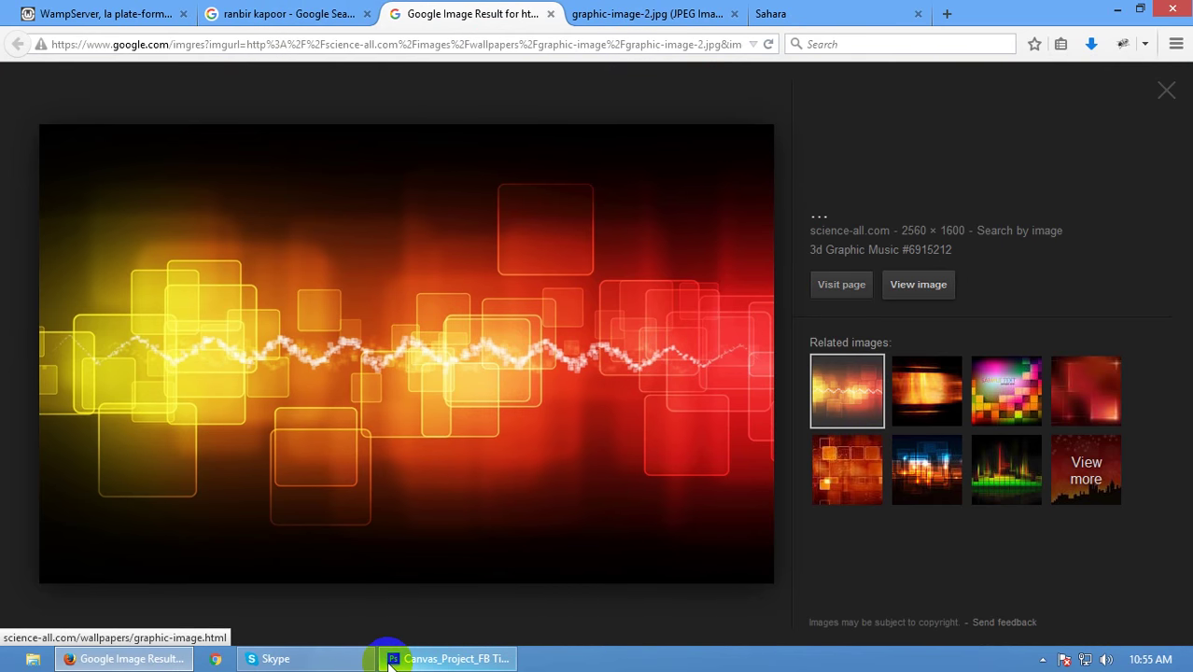
pyautogui.click(448, 659)
pyautogui.press('ctrl')
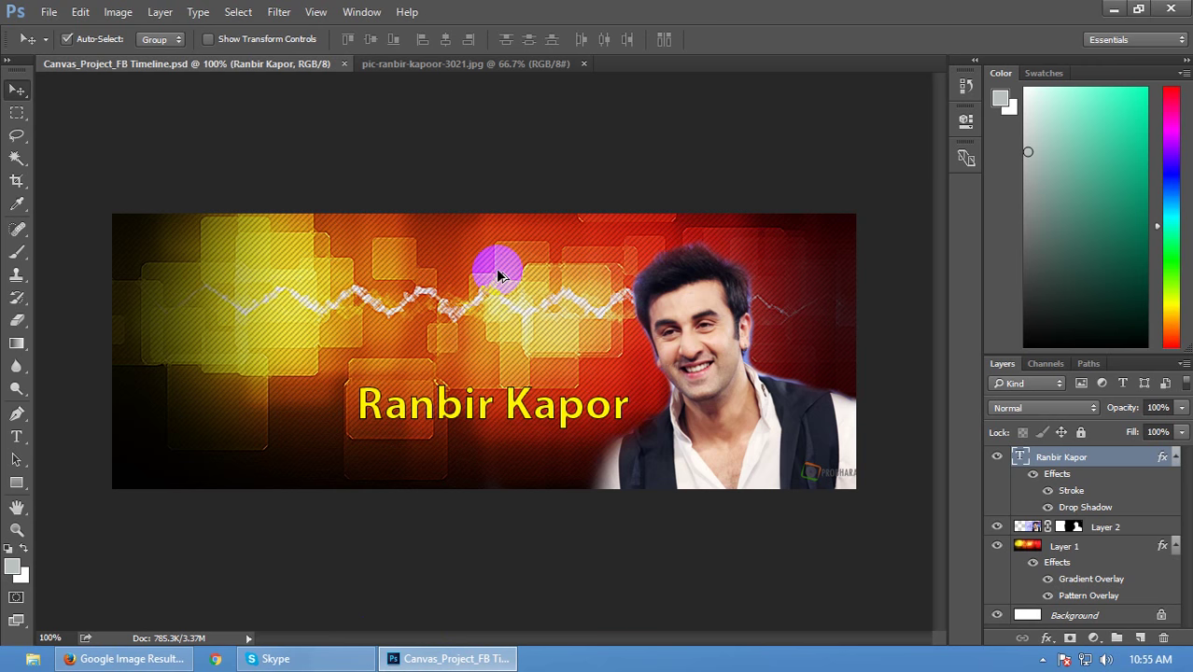
pyautogui.hotkey('ctrl', 'p')
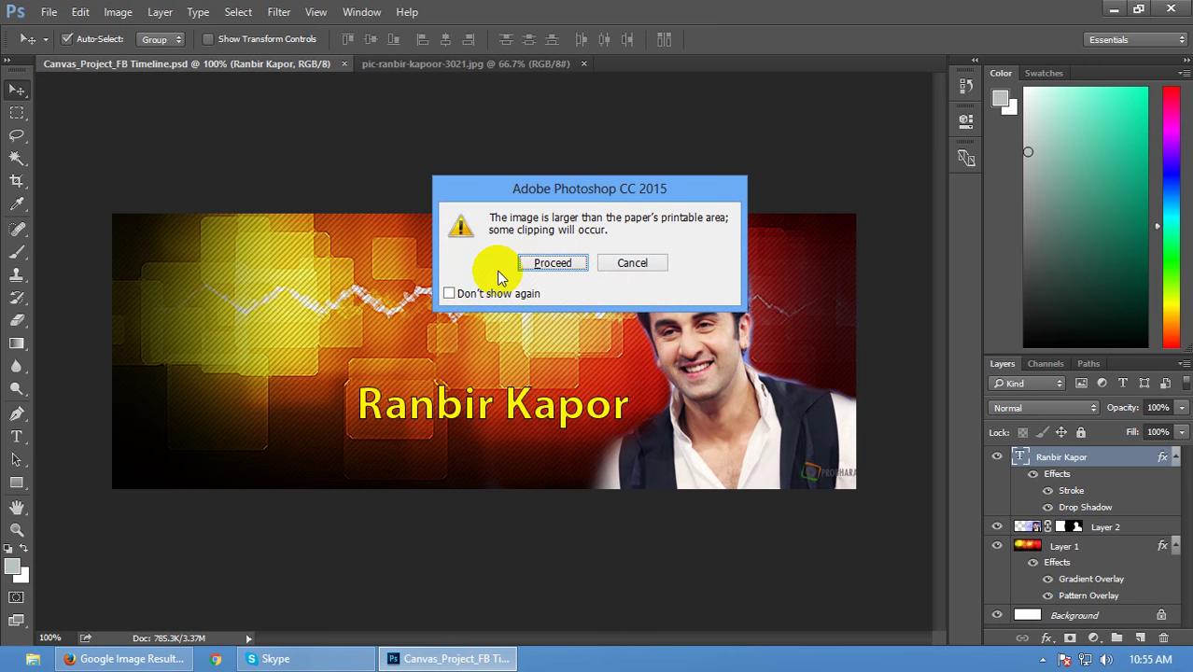
pyautogui.click(631, 264)
pyautogui.hotkey('ctrl', 'p')
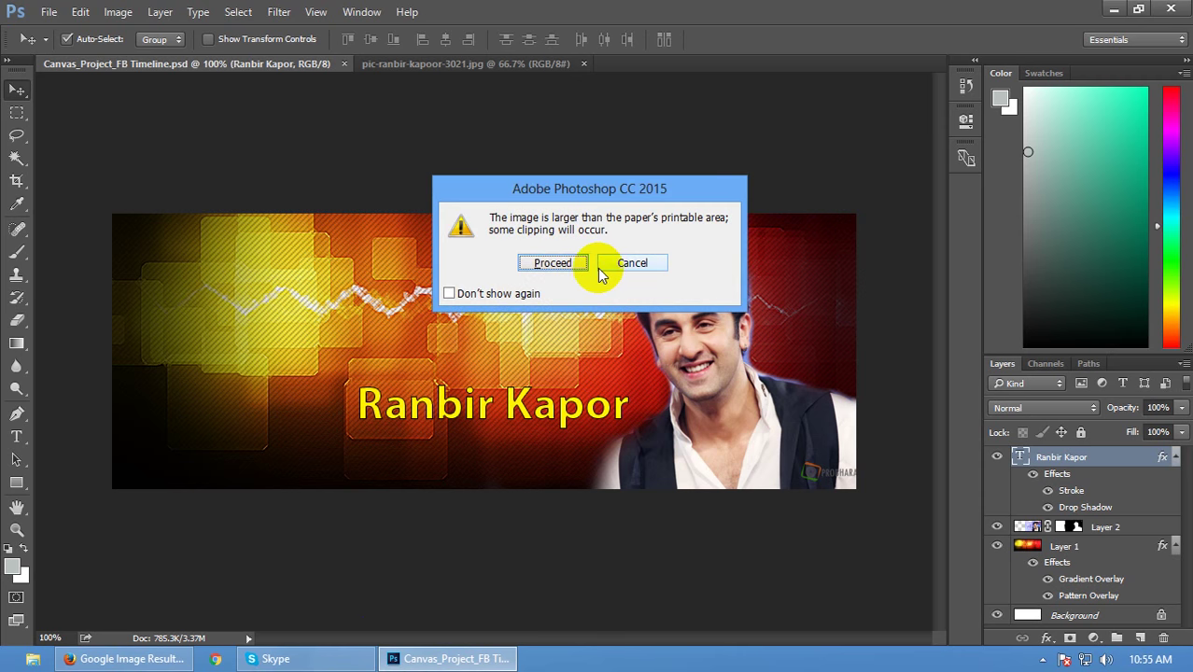
pyautogui.click(584, 264)
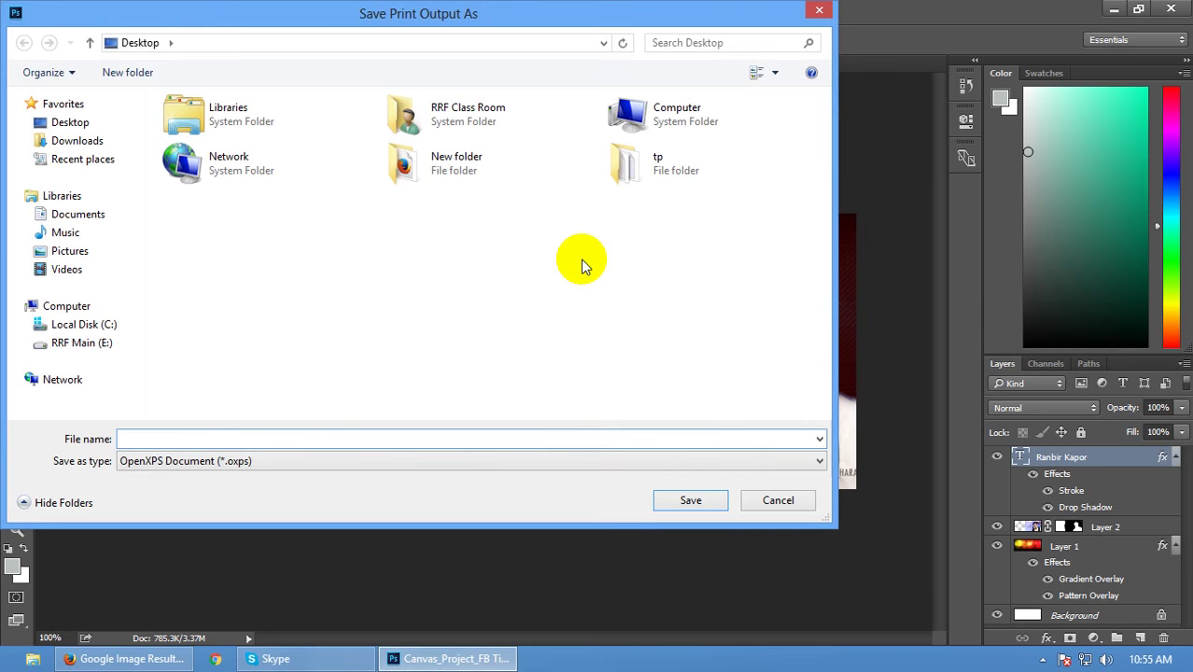
pyautogui.click(780, 502)
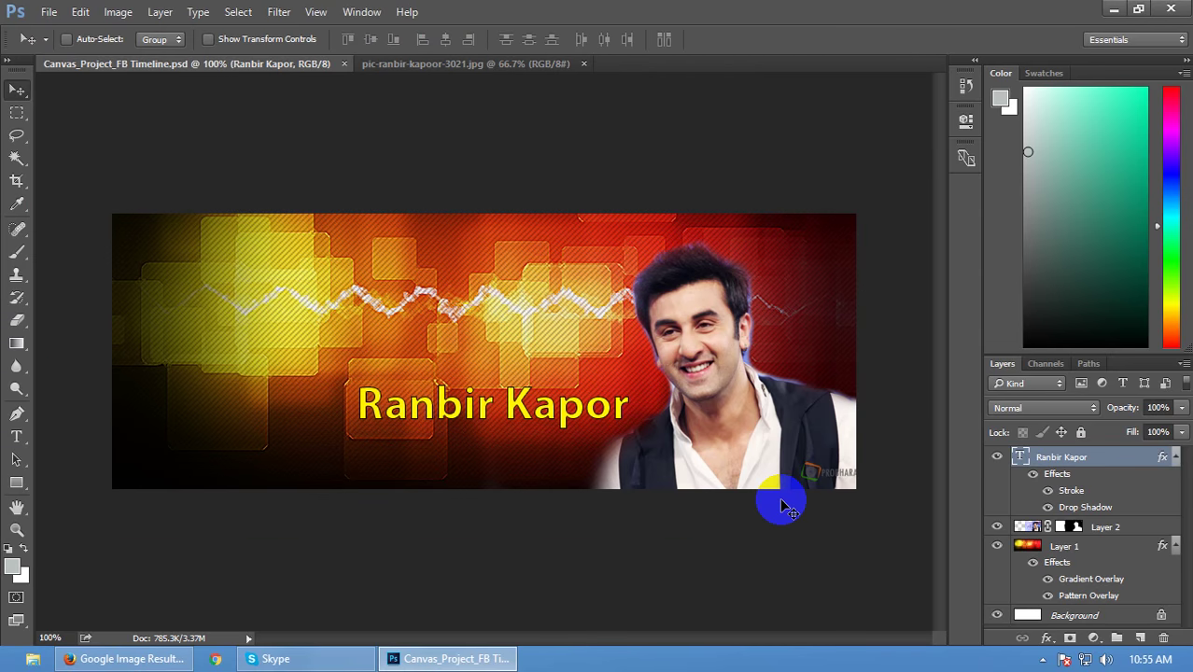
# Step: Save the banner as a JPEG again, replacing Canvas_Project_FB Timeline.jpg on the desktop
pyautogui.hotkey('ctrl', 'shift', 's')
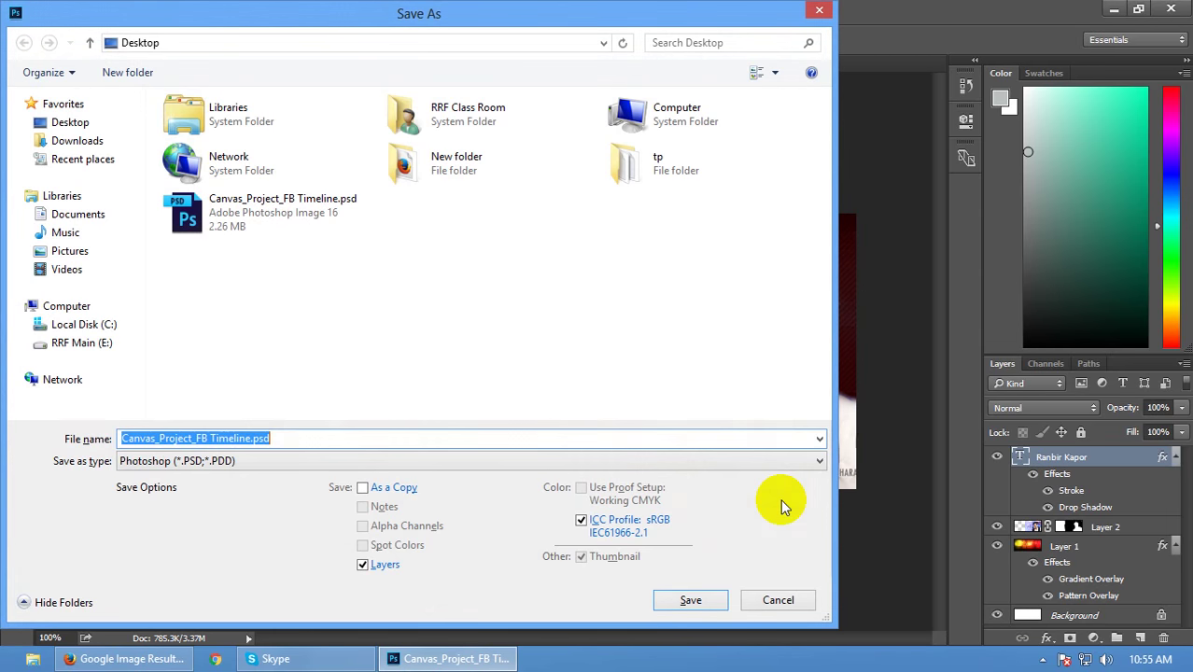
pyautogui.click(321, 462)
pyautogui.click(321, 462)
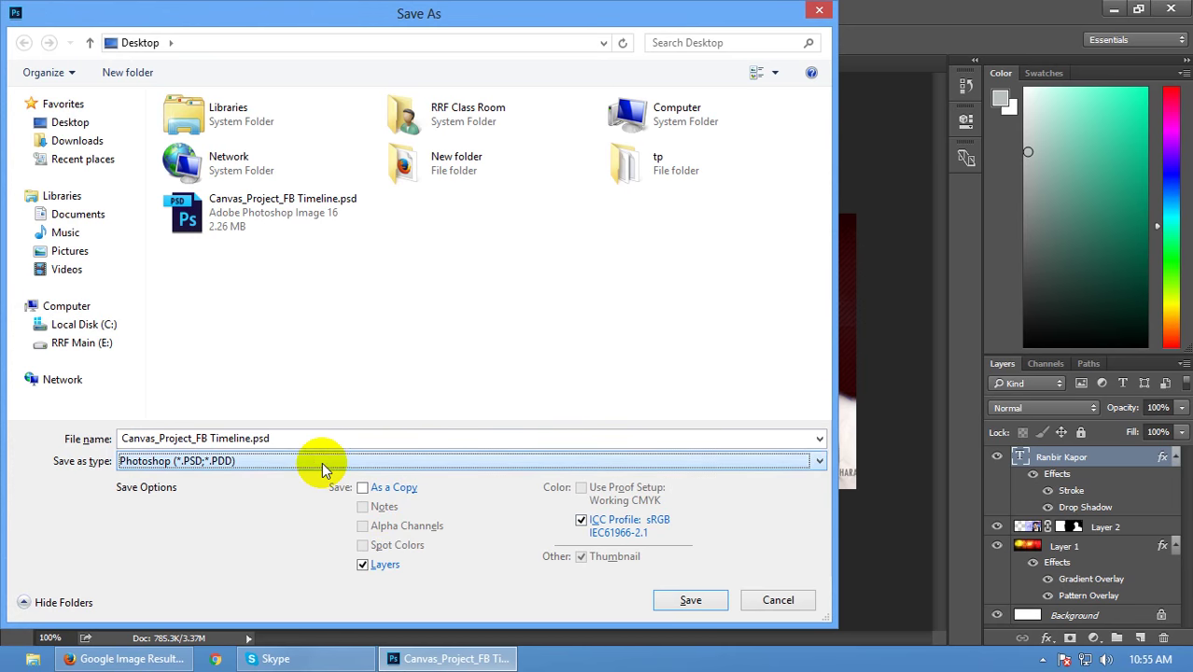
pyautogui.click(330, 435)
pyautogui.click(332, 458)
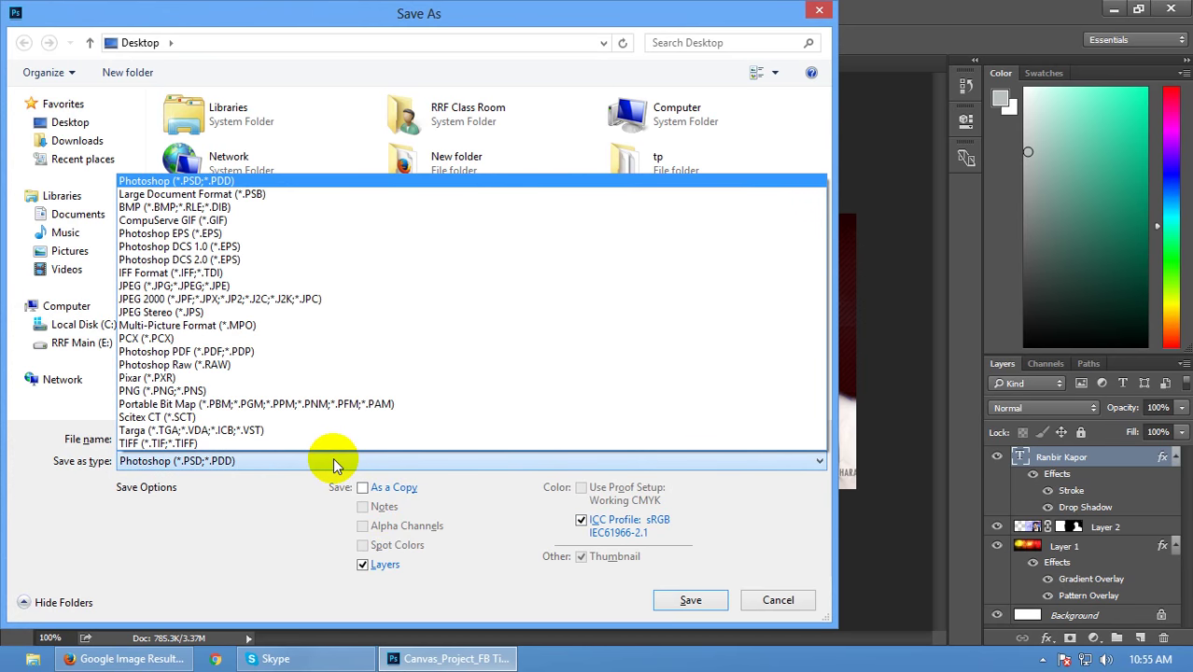
pyautogui.press('j')
pyautogui.press('Return')
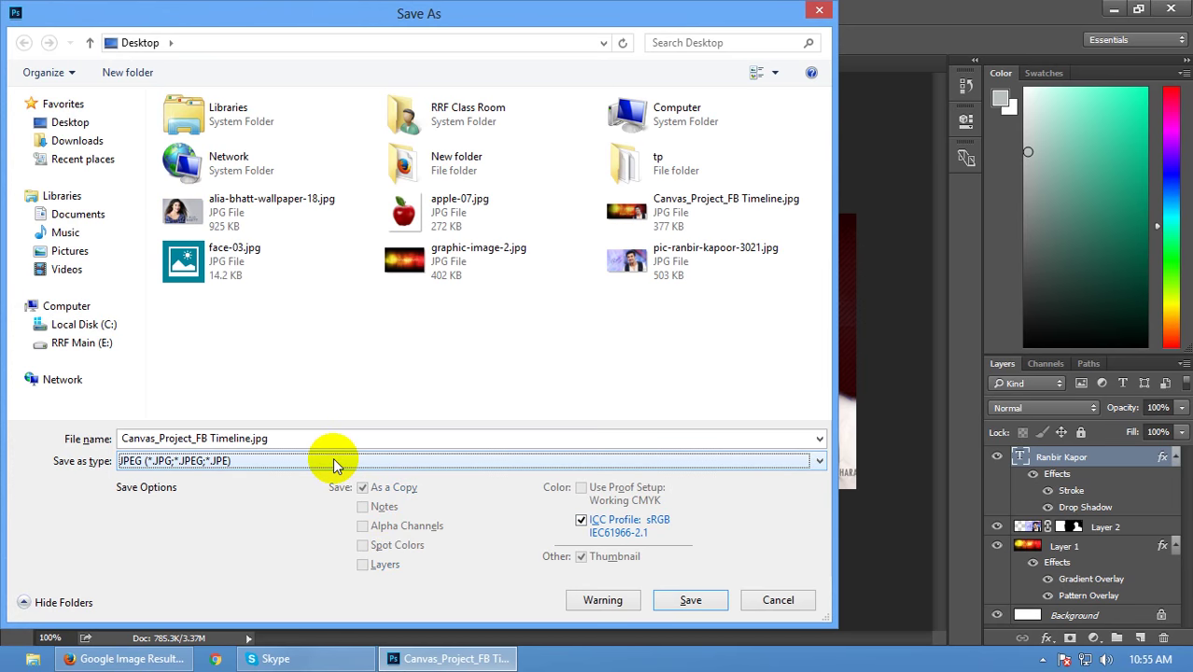
pyautogui.click(690, 600)
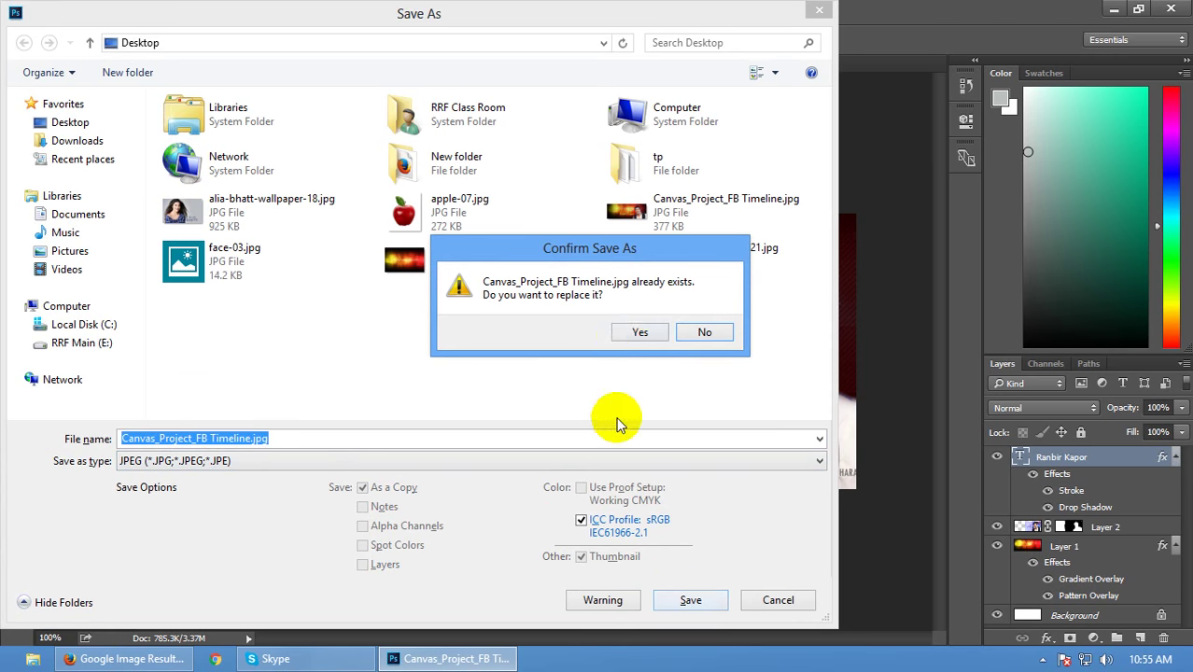
pyautogui.click(622, 338)
pyautogui.click(560, 160)
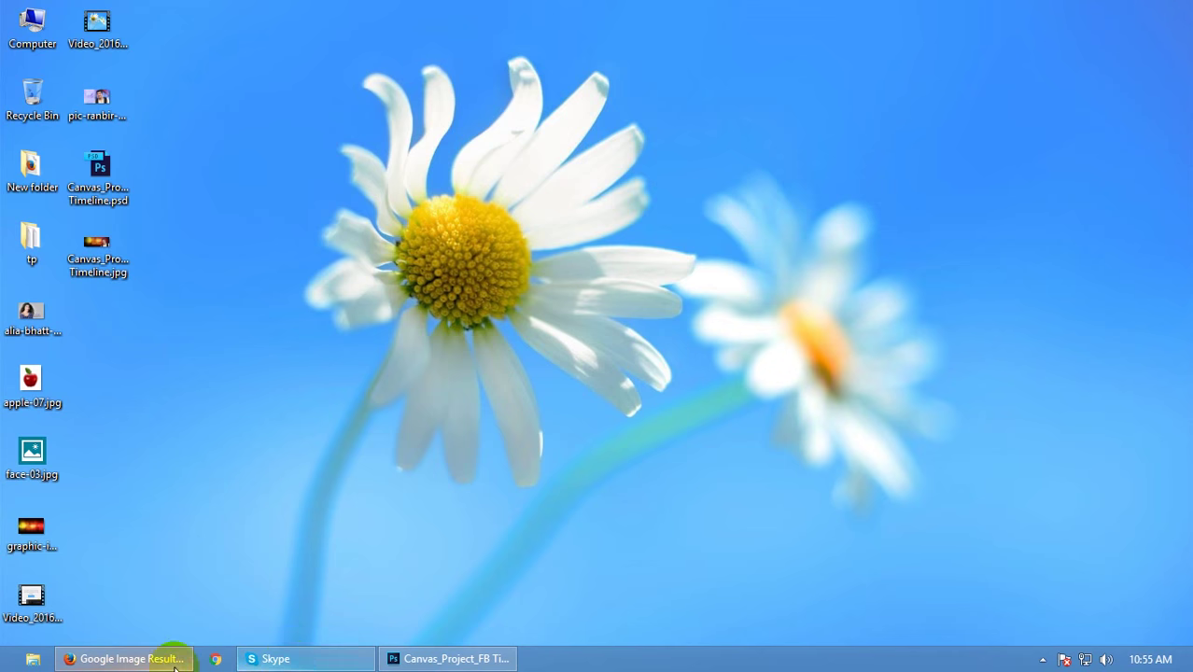
# Step: Switch to Firefox and open Canvas_Project_FB Timeline.jpg from the desktop in the Sahara tab
pyautogui.click(168, 656)
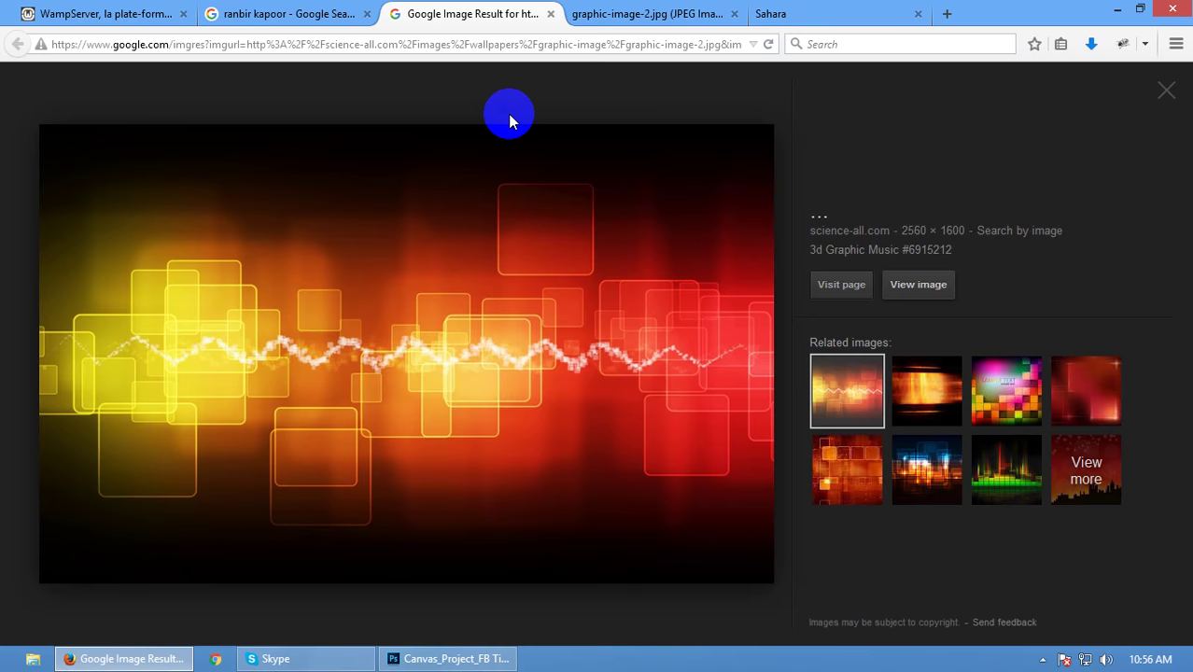
pyautogui.click(678, 19)
pyautogui.click(803, 21)
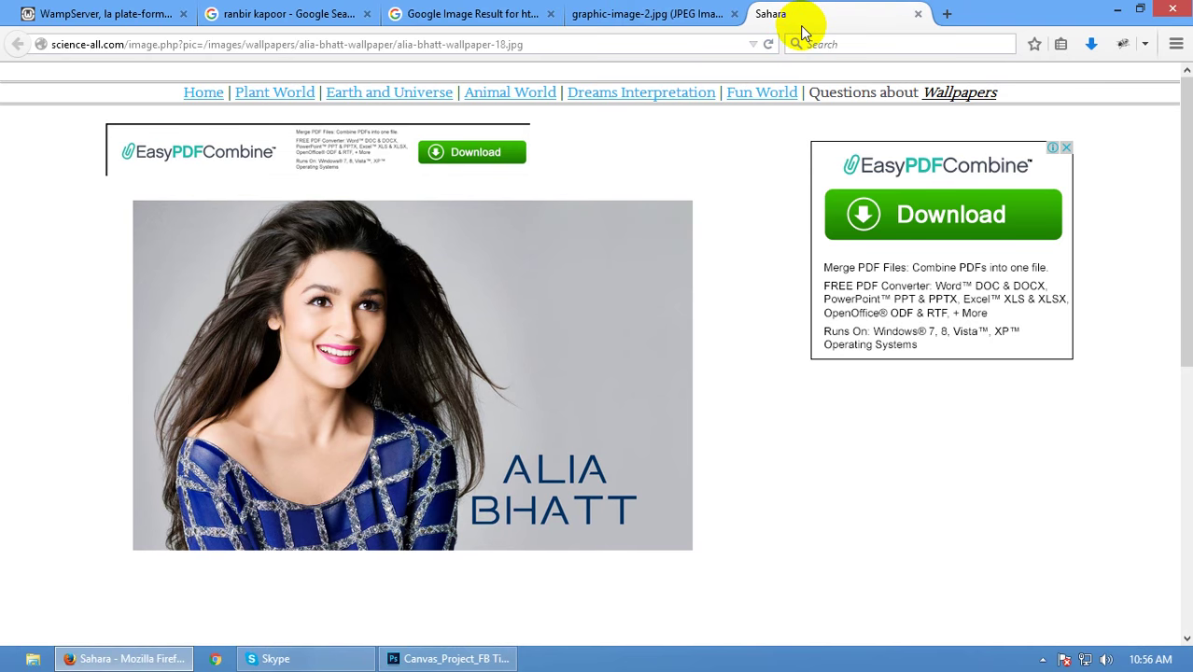
pyautogui.hotkey('ctrl', 'o')
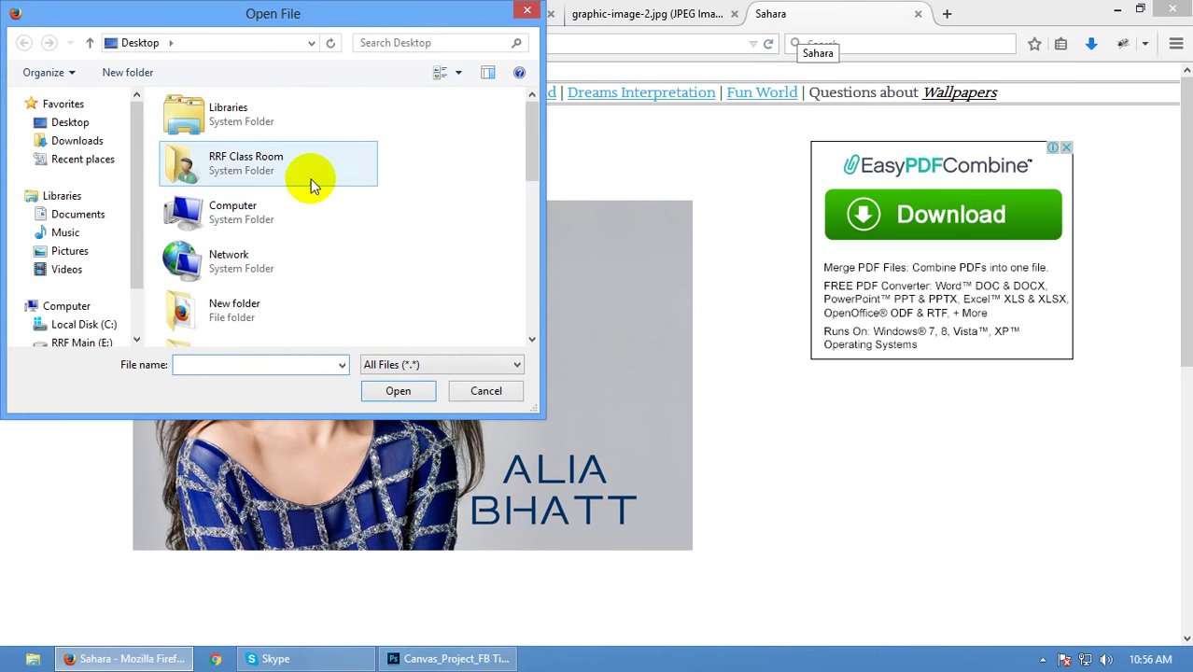
pyautogui.moveTo(536, 408); pyautogui.dragTo(1160, 642)
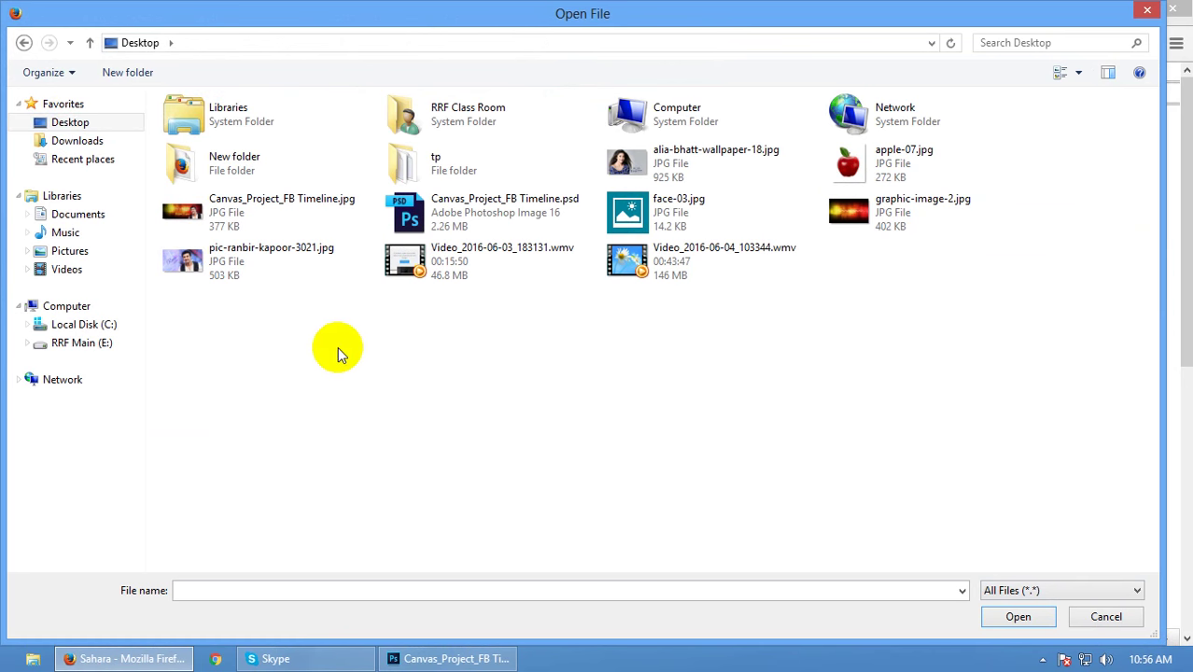
pyautogui.doubleClick(233, 222)
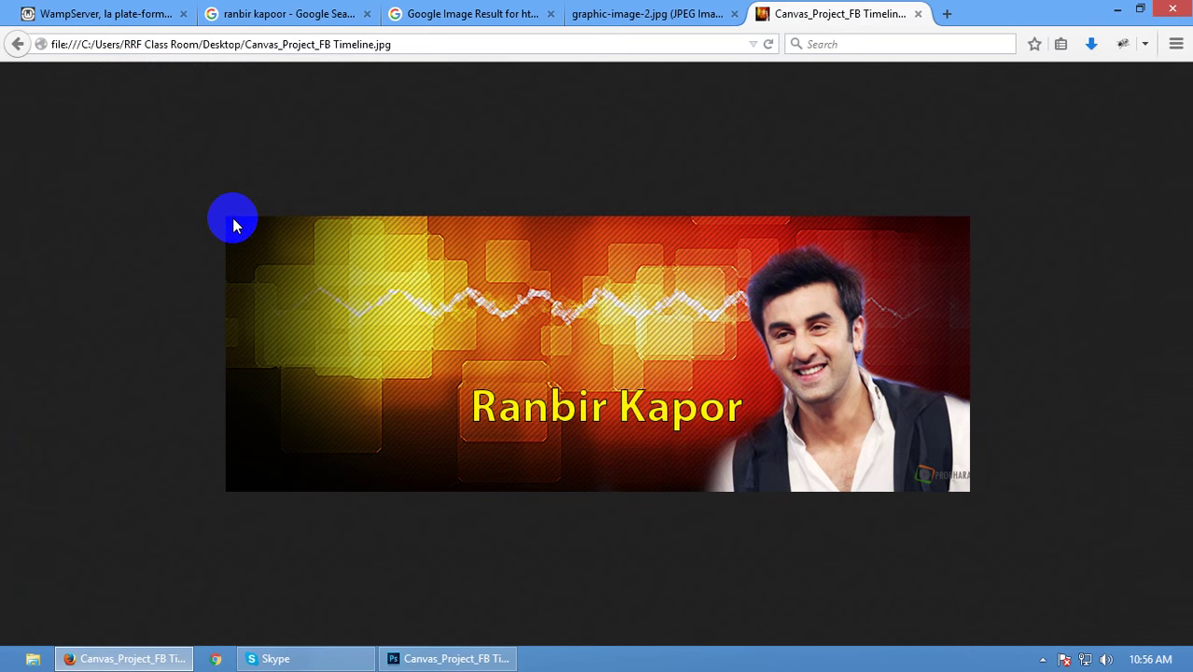
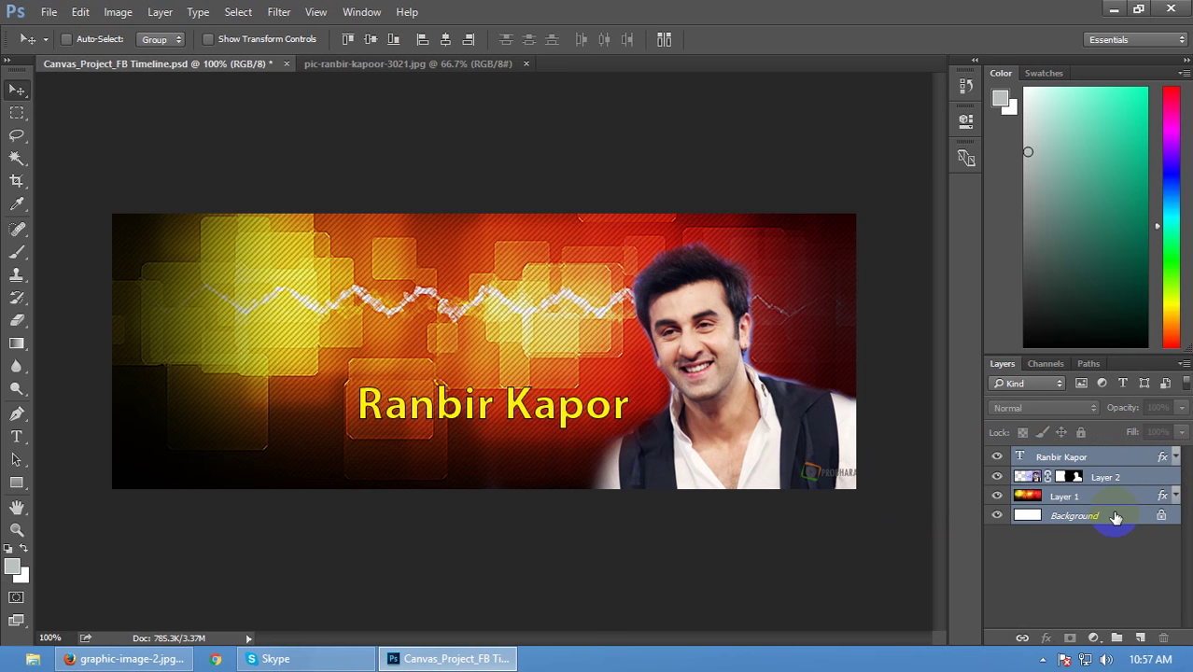
# Step: Clear the selection of all layers in the Photoshop banner and make only Layer 1 active
pyautogui.click(1101, 598)
pyautogui.click(1120, 496)
pyautogui.click(1110, 457)
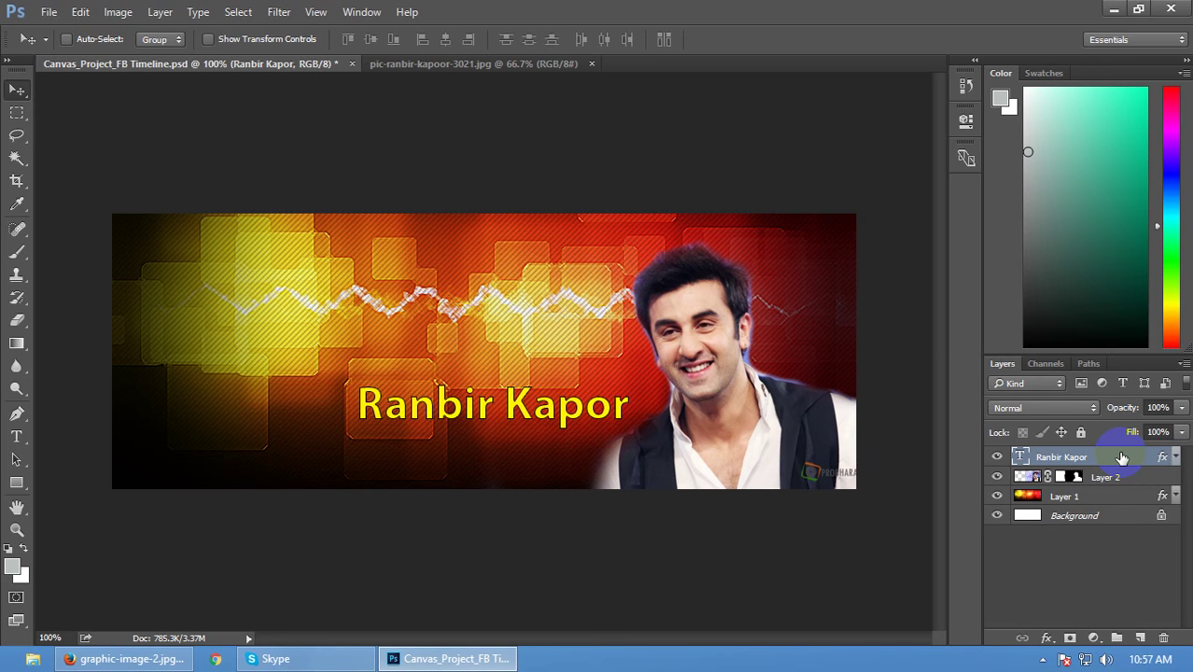
pyautogui.click(1102, 498)
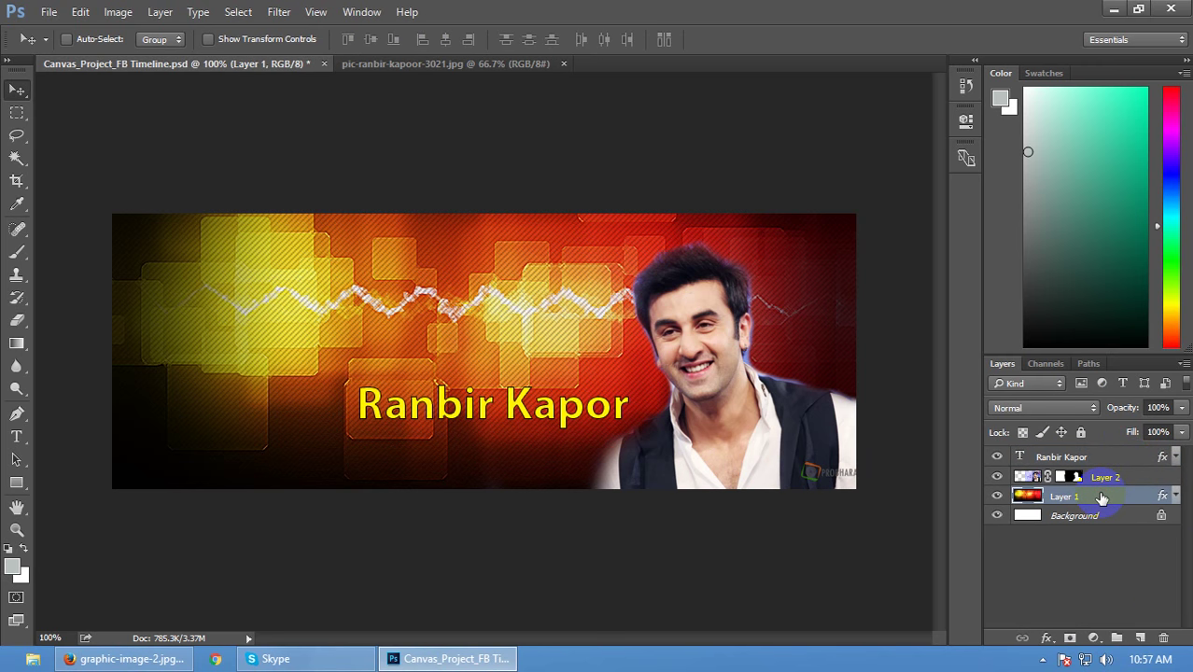
# Step: Select the title, Layer 2 and Layer 1 together and convert them to a smart object
pyautogui.click(1107, 458)
pyautogui.keyDown('shift'); pyautogui.click(1115, 500); pyautogui.keyUp('shift')
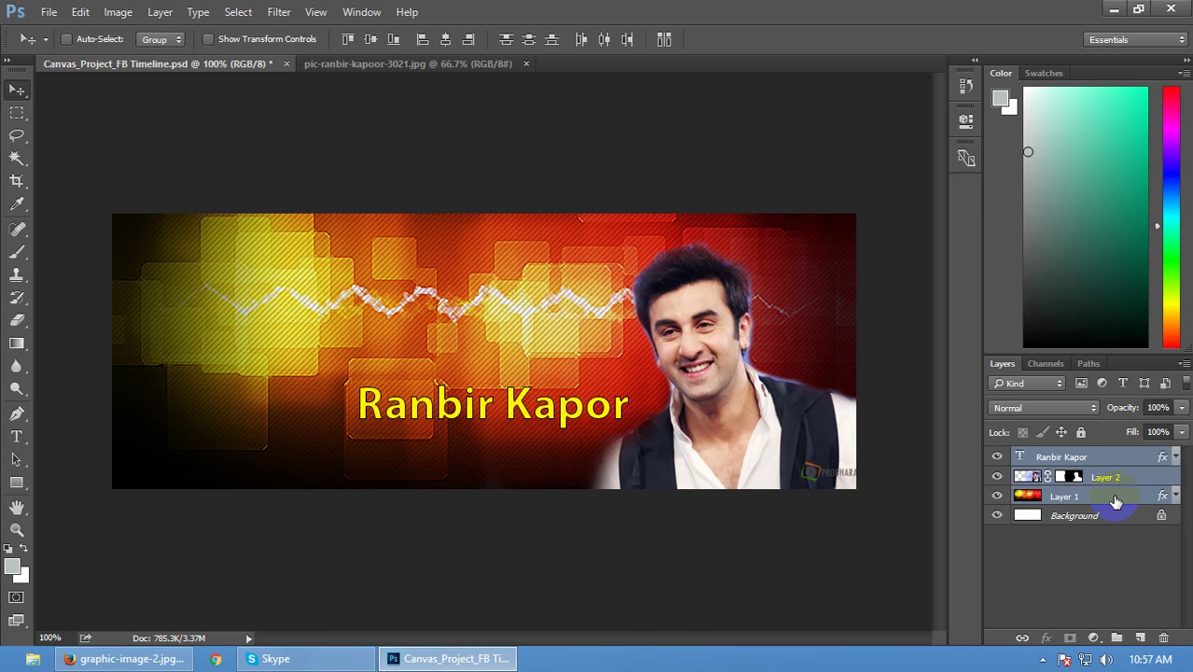
pyautogui.rightClick(1115, 501)
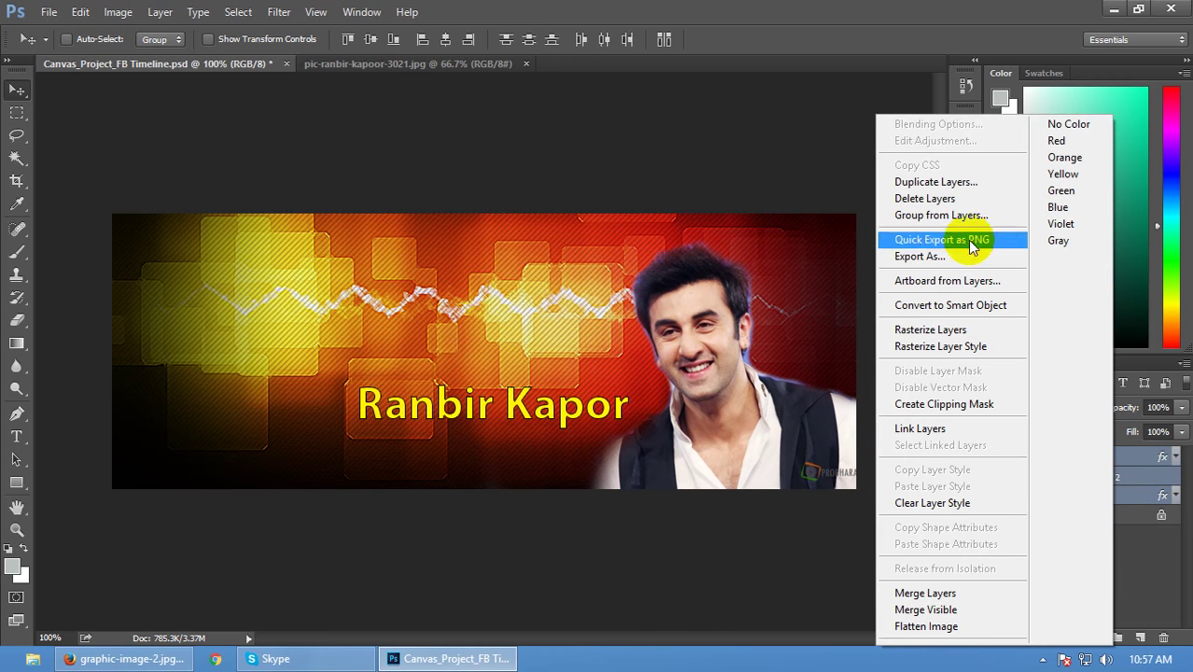
pyautogui.click(971, 306)
# Step: Turn on Show Transform Controls and clear the layer selection
pyautogui.moveTo(1019, 460); pyautogui.dragTo(191, 121)
pyautogui.click(212, 39)
pyautogui.click(613, 367)
pyautogui.click(602, 262)
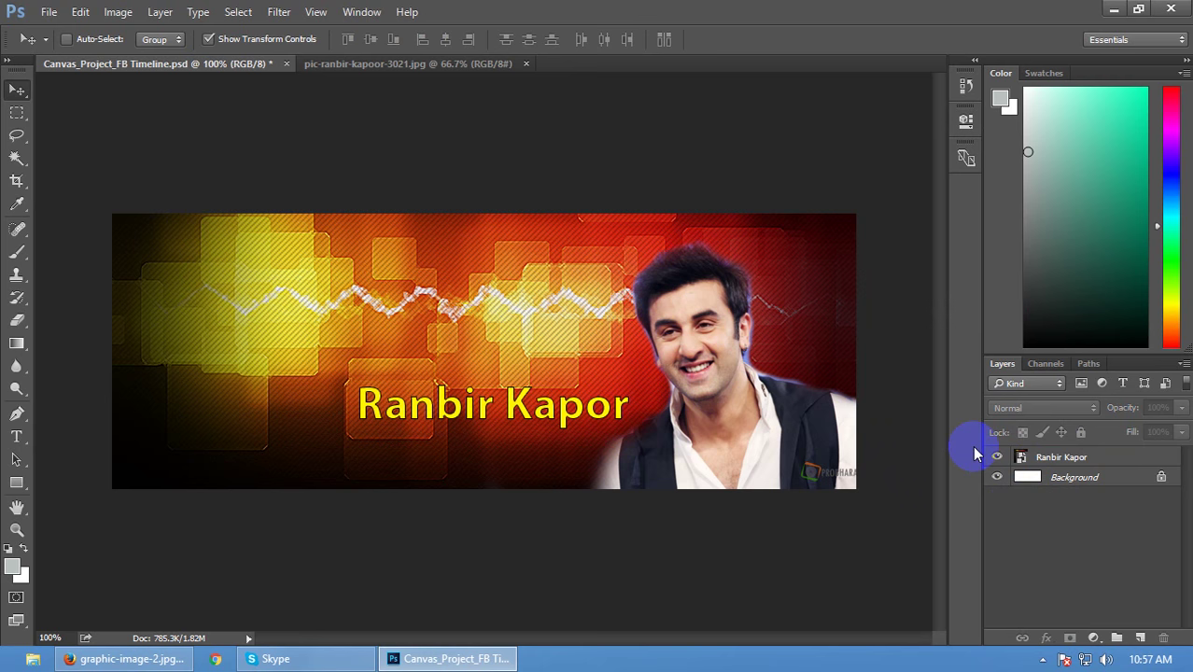
# Step: Open the smart object's contents to examine its separate layers, and close the contents document
pyautogui.click(1021, 457)
pyautogui.moveTo(630, 312); pyautogui.dragTo(1023, 466)
pyautogui.doubleClick(1024, 466)
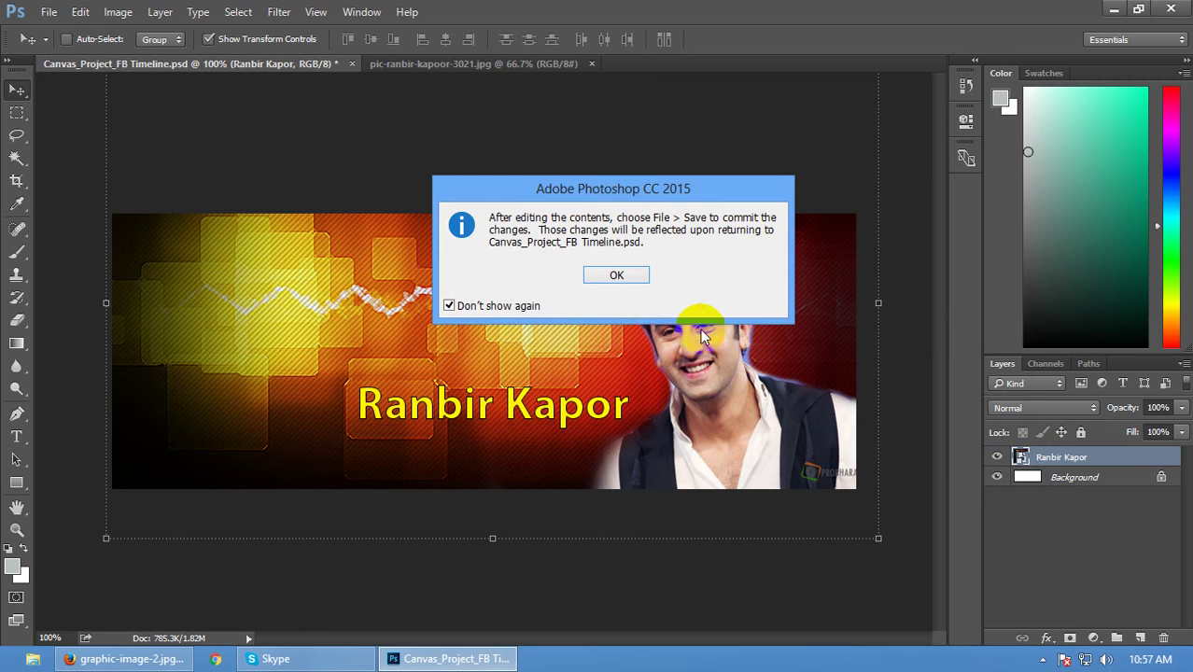
pyautogui.click(612, 276)
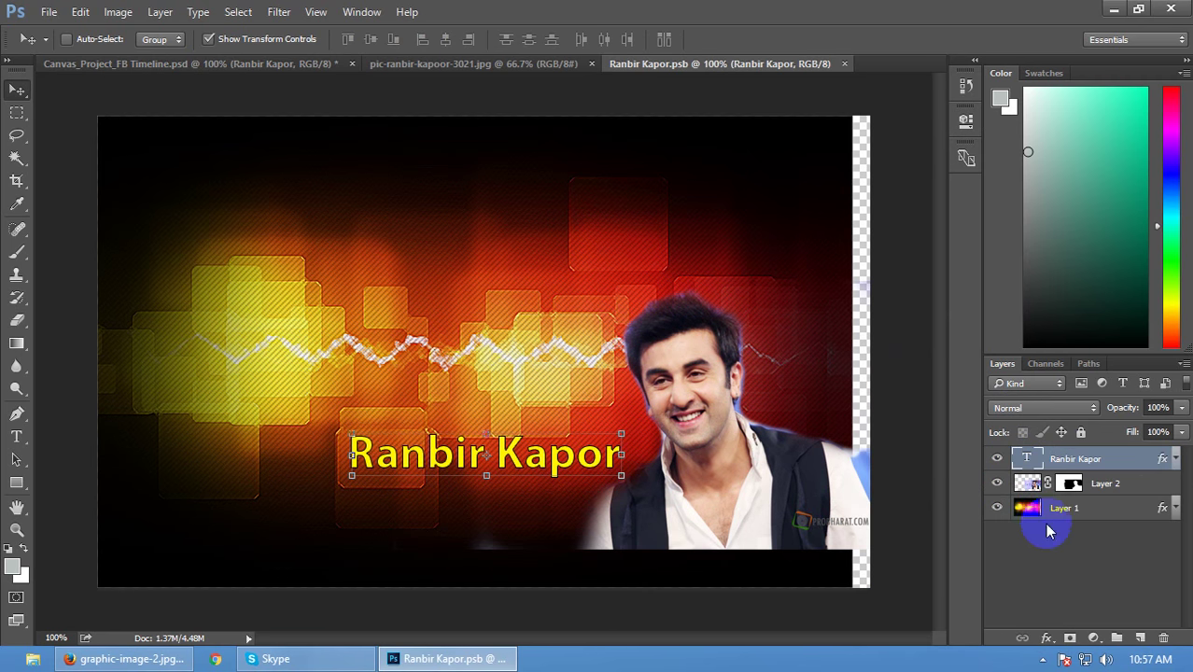
pyautogui.click(1047, 552)
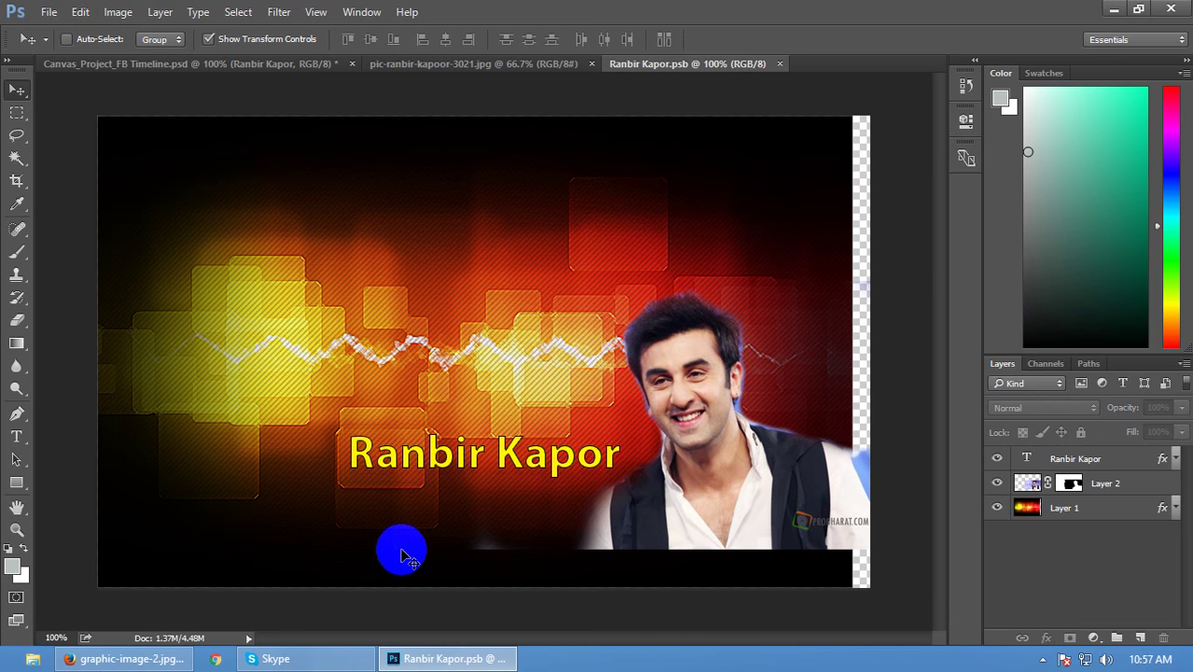
pyautogui.press('ctrl')
pyautogui.hotkey('ctrl', 'w')
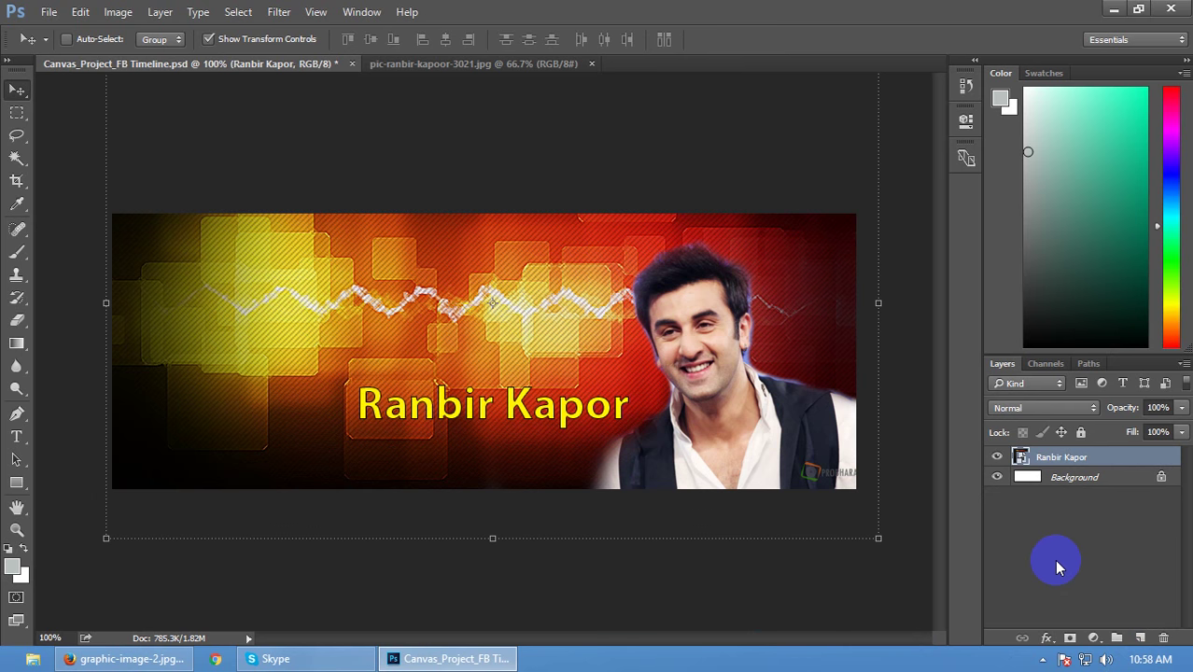
# Step: Undo the smart object conversion and make the title text layer active
pyautogui.hotkey('ctrl', 'z')
pyautogui.click(1054, 559)
pyautogui.click(1064, 457)
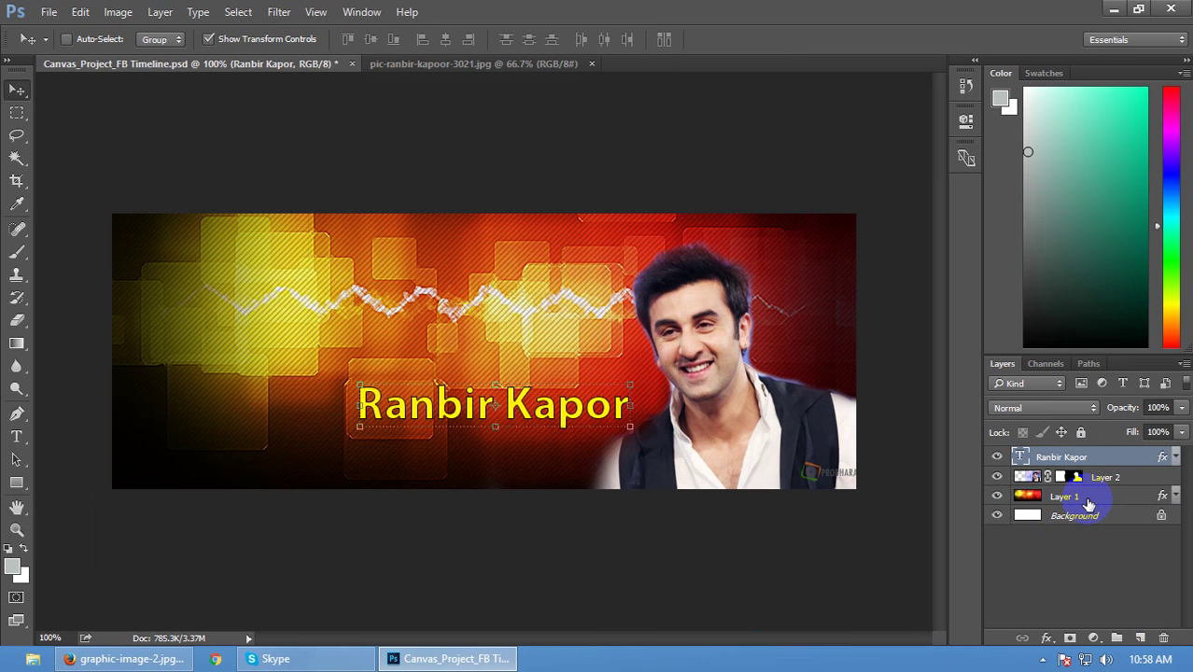
# Step: Stamp all visible layers into a new merged layer above the title layer
pyautogui.keyDown('shift'); pyautogui.click(1064, 497); pyautogui.keyUp('shift')
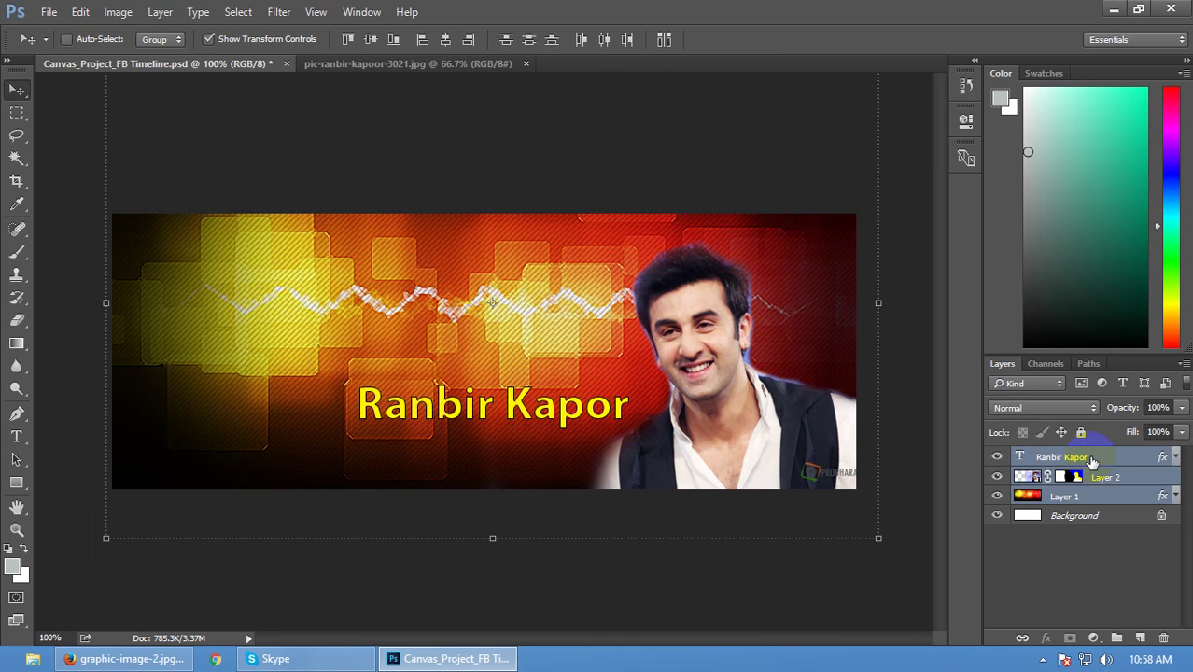
pyautogui.click(1090, 458)
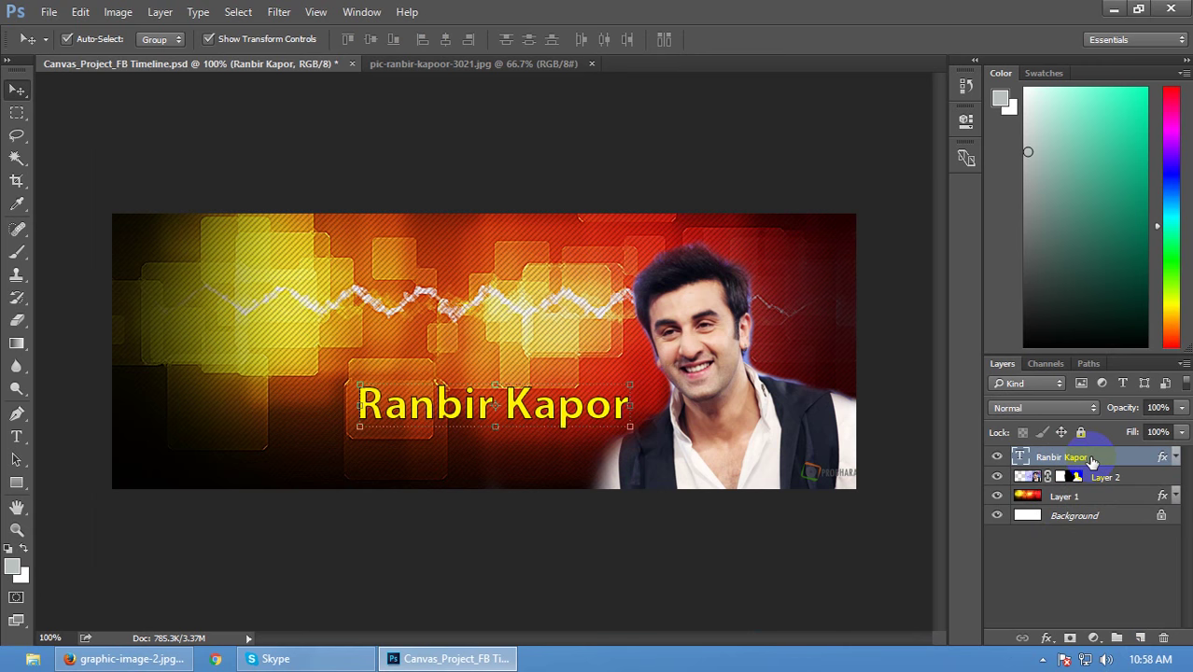
pyautogui.hotkey('ctrl', 'shift', 'alt', 'e')
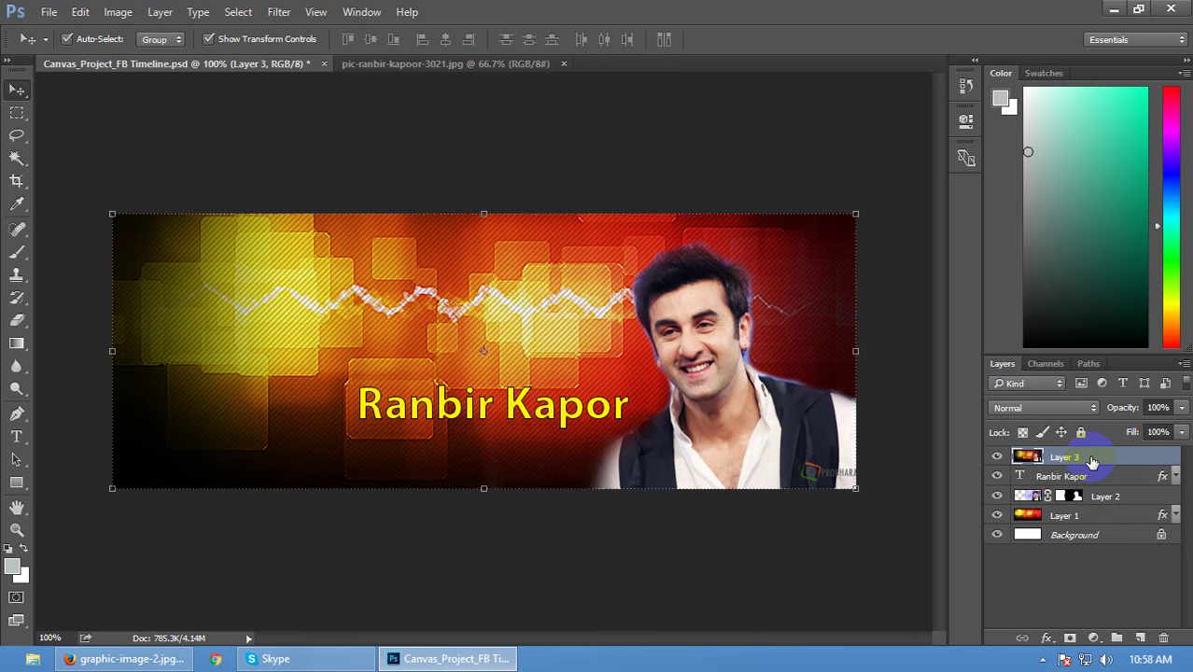
pyautogui.press('ctrl')
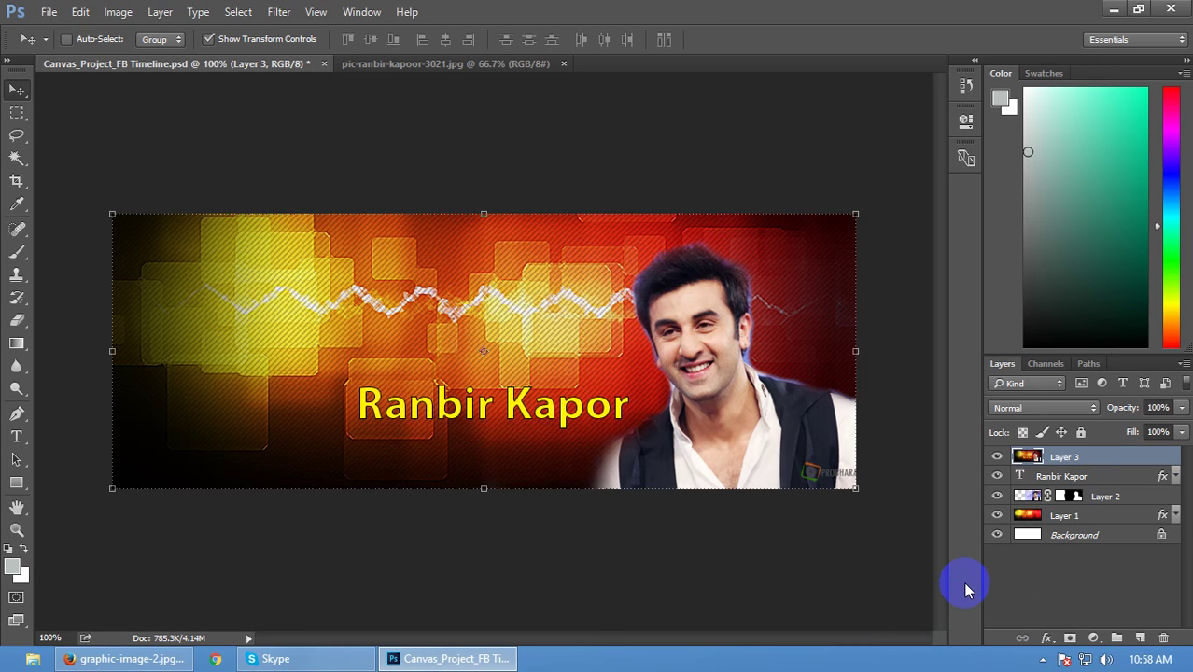
# Step: Try moving the merged Layer 3 away from the layers beneath it, and undo the move
pyautogui.click(1071, 477)
pyautogui.click(1078, 515)
pyautogui.click(1080, 478)
pyautogui.click(1081, 515)
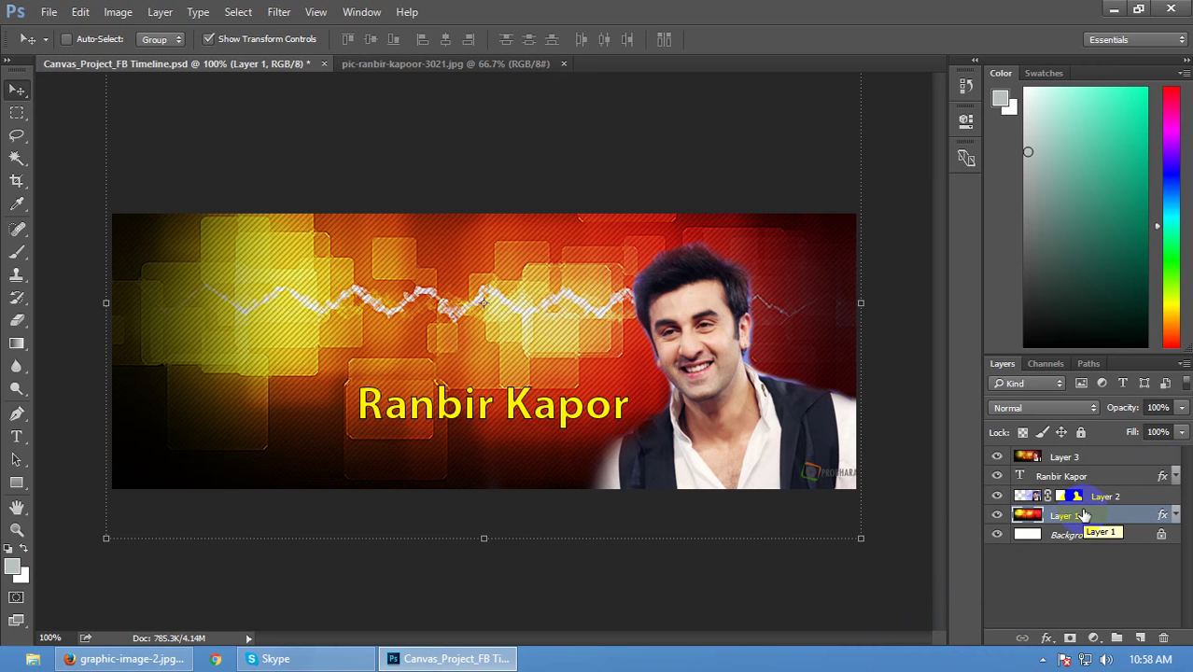
pyautogui.click(1069, 458)
pyautogui.moveTo(639, 373); pyautogui.dragTo(565, 479)
pyautogui.hotkey('ctrl', 'z')
pyautogui.hotkey('alt', 'F9')
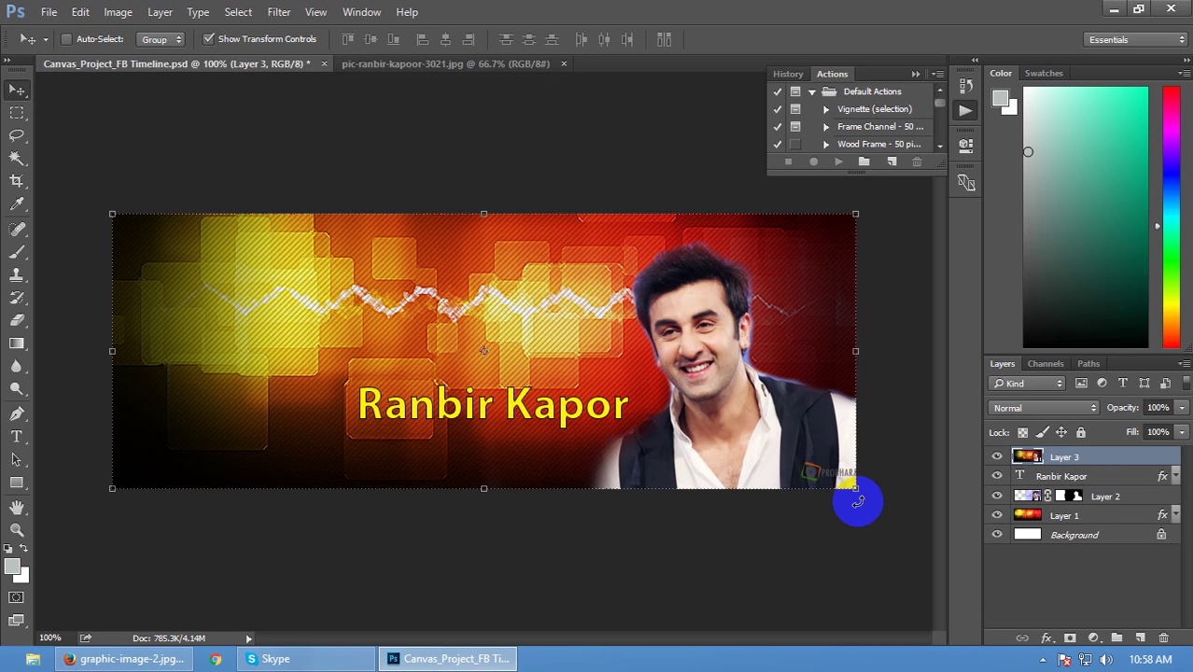
# Step: Delete the merged Layer 3 and leave no layer selected
pyautogui.click(1080, 602)
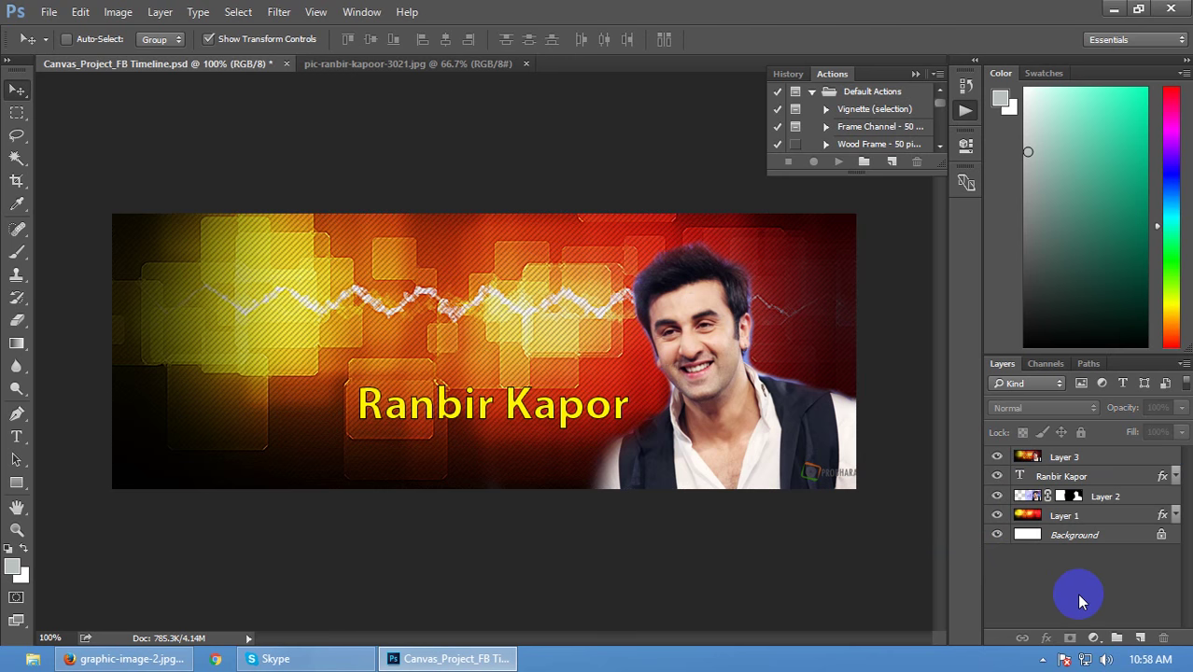
pyautogui.click(1065, 457)
pyautogui.press('Delete')
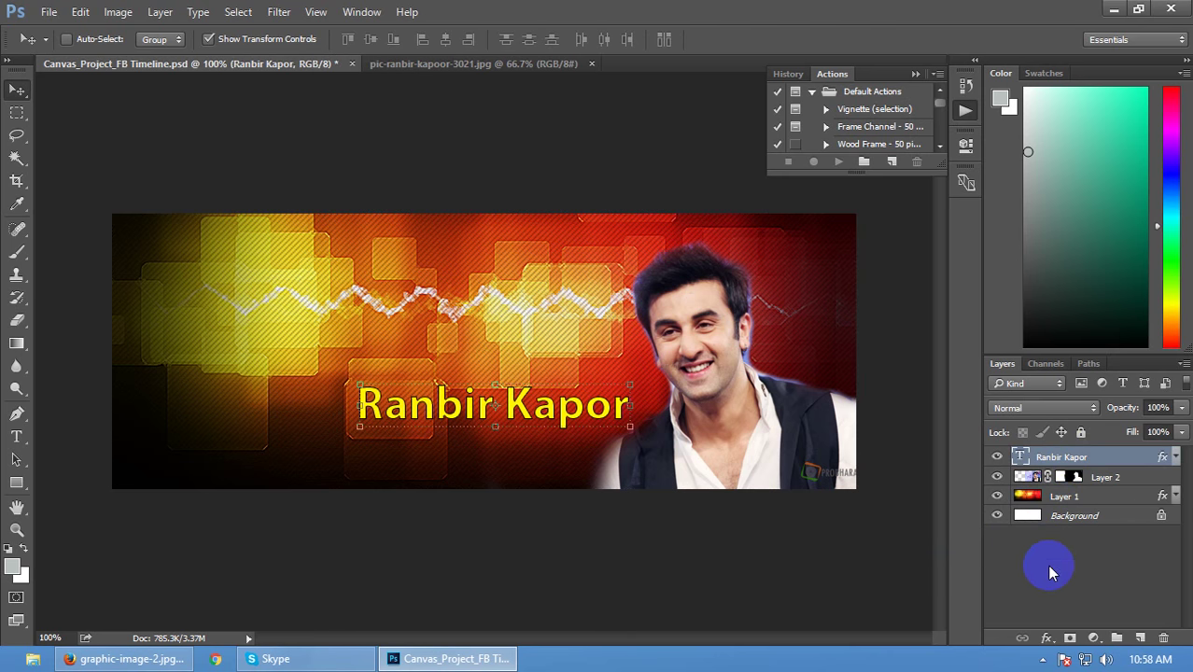
pyautogui.click(1049, 565)
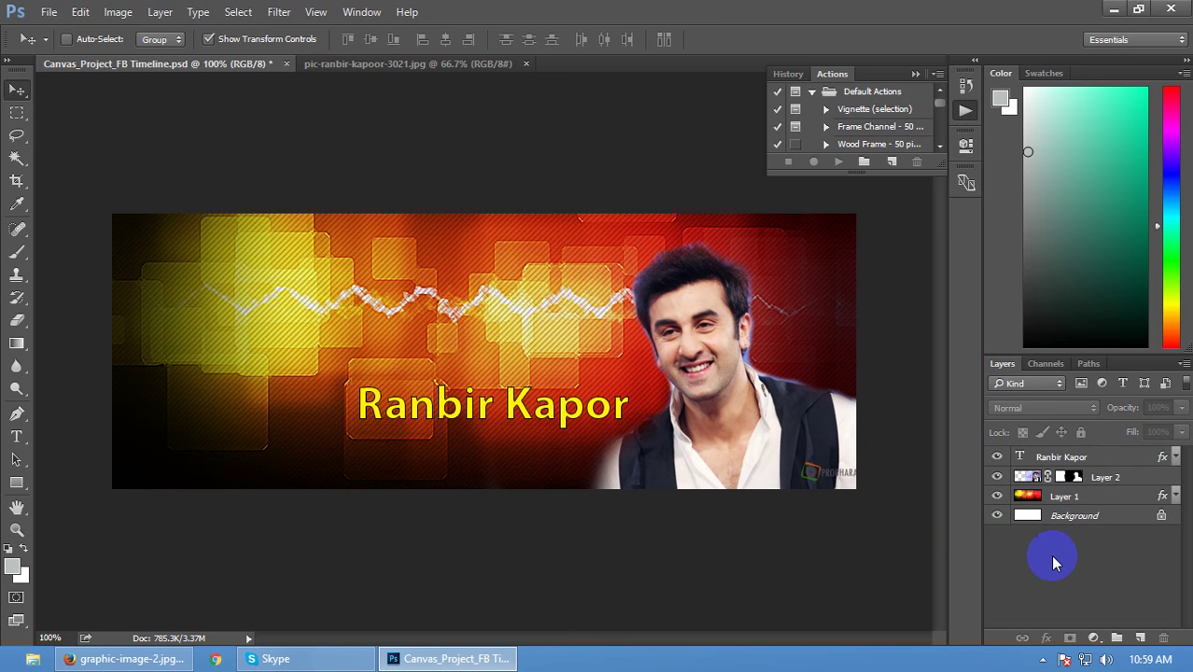
# Step: Select the banner's whole canvas and copy all visible layers with Copy Merged
pyautogui.click(1050, 457)
pyautogui.hotkey('ctrl', 'a')
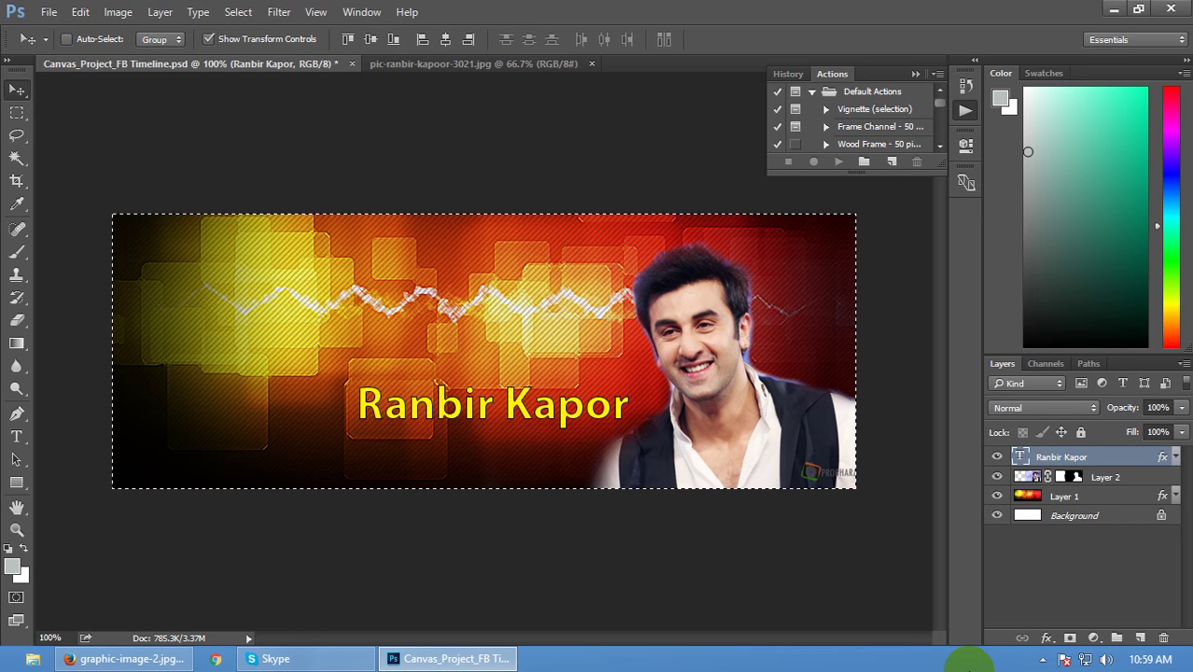
pyautogui.click(81, 12)
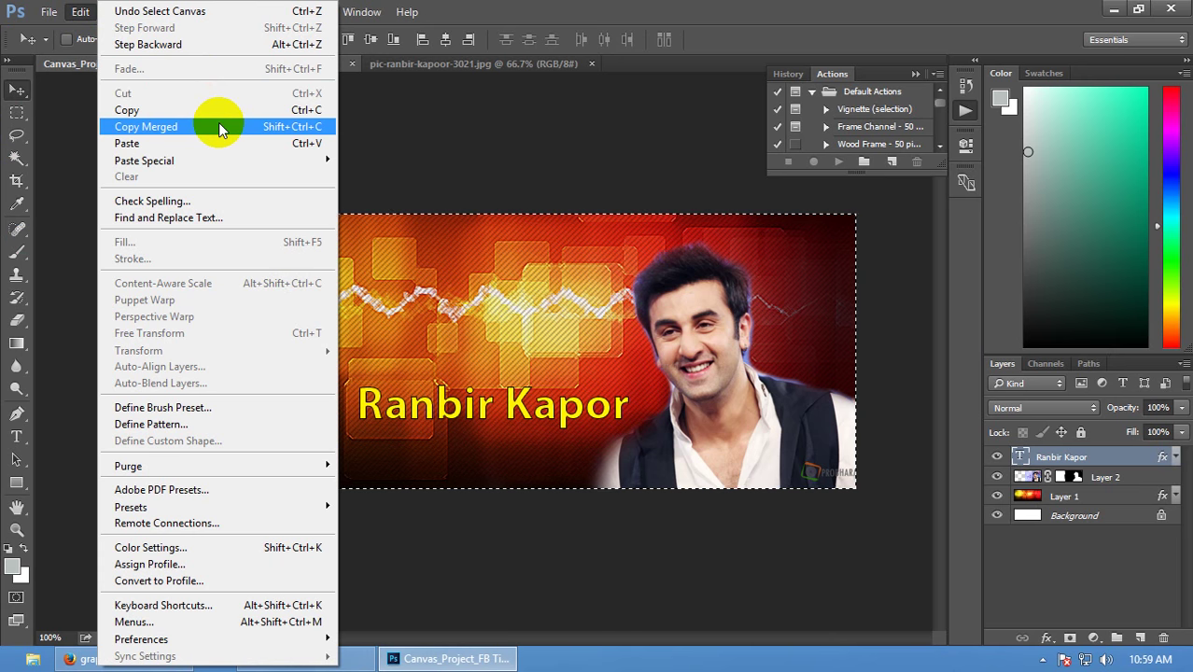
pyautogui.click(578, 11)
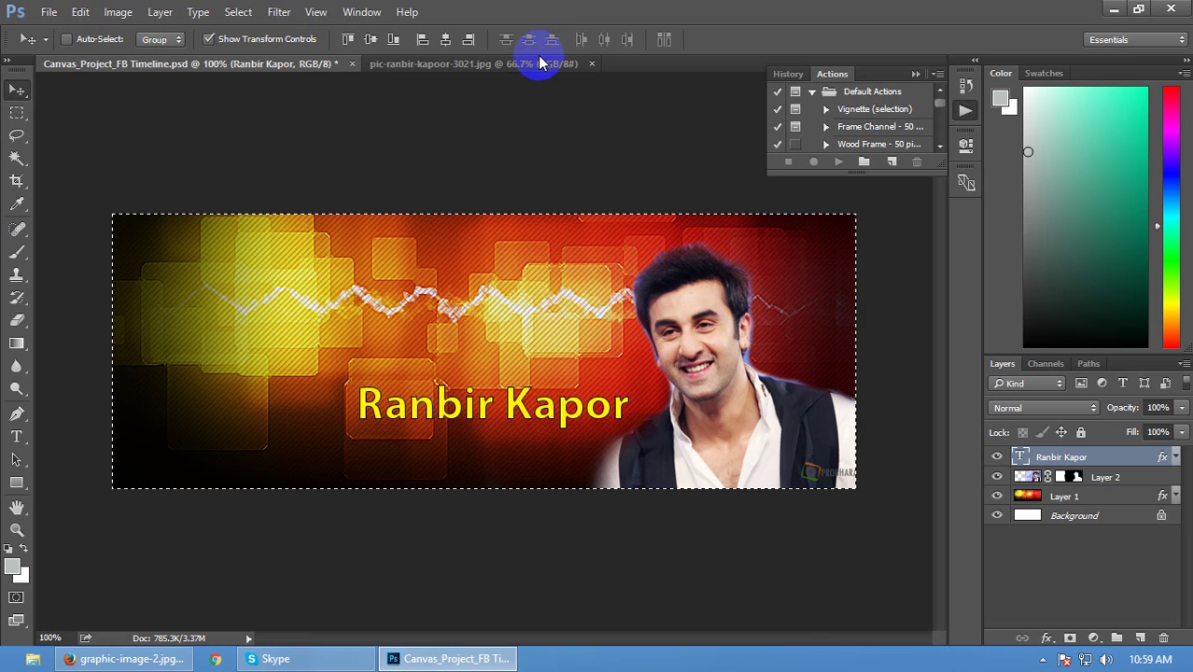
# Step: Create a new document with the default clipboard size and paste the merged banner into it
pyautogui.hotkey('ctrl', 'n')
pyautogui.press('Return')
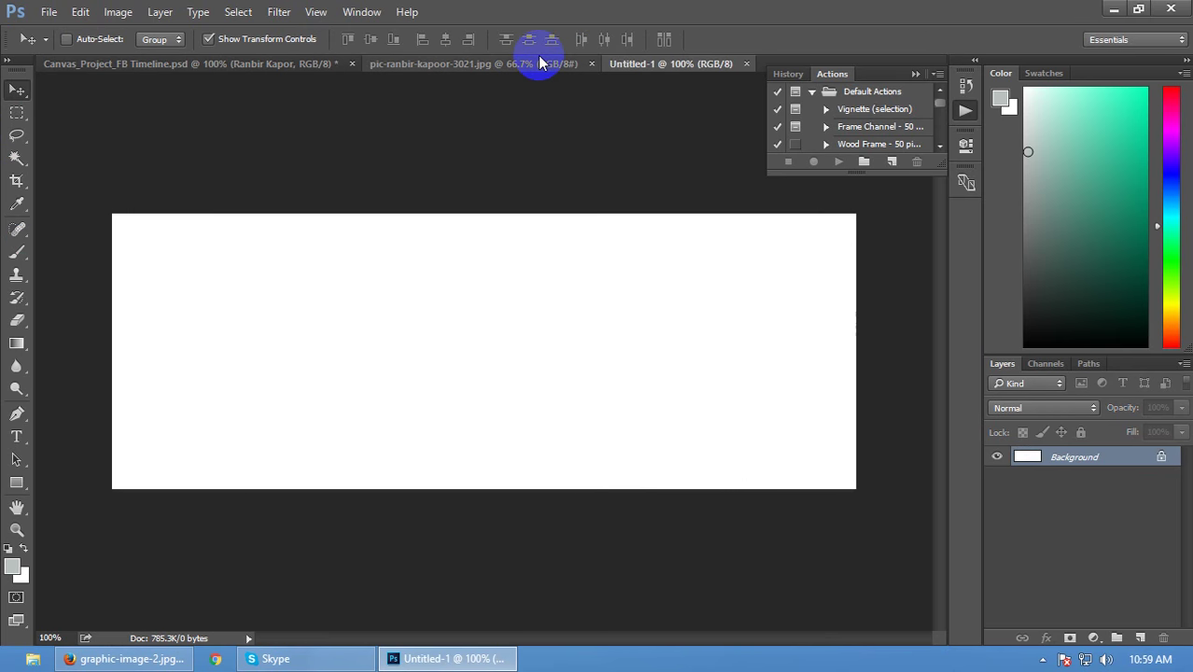
pyautogui.hotkey('ctrl', 'v')
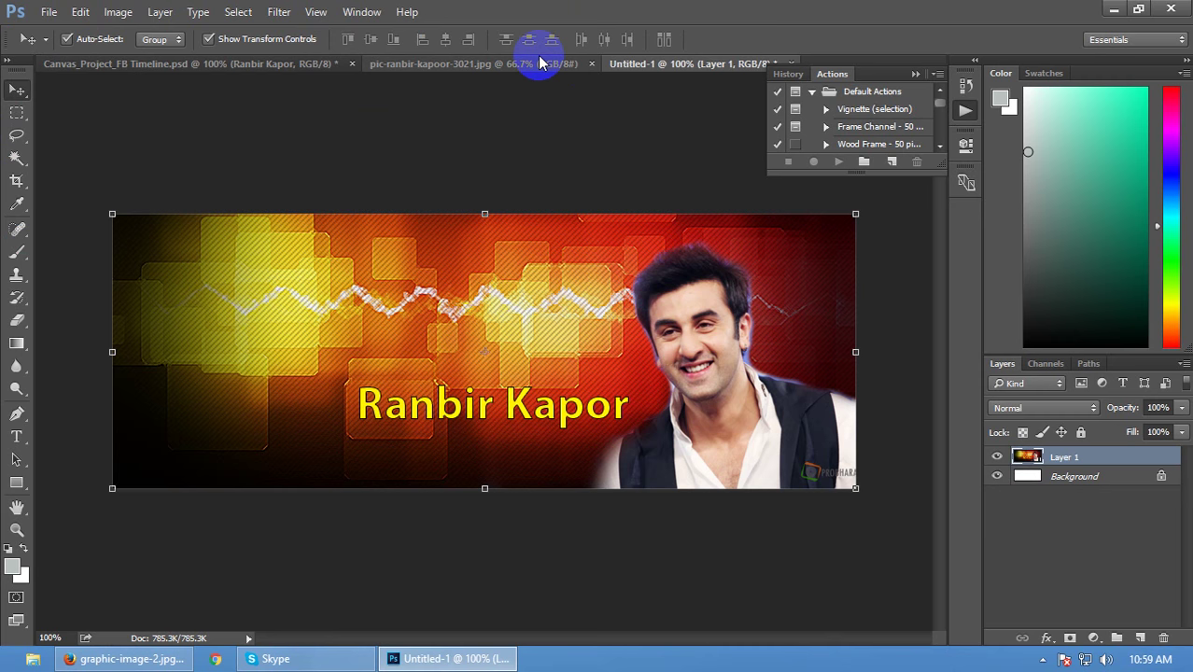
# Step: Return to Canvas_Project_FB Timeline.psd, remove the whole-canvas selection and make the title layer active
pyautogui.click(280, 61)
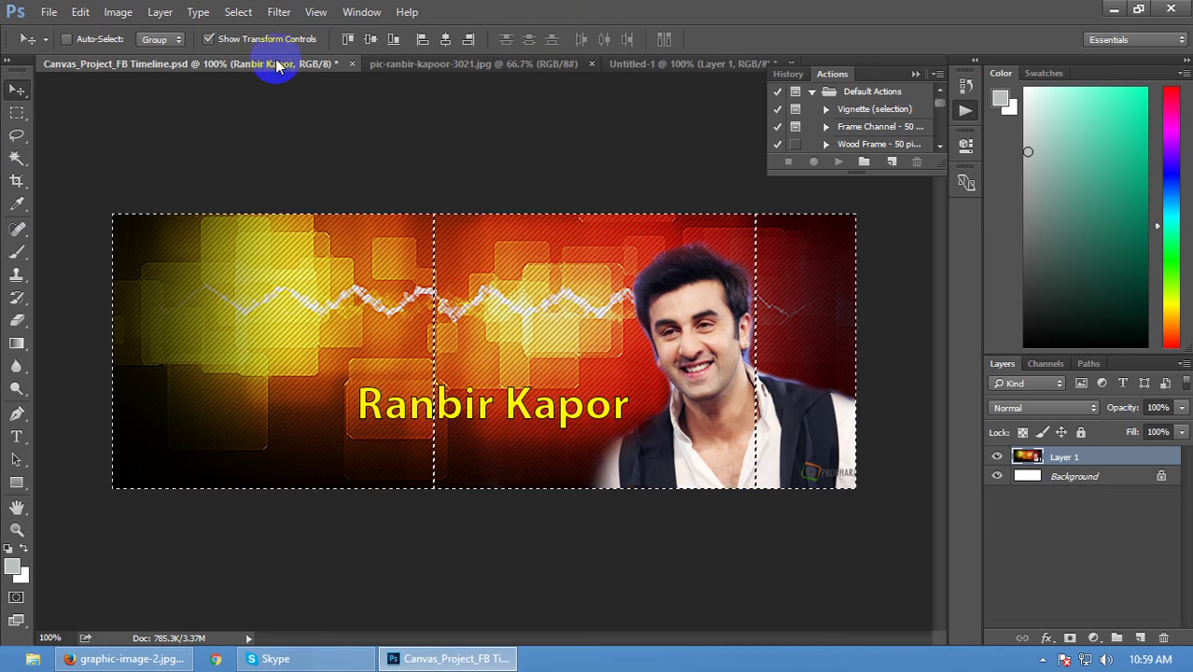
pyautogui.click(1056, 563)
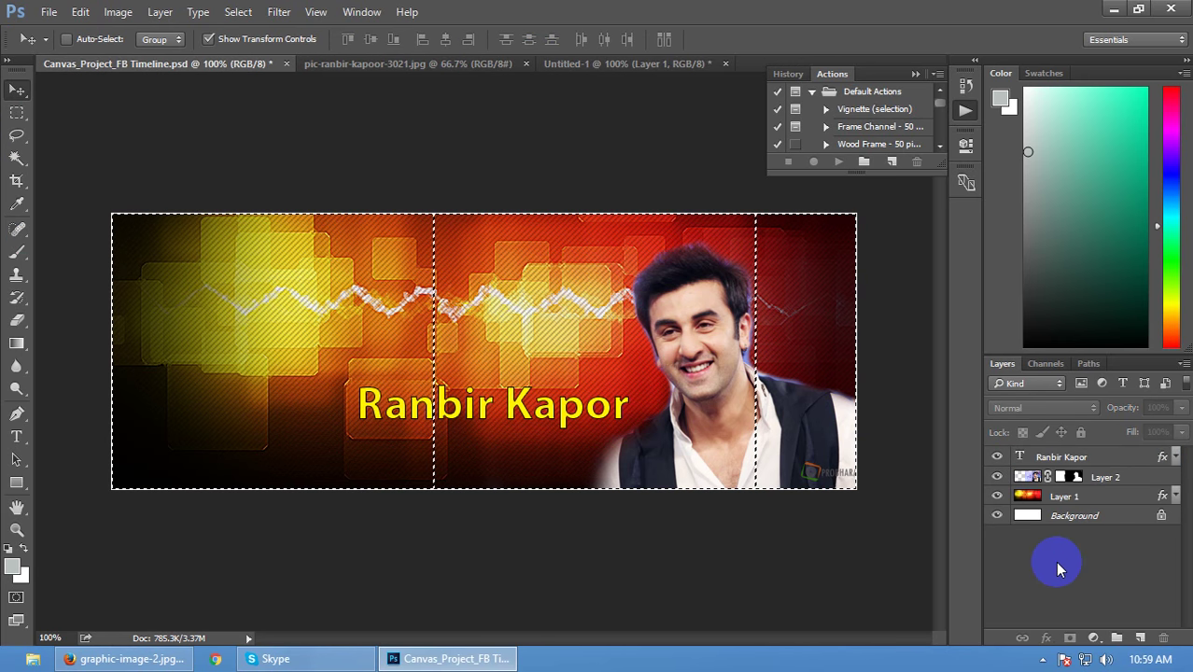
pyautogui.hotkey('ctrl', 'd')
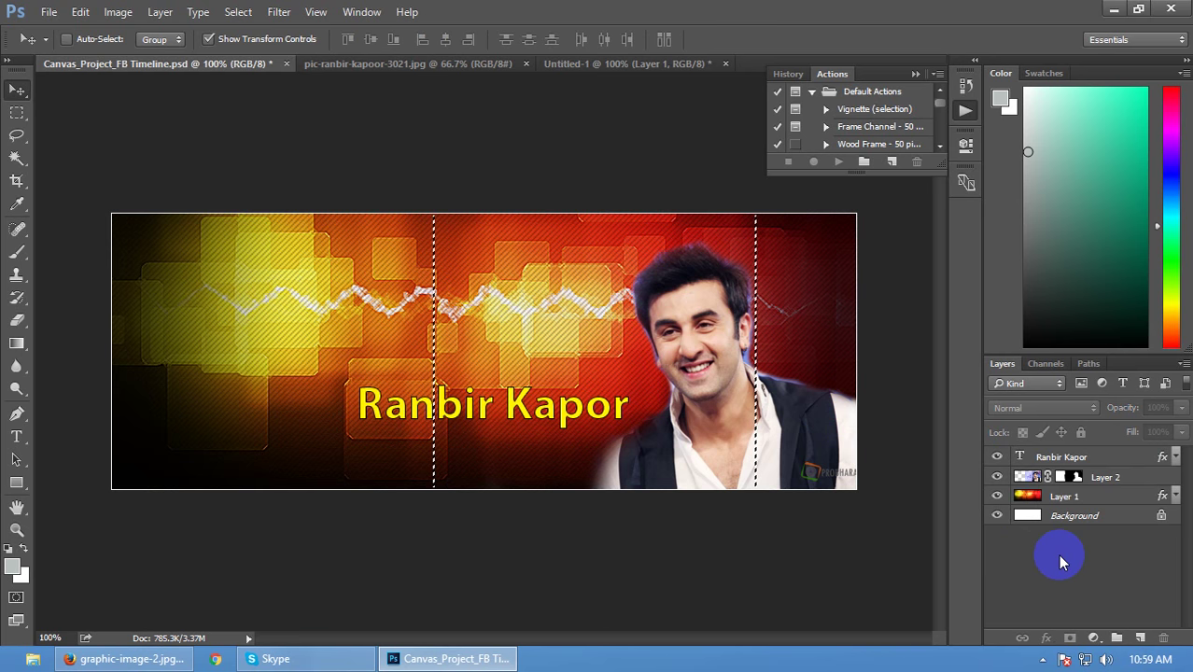
pyautogui.click(17, 112)
pyautogui.click(112, 155)
pyautogui.click(17, 90)
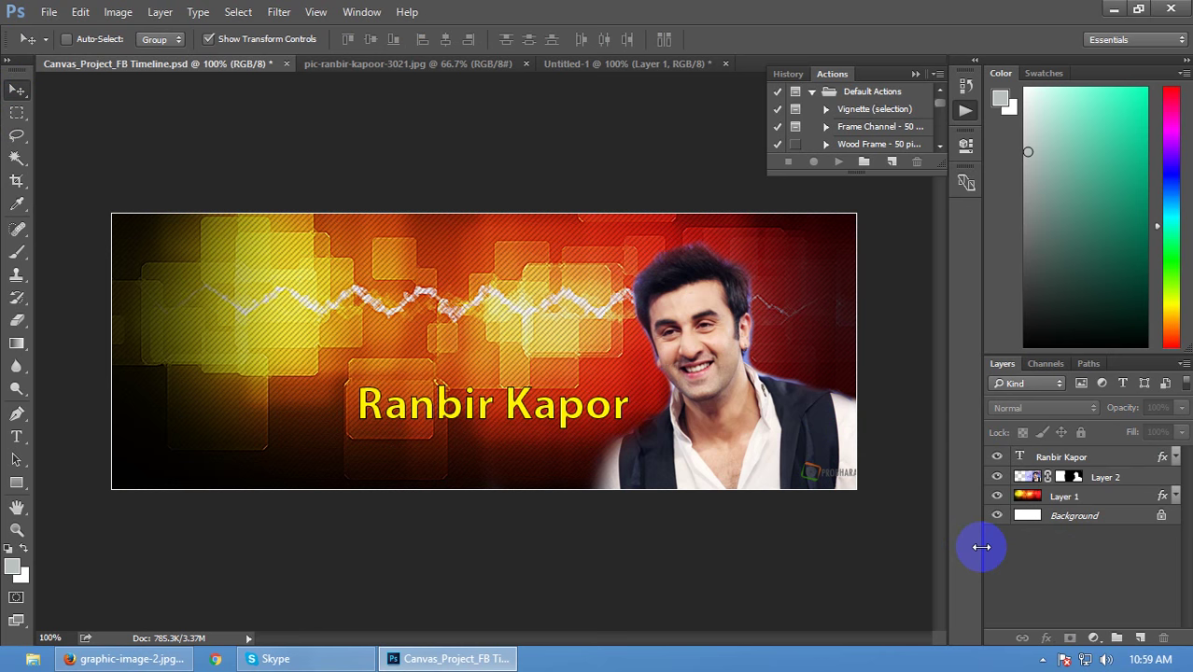
pyautogui.click(1050, 457)
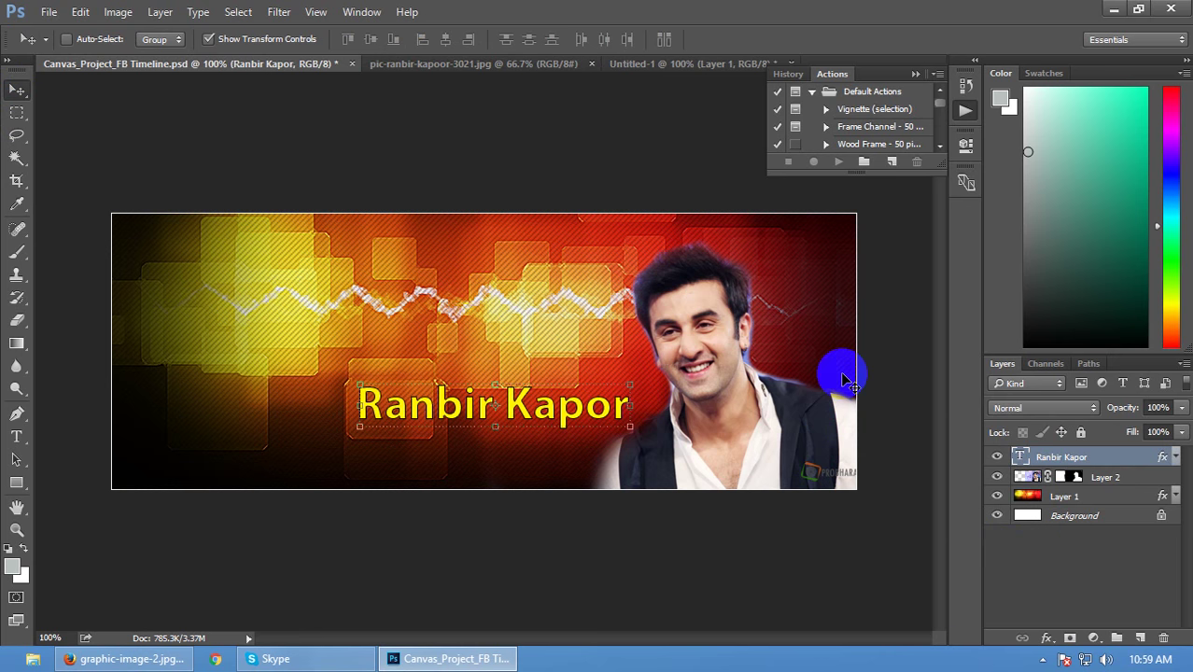
# Step: Close pic-ranbir-kapoor-3021.jpg and return to the banner document with no layer selected
pyautogui.click(426, 64)
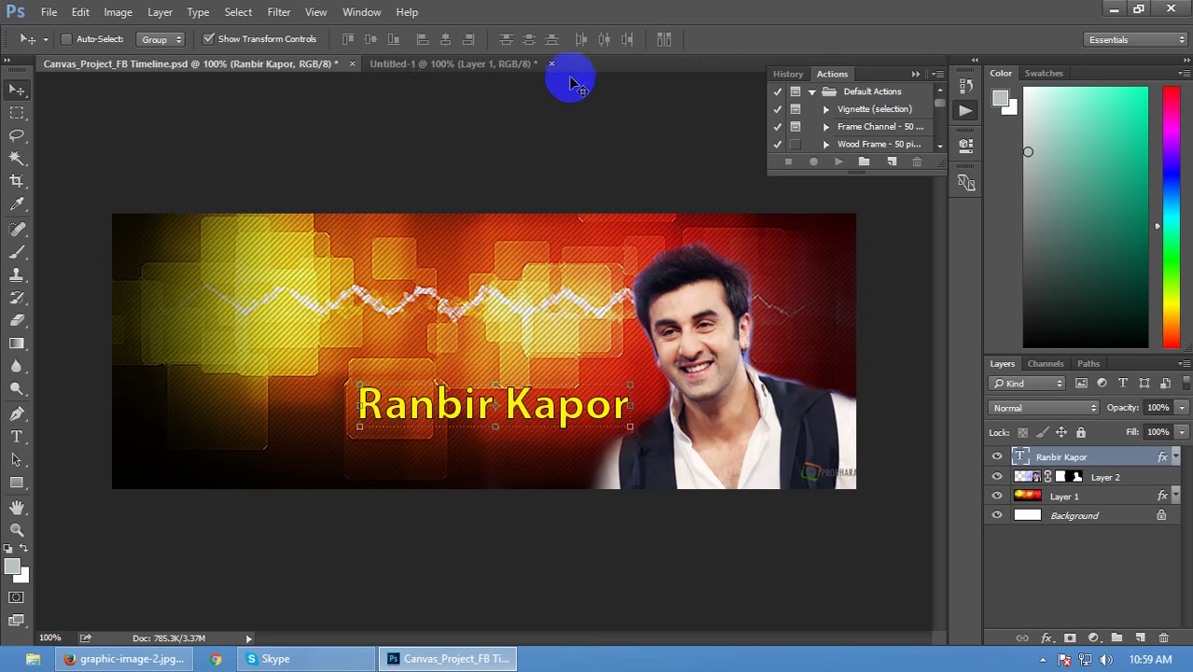
pyautogui.click(591, 64)
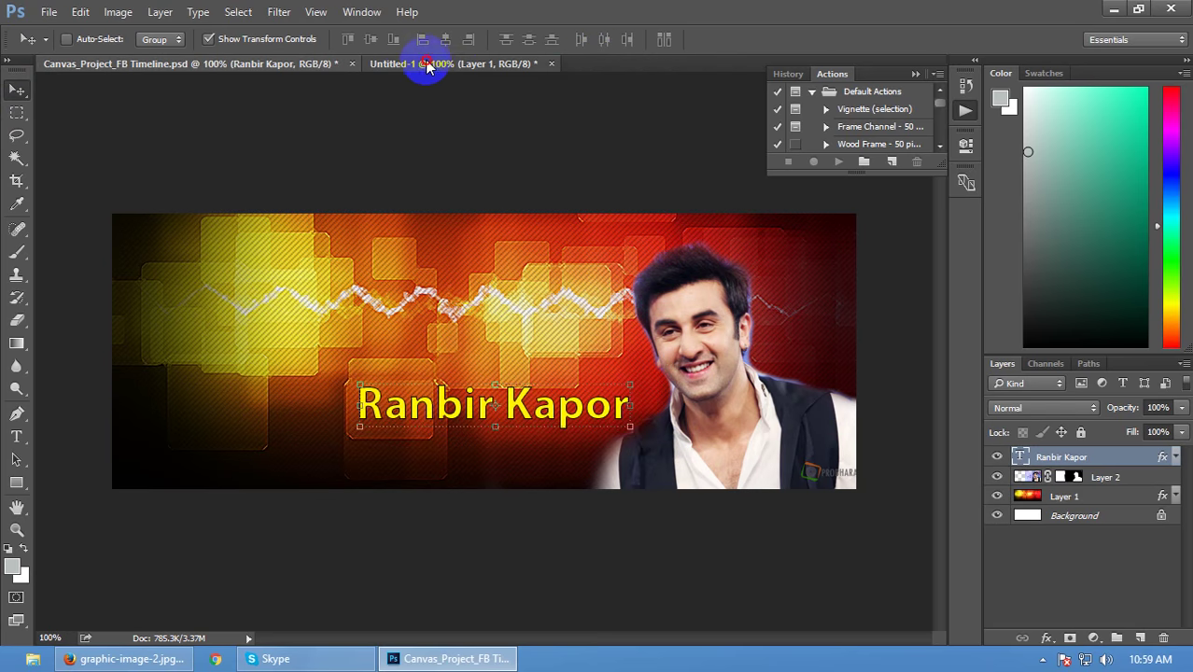
pyautogui.click(427, 63)
pyautogui.click(275, 64)
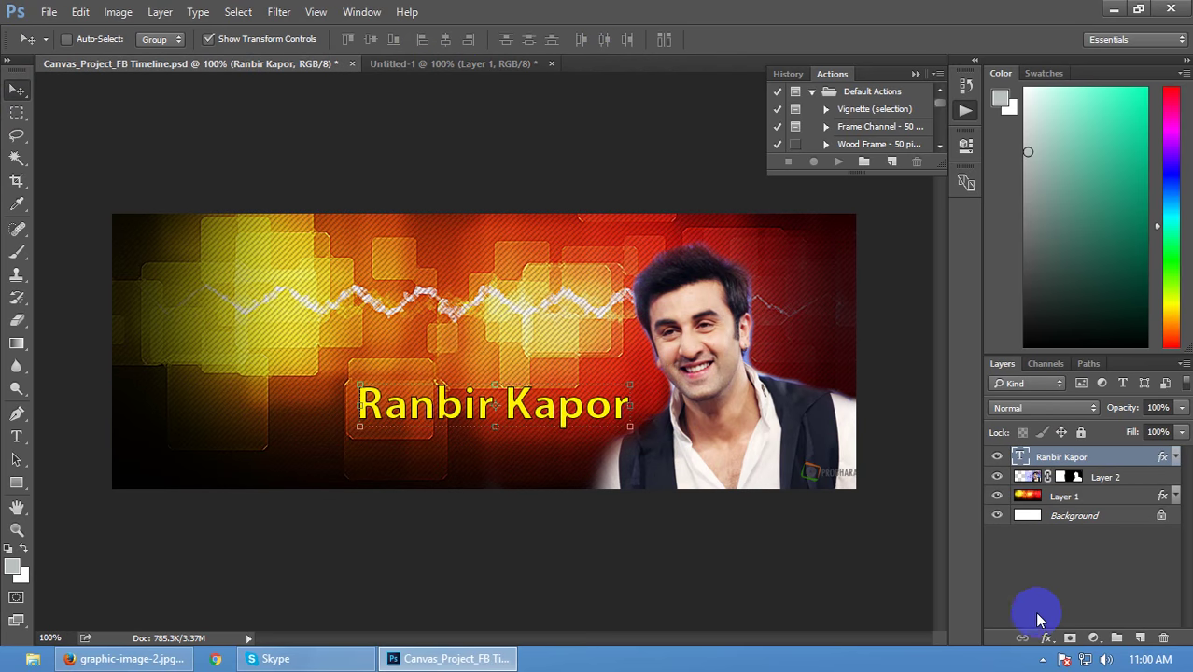
pyautogui.click(1080, 583)
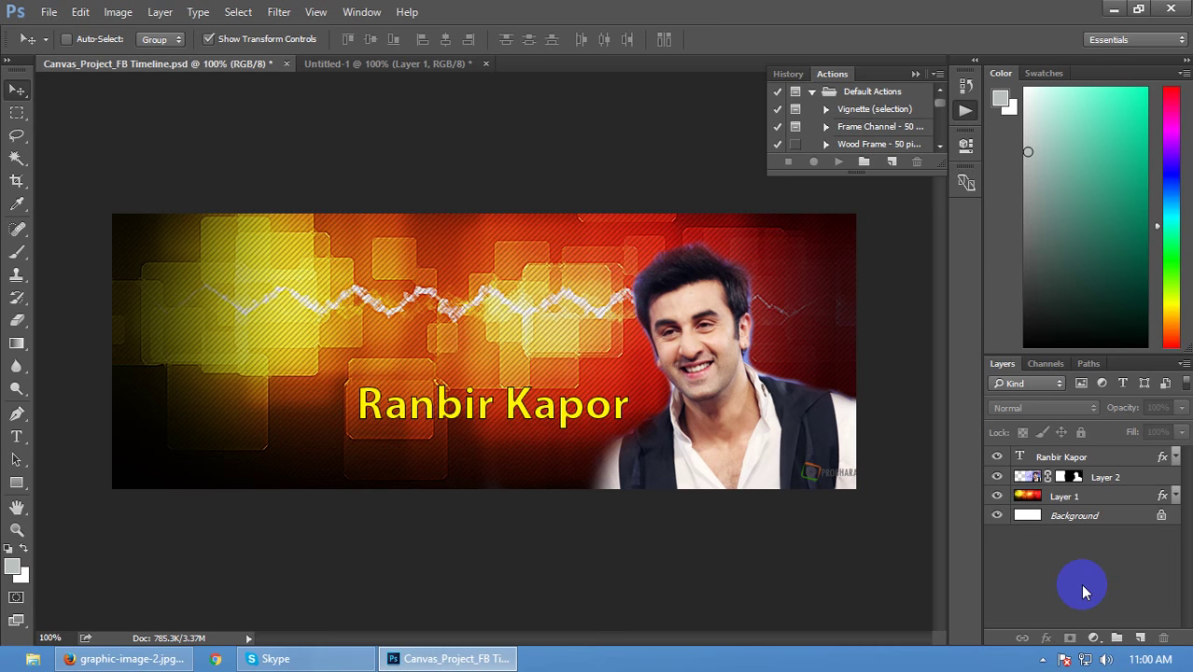
pyautogui.press('ctrl')
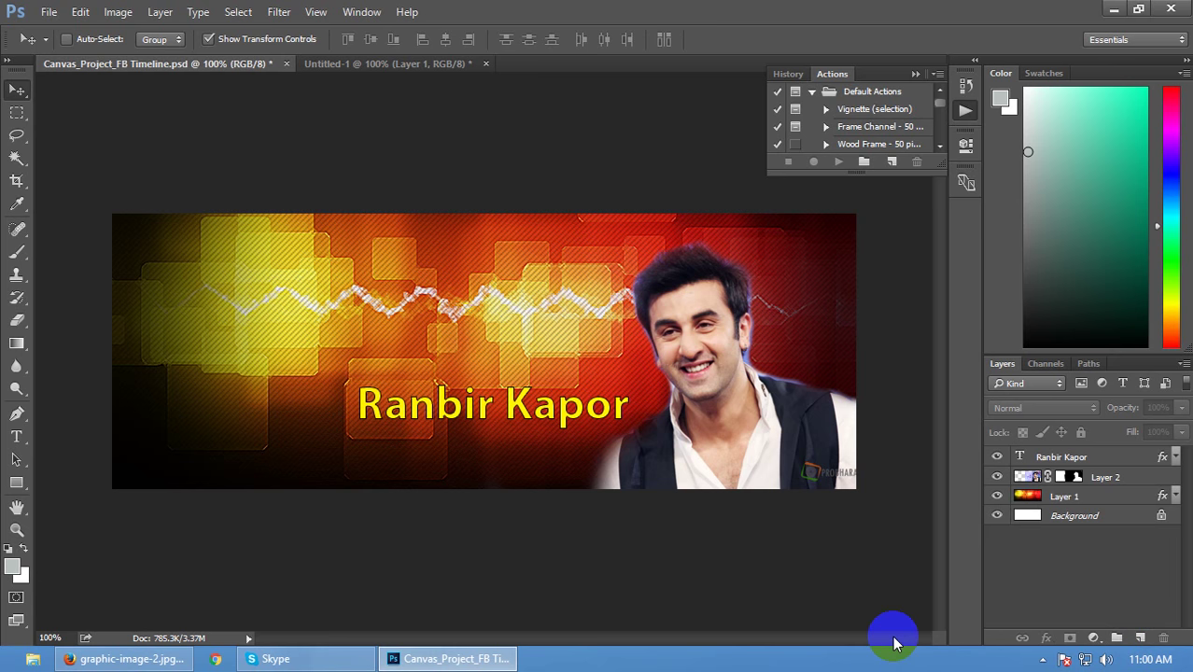
# Step: Draw a vertical grey rectangle shape about 49 × 367 px across the banner's full height, between the title's two words
pyautogui.click(15, 110)
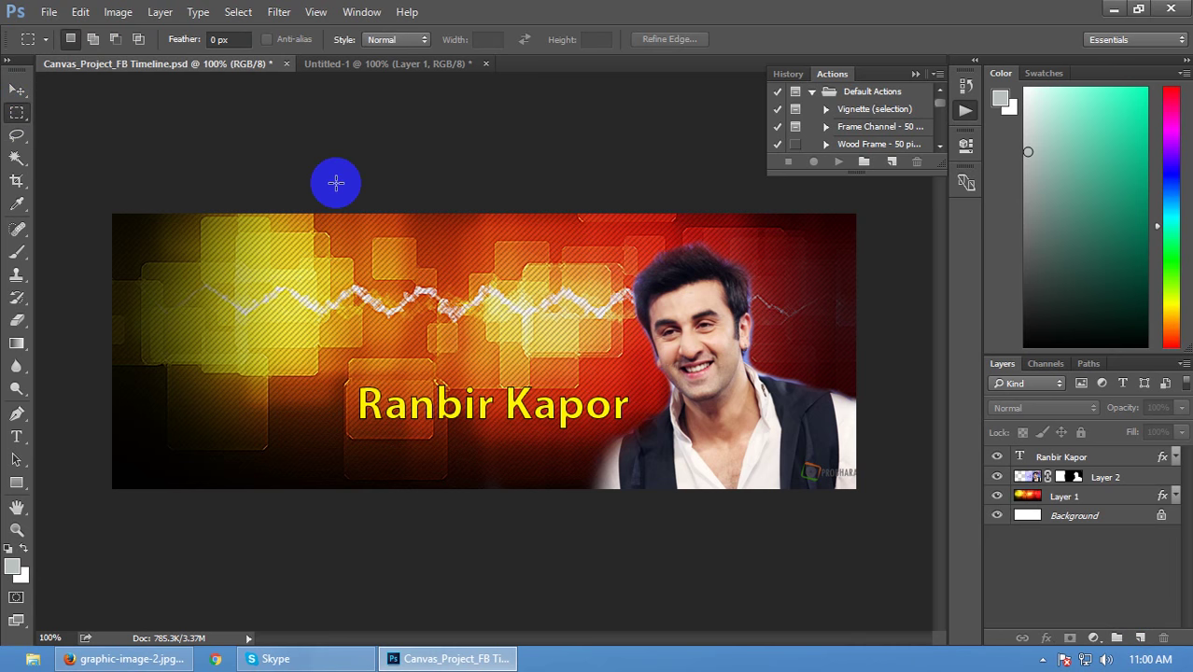
pyautogui.click(16, 480)
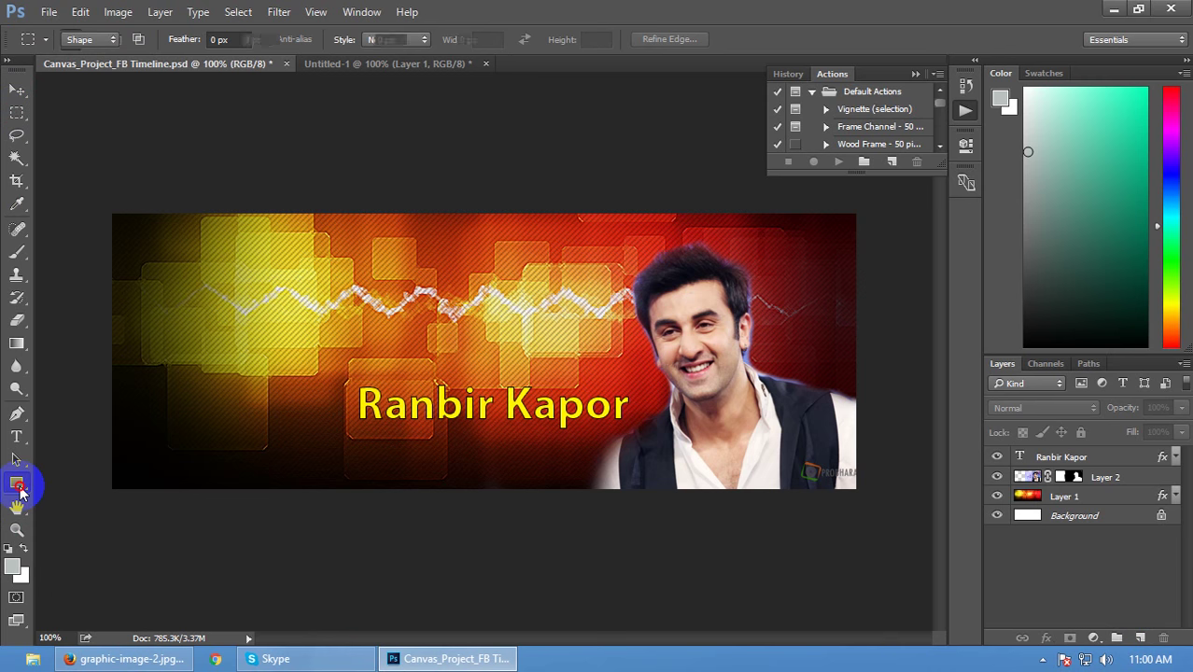
pyautogui.rightClick(31, 485)
pyautogui.click(97, 477)
pyautogui.moveTo(454, 192); pyautogui.dragTo(496, 512)
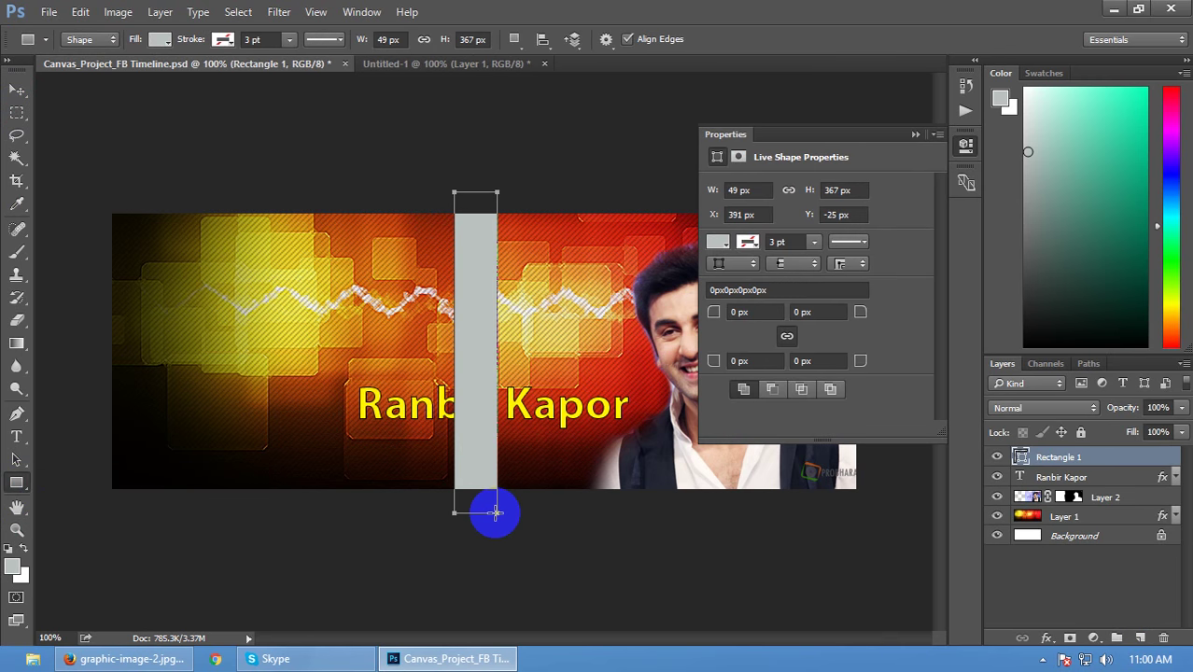
# Step: Centre the grey rectangle horizontally on the canvas and remove the selection
pyautogui.press('v')
pyautogui.hotkey('ctrl', 'a')
pyautogui.click(446, 39)
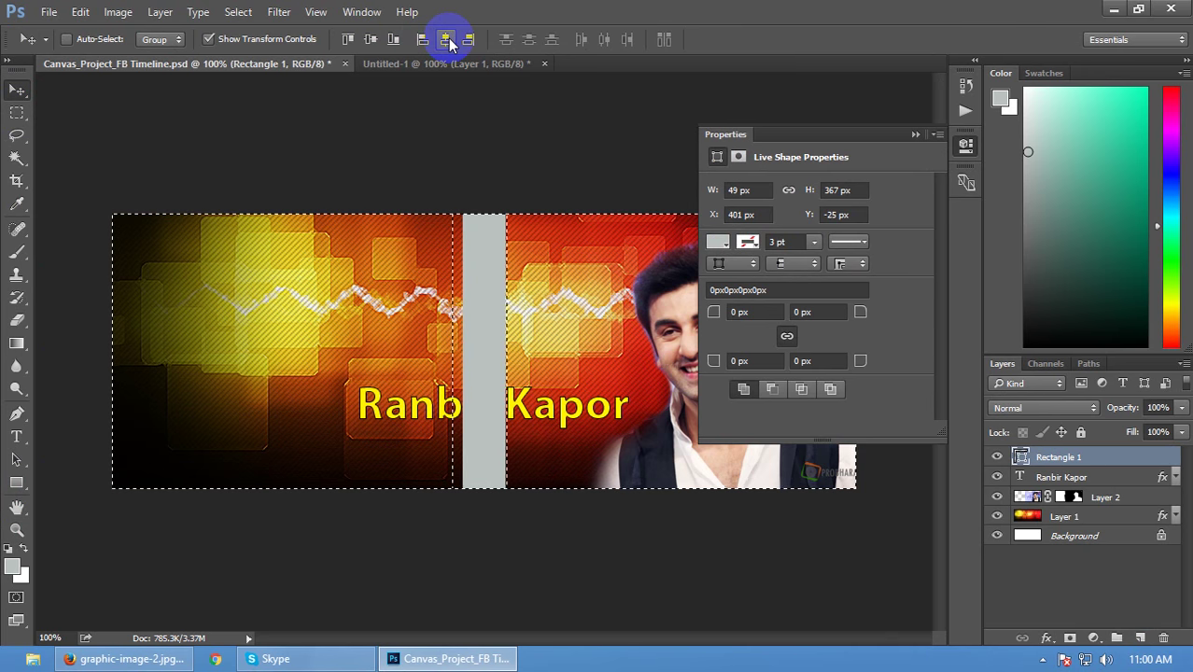
pyautogui.hotkey('ctrl', 'd')
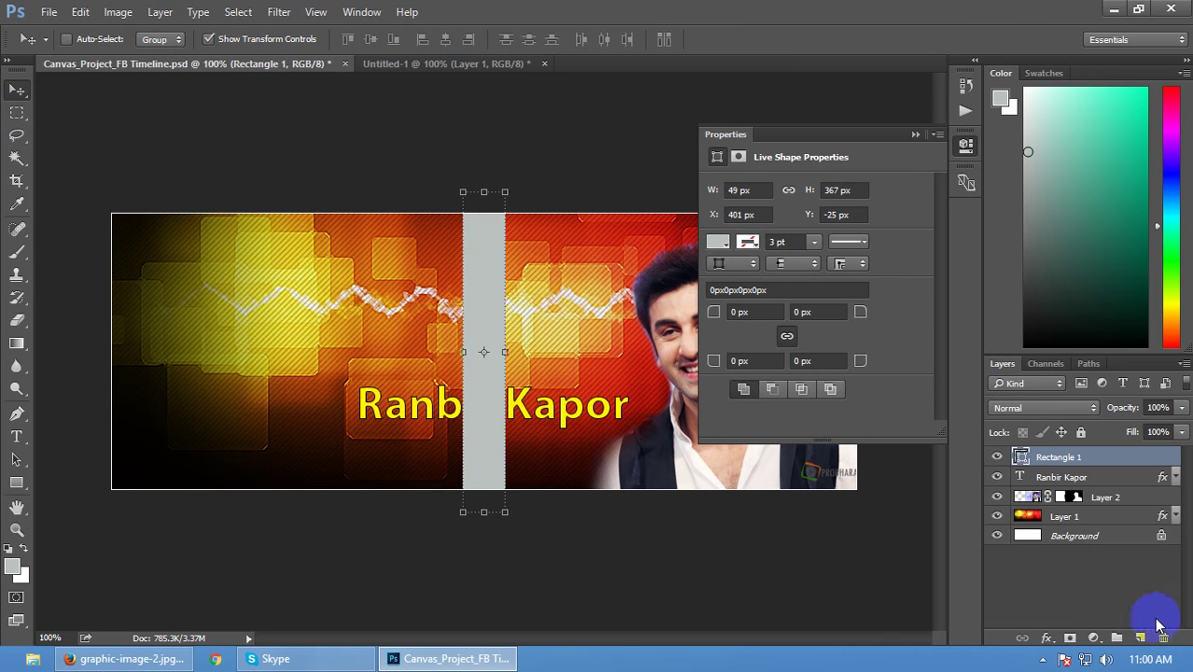
# Step: Rotate the Ranbir Kapor title by -90° so it reads upwards, and move its layer above the rectangle
pyautogui.click(997, 480)
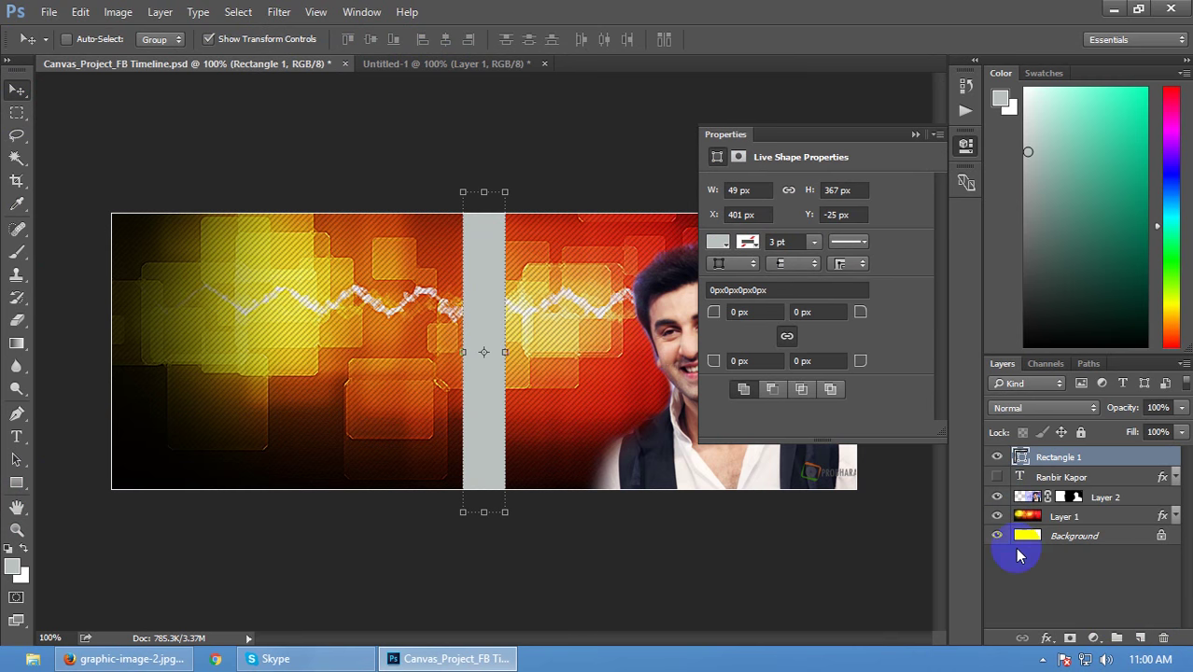
pyautogui.click(995, 477)
pyautogui.click(1061, 477)
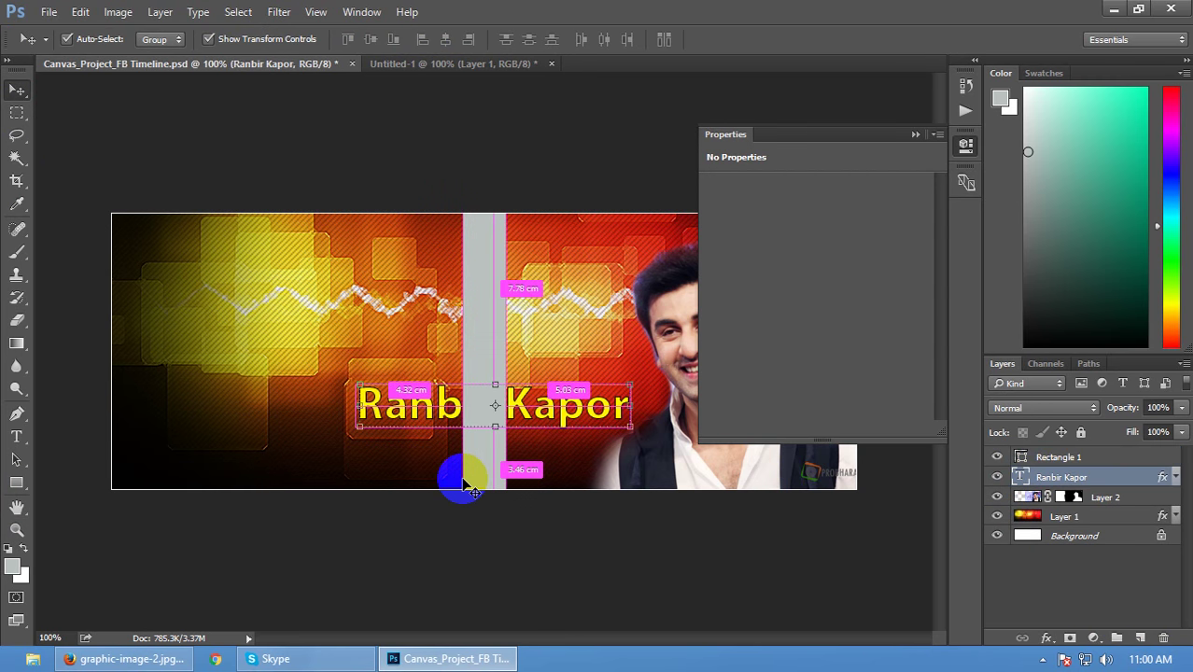
pyautogui.hotkey('ctrl', 't')
pyautogui.moveTo(638, 397); pyautogui.dragTo(504, 298)
pyautogui.press('Return')
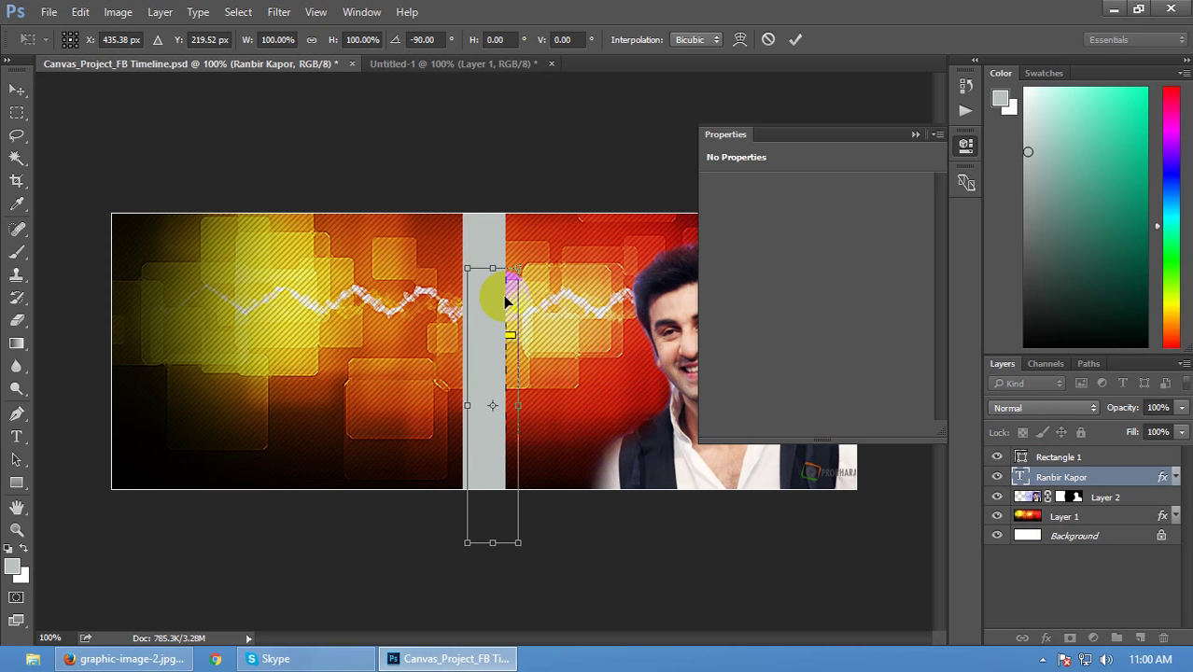
pyautogui.press('Return')
pyautogui.hotkey('ctrl', ']')
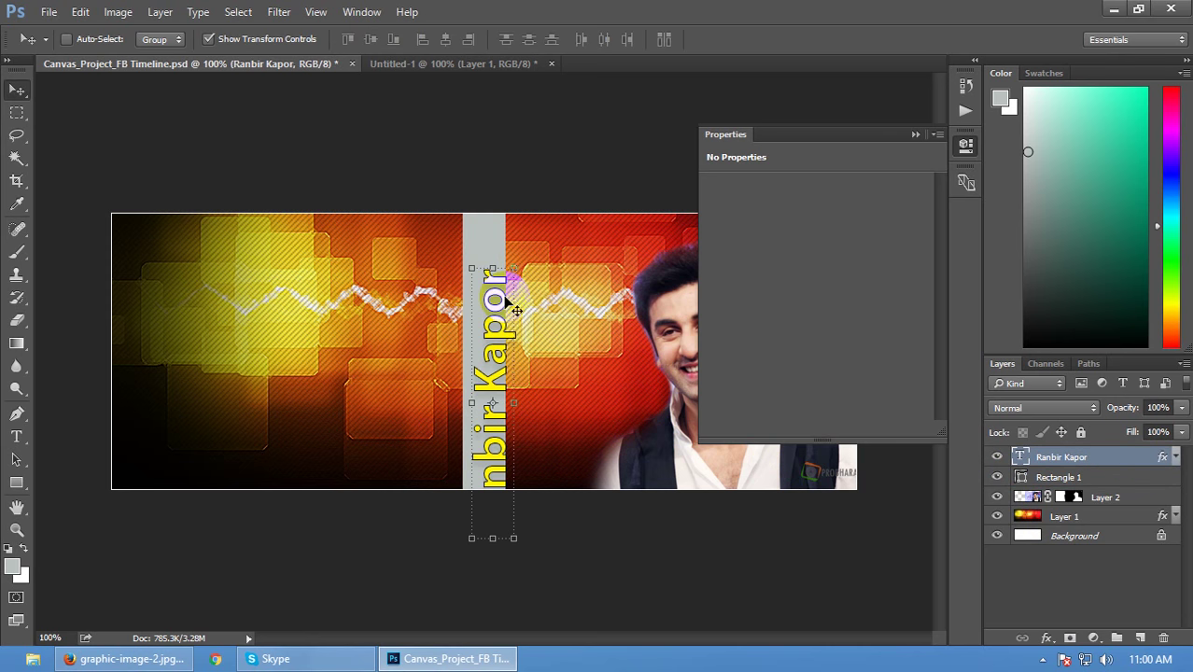
# Step: Scale the vertical title to about 78.38% and position it inside the grey rectangle
pyautogui.moveTo(493, 299)
pyautogui.mouseDown()
pyautogui.moveTo(482, 271)
pyautogui.moveTo(502, 271)
pyautogui.moveTo(494, 317)
pyautogui.mouseUp()
pyautogui.hotkey('ctrl', 't')
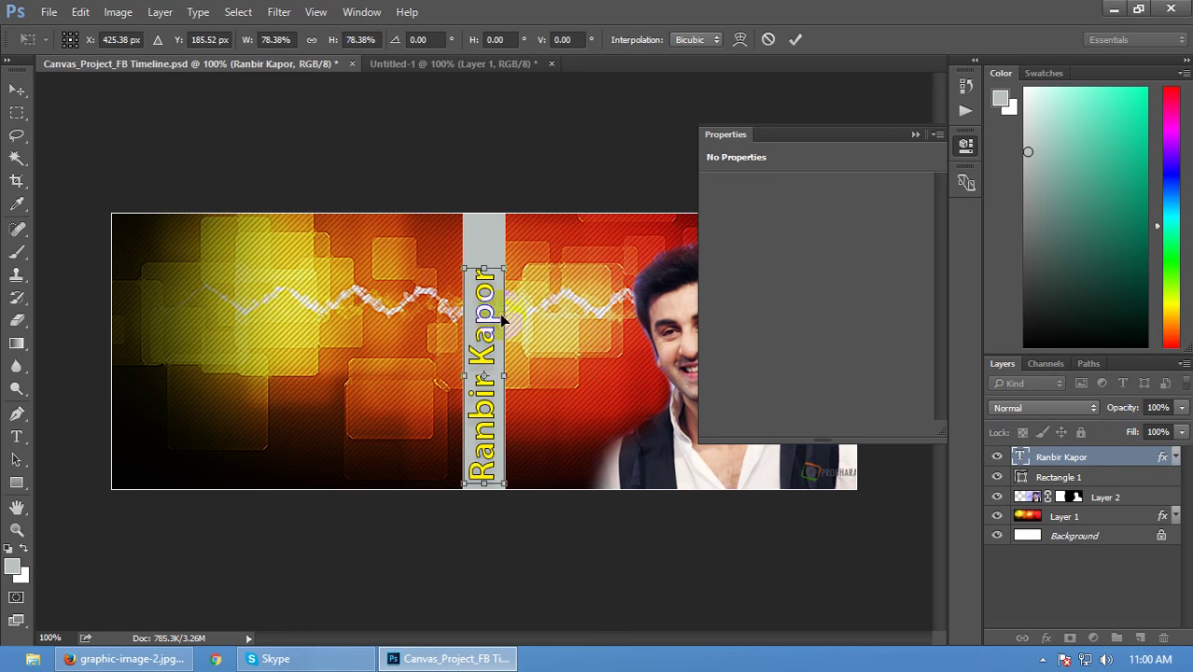
pyautogui.press('Return')
pyautogui.moveTo(492, 373)
pyautogui.mouseDown()
pyautogui.moveTo(492, 346)
pyautogui.moveTo(492, 360)
pyautogui.mouseUp()
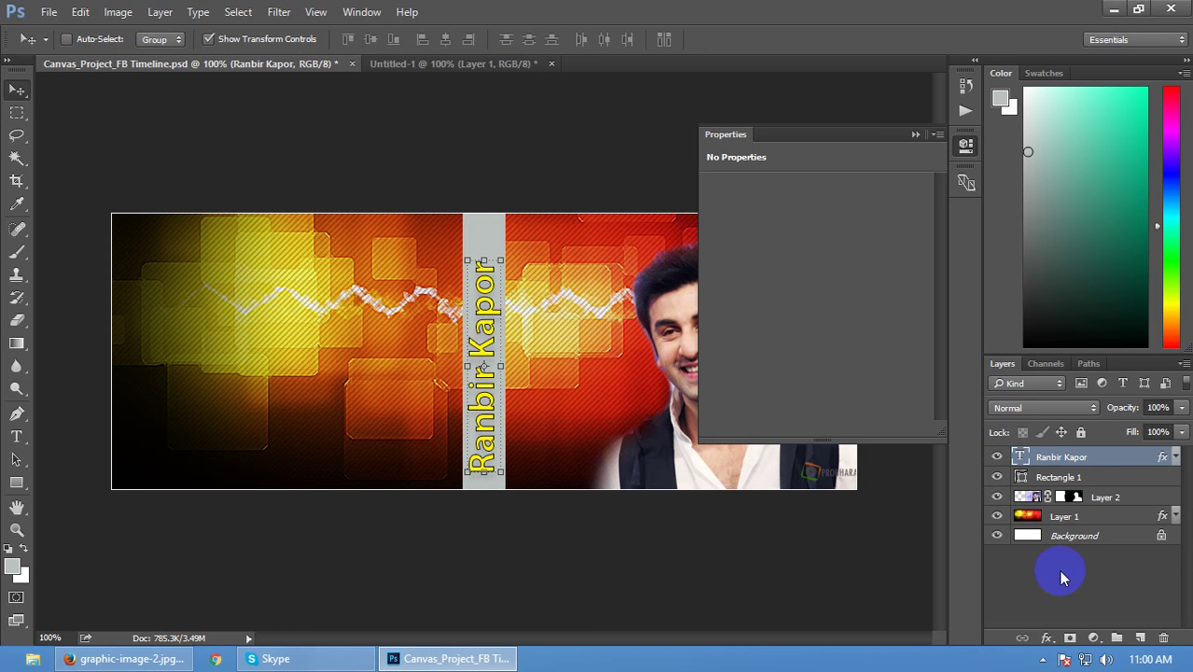
# Step: Recolour the rectangle's fill with a bright yellow sampled from the glowing area of the banner background
pyautogui.click(1058, 570)
pyautogui.doubleClick(1022, 478)
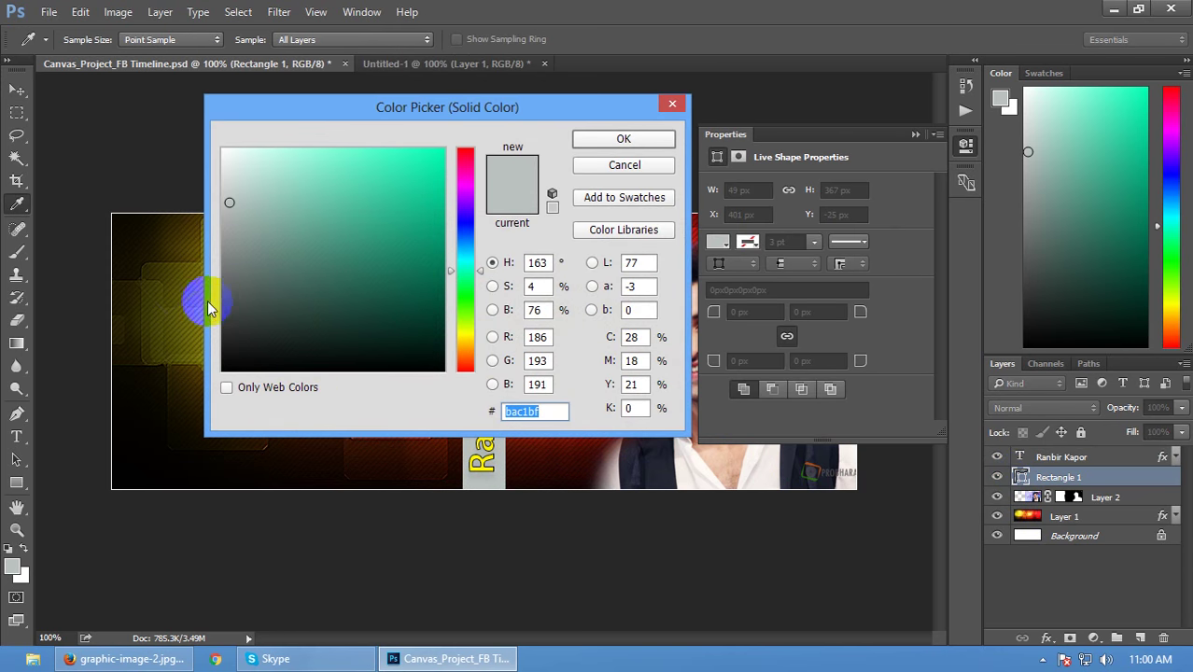
pyautogui.click(171, 294)
pyautogui.moveTo(509, 106); pyautogui.dragTo(947, 169)
pyautogui.click(275, 290)
pyautogui.click(288, 295)
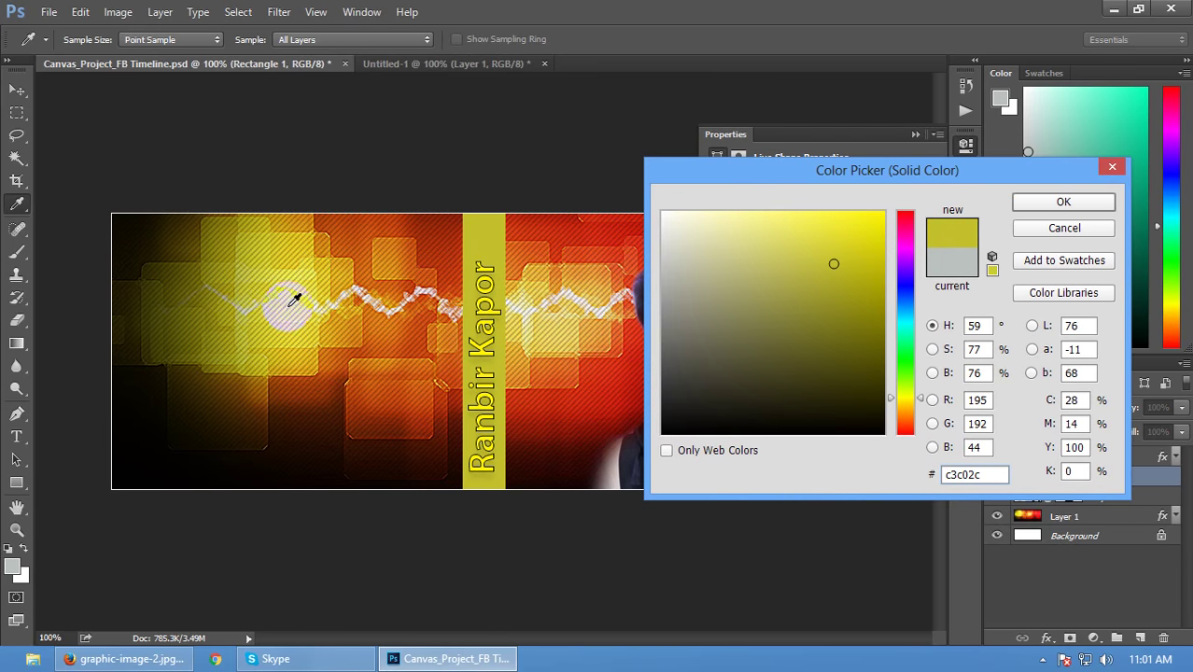
pyautogui.click(305, 285)
pyautogui.click(1047, 203)
pyautogui.press('v')
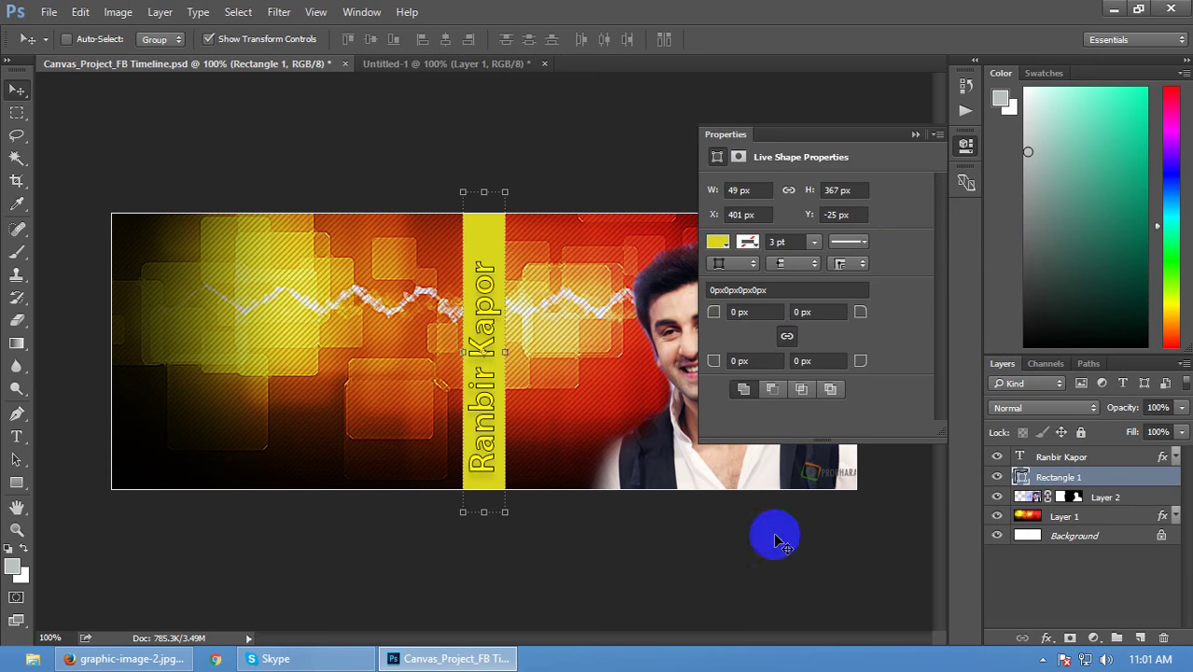
# Step: Centre the title and rectangle layers together horizontally on the canvas, then deselect them
pyautogui.click(1020, 567)
pyautogui.hotkey('ctrl', '-')
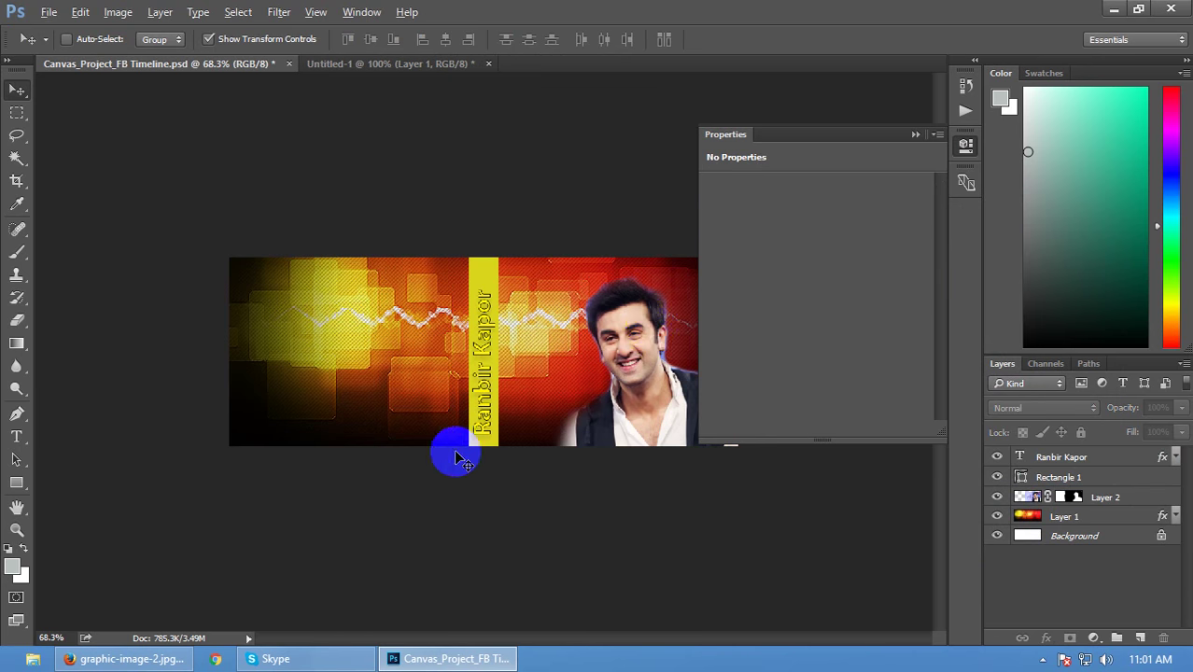
pyautogui.click(917, 137)
pyautogui.click(1036, 456)
pyautogui.keyDown('shift'); pyautogui.click(1030, 477); pyautogui.keyUp('shift')
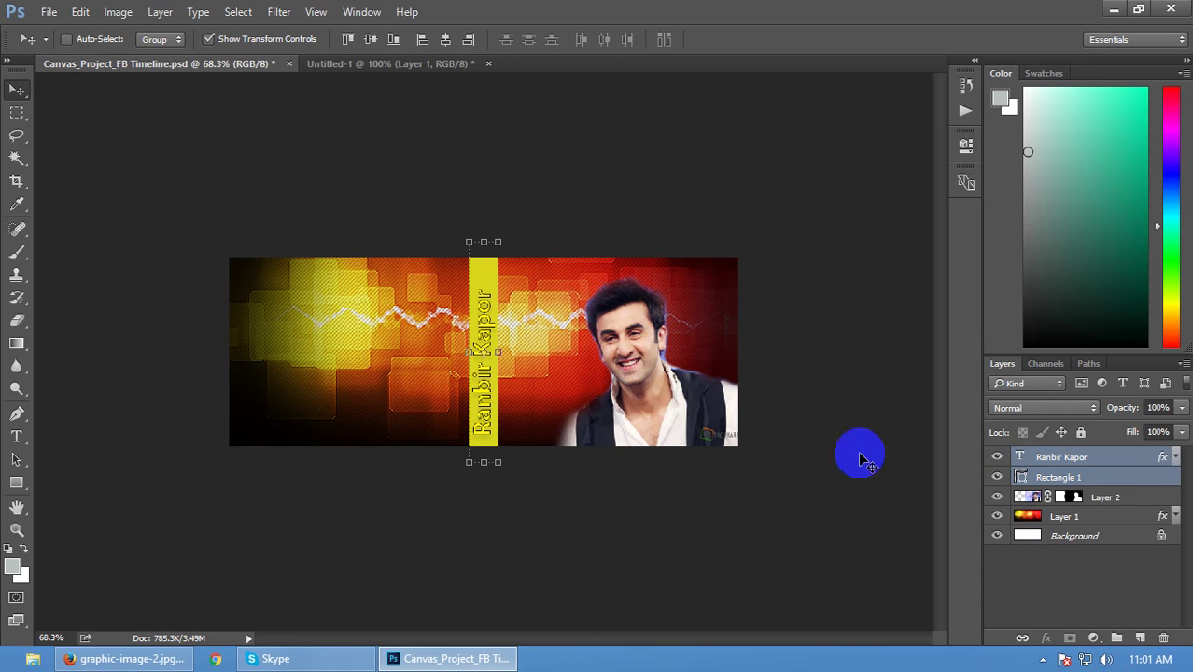
pyautogui.click(448, 39)
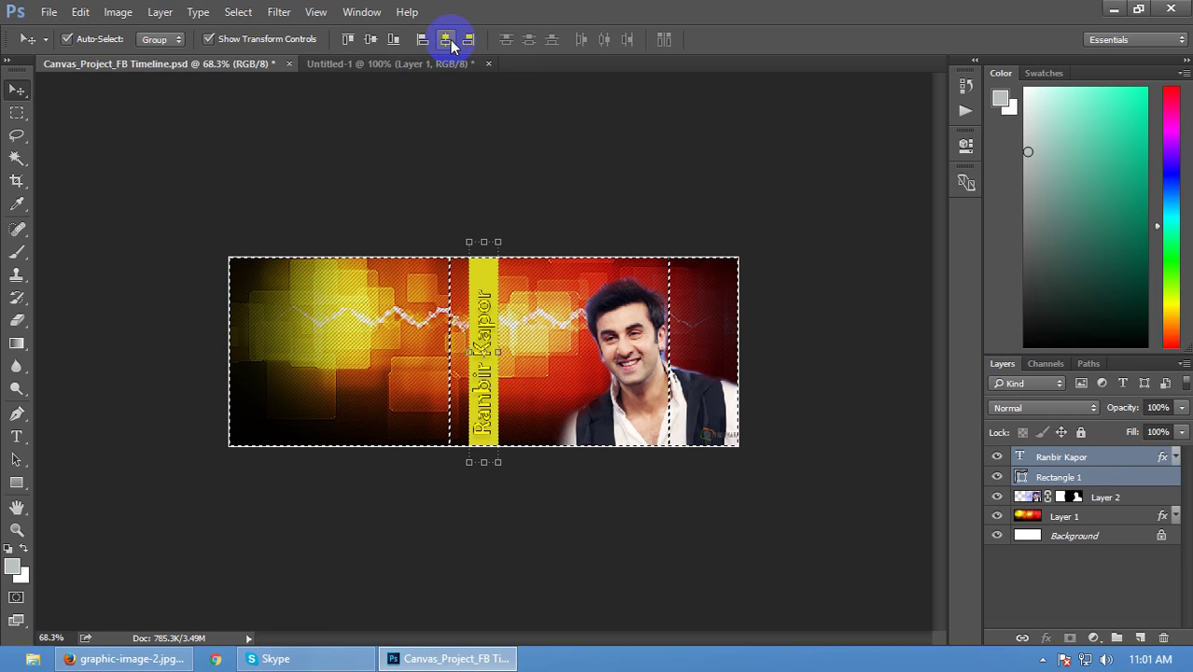
pyautogui.click(1046, 562)
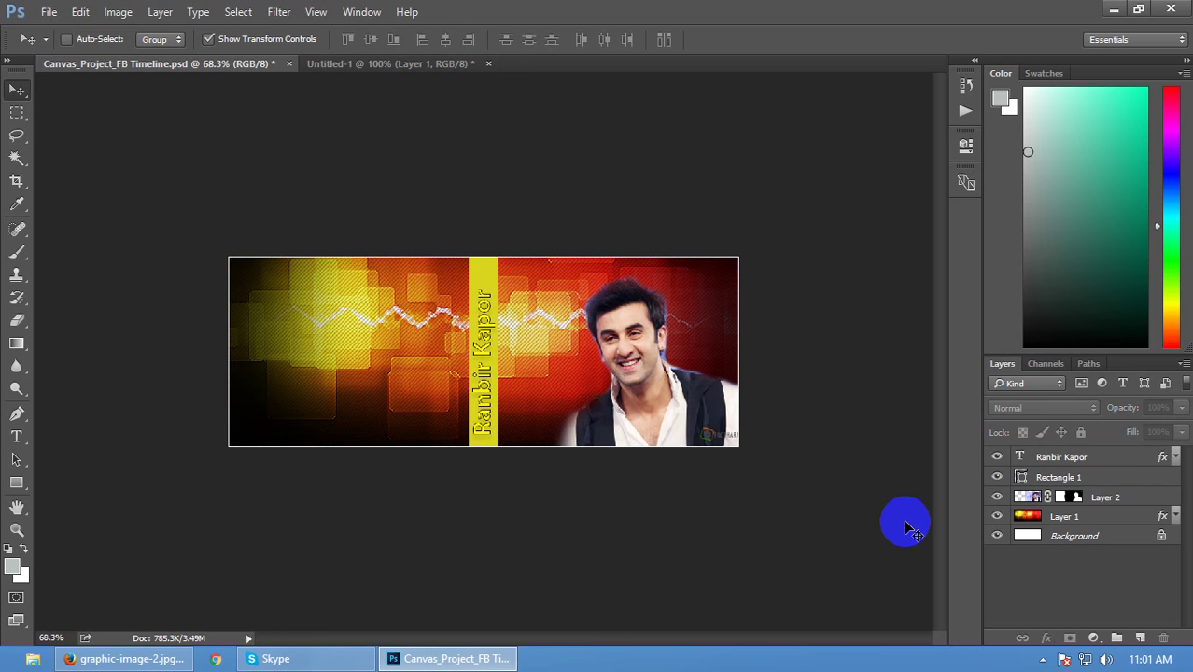
# Step: Select the whole banner canvas and copy its merged content
pyautogui.hotkey('ctrl', '0')
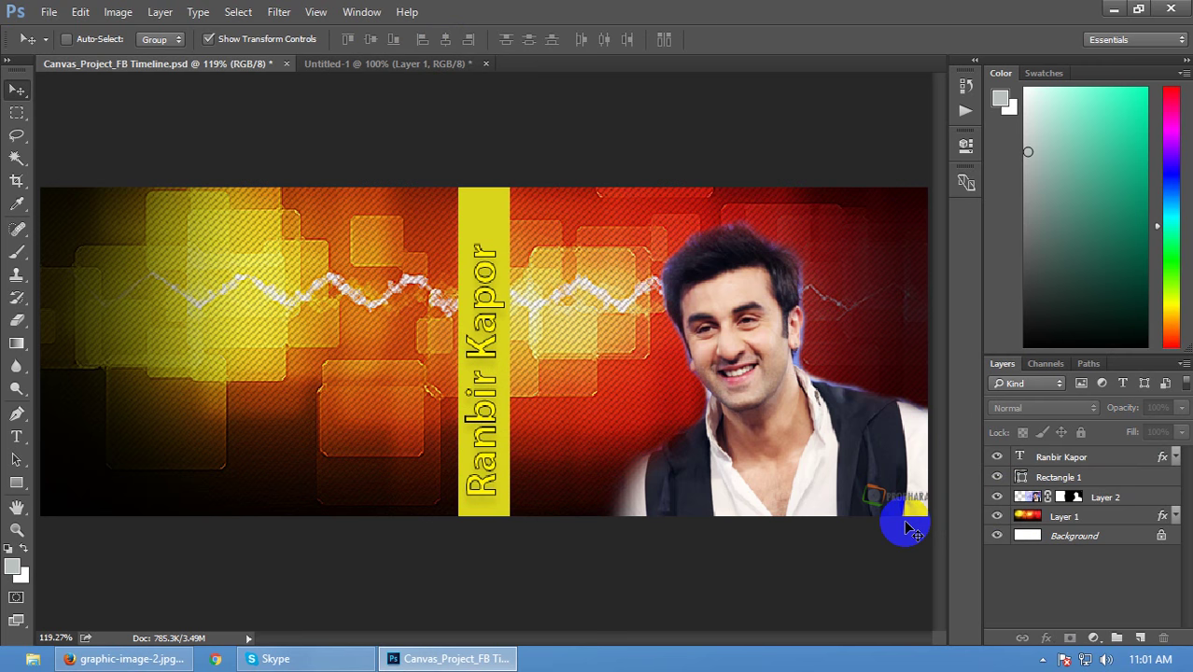
pyautogui.scroll(-3, 434, 383)
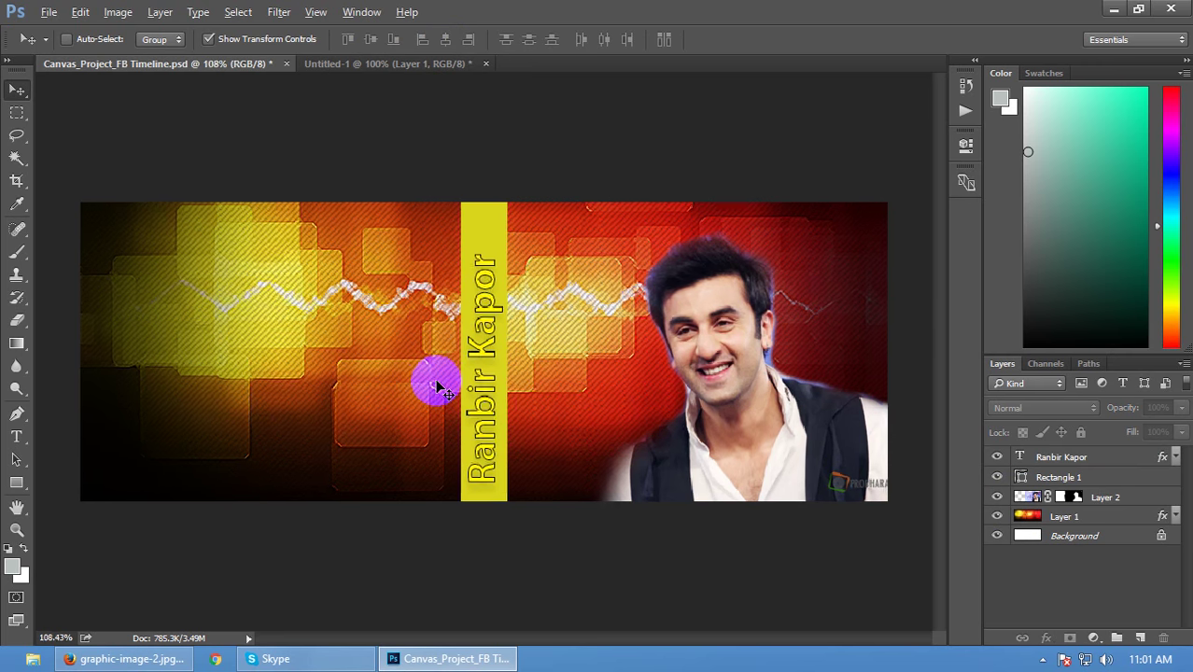
pyautogui.hotkey('ctrl', 'a')
# Step: Switch to the Untitled-1 document holding the earlier banner copy and close it without saving
pyautogui.moveTo(20, 70); pyautogui.dragTo(656, 308)
pyautogui.click(961, 569)
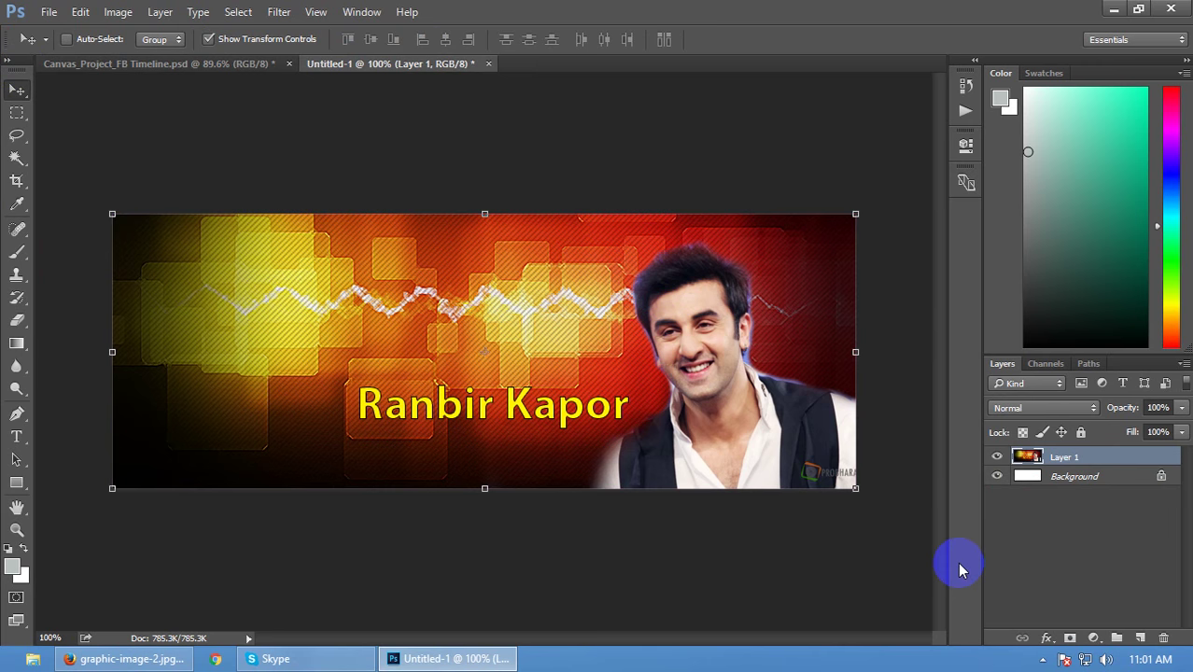
pyautogui.click(1054, 550)
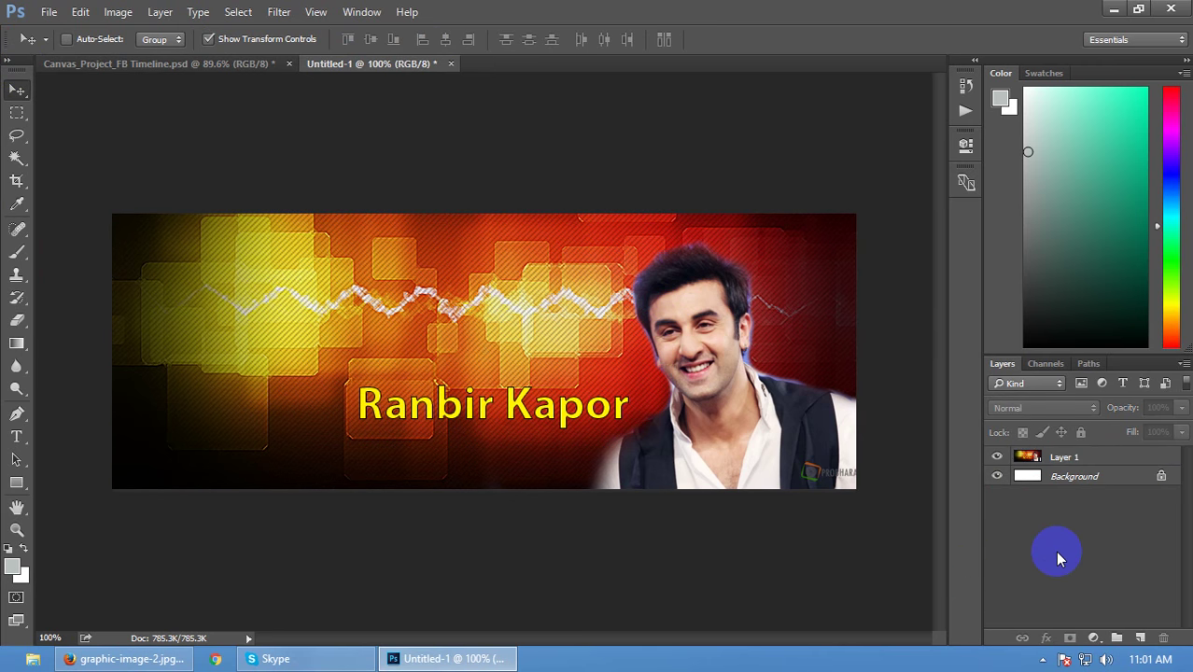
pyautogui.hotkey('ctrl', 'w')
pyautogui.click(602, 262)
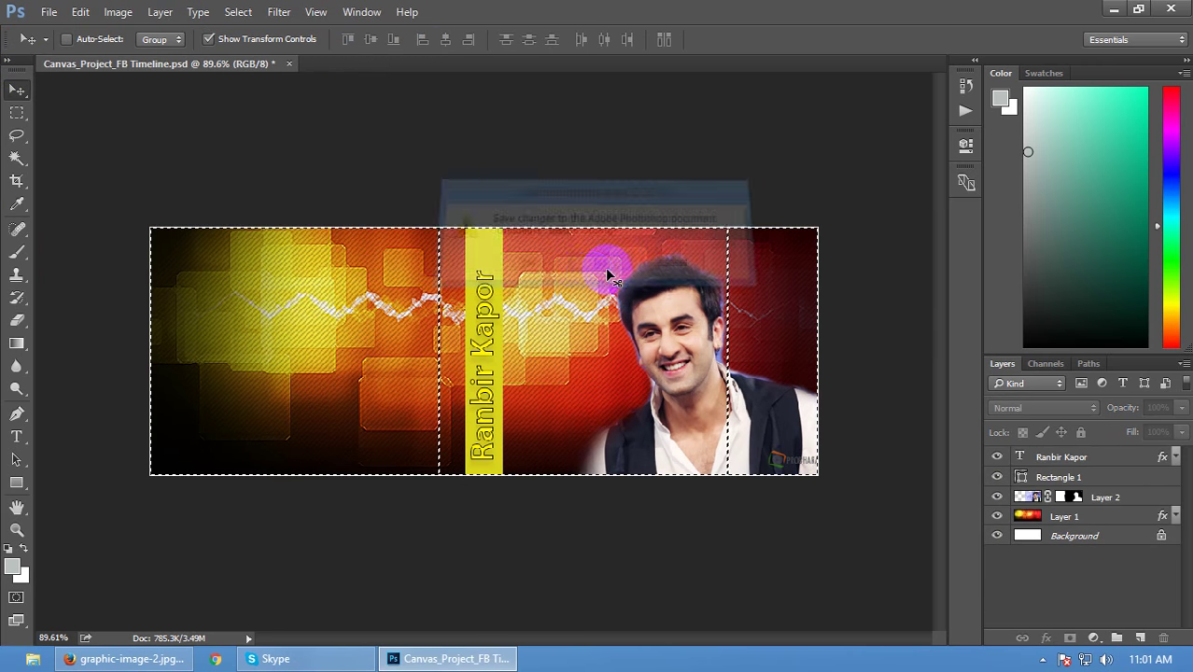
pyautogui.hotkey('ctrl', 'n')
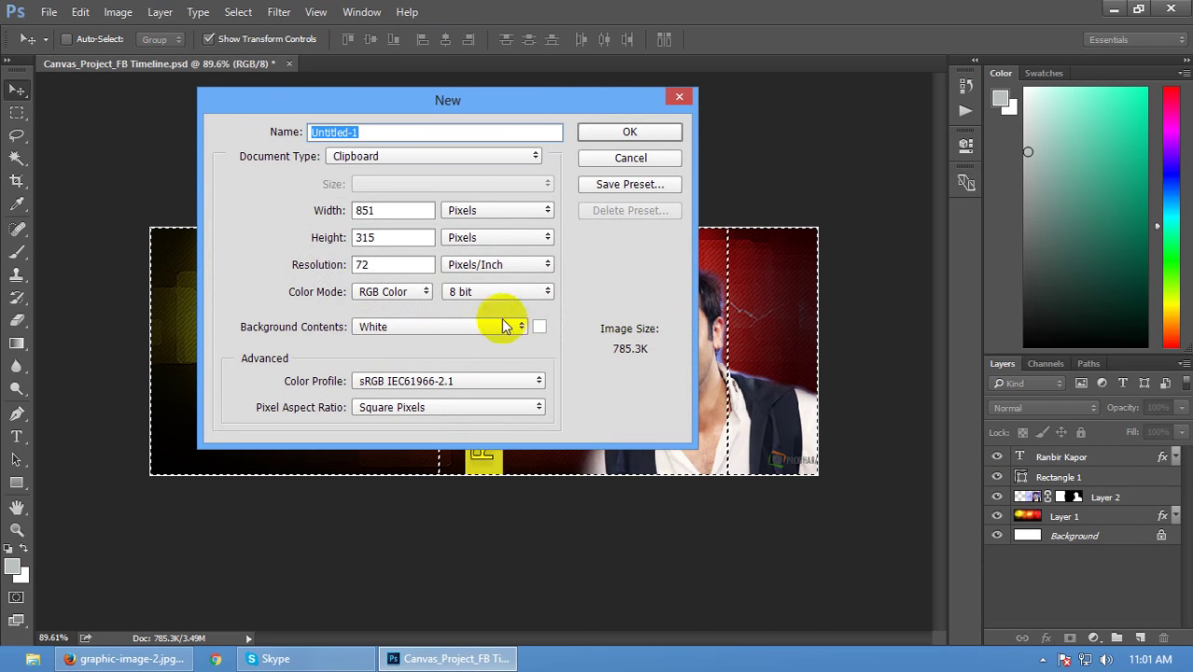
pyautogui.doubleClick(410, 210)
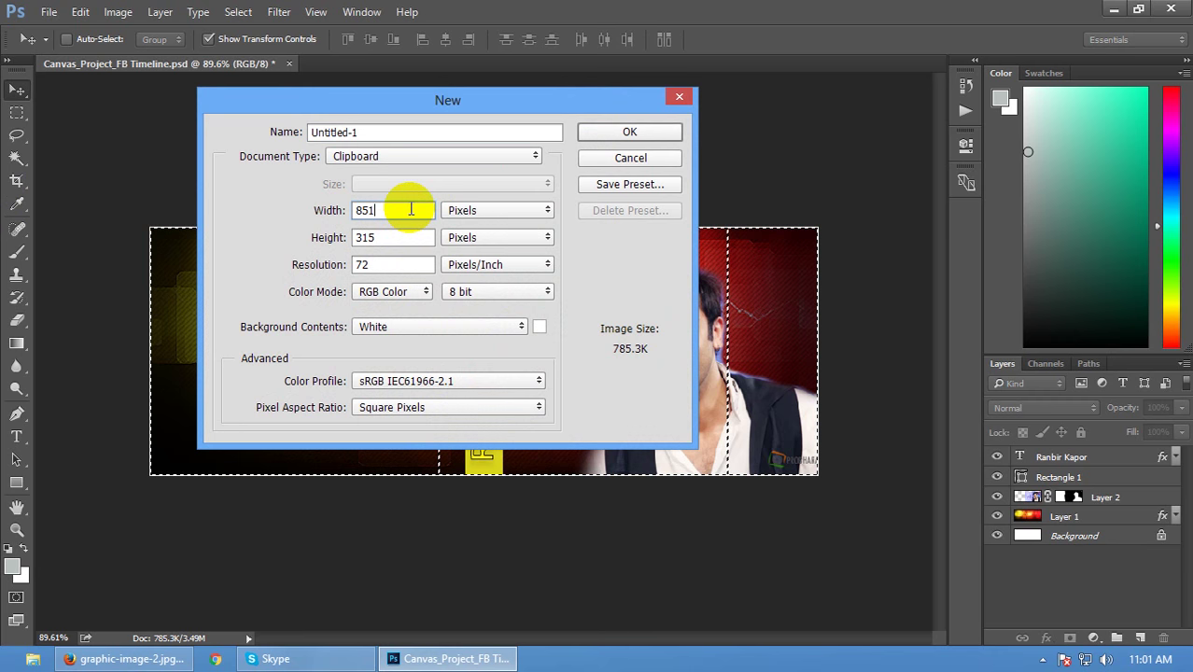
pyautogui.write('2')
pyautogui.press('Return')
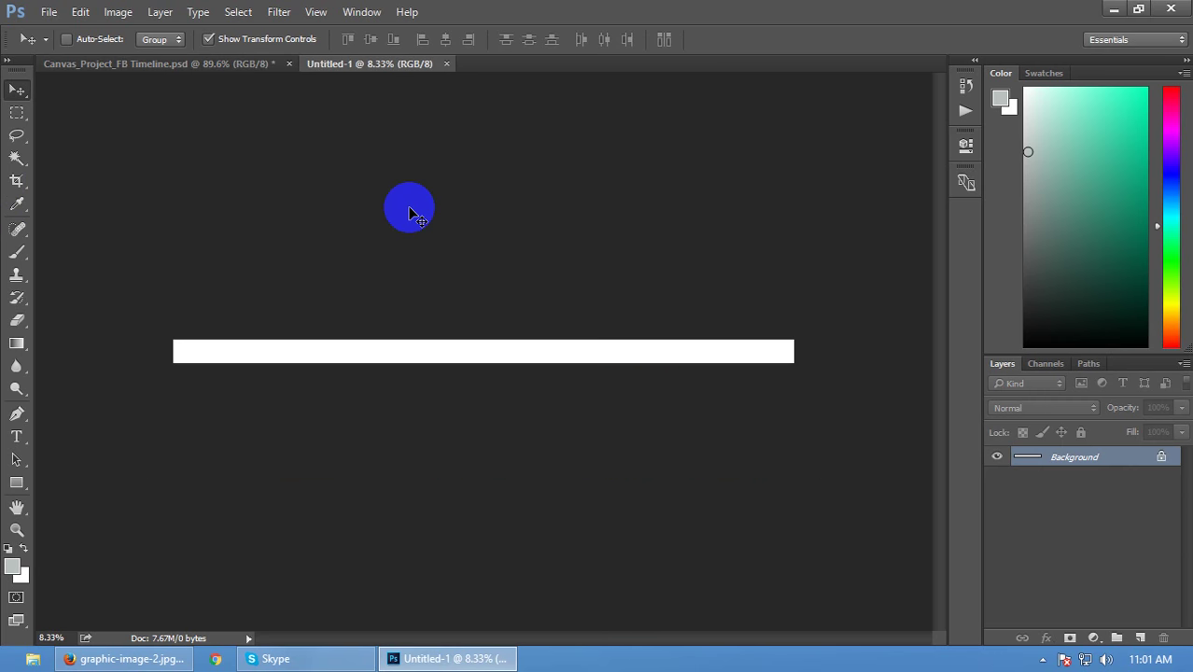
pyautogui.hotkey('ctrl', 'w')
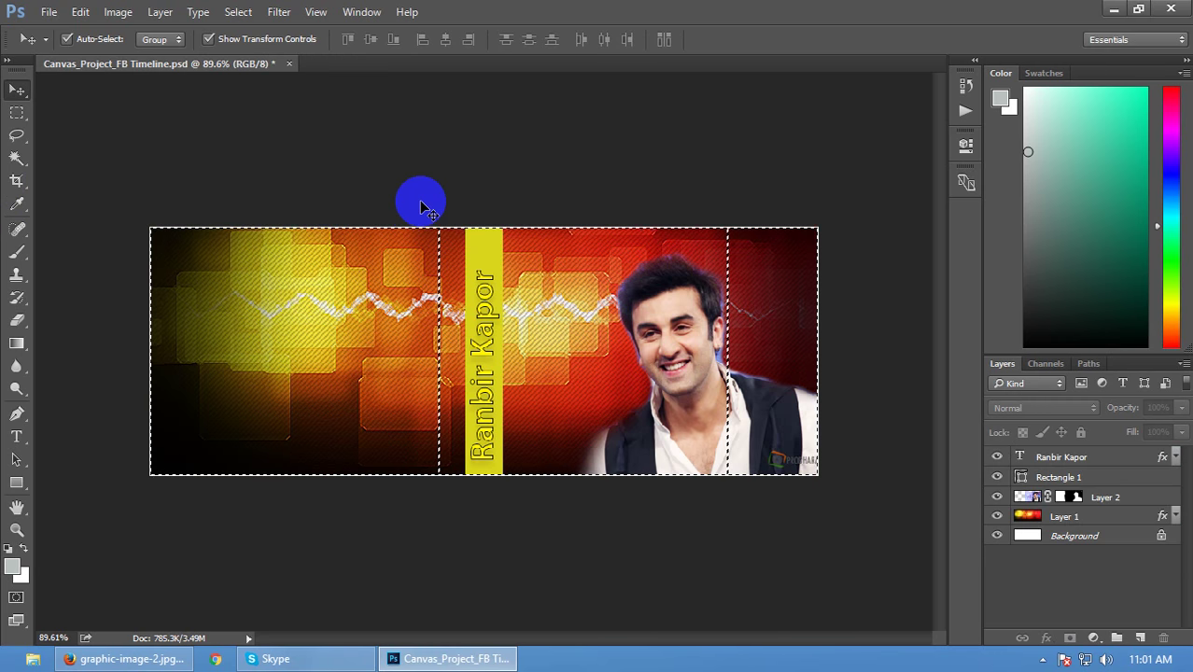
# Step: Create a document half the banner's width and 315 px high, and paste the merged banner with its portrait side filling the canvas
pyautogui.hotkey('ctrl', 'n')
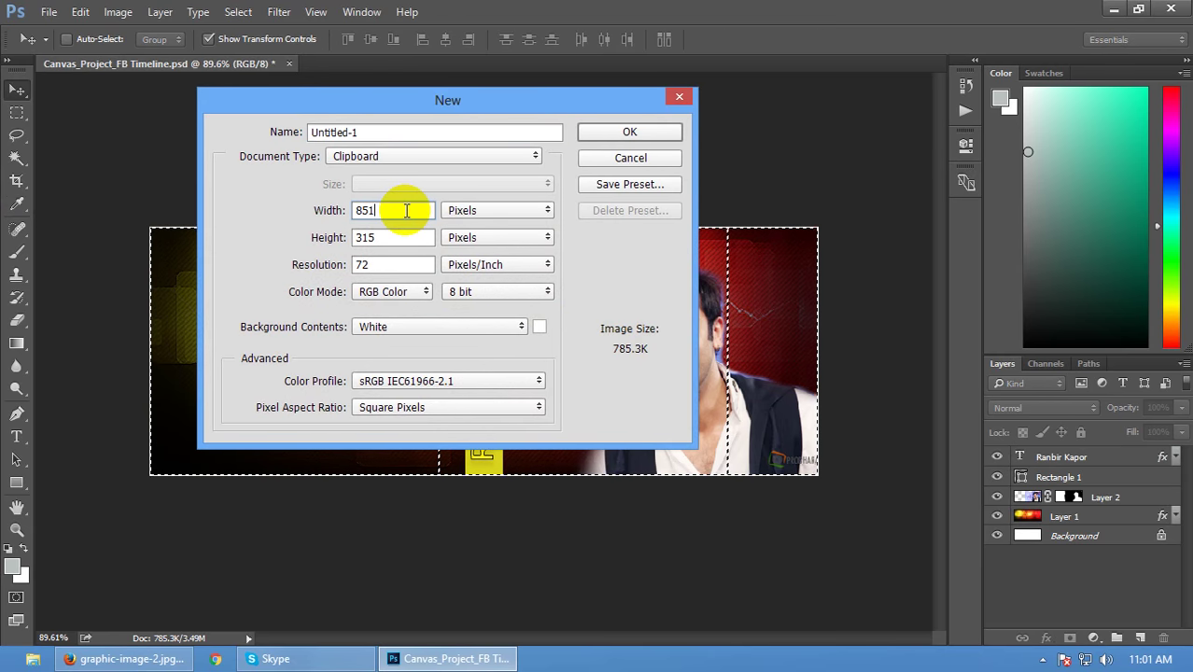
pyautogui.click(406, 210)
pyautogui.write('2')
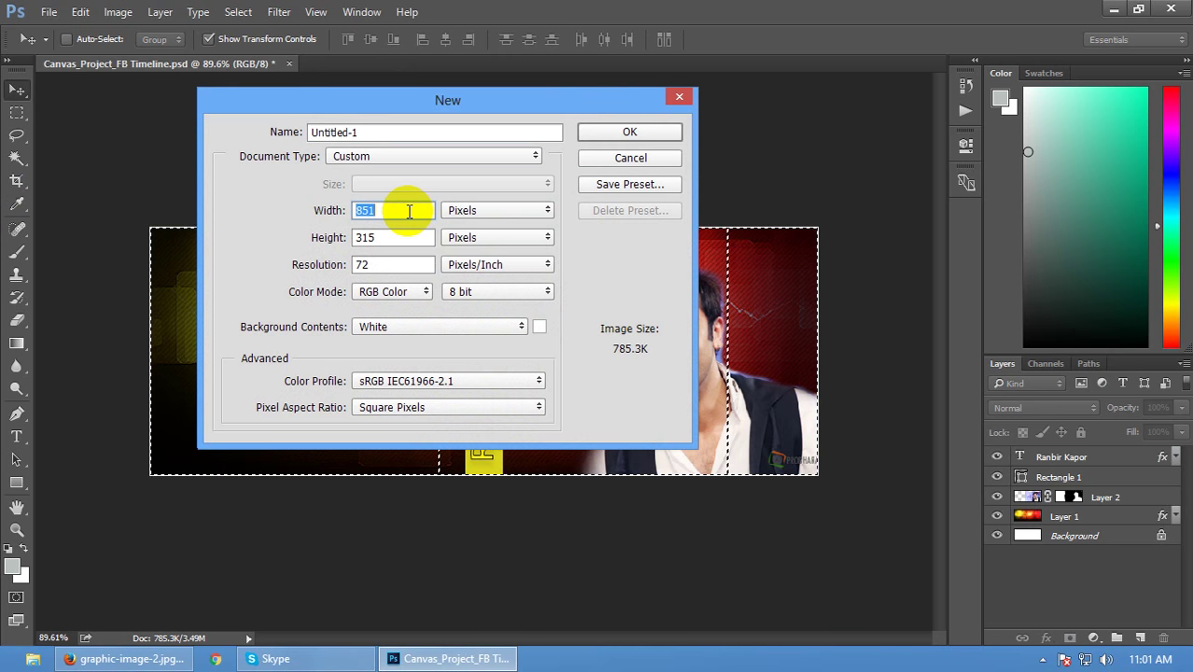
pyautogui.press('Return')
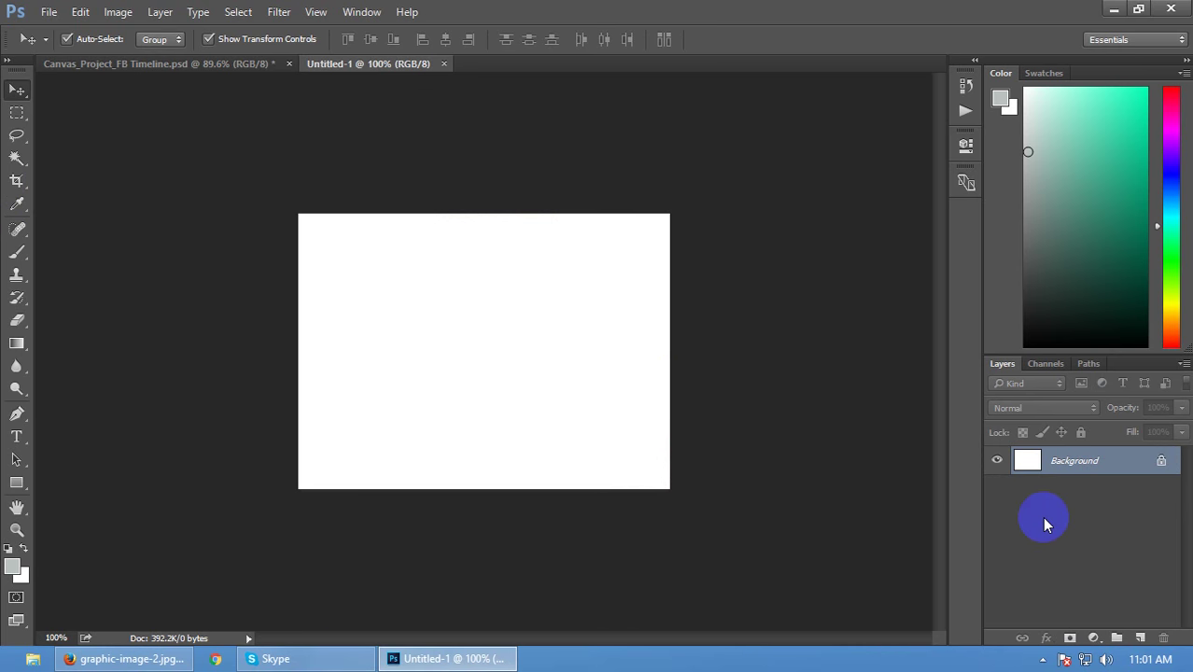
pyautogui.hotkey('ctrl', 'v')
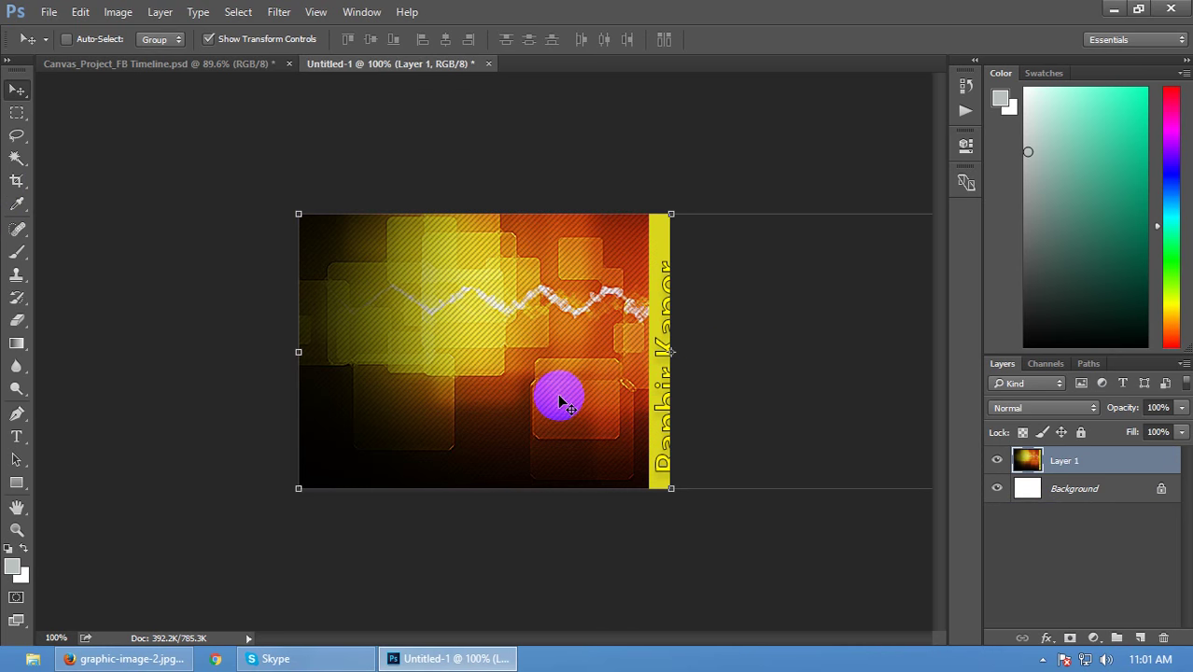
pyautogui.moveTo(628, 425); pyautogui.dragTo(403, 422)
pyautogui.hotkey('ctrl', 'a')
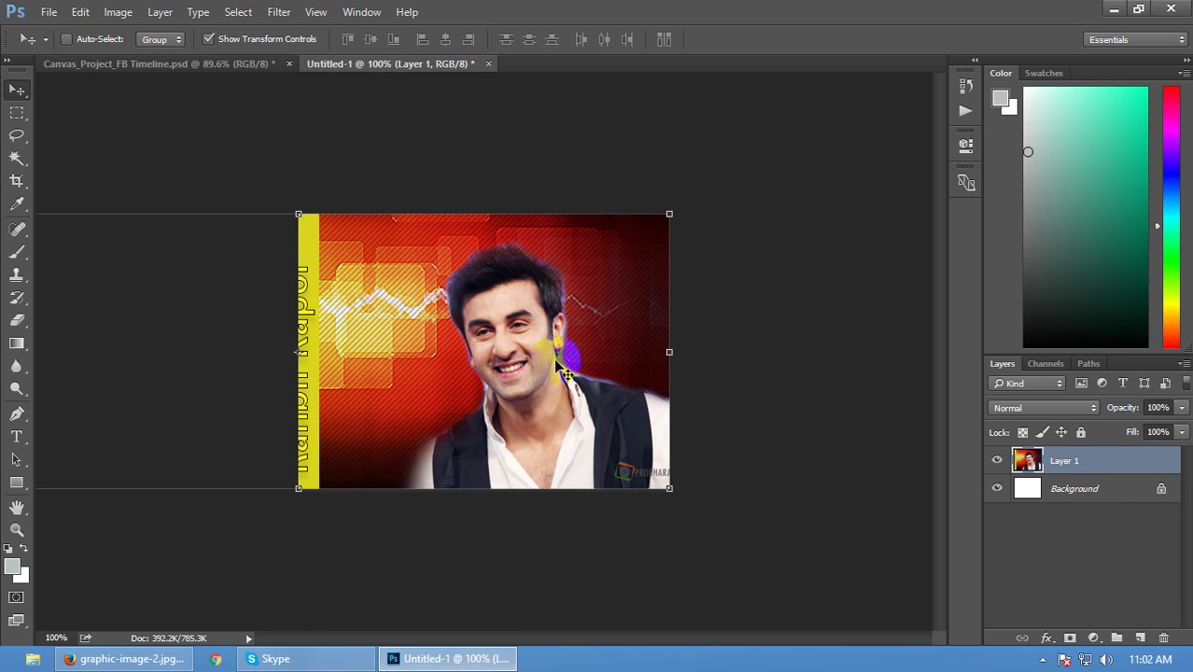
pyautogui.hotkey('ctrl', 'd')
# Step: Enlarge the pasted banner slightly and centre it vertically, keeping its right edge aligned with the canvas
pyautogui.scroll(-3, 616, 322)
pyautogui.moveTo(190, 271); pyautogui.dragTo(177, 258)
pyautogui.doubleClick(438, 317)
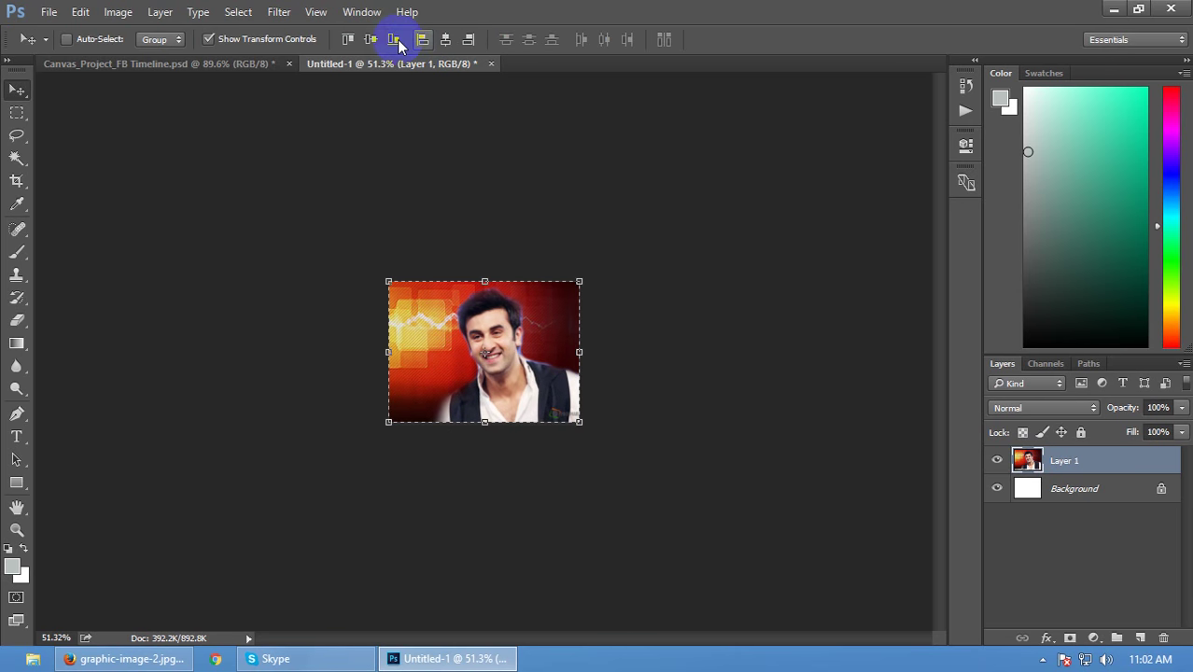
pyautogui.click(369, 39)
pyautogui.click(553, 432)
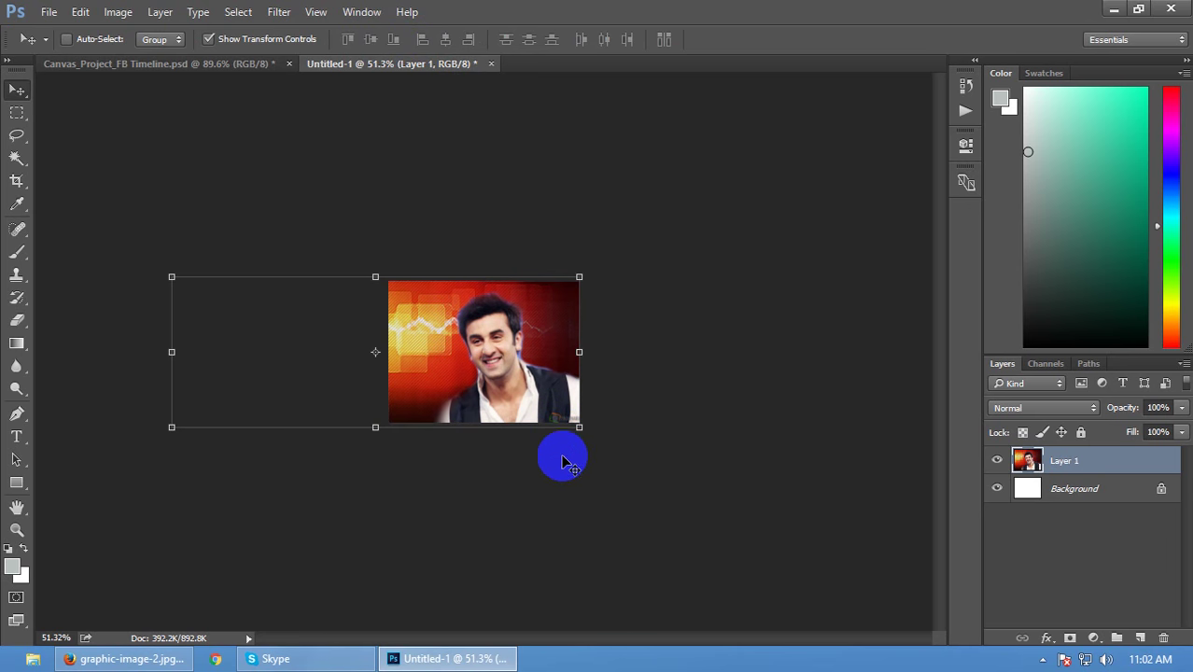
# Step: Move the banner up and right to expose its hidden left part, and undo the move
pyautogui.moveTo(439, 378); pyautogui.dragTo(516, 343)
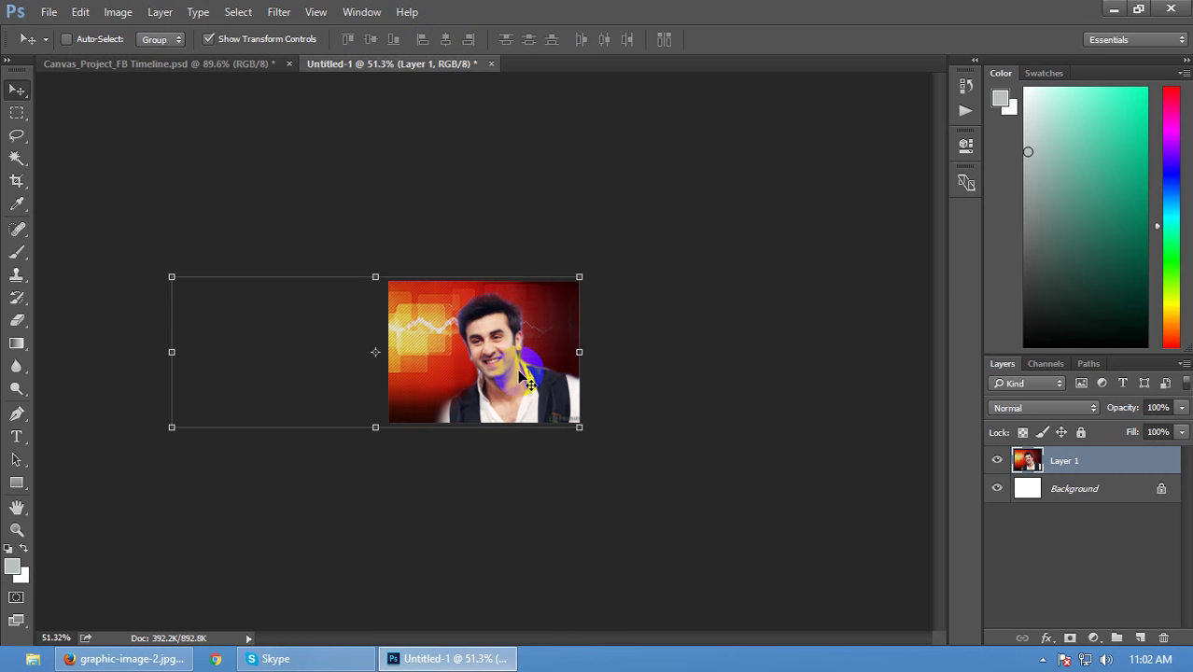
pyautogui.moveTo(504, 392); pyautogui.dragTo(801, 329)
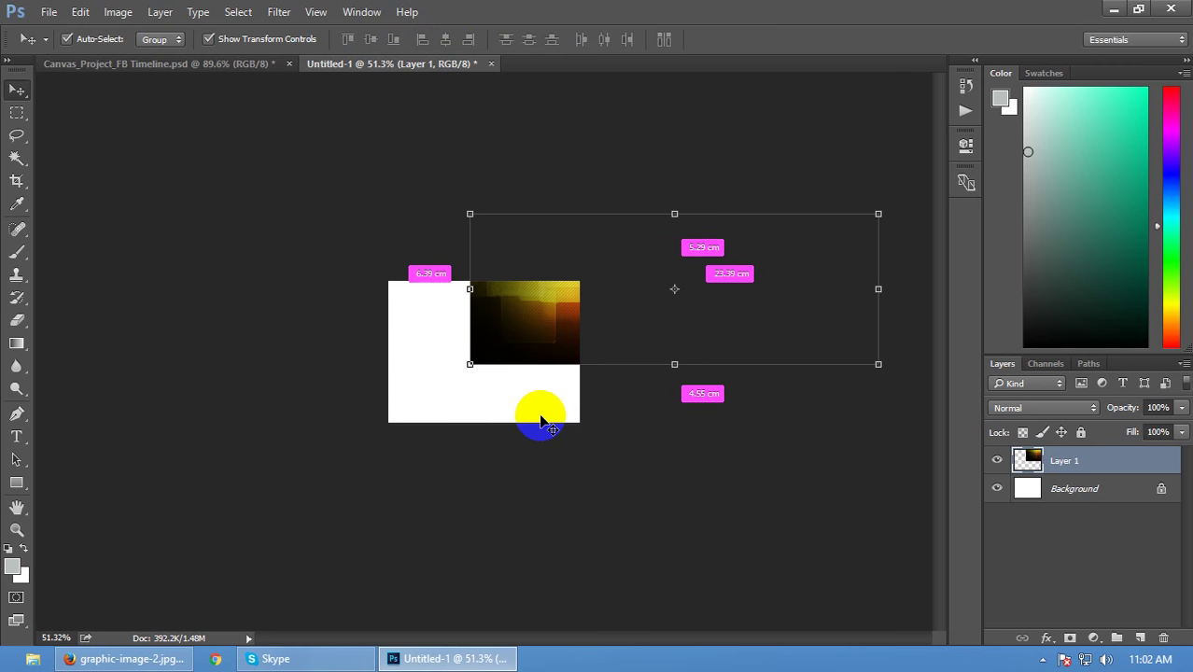
pyautogui.hotkey('ctrl', 'z')
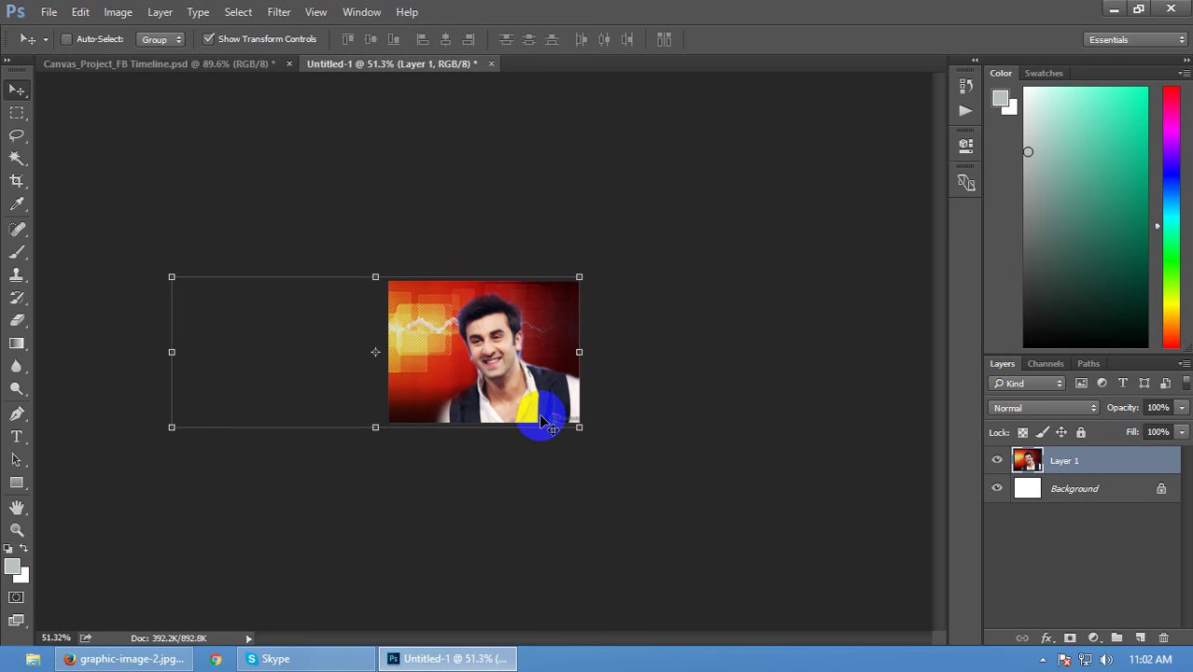
# Step: Start closing the half-width Untitled-1 document and cancel the closing
pyautogui.click(491, 64)
pyautogui.click(676, 264)
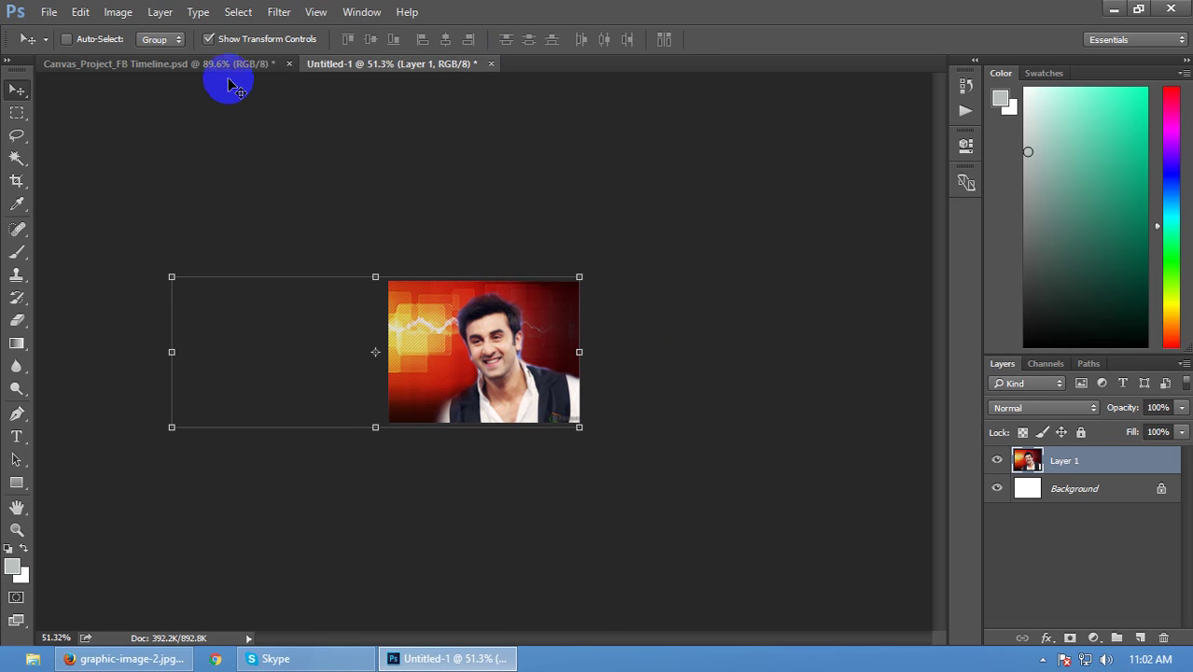
# Step: In the Canvas_Project_FB Timeline document, select the full-height banner area from the yellow strip's right edge to the canvas edge and copy it merged
pyautogui.click(215, 64)
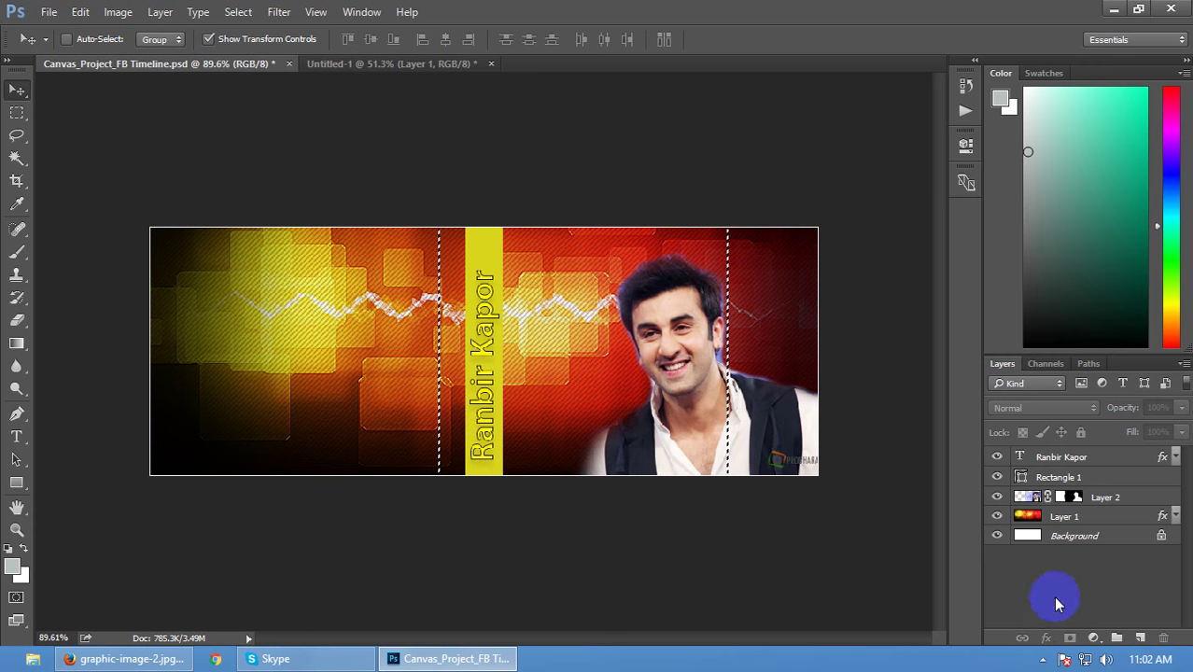
pyautogui.click(16, 112)
pyautogui.click(509, 205)
pyautogui.moveTo(850, 152); pyautogui.dragTo(498, 645)
pyautogui.click(82, 12)
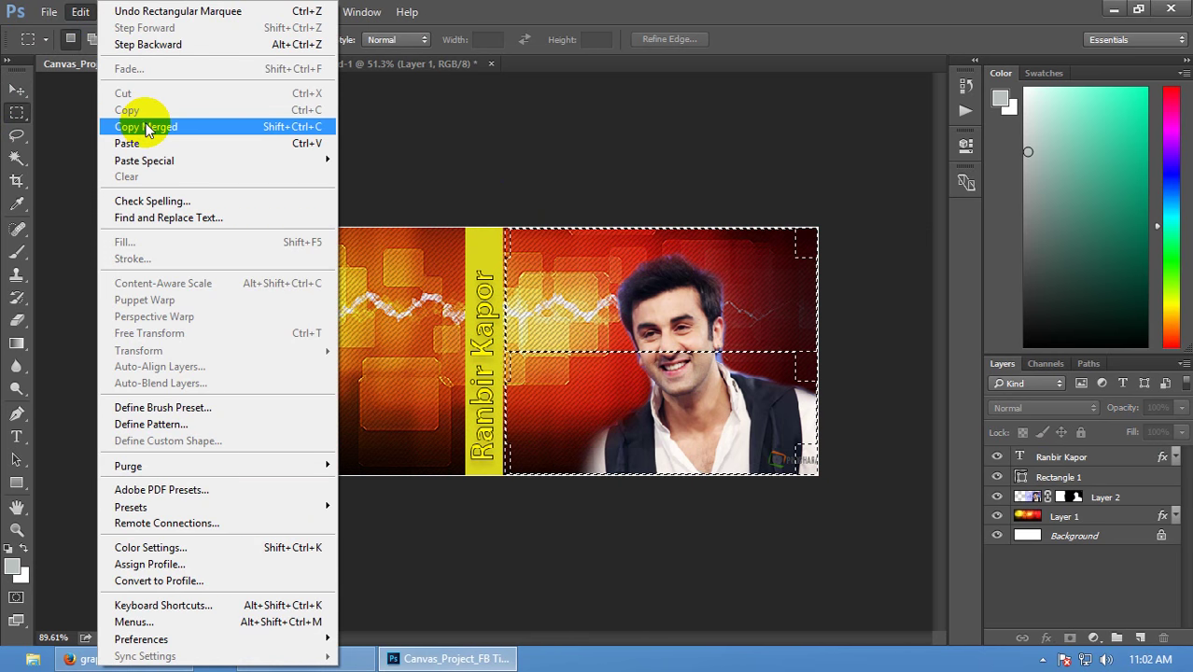
pyautogui.click(145, 128)
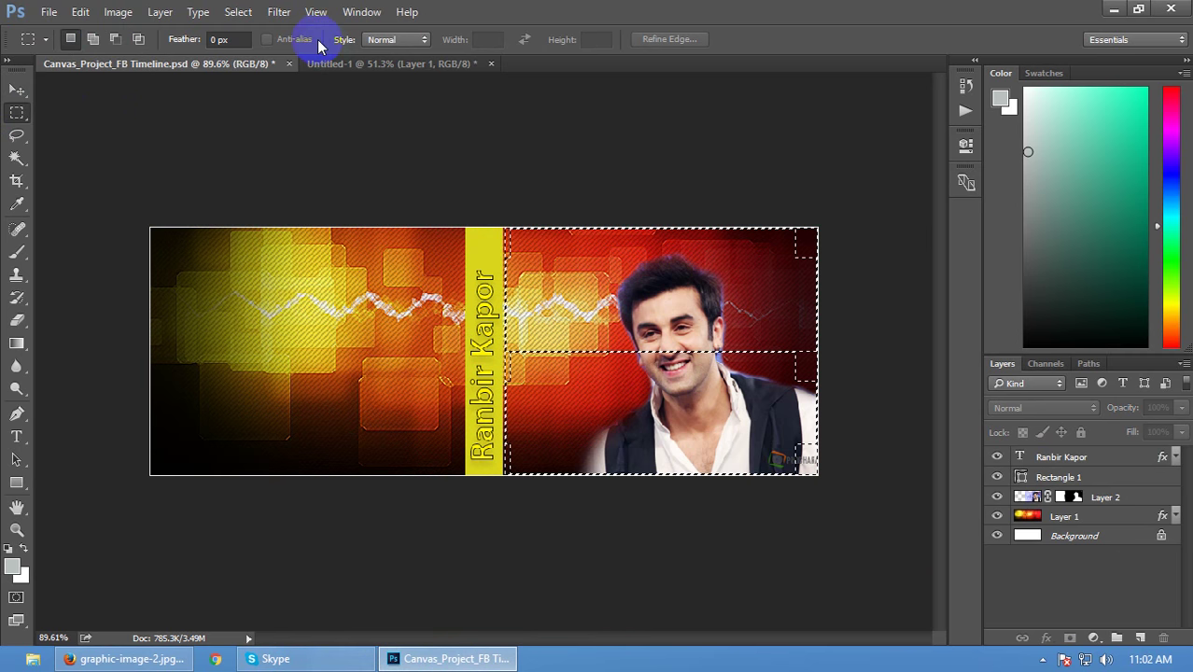
# Step: Paste the merged portrait half of the banner as a new layer in the Untitled-1 document
pyautogui.click(371, 63)
pyautogui.click(1008, 521)
pyautogui.hotkey('ctrl', 'v')
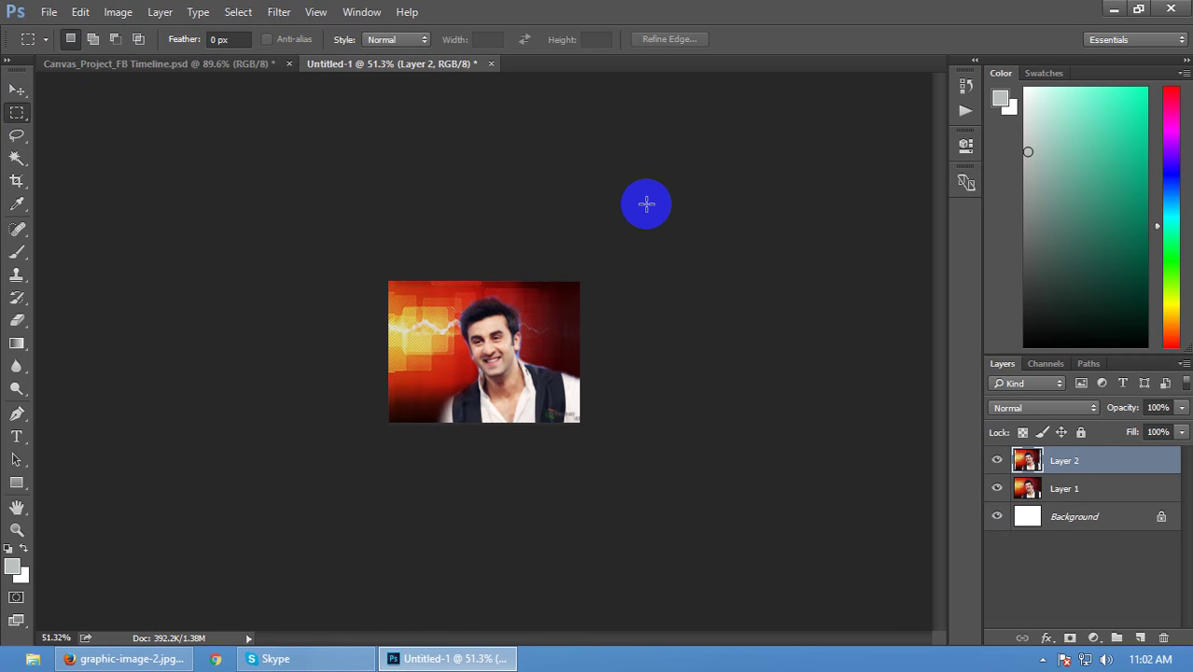
# Step: Close the Untitled-1 and Canvas_Project_FB Timeline documents without saving, and cancel the Windows check for a crash solution
pyautogui.click(490, 64)
pyautogui.click(597, 262)
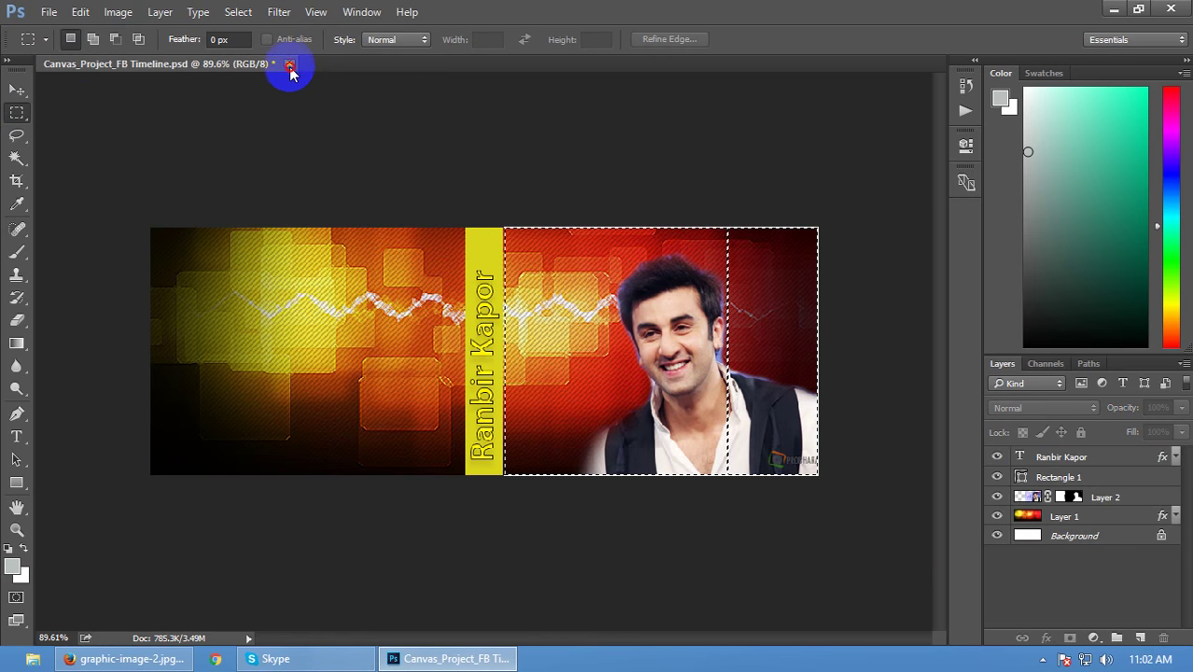
pyautogui.click(288, 64)
pyautogui.click(588, 260)
pyautogui.click(691, 366)
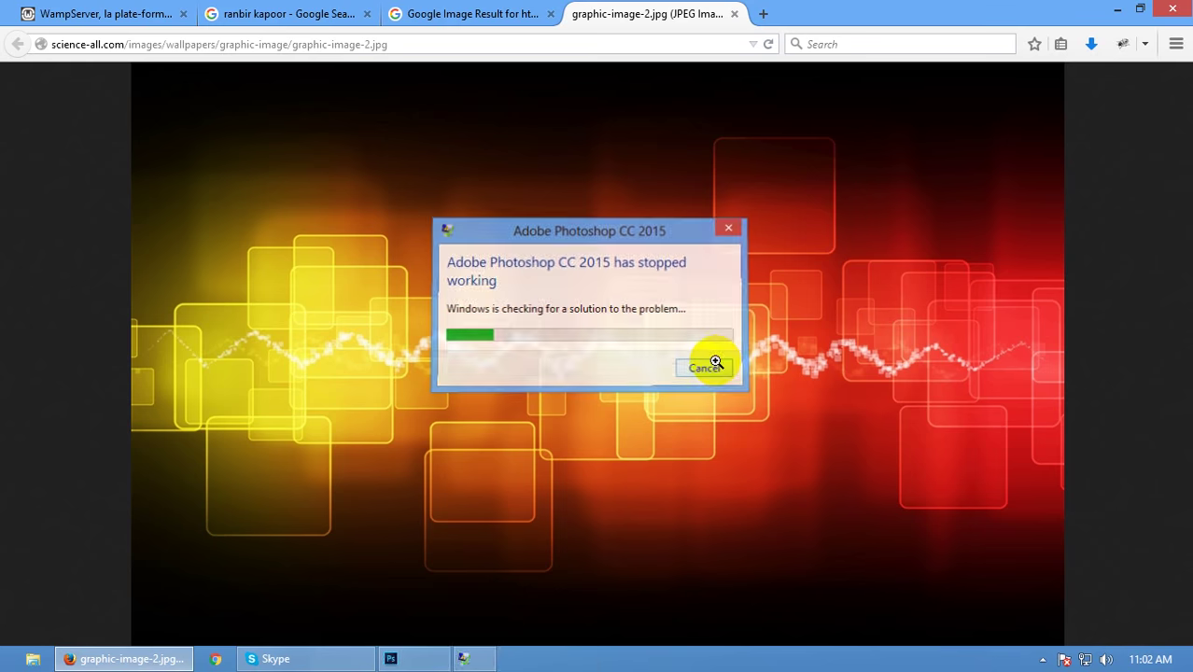
pyautogui.click(715, 362)
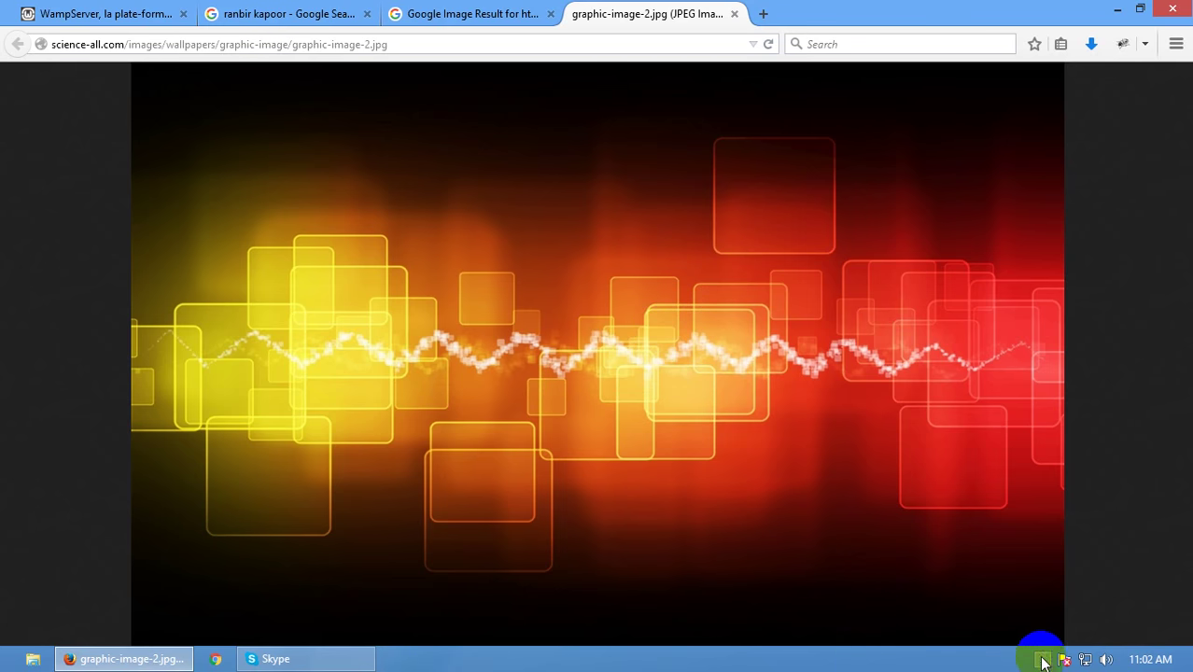